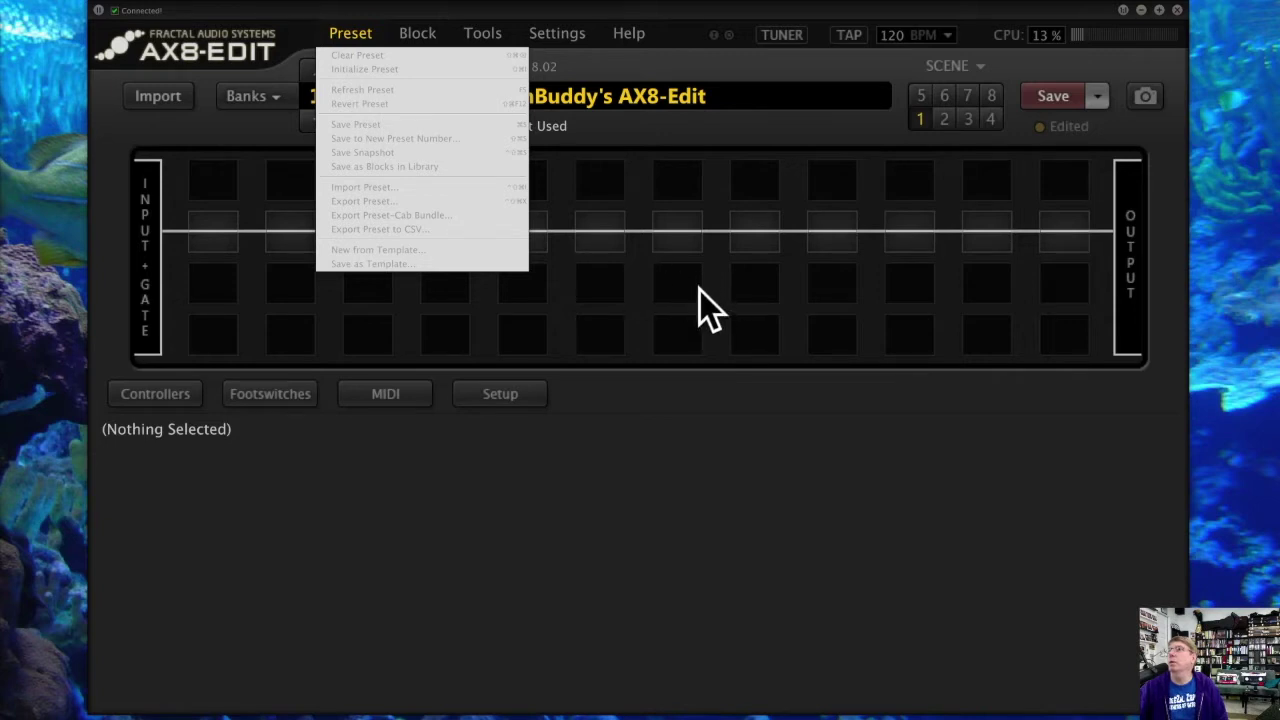
# Step: Place an Amp block in the second row's sixth slot and a Cab block right after it, and save the preset
pyautogui.click(700, 290)
pyautogui.click(607, 239)
pyautogui.rightClick(606, 237)
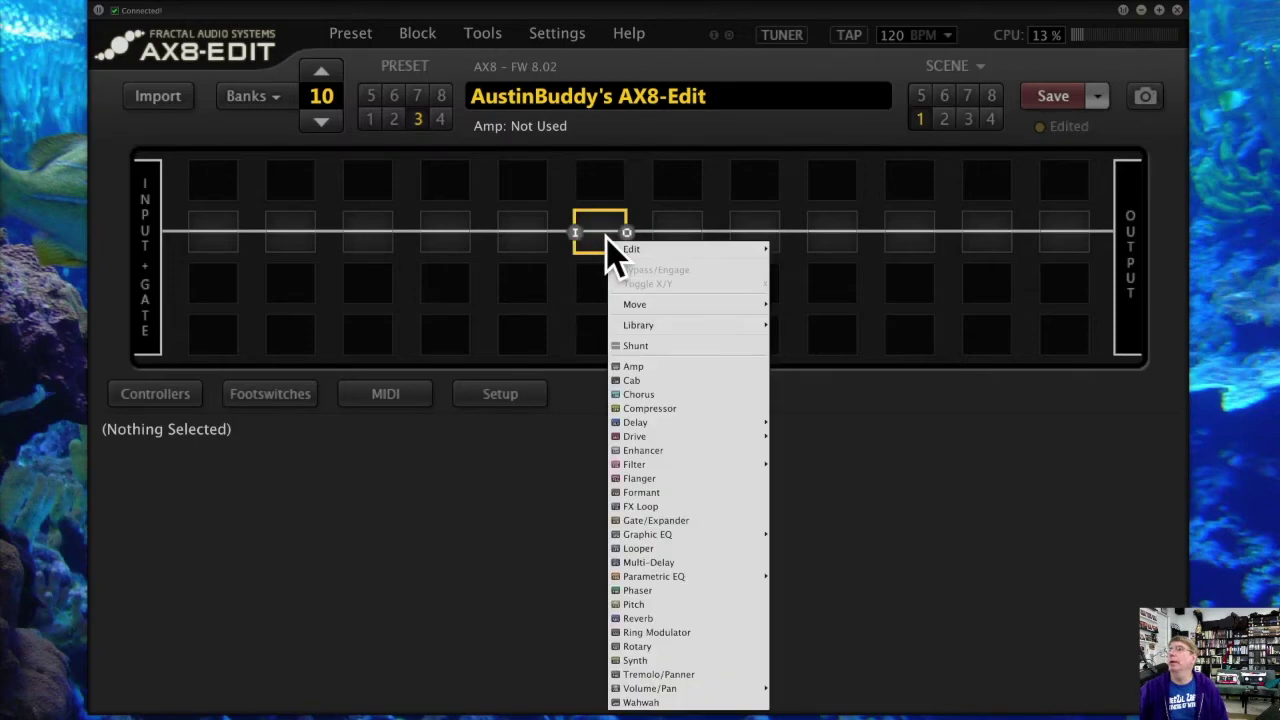
pyautogui.click(684, 362)
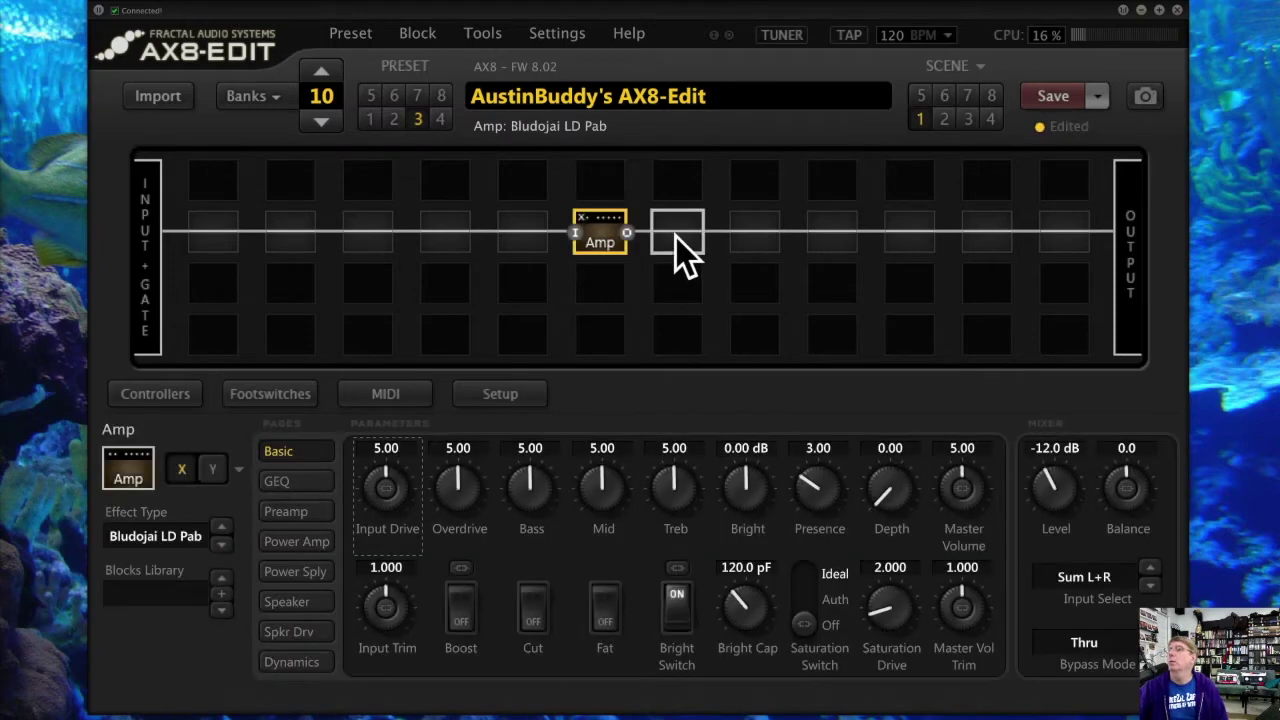
pyautogui.rightClick(676, 237)
pyautogui.click(637, 378)
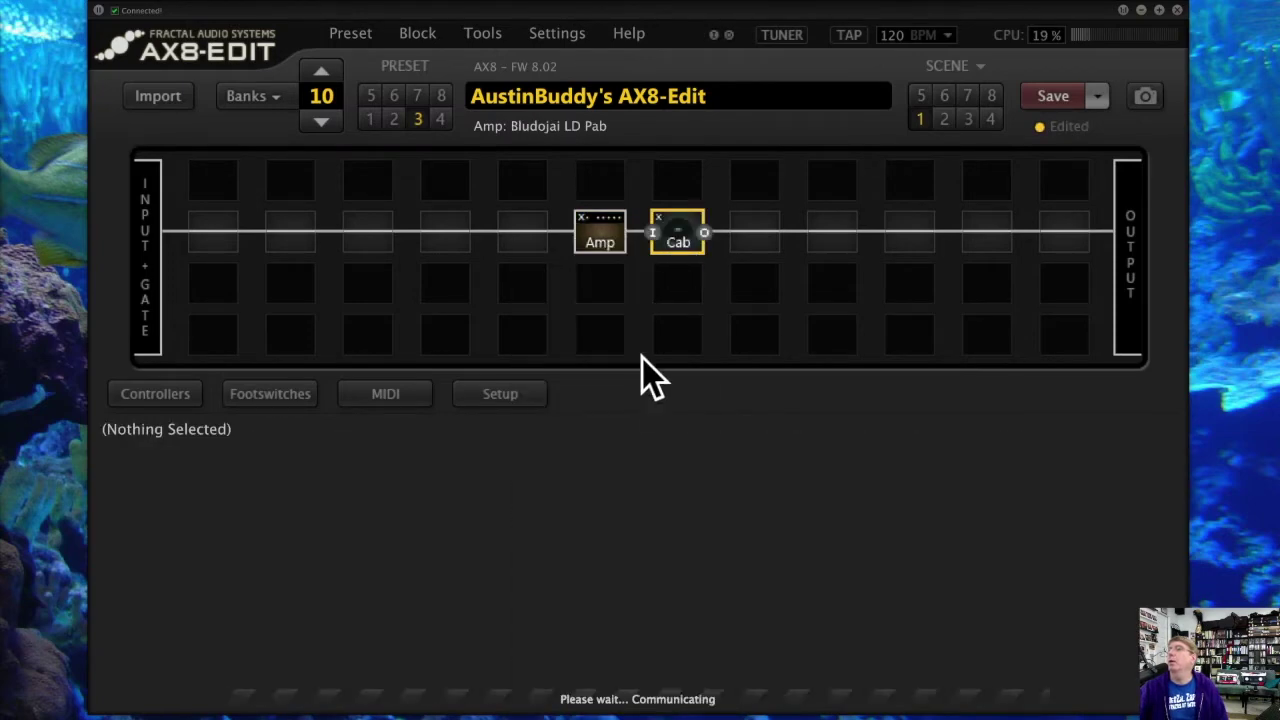
pyautogui.click(1040, 94)
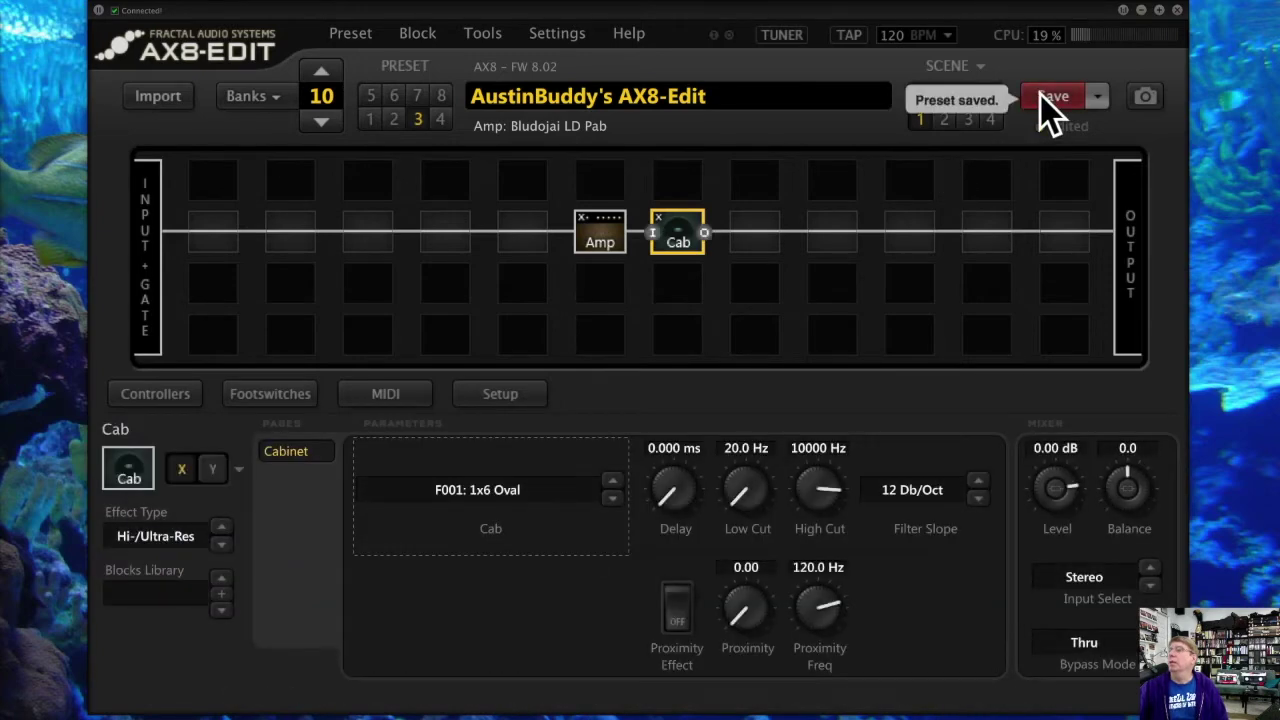
# Step: Clear the current preset and lay a continuous shunt path along the second row from input to output
pyautogui.click(352, 34)
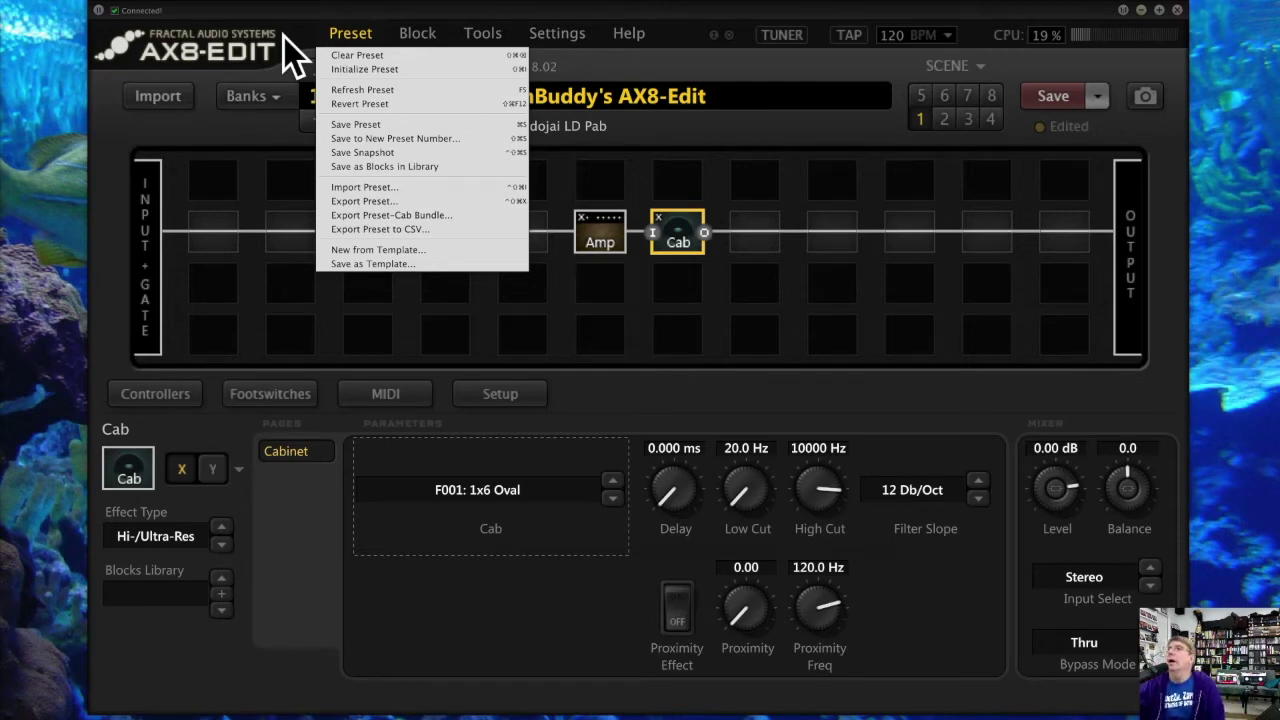
pyautogui.click(416, 57)
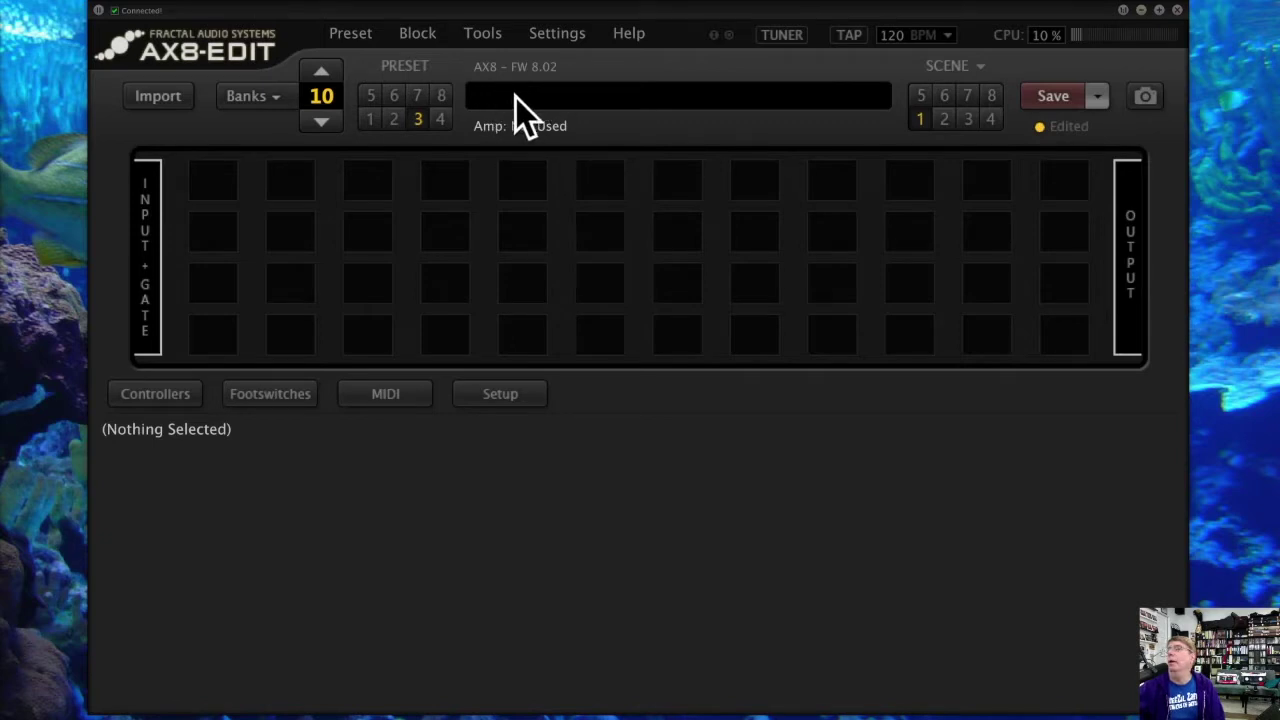
pyautogui.click(225, 235)
pyautogui.moveTo(242, 232); pyautogui.dragTo(1036, 236)
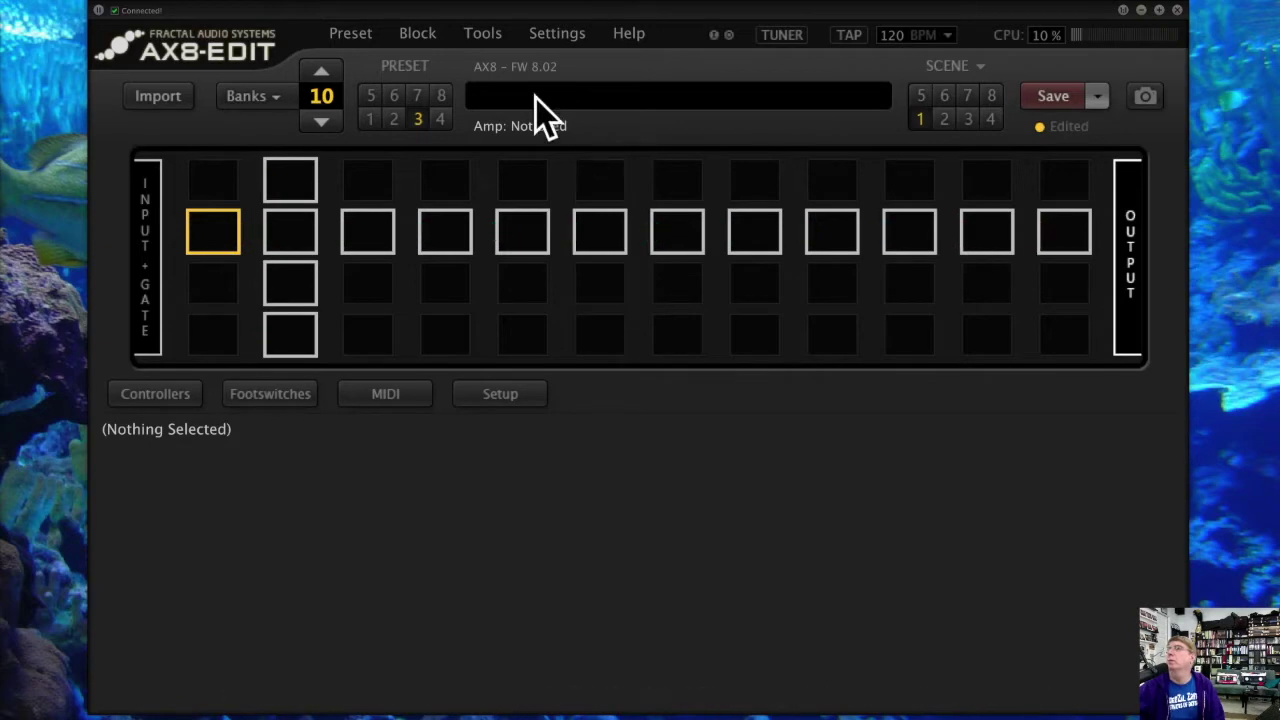
# Step: Insert an Amp block in the second row's sixth slot and a Cab block in the slot after it
pyautogui.rightClick(588, 242)
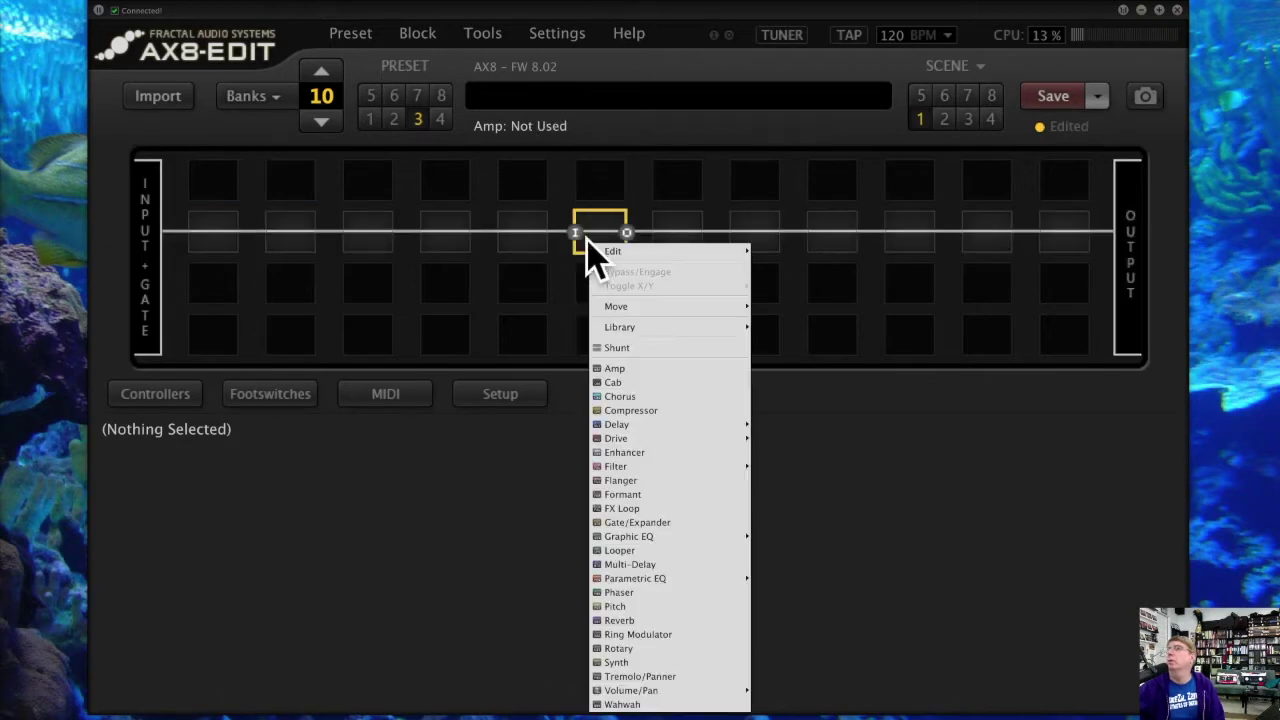
pyautogui.click(660, 367)
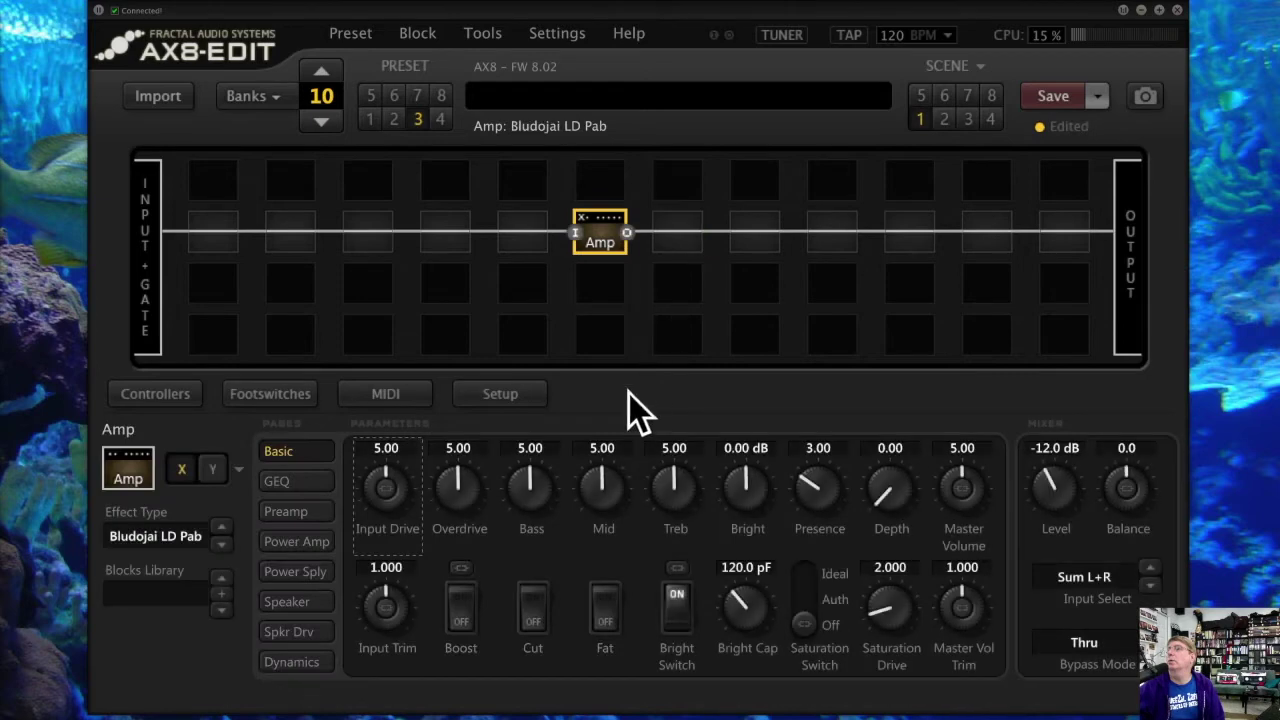
pyautogui.rightClick(660, 237)
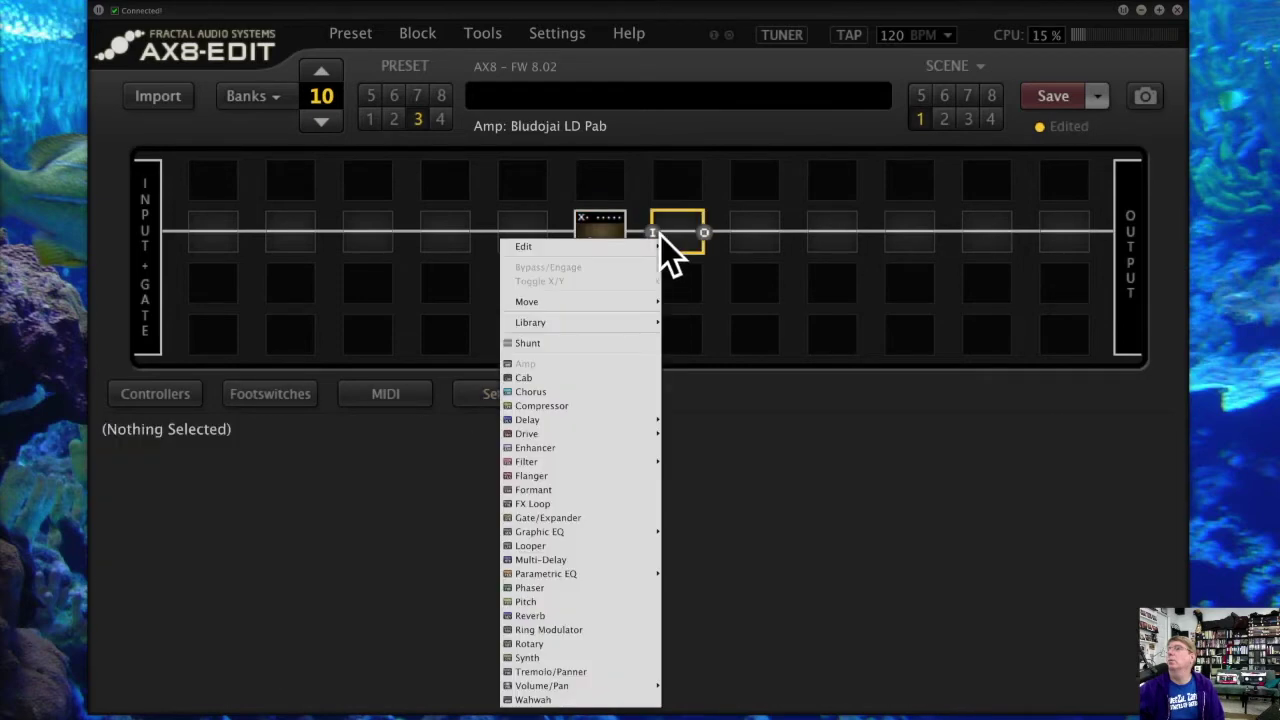
pyautogui.click(606, 378)
# Step: Name the preset "preset" and save it
pyautogui.click(545, 95)
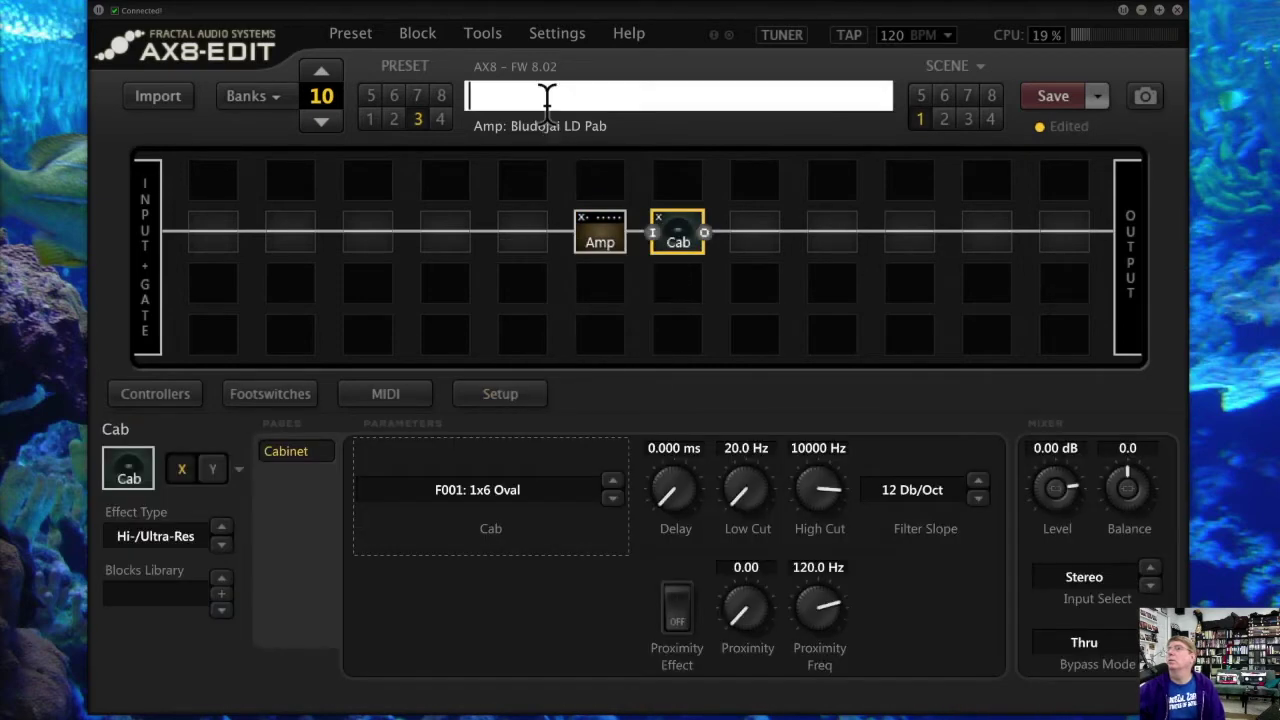
pyautogui.write('preset')
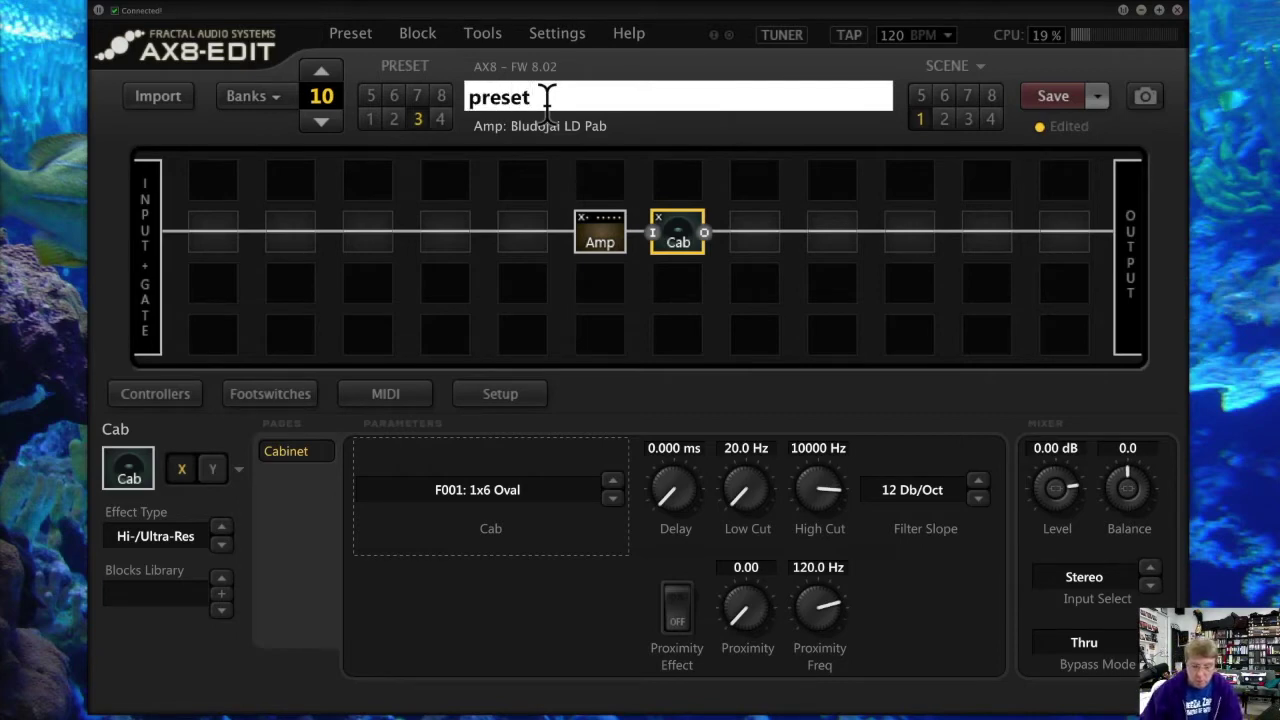
pyautogui.press('Return')
pyautogui.click(1033, 92)
# Step: Set the Amp block's Input Drive to about 3.29 and its Master Volume to about 5.86
pyautogui.click(358, 33)
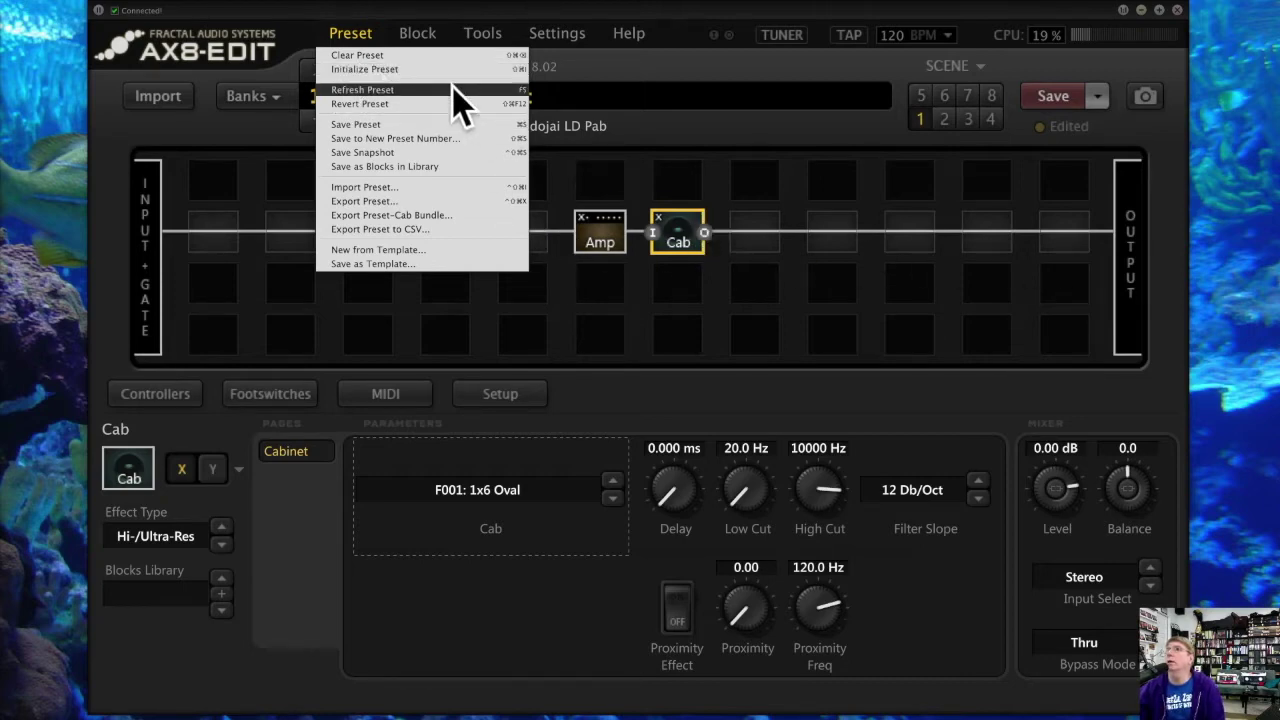
pyautogui.click(600, 226)
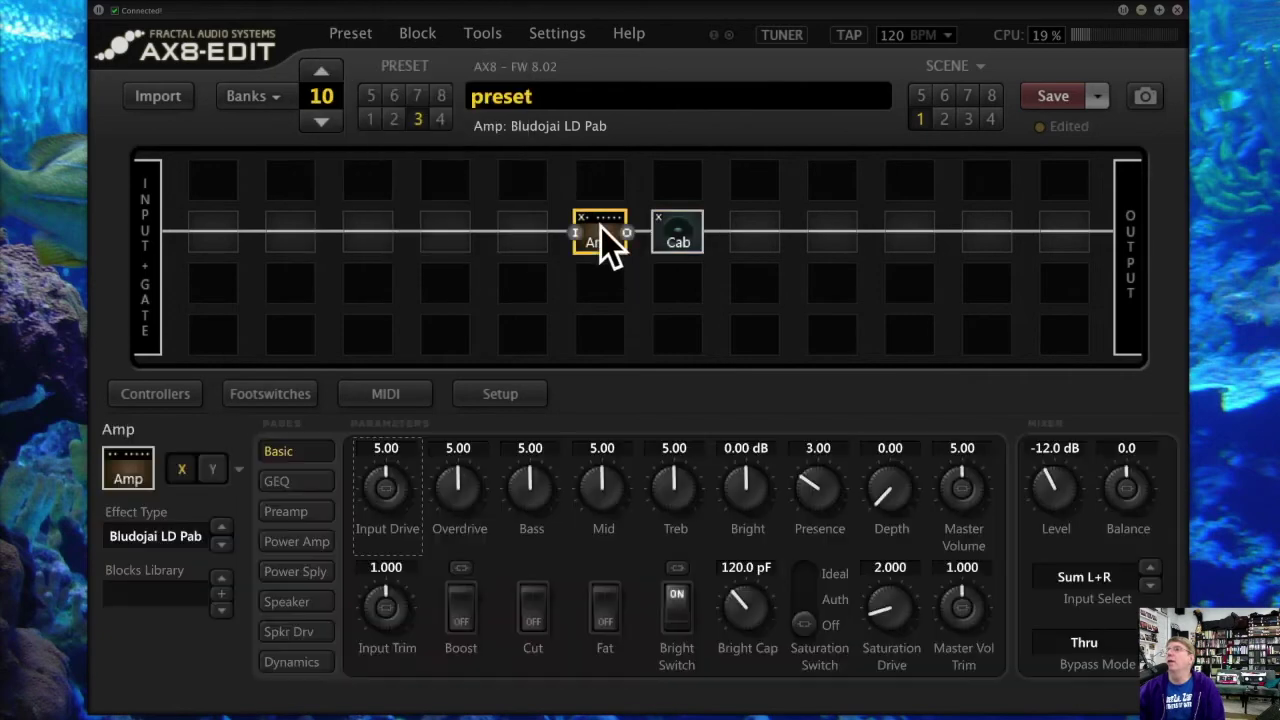
pyautogui.moveTo(385, 530); pyautogui.dragTo(371, 563)
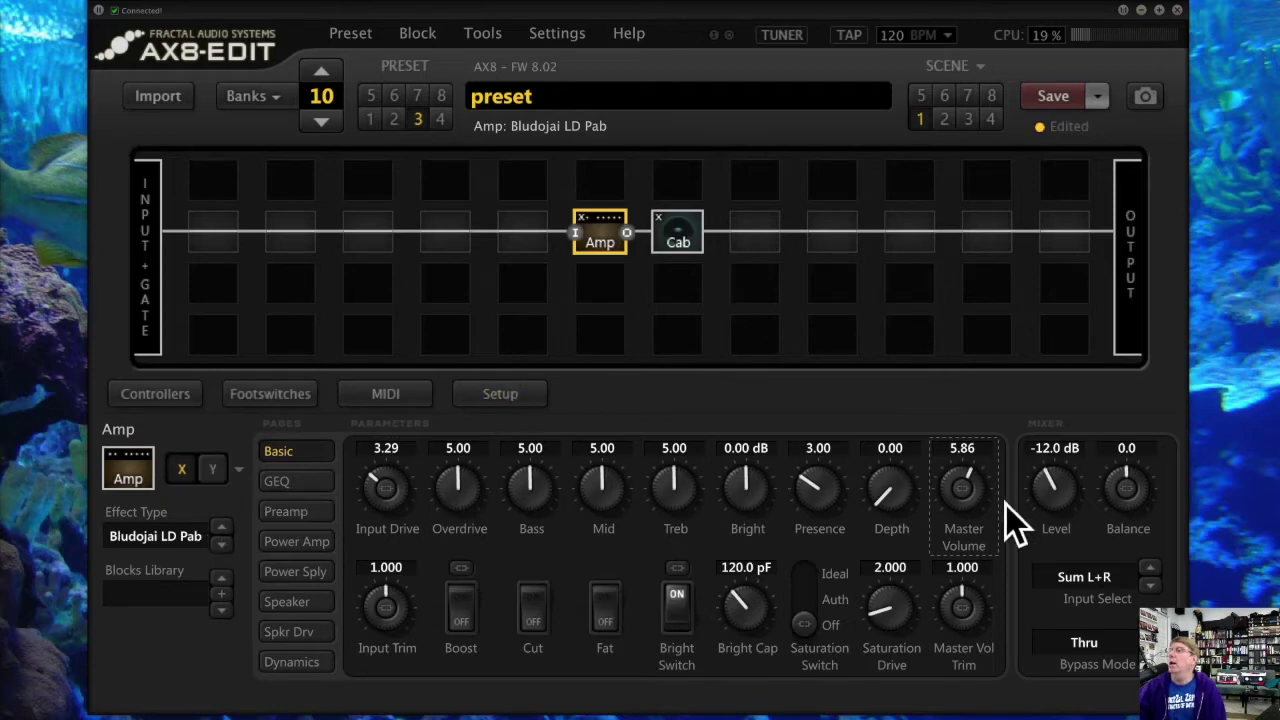
# Step: Change the Cab block's cabinet to F046: 4x12 Solo S12X (RW)
pyautogui.click(681, 223)
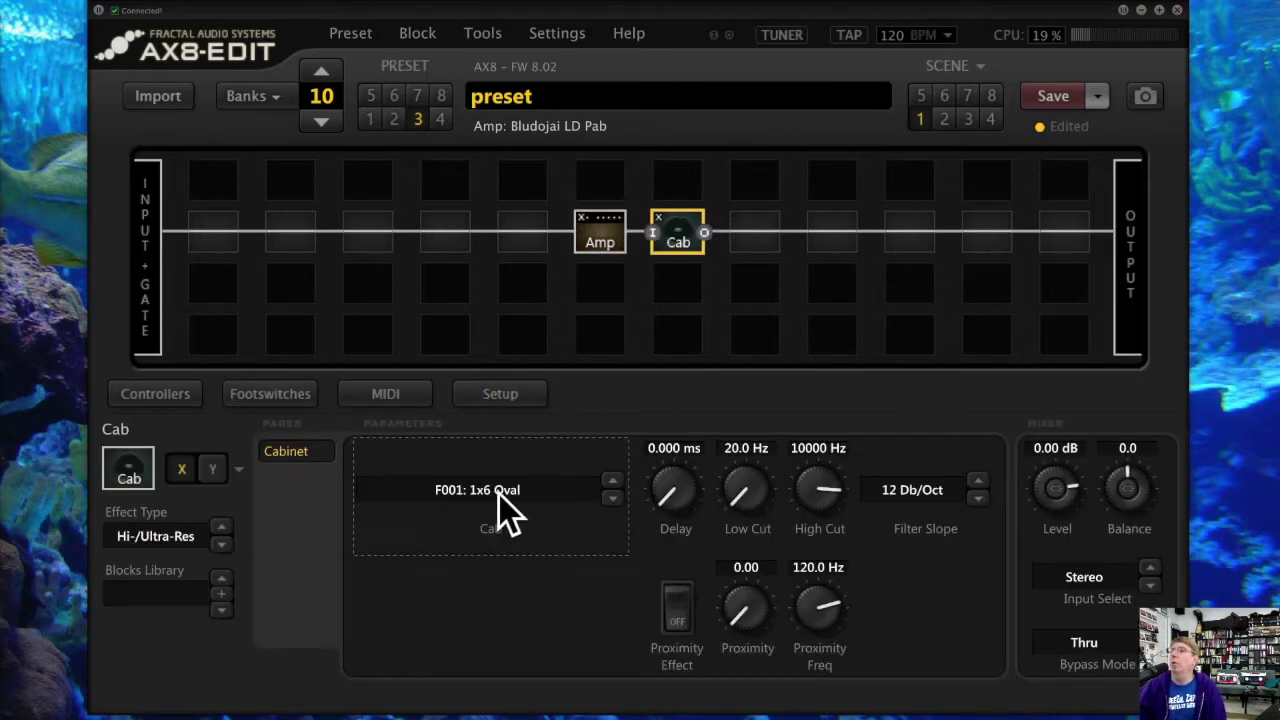
pyautogui.click(512, 494)
pyautogui.click(541, 553)
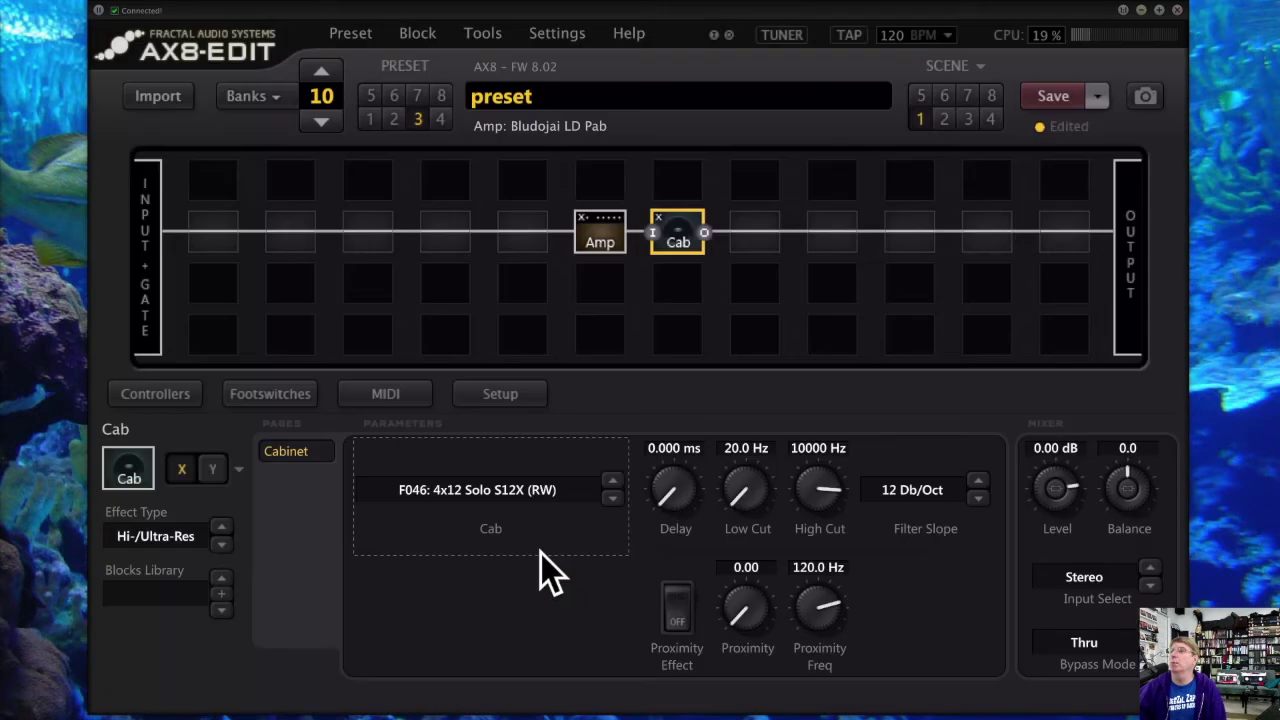
# Step: Initialize the preset and check the parameters of the Cab block
pyautogui.click(591, 230)
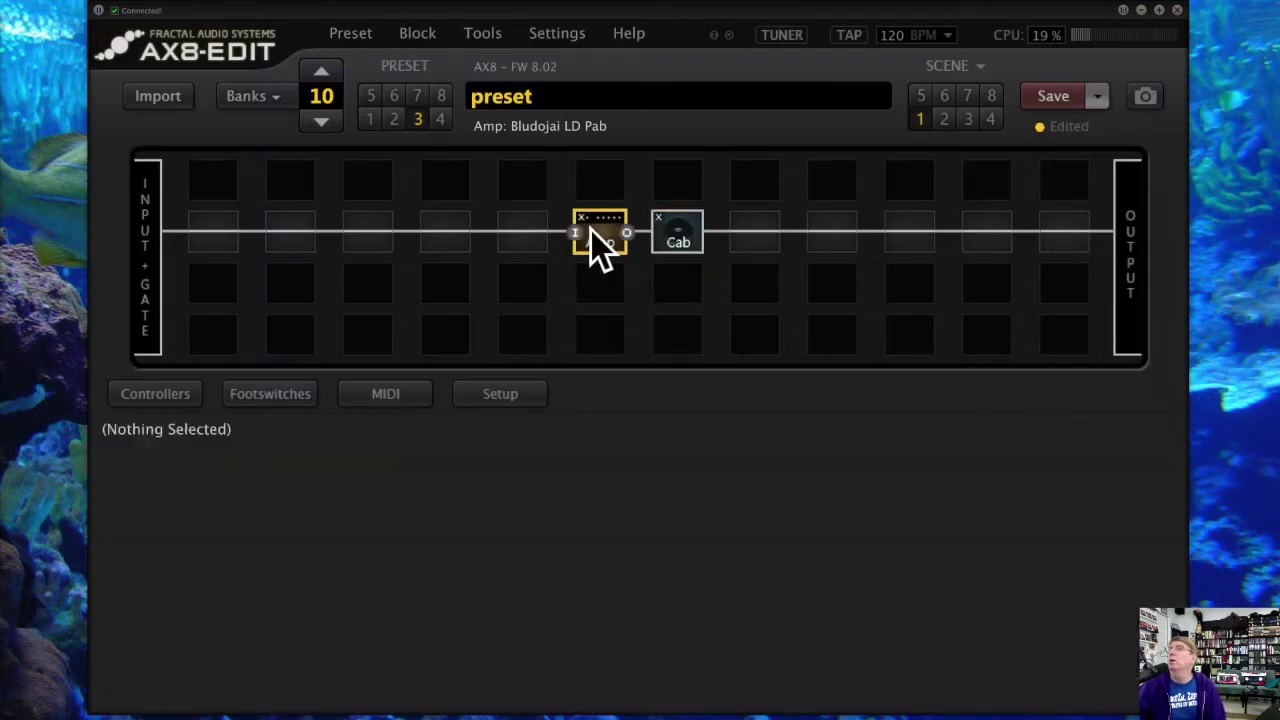
pyautogui.click(355, 34)
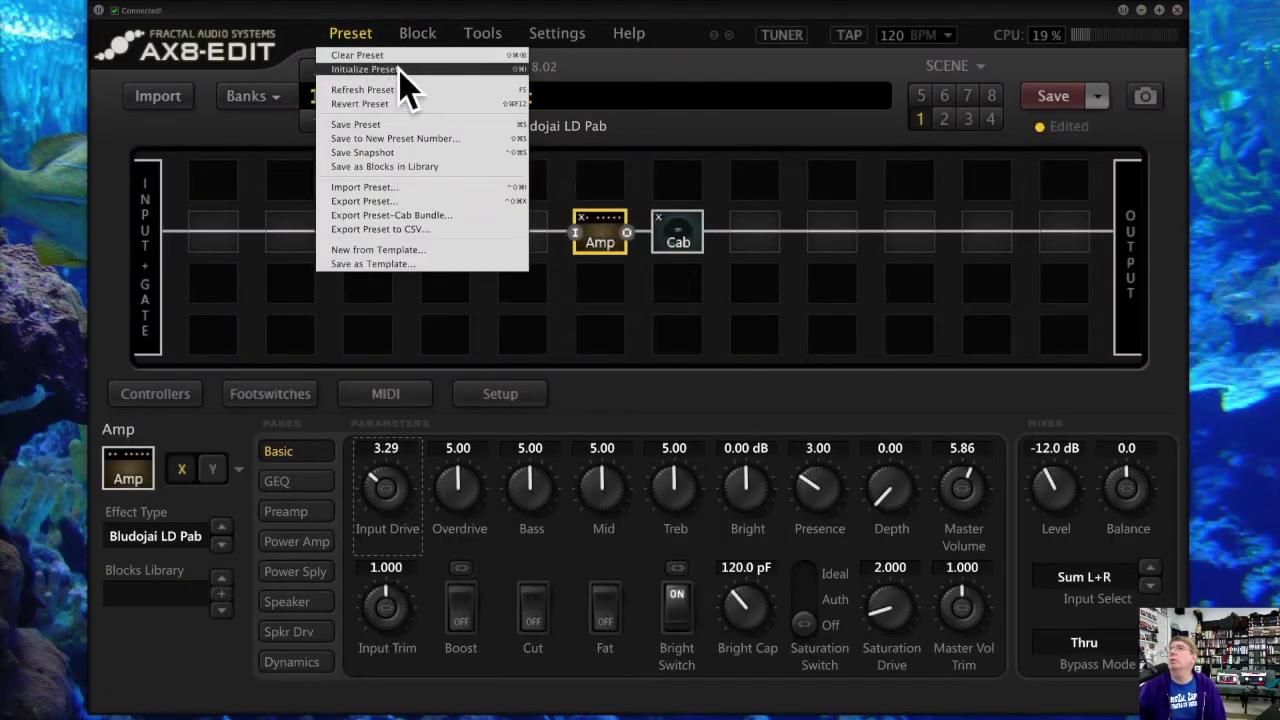
pyautogui.click(365, 69)
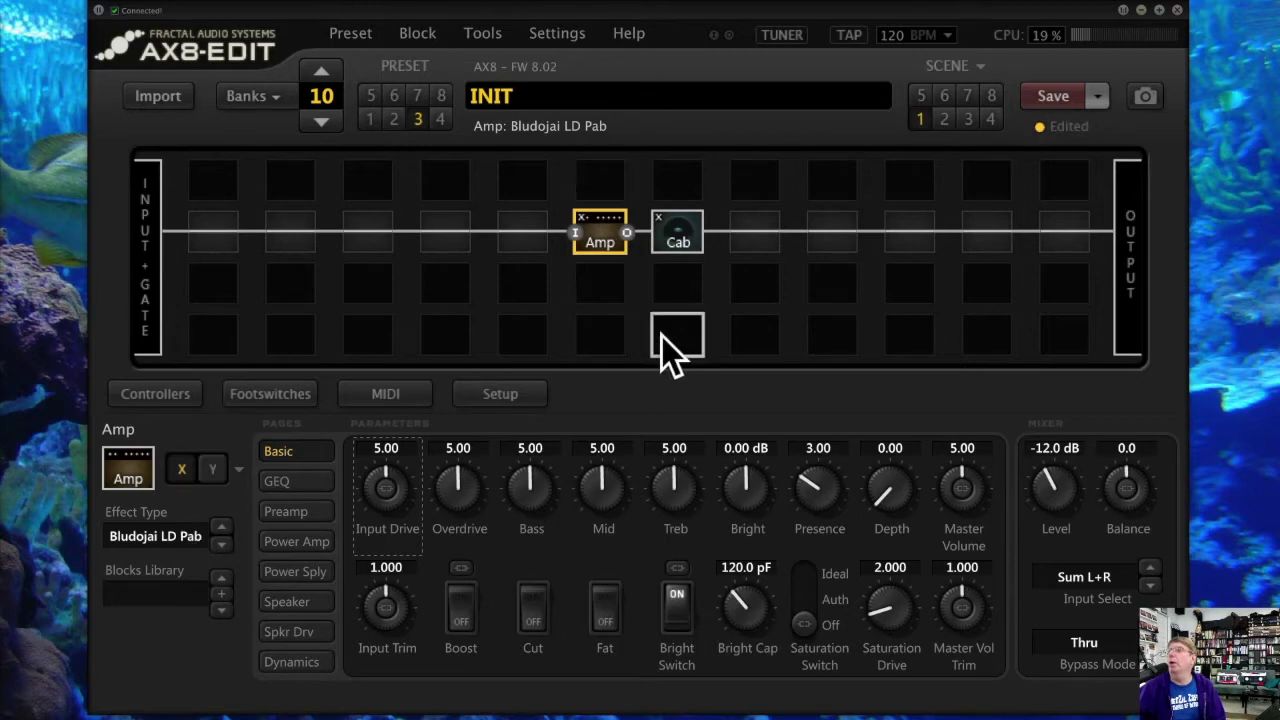
pyautogui.click(672, 228)
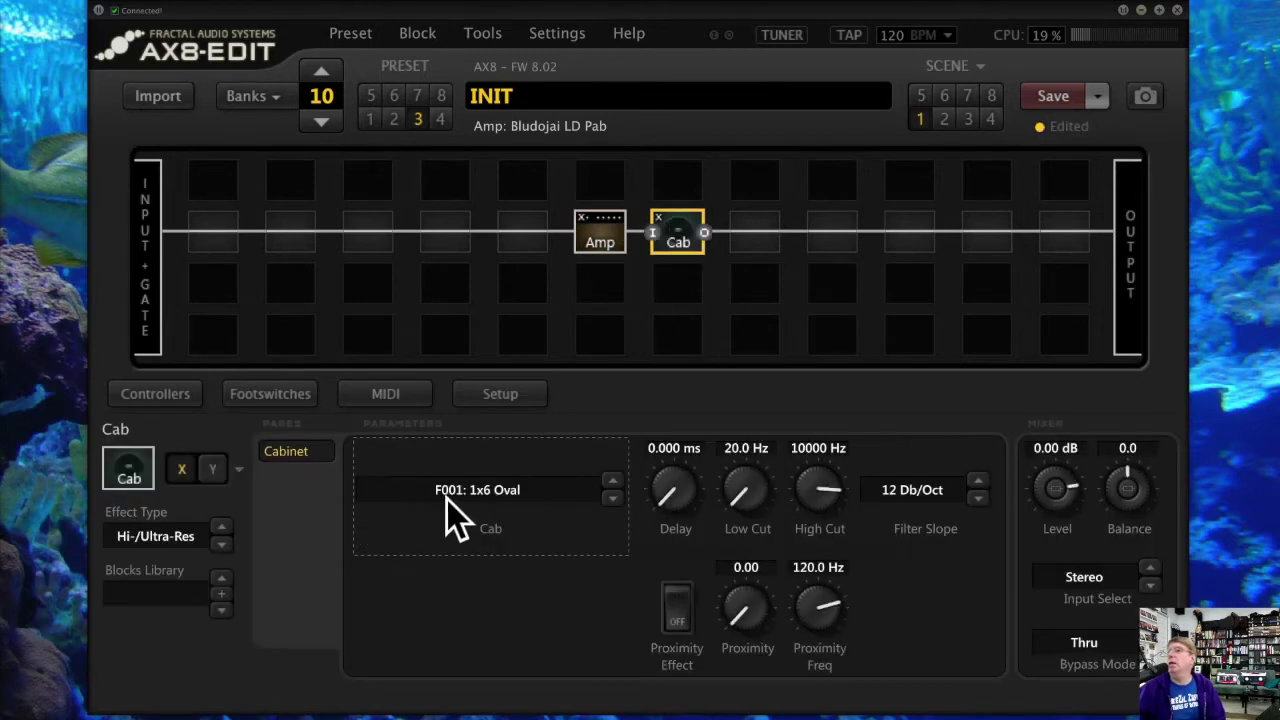
# Step: Set the Amp block's Input Drive to about 3.24 and Master Volume to about 6.49, and save the preset
pyautogui.click(352, 35)
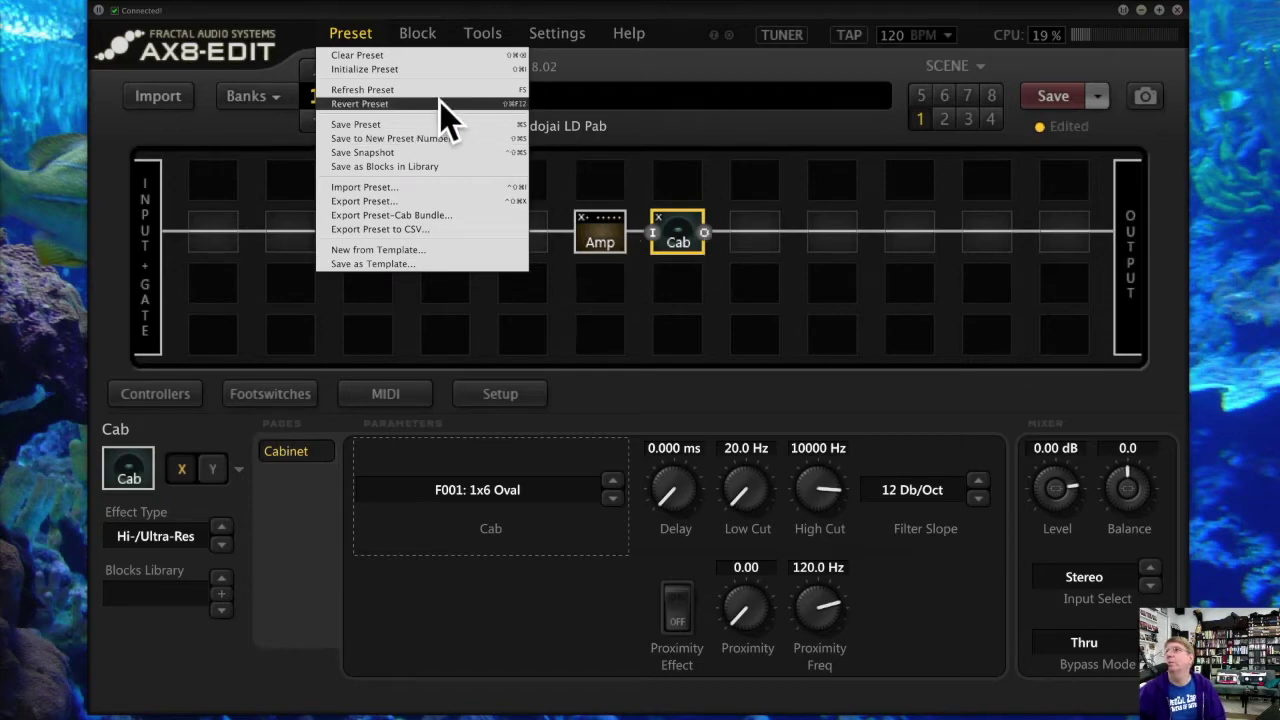
pyautogui.click(600, 232)
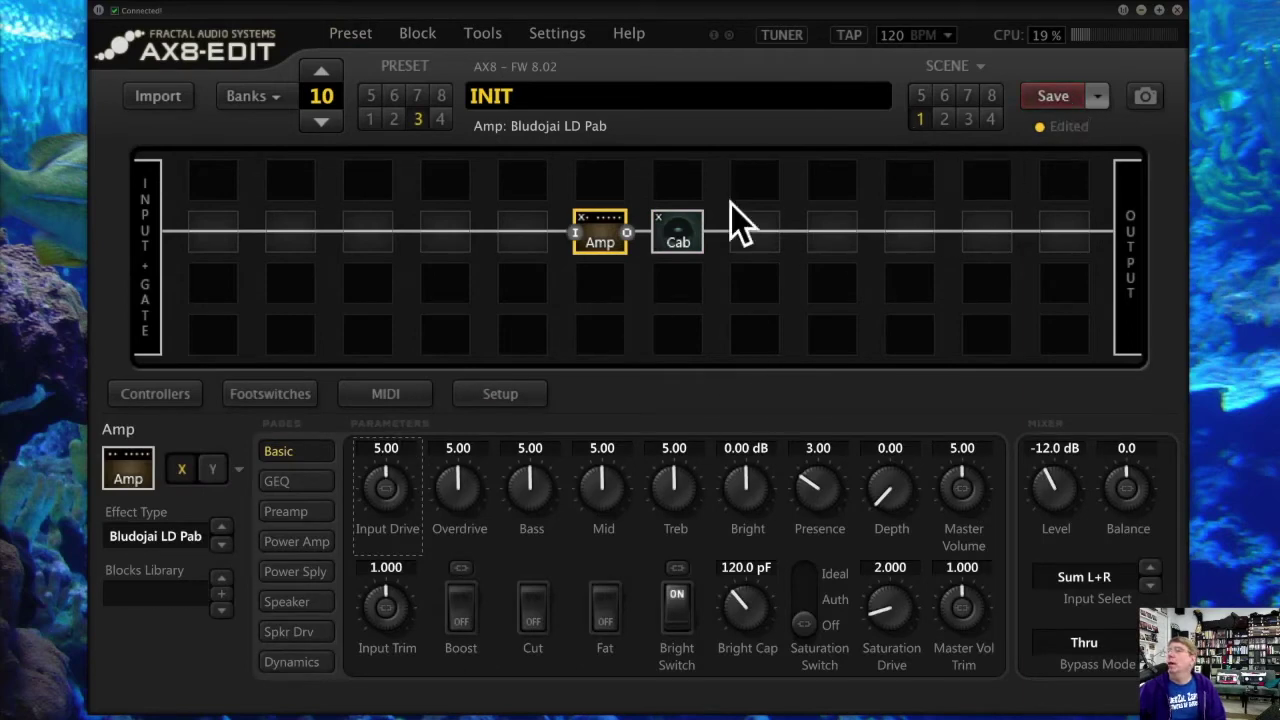
pyautogui.moveTo(394, 483); pyautogui.dragTo(340, 537)
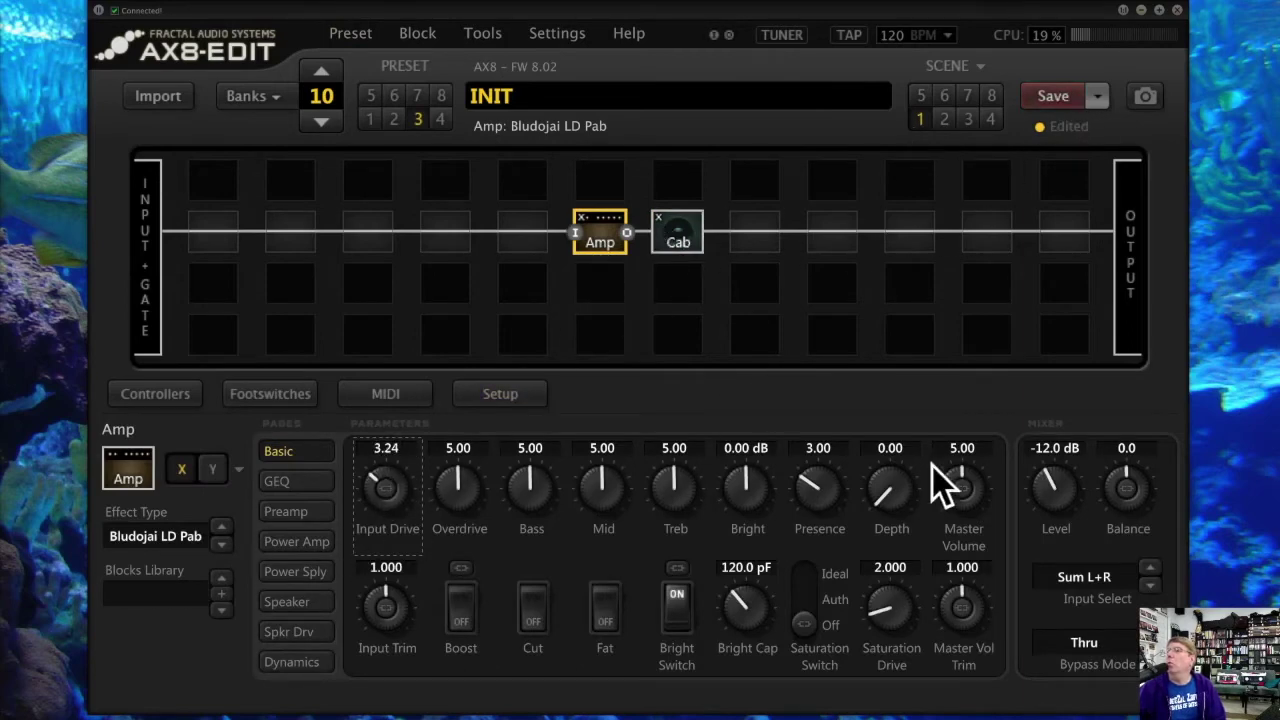
pyautogui.moveTo(962, 491); pyautogui.dragTo(1096, 145)
pyautogui.click(1052, 100)
# Step: Adjust the Amp block to about Bass 7.32, Mid 3.35, Treb 3.07 and Overdrive 3.78 without saving
pyautogui.click(604, 229)
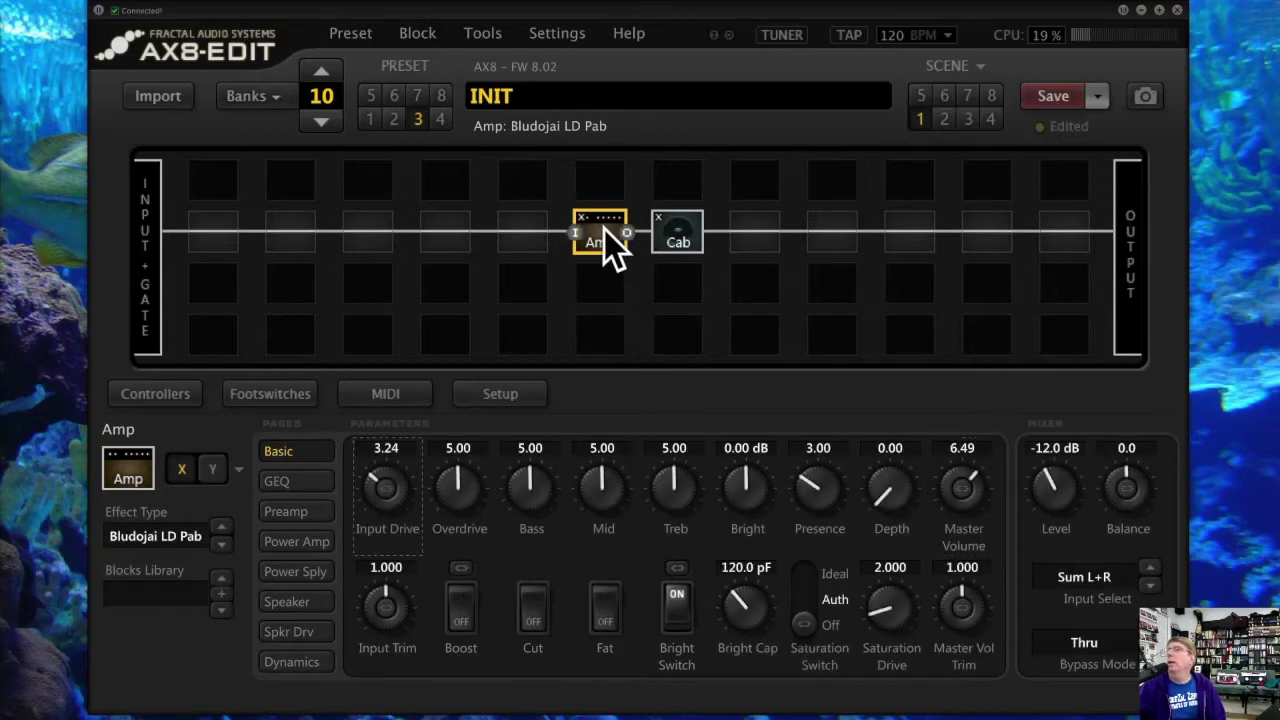
pyautogui.moveTo(517, 512); pyautogui.dragTo(592, 384)
pyautogui.moveTo(605, 477); pyautogui.dragTo(590, 557)
pyautogui.moveTo(671, 504); pyautogui.dragTo(671, 560)
pyautogui.moveTo(460, 453); pyautogui.dragTo(429, 550)
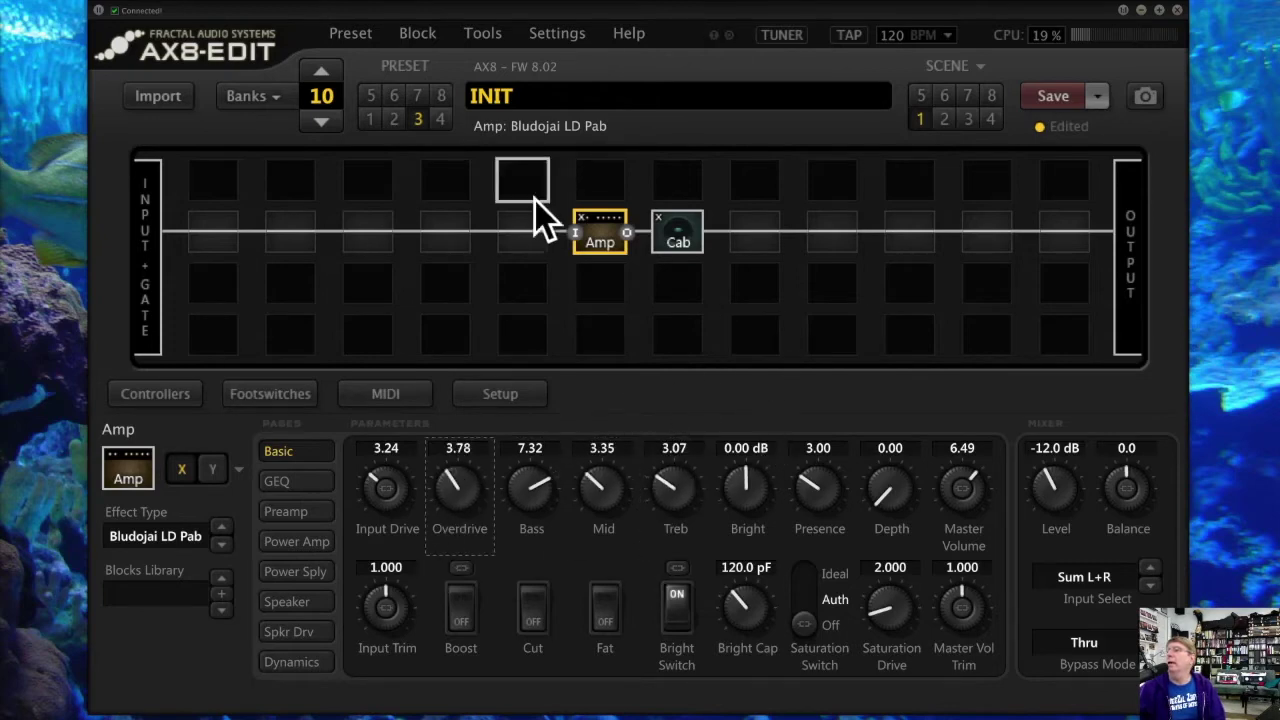
# Step: Refresh the preset and check the Amp block's parameters
pyautogui.click(352, 34)
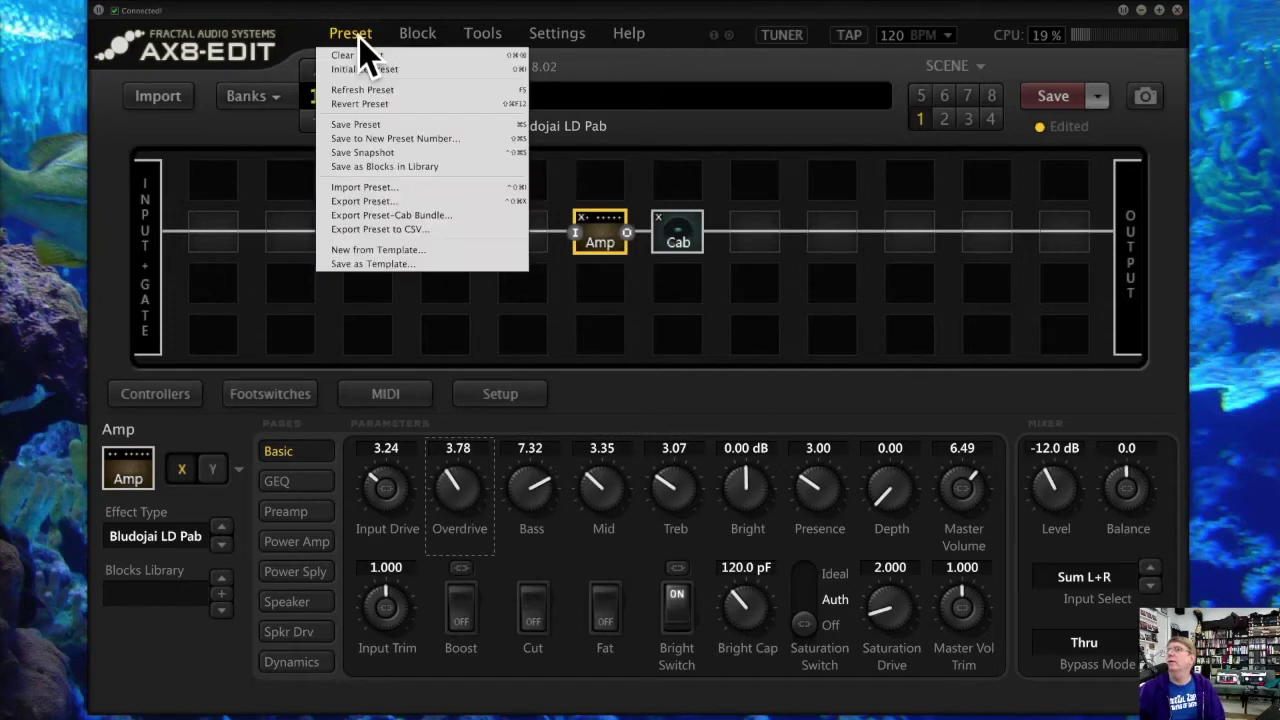
pyautogui.click(396, 88)
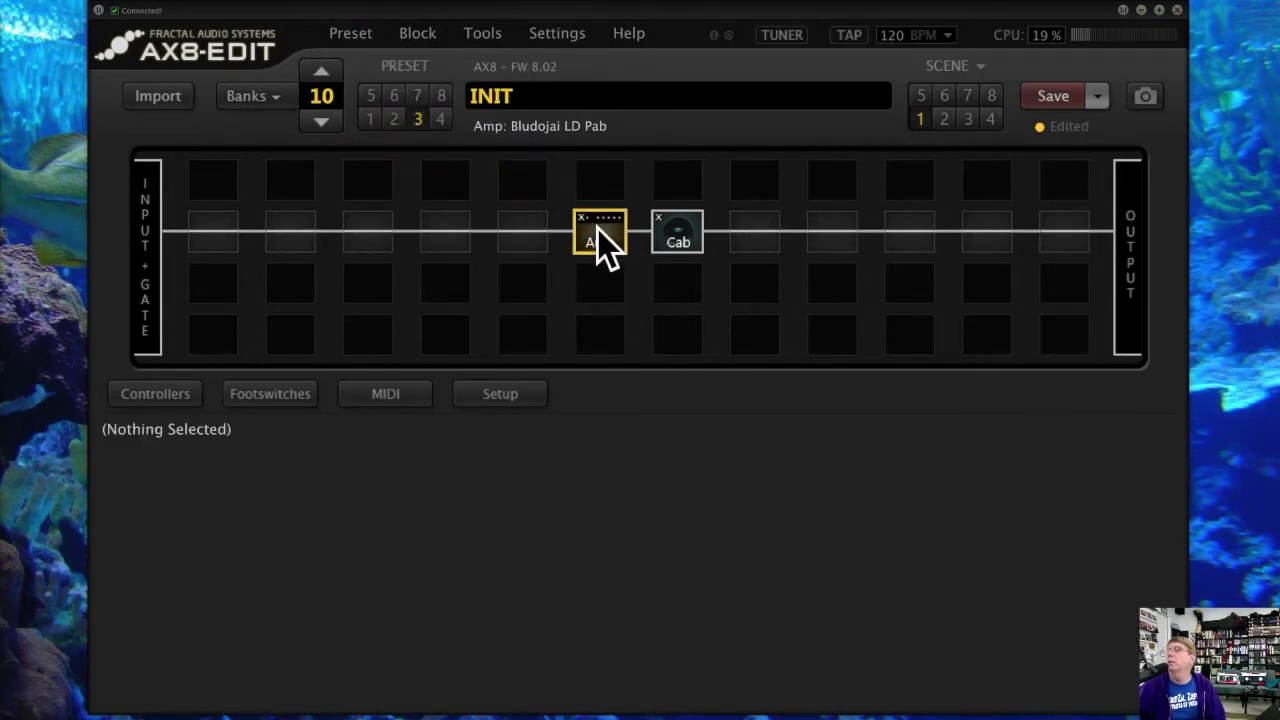
pyautogui.click(597, 228)
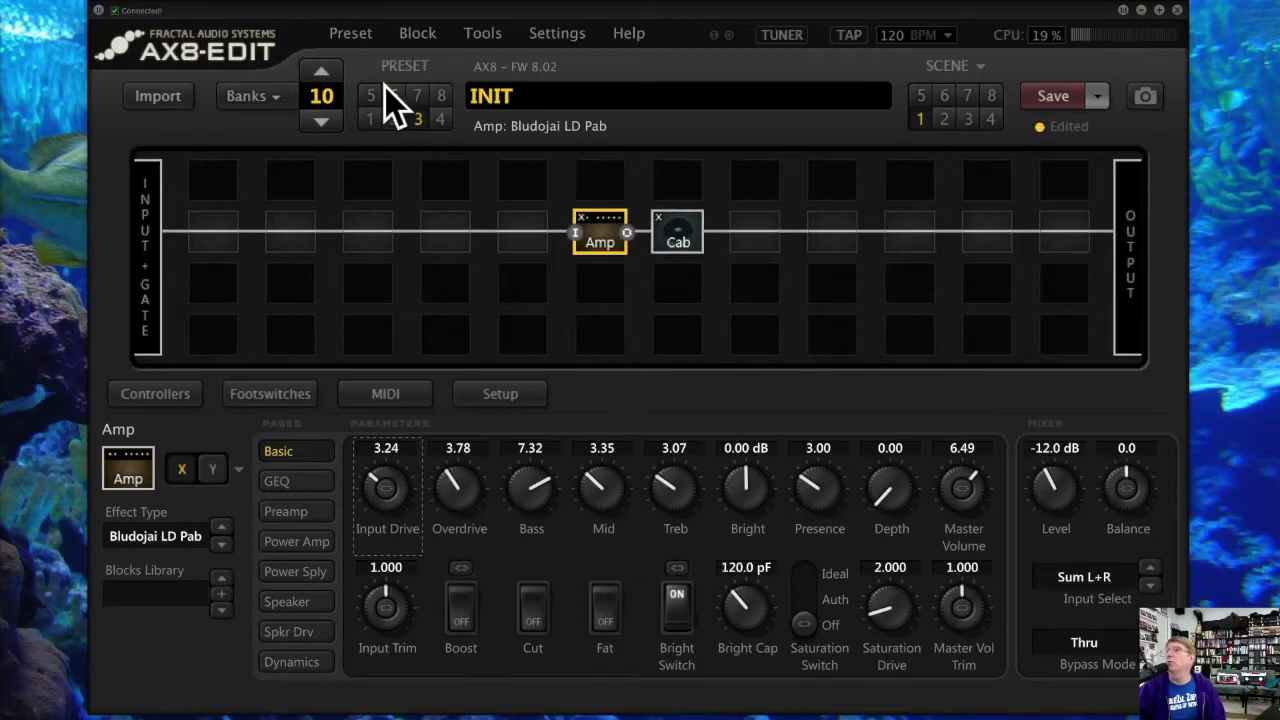
# Step: Revert the preset to its last saved version and check the Amp block
pyautogui.click(358, 33)
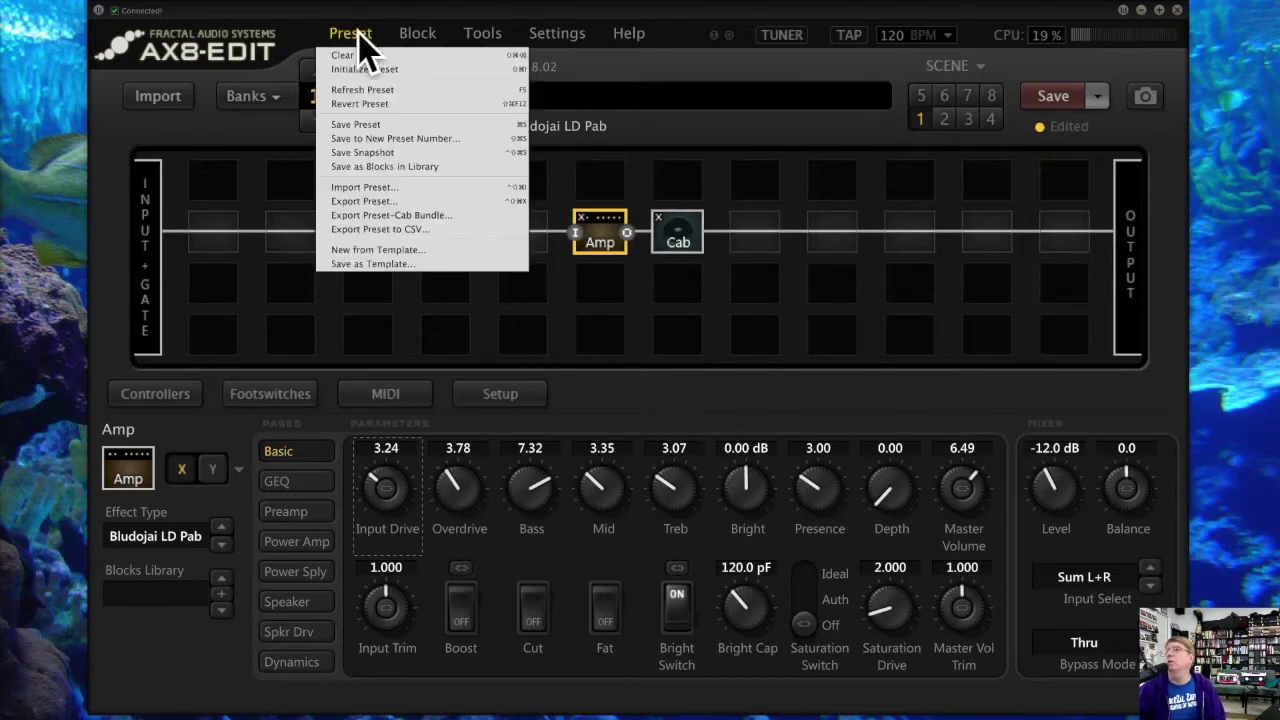
pyautogui.click(388, 98)
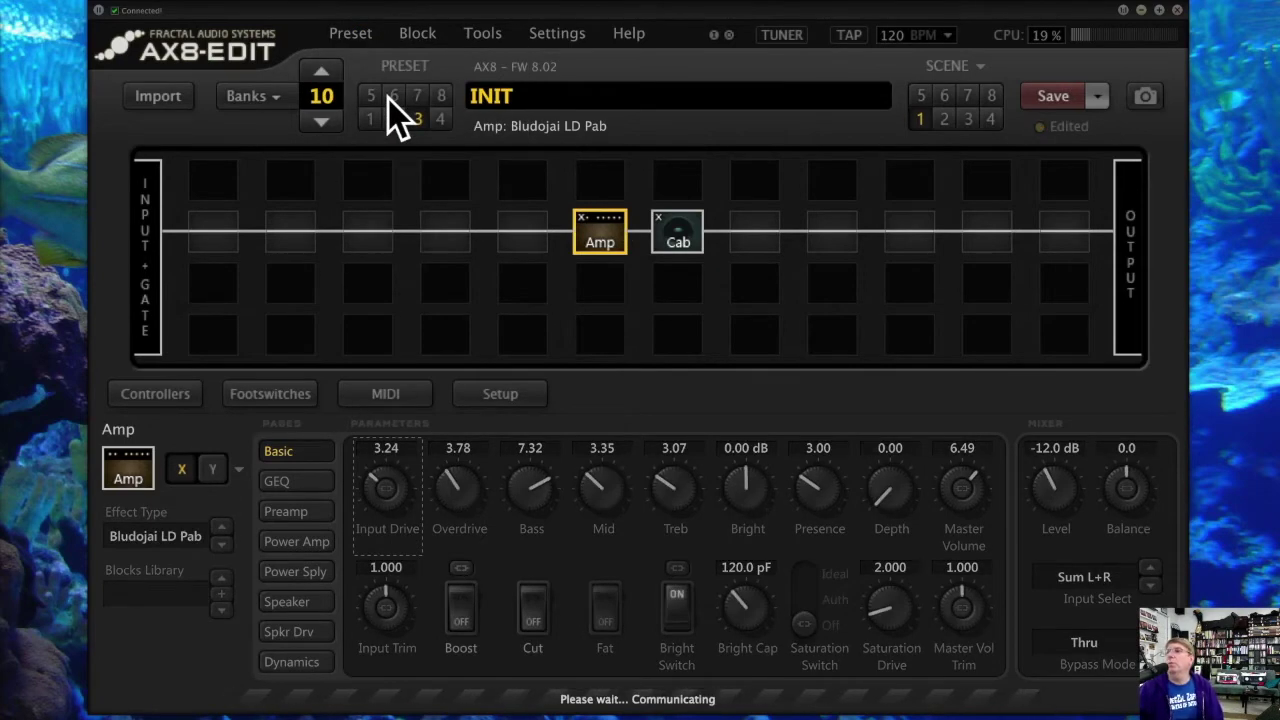
pyautogui.moveTo(600, 236)
pyautogui.mouseDown()
pyautogui.moveTo(611, 266)
pyautogui.moveTo(605, 248)
pyautogui.mouseUp()
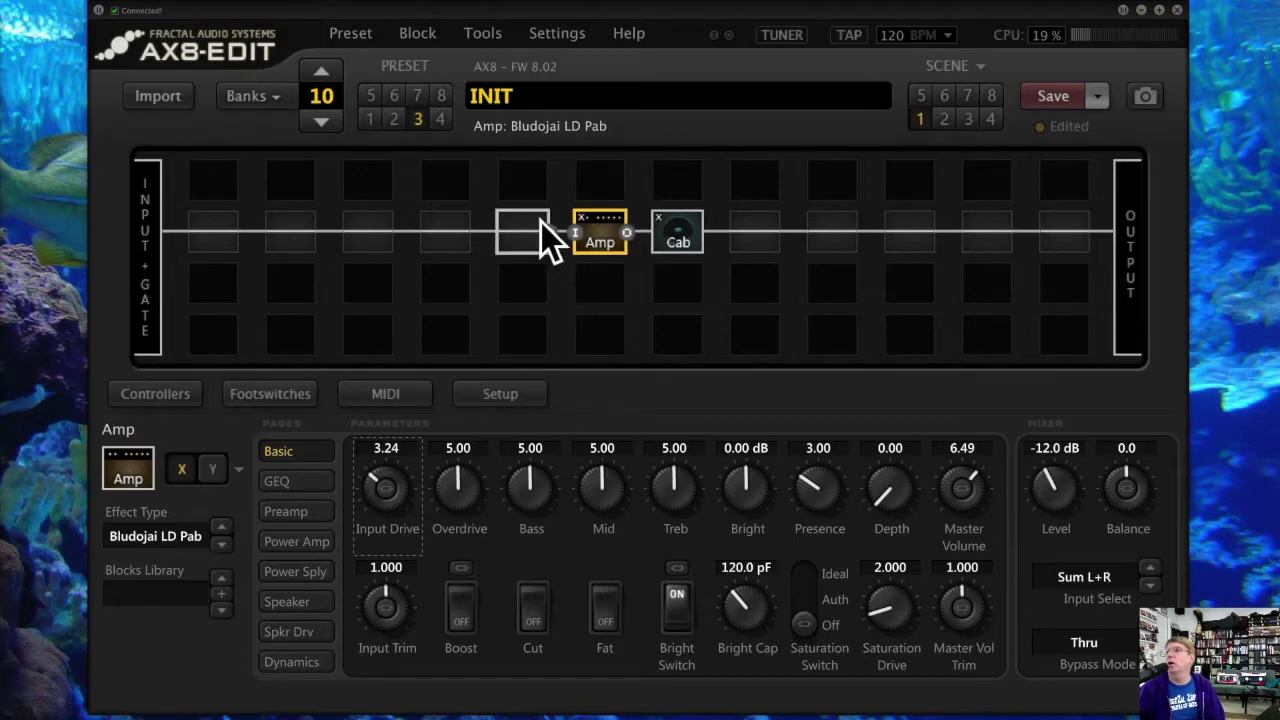
pyautogui.click(350, 33)
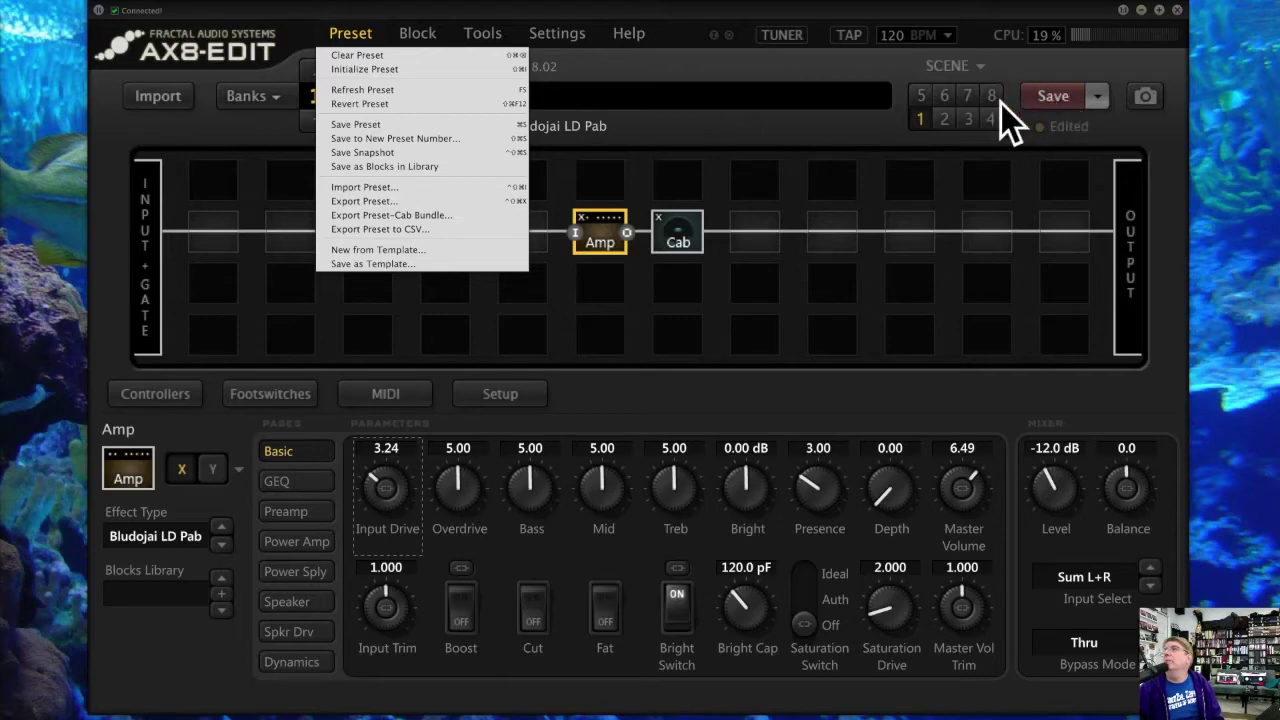
pyautogui.click(1101, 99)
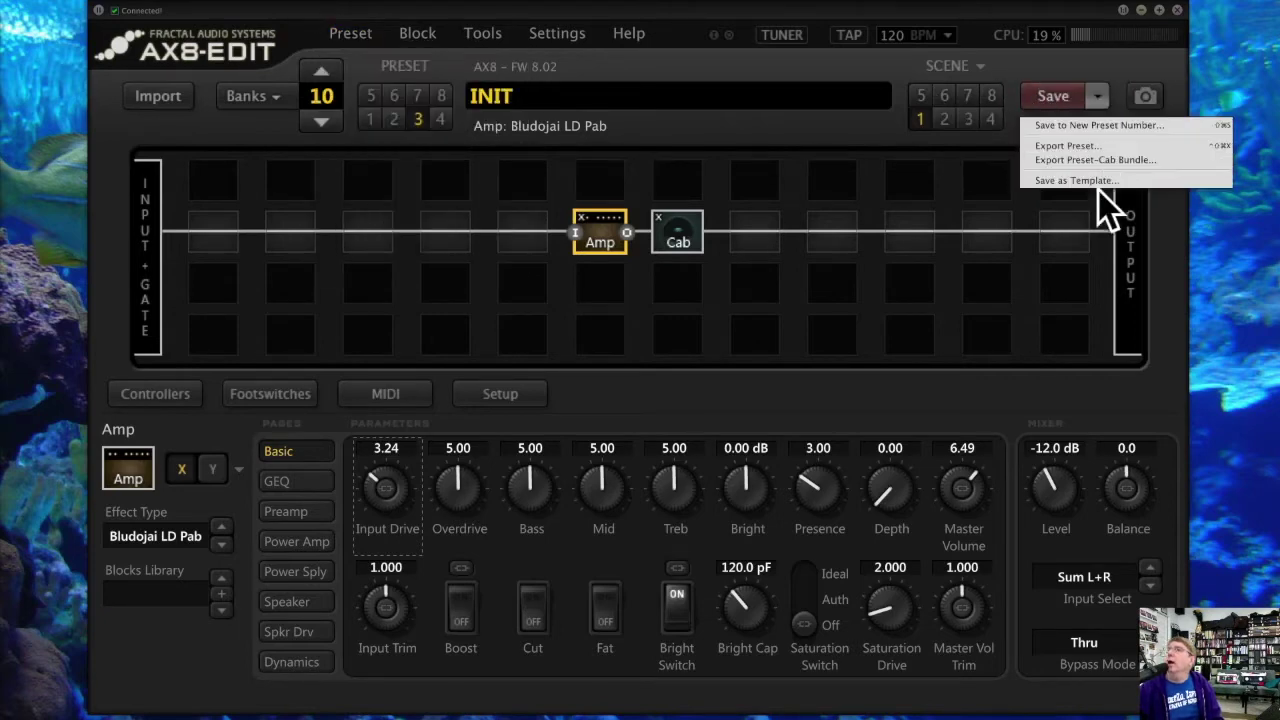
pyautogui.click(1098, 61)
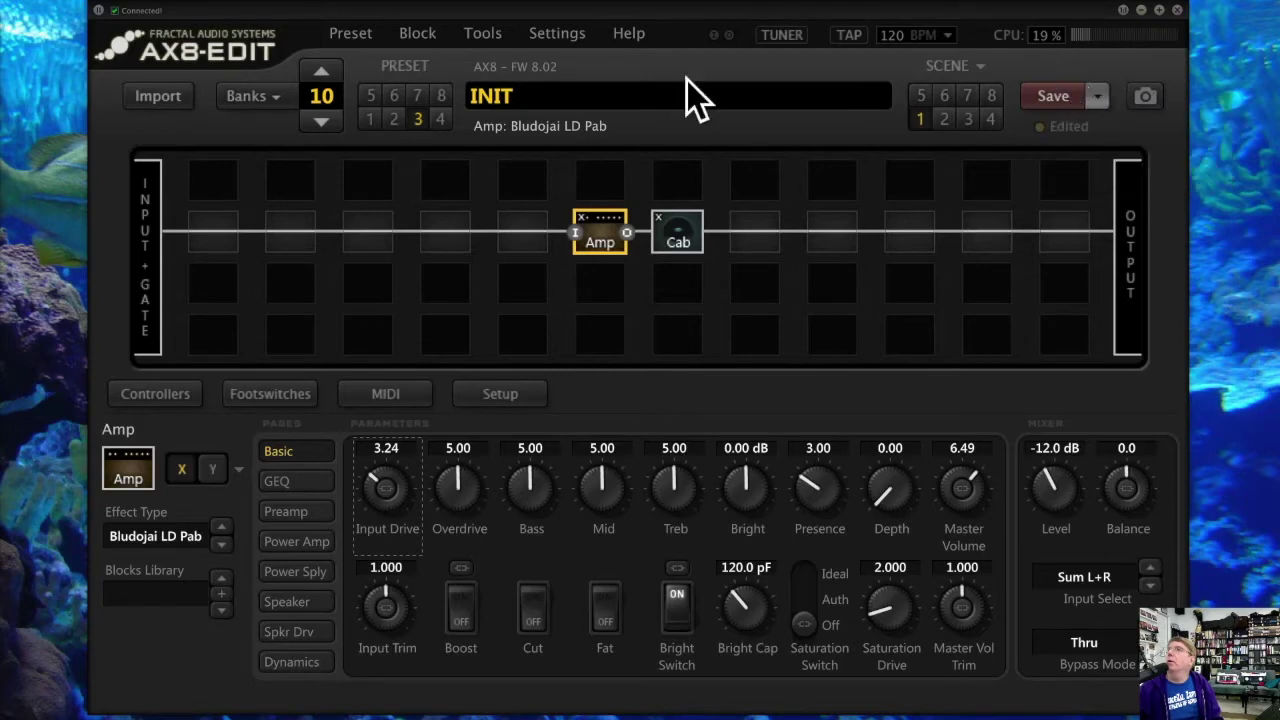
# Step: Save the INIT preset to the empty preset location 10-4, confirming the replacement
pyautogui.click(350, 36)
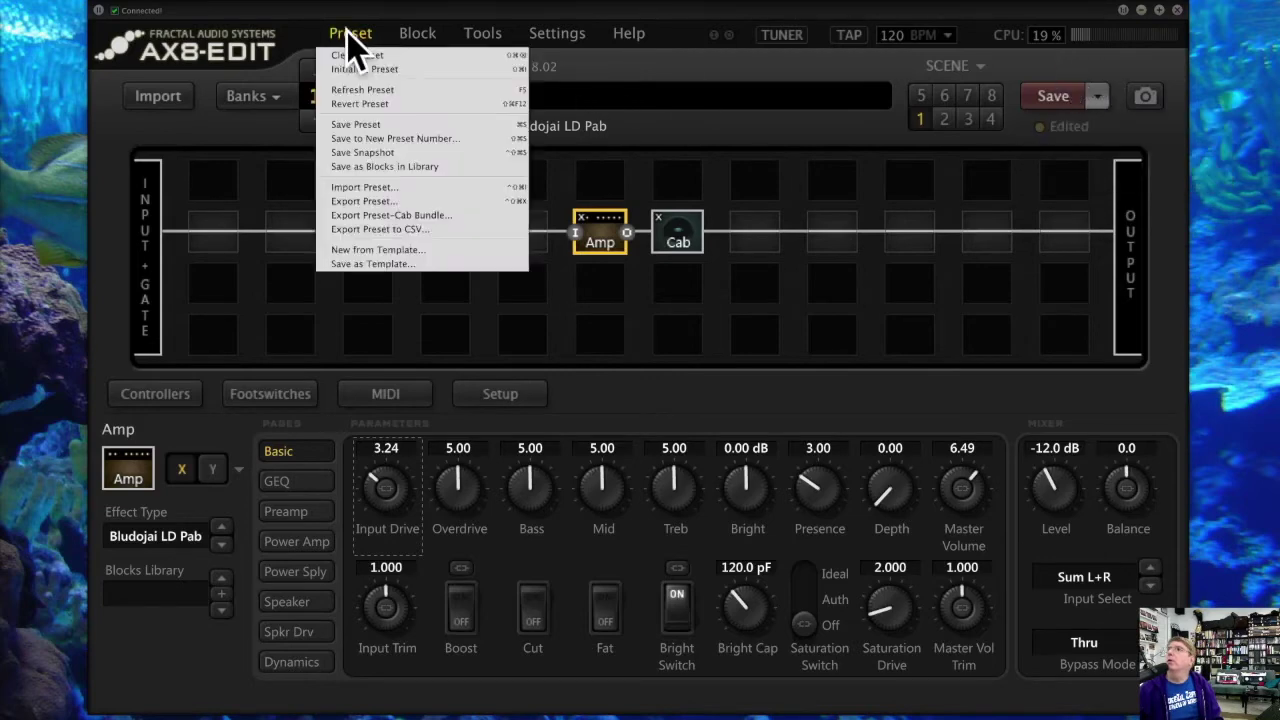
pyautogui.click(446, 137)
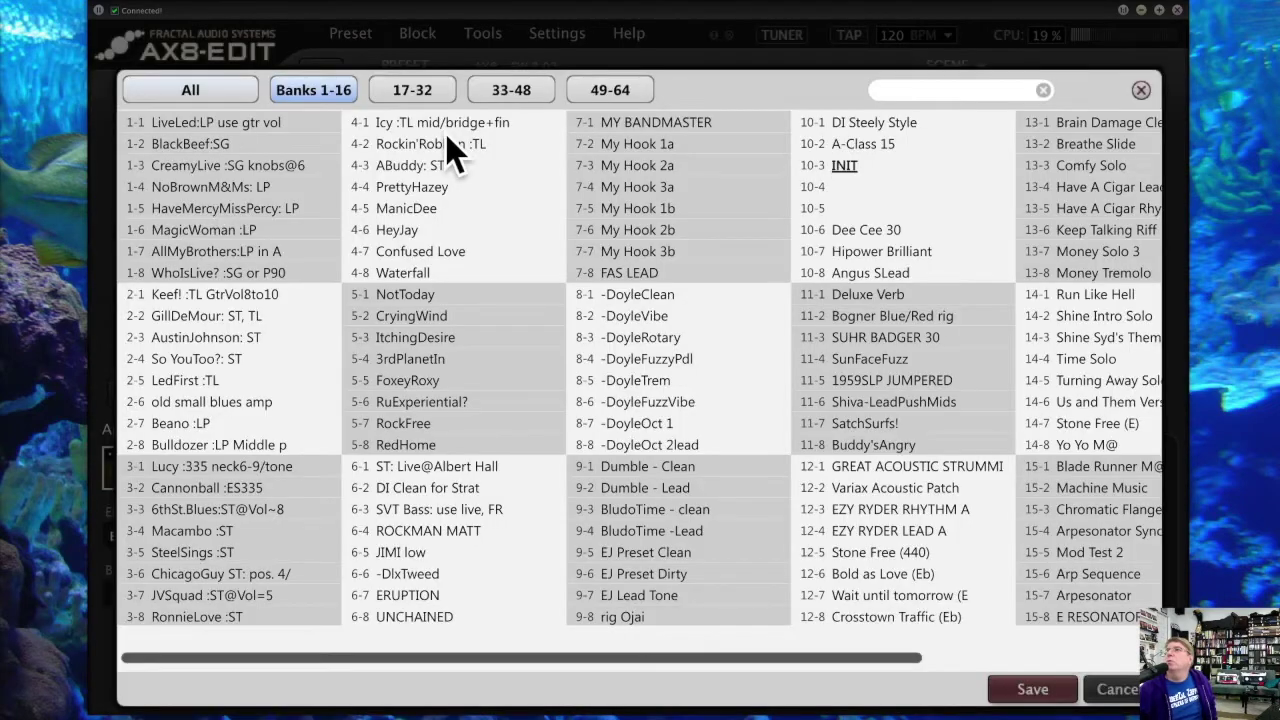
pyautogui.click(888, 181)
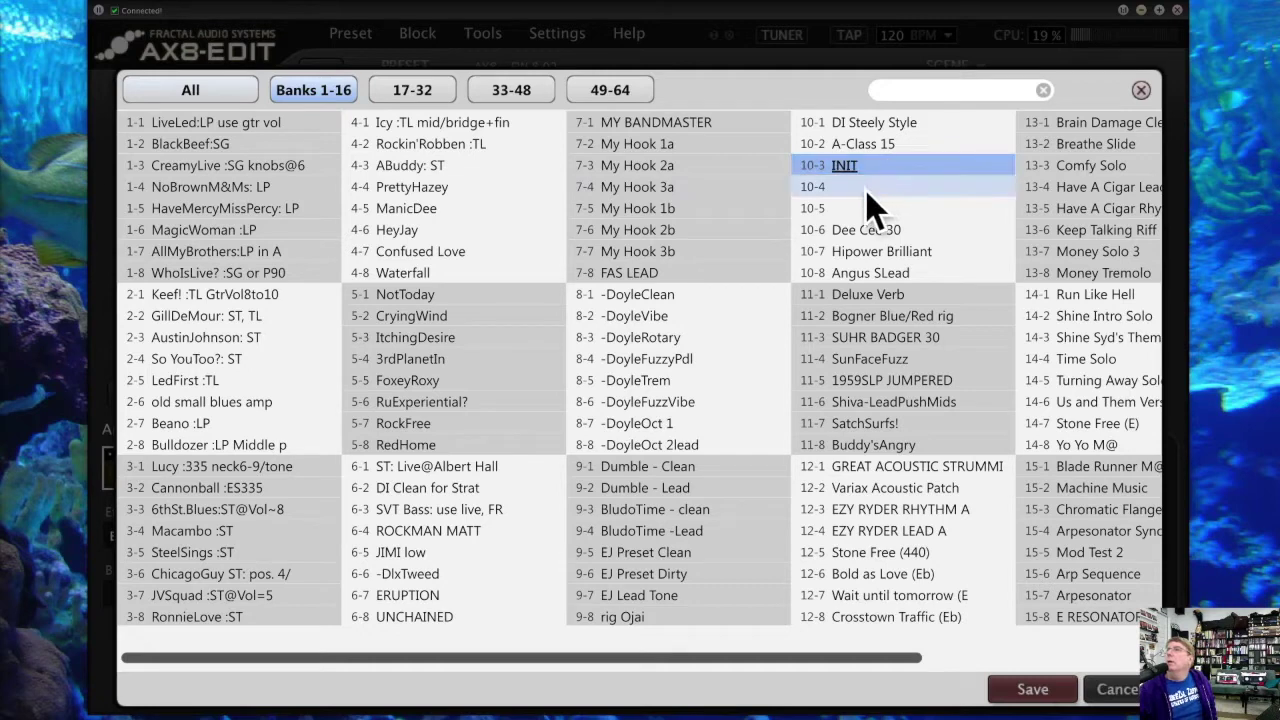
pyautogui.click(856, 189)
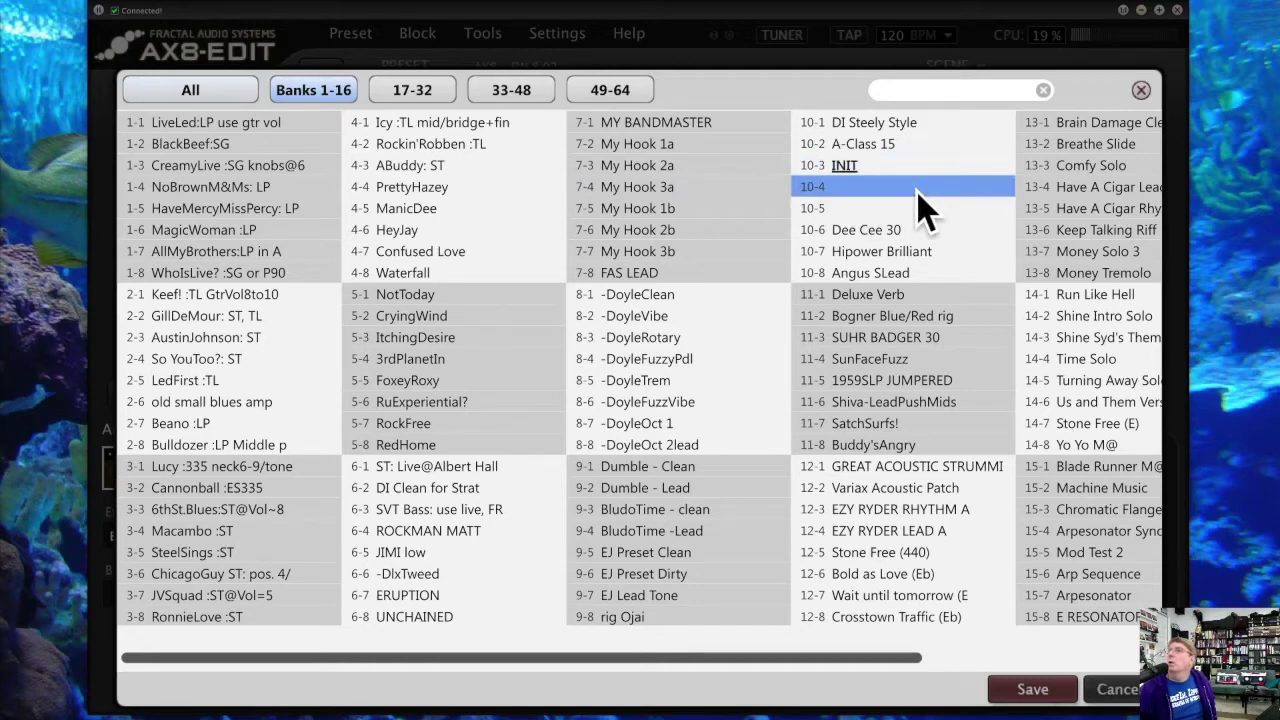
pyautogui.click(1031, 688)
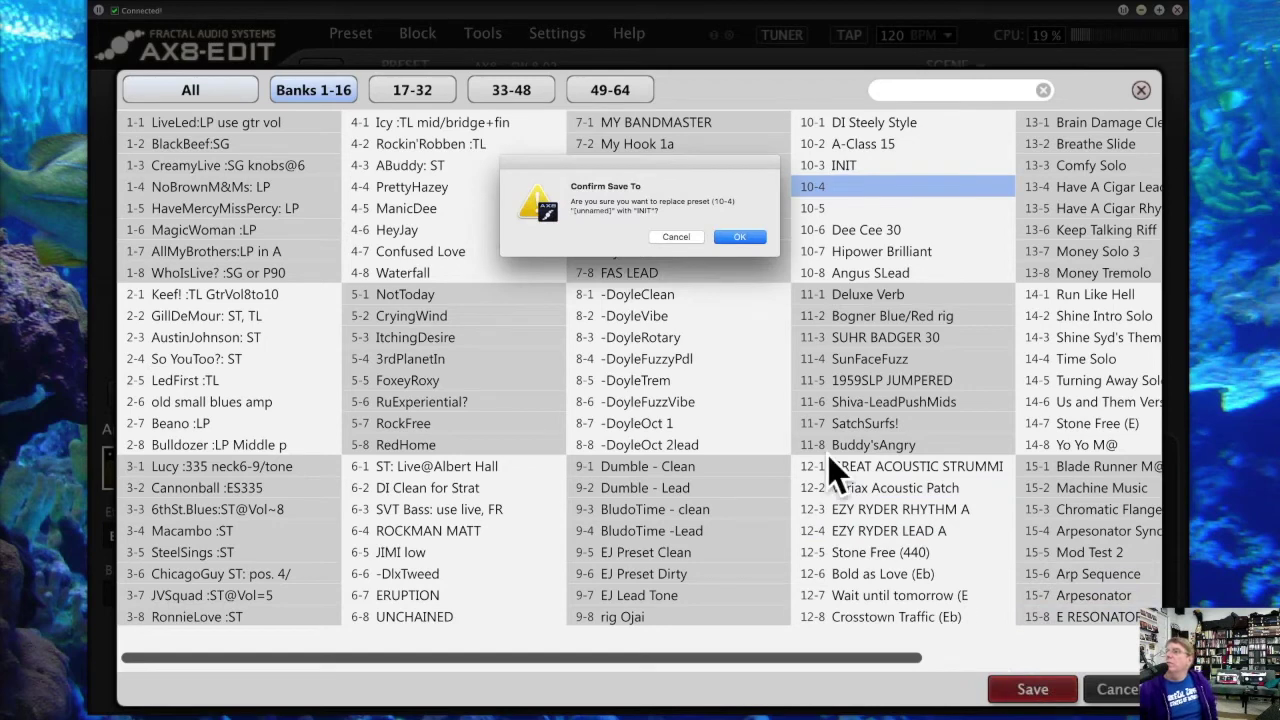
pyautogui.click(740, 238)
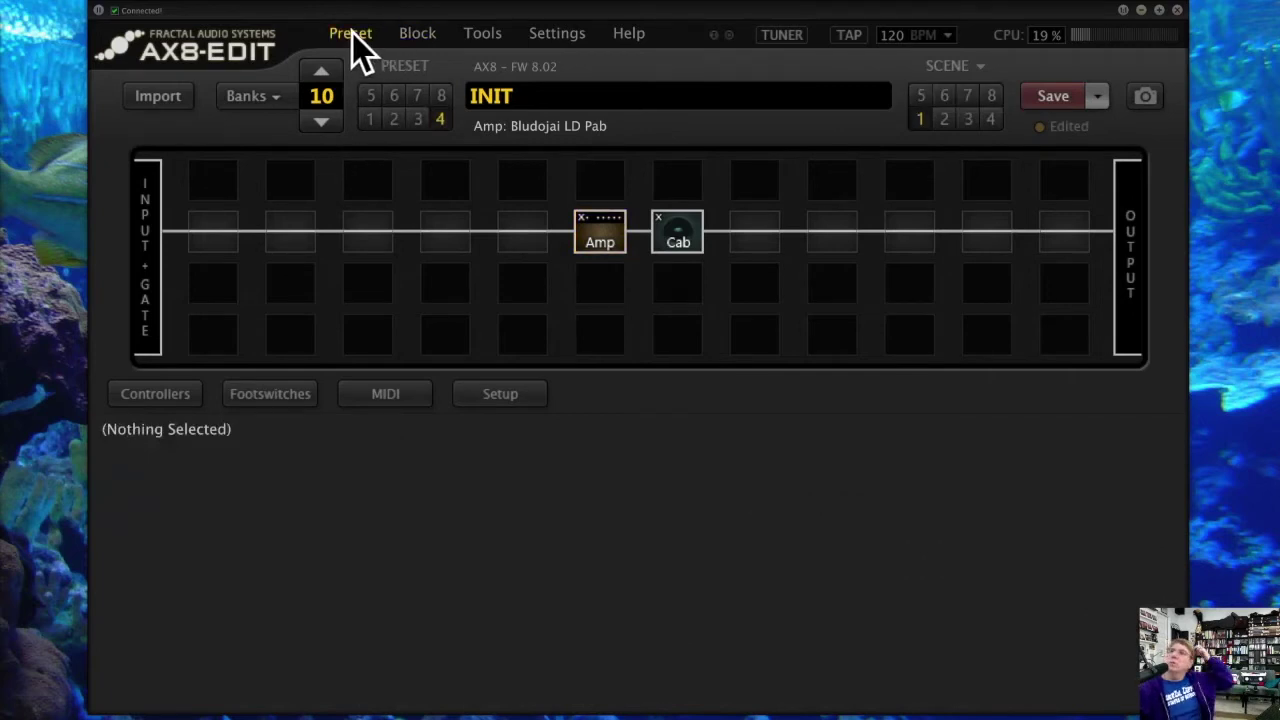
# Step: Save two snapshots of the INIT preset
pyautogui.click(352, 32)
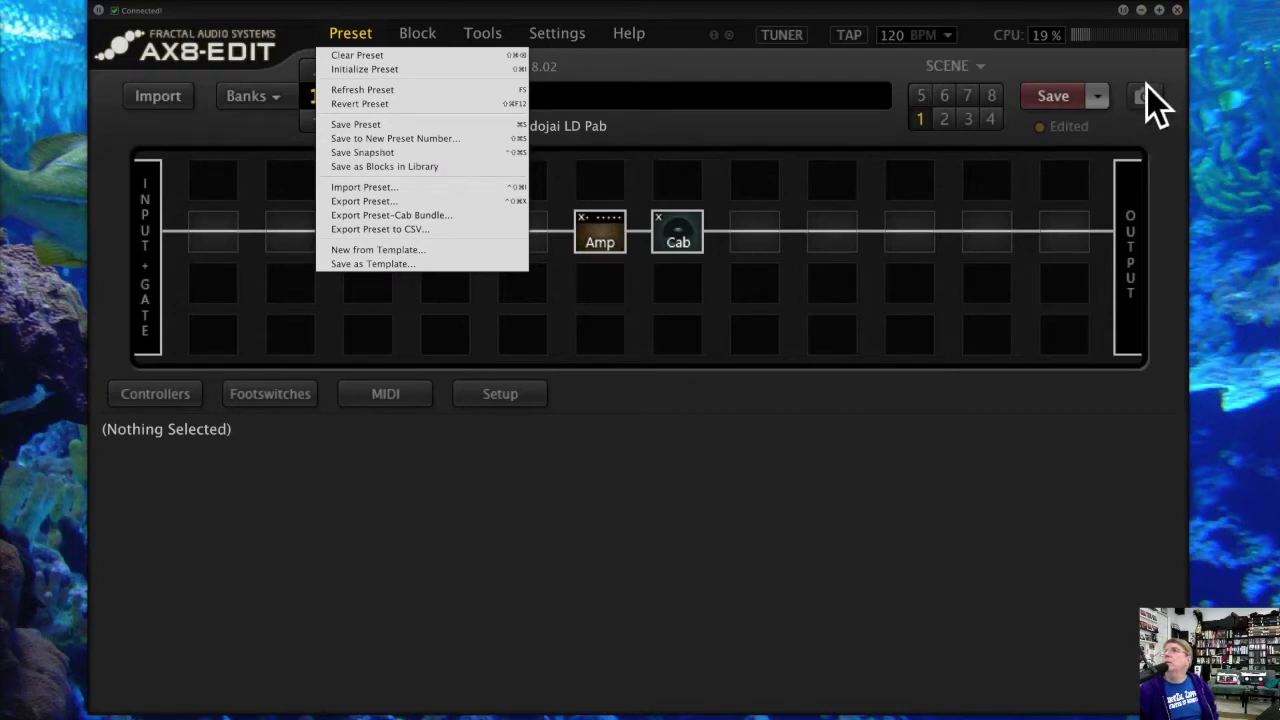
pyautogui.click(489, 152)
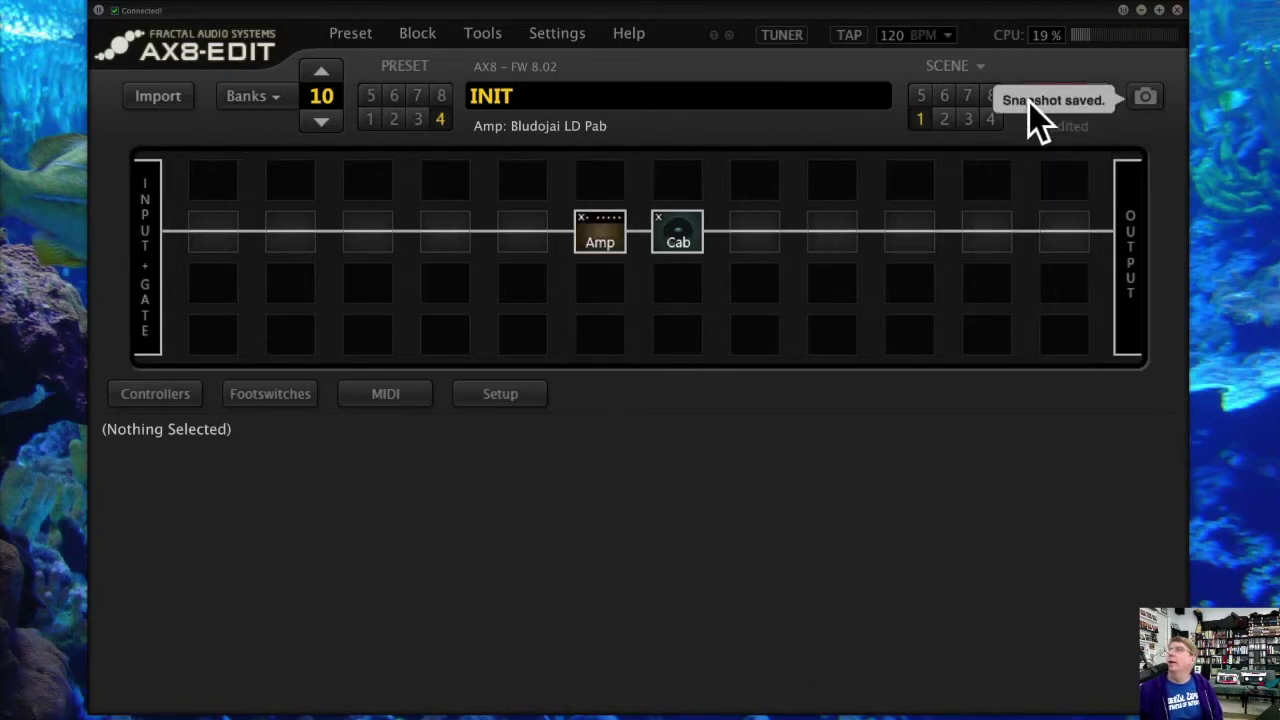
pyautogui.click(1145, 95)
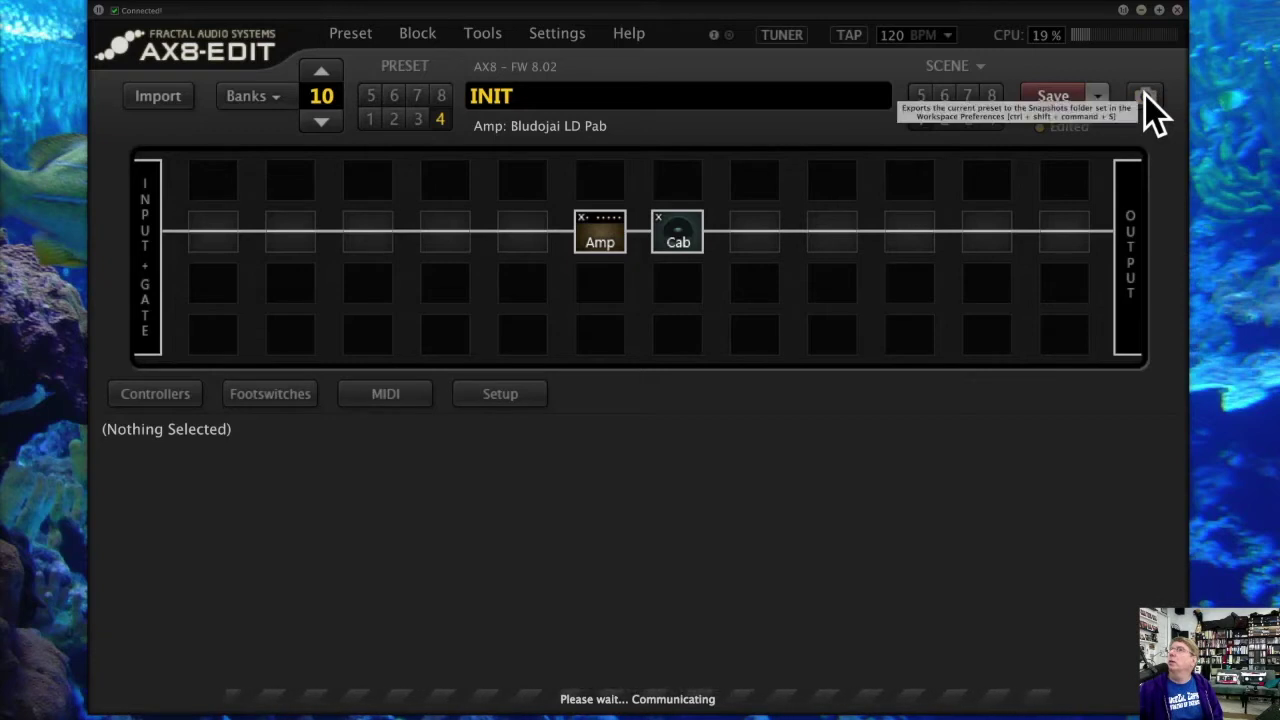
# Step: View the saved snapshots available for loading and clear the snapshot list
pyautogui.rightClick(1145, 94)
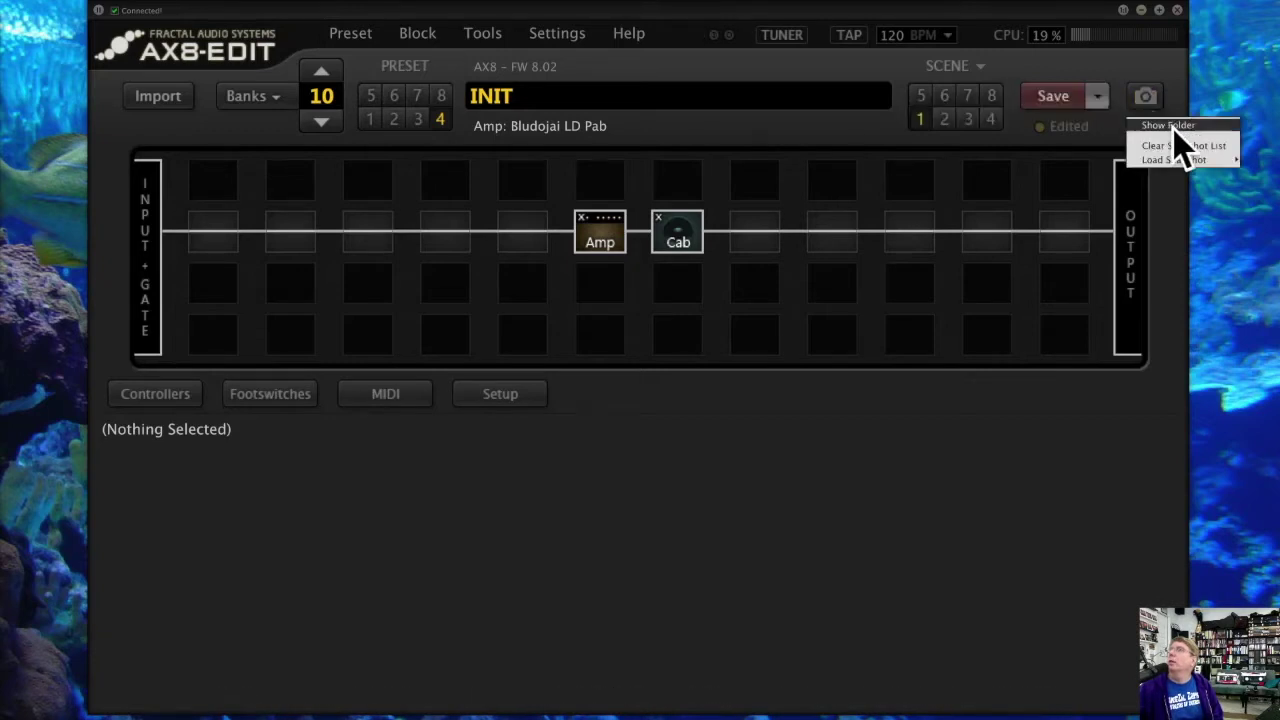
pyautogui.moveTo(1164, 157)
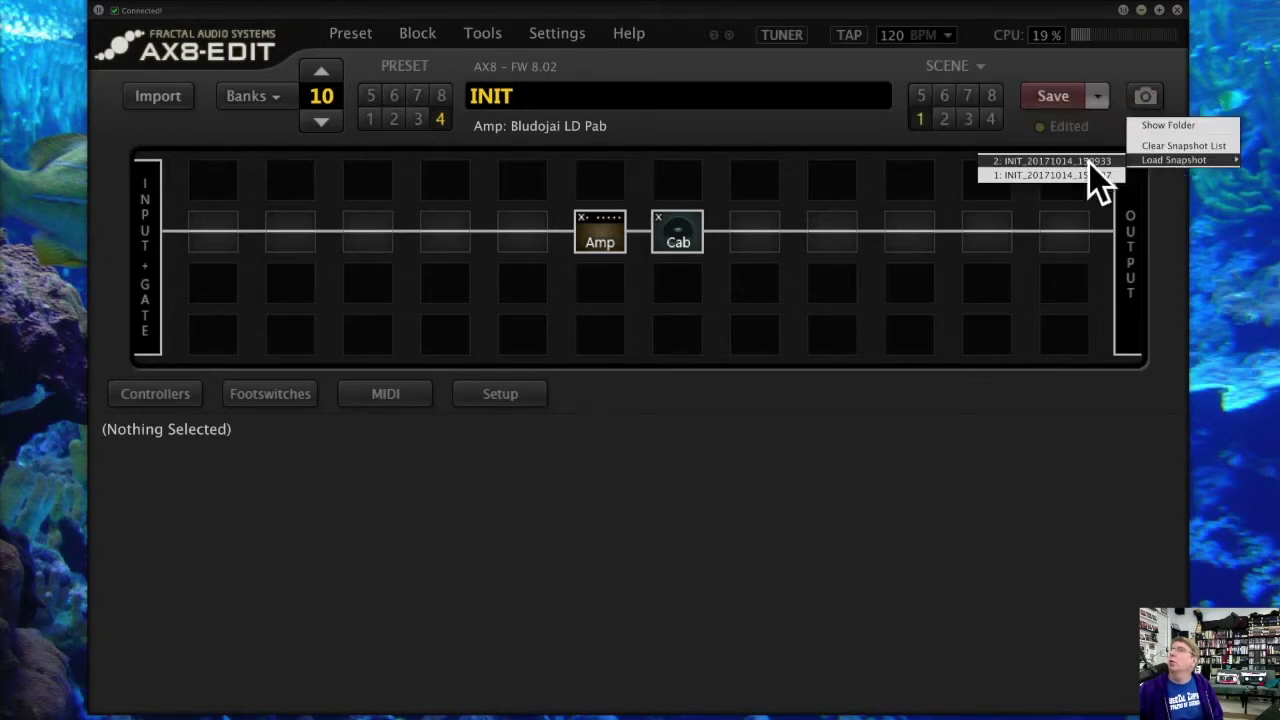
pyautogui.click(1174, 143)
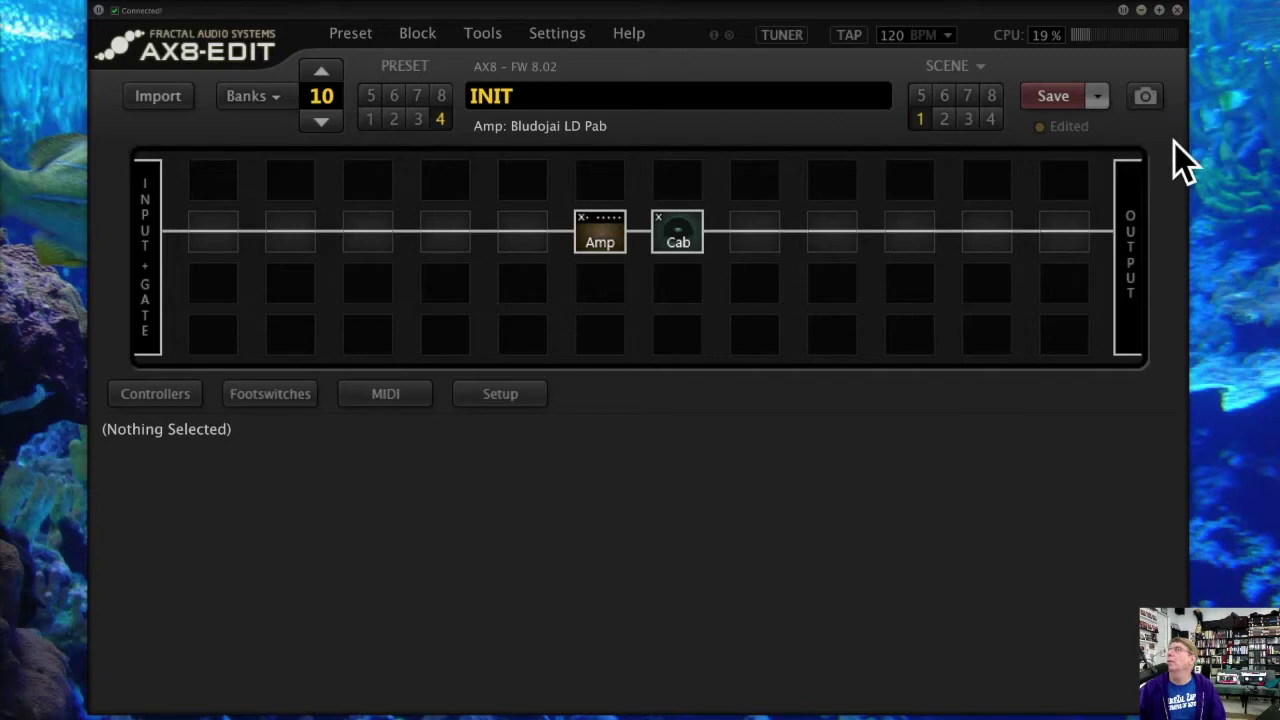
# Step: Save the INIT preset's blocks to the block library
pyautogui.click(350, 35)
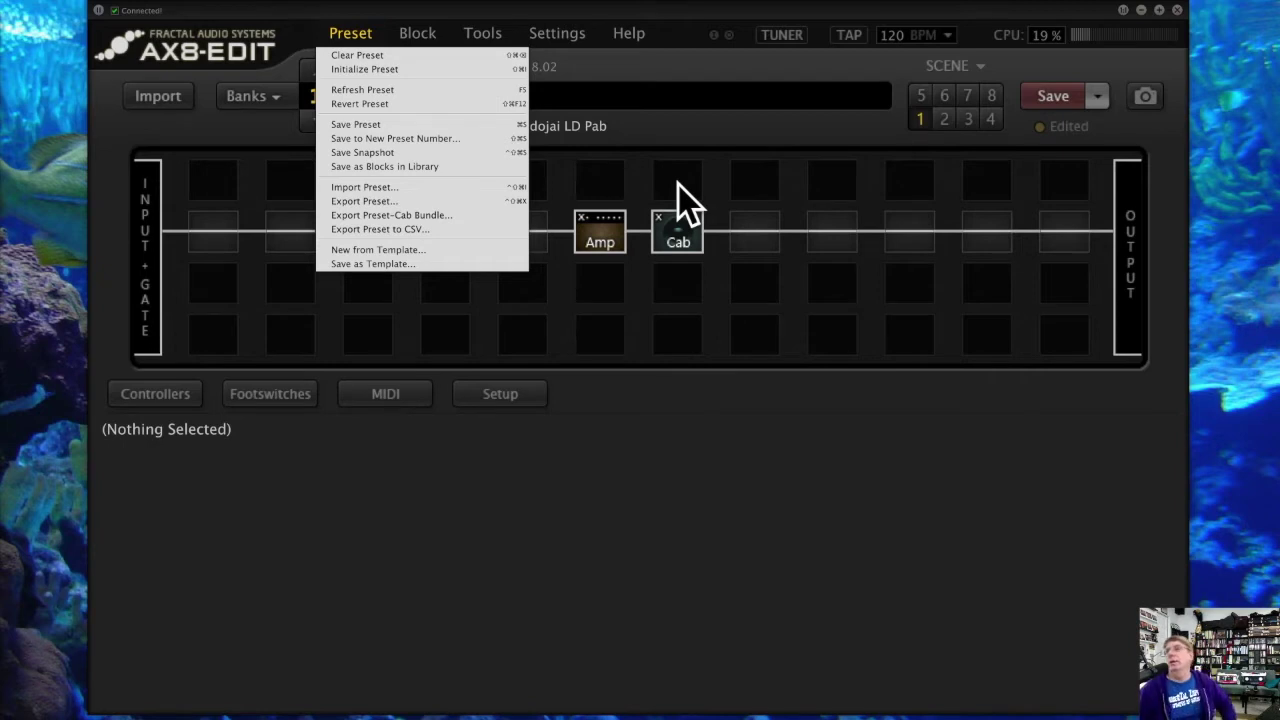
pyautogui.click(476, 163)
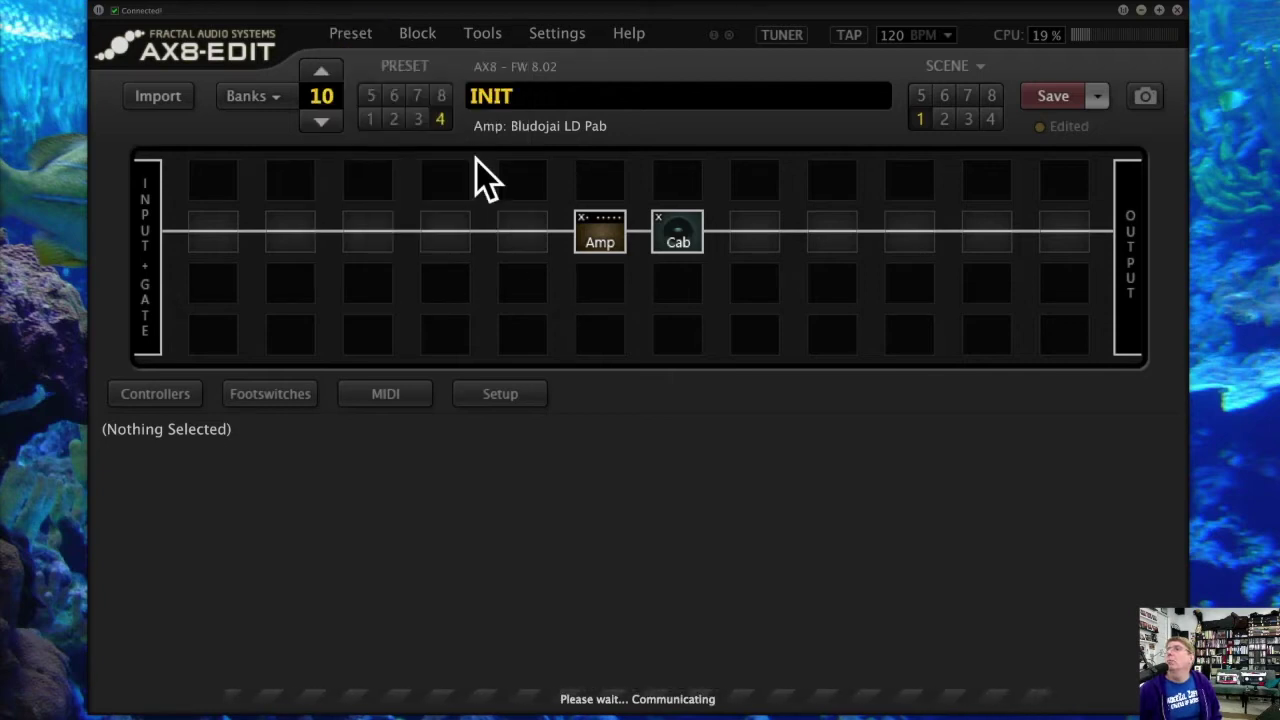
pyautogui.click(359, 38)
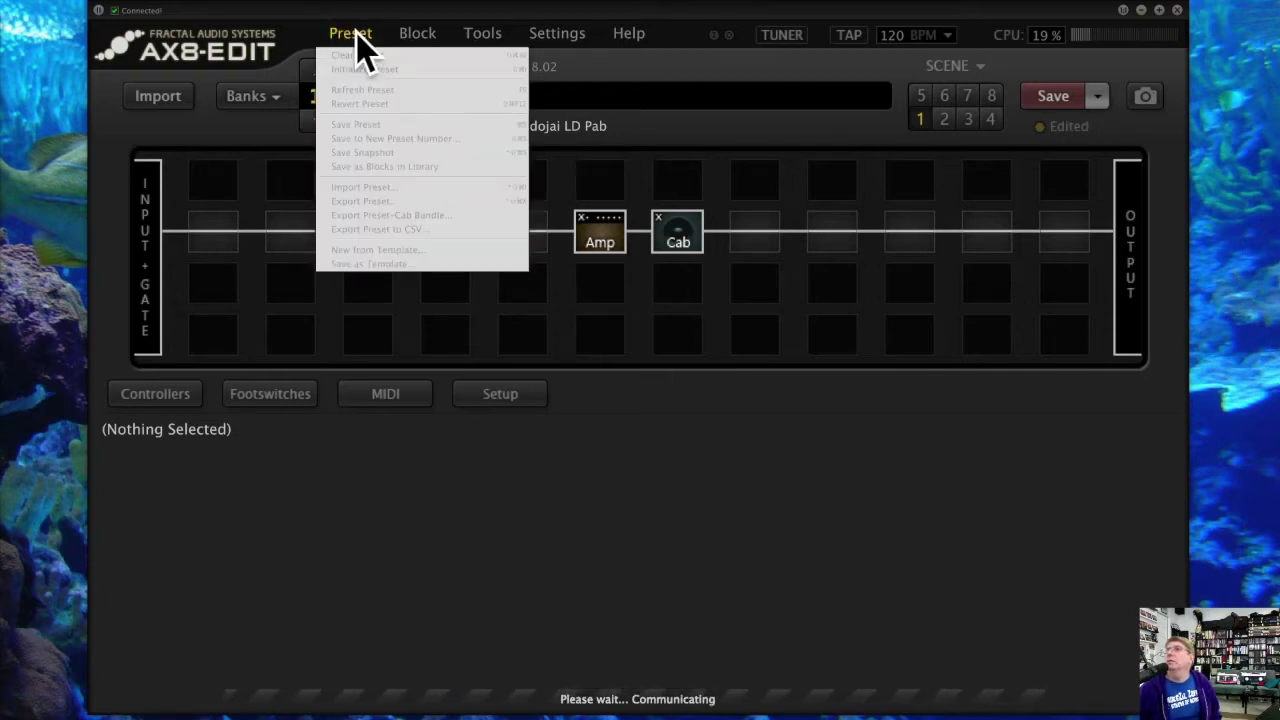
pyautogui.click(675, 177)
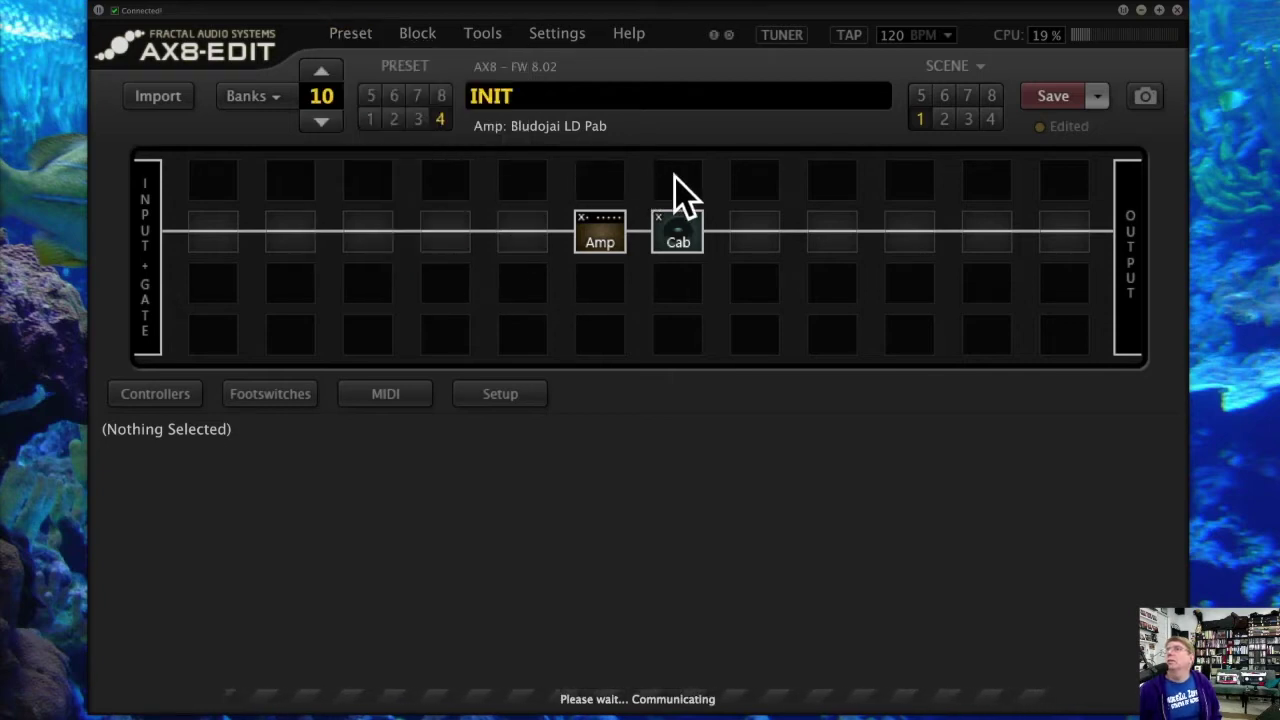
# Step: Try to import "(EVH) Van Halen ATBL (BUNDLE).syx" from the DWEEZIL Q1 PLEDGE PRESETS AND CABS folder within presets
pyautogui.click(349, 36)
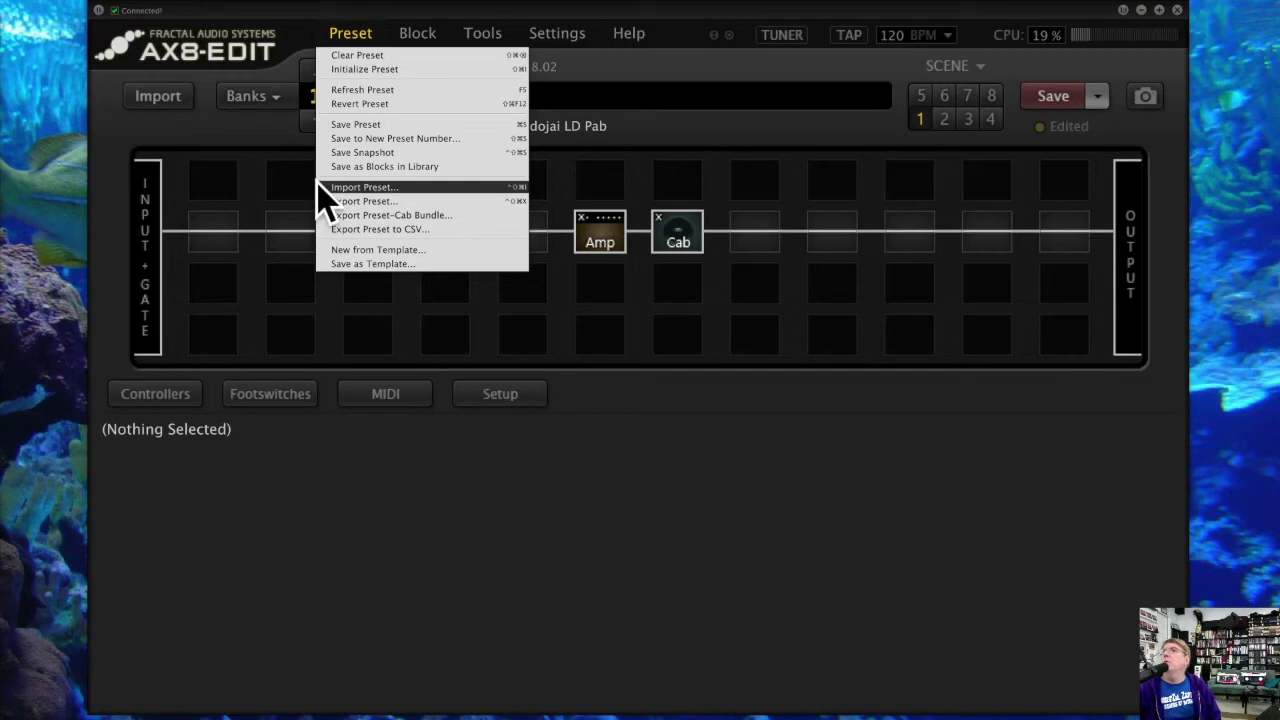
pyautogui.click(440, 186)
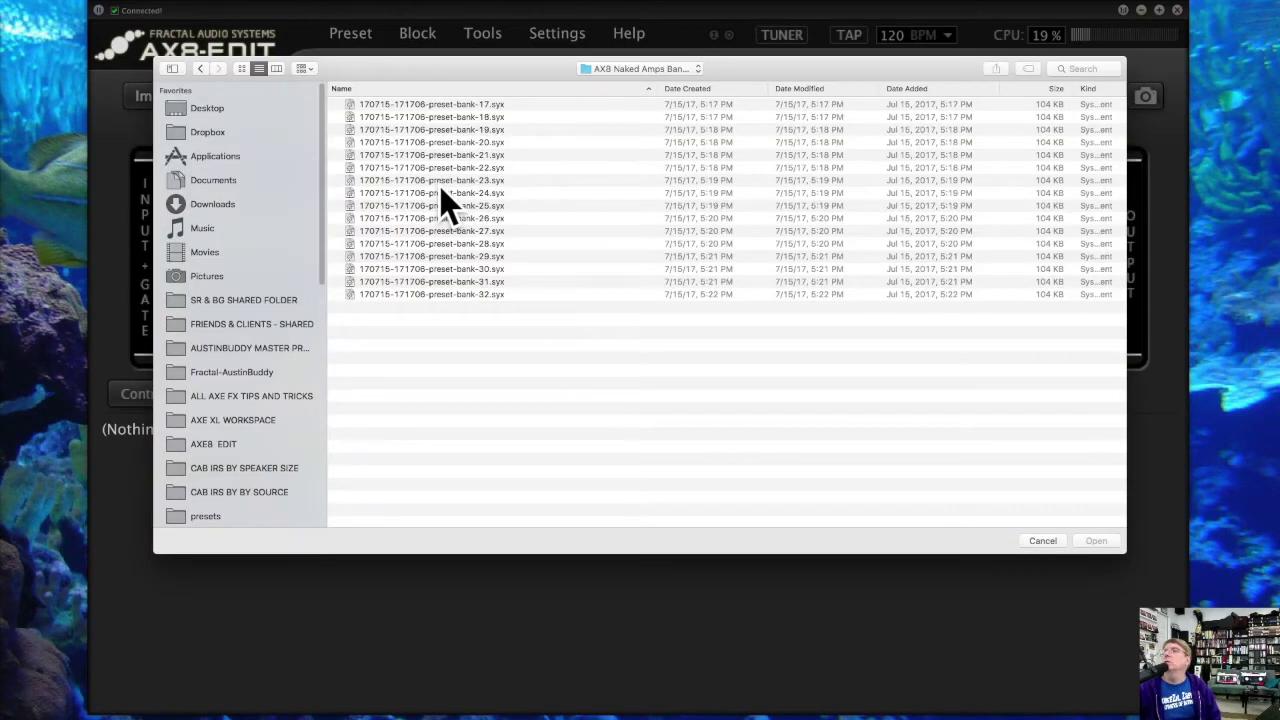
pyautogui.click(668, 70)
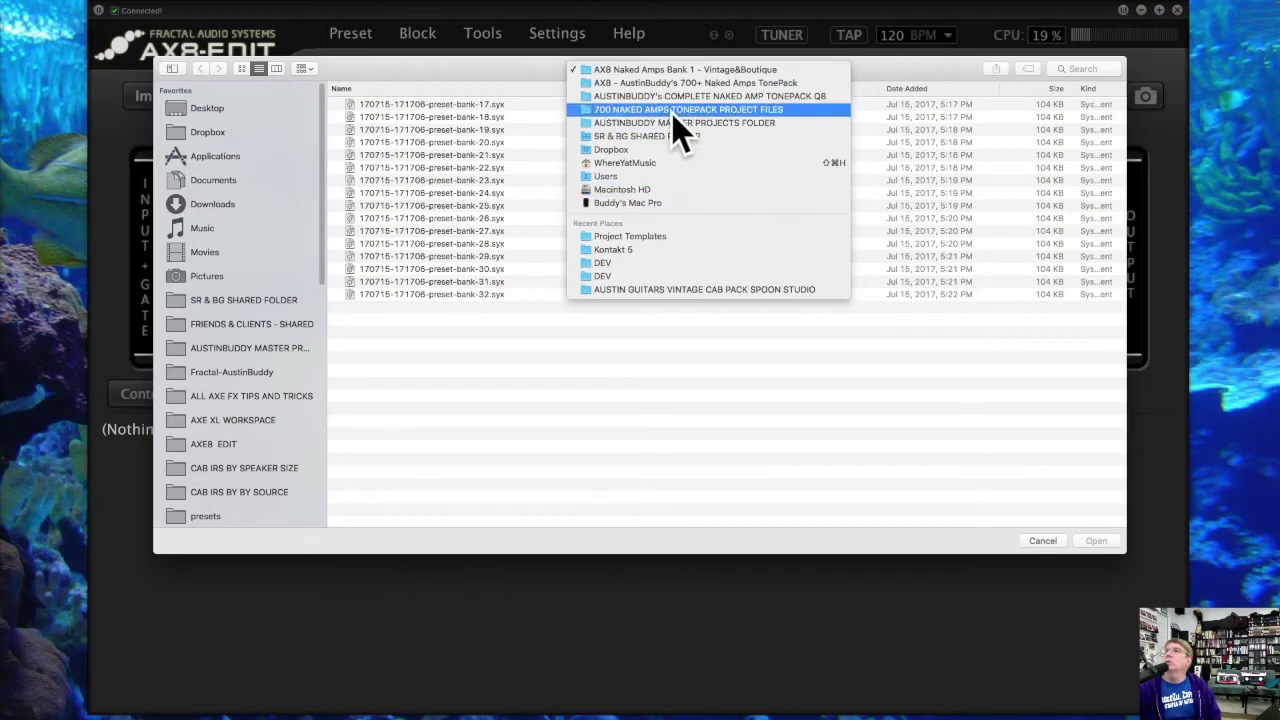
pyautogui.click(262, 452)
pyautogui.click(230, 514)
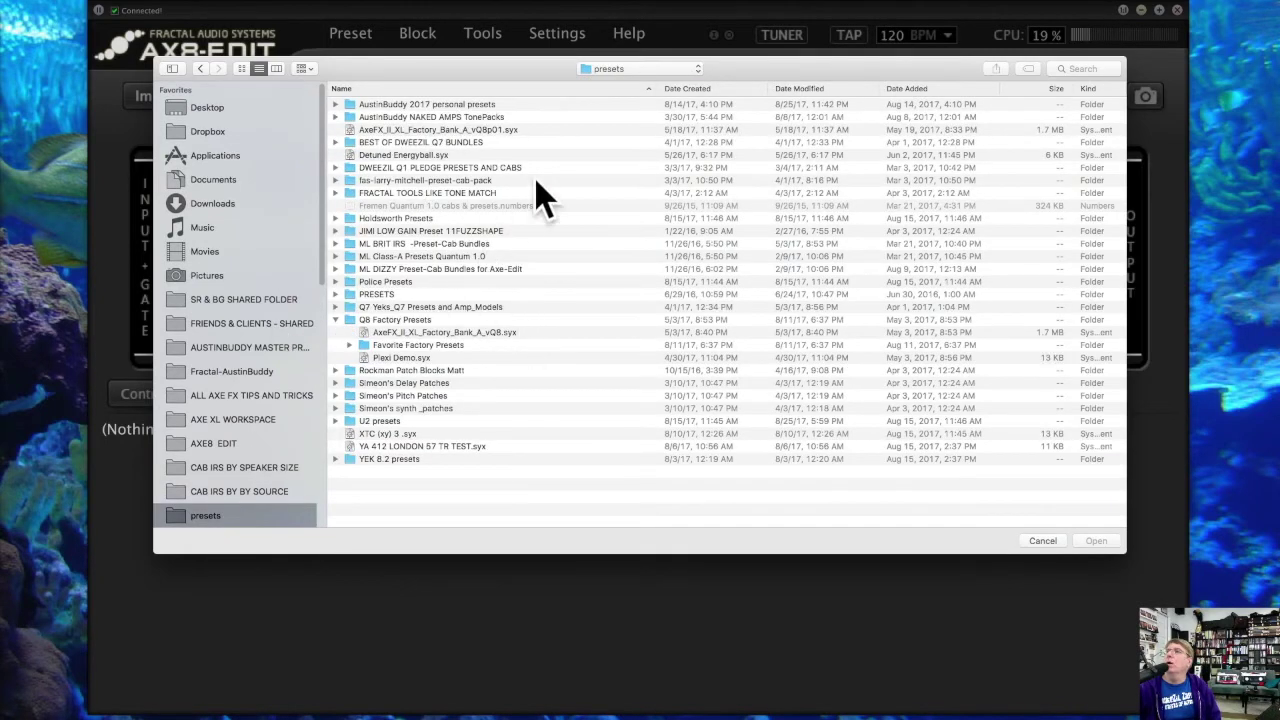
pyautogui.doubleClick(417, 167)
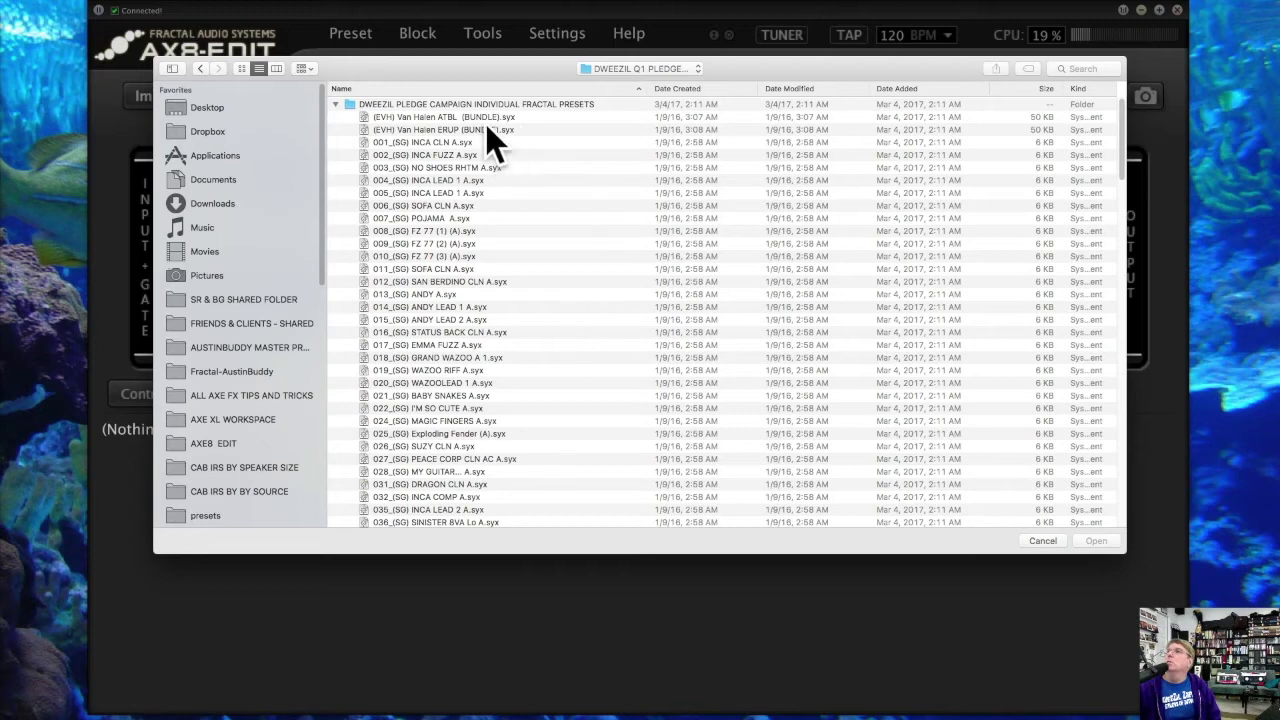
pyautogui.click(550, 117)
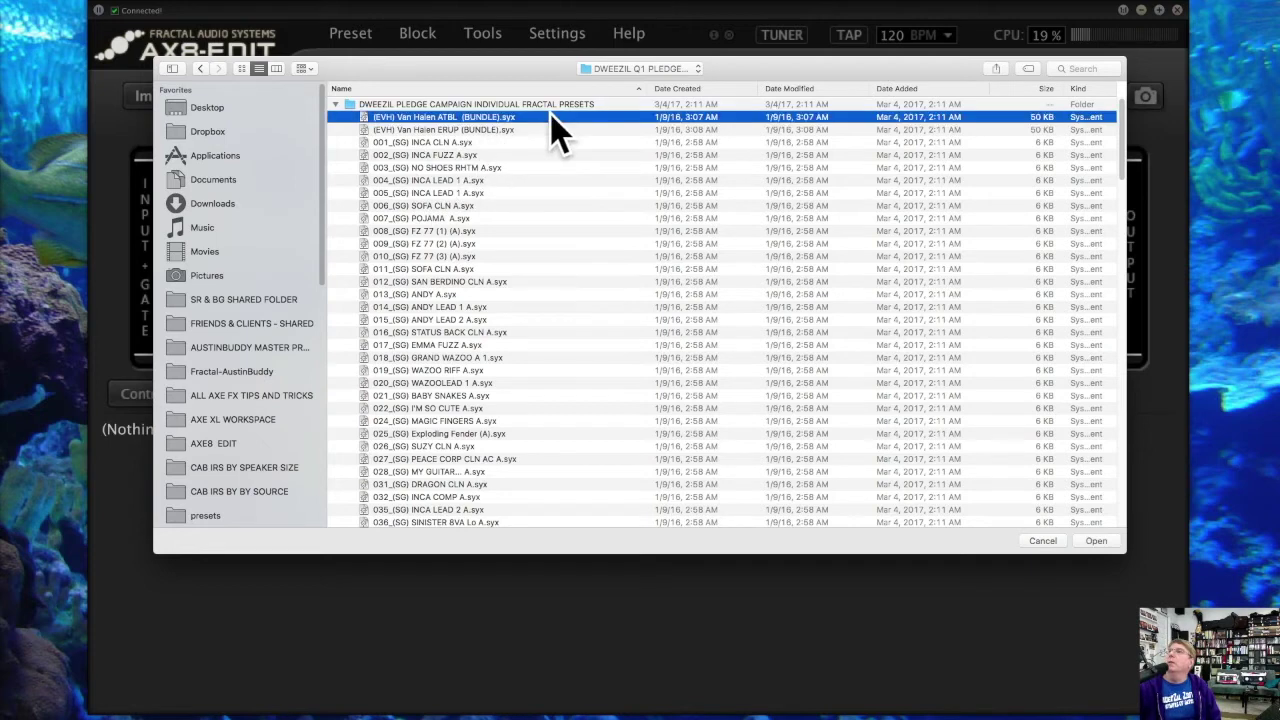
pyautogui.click(1095, 540)
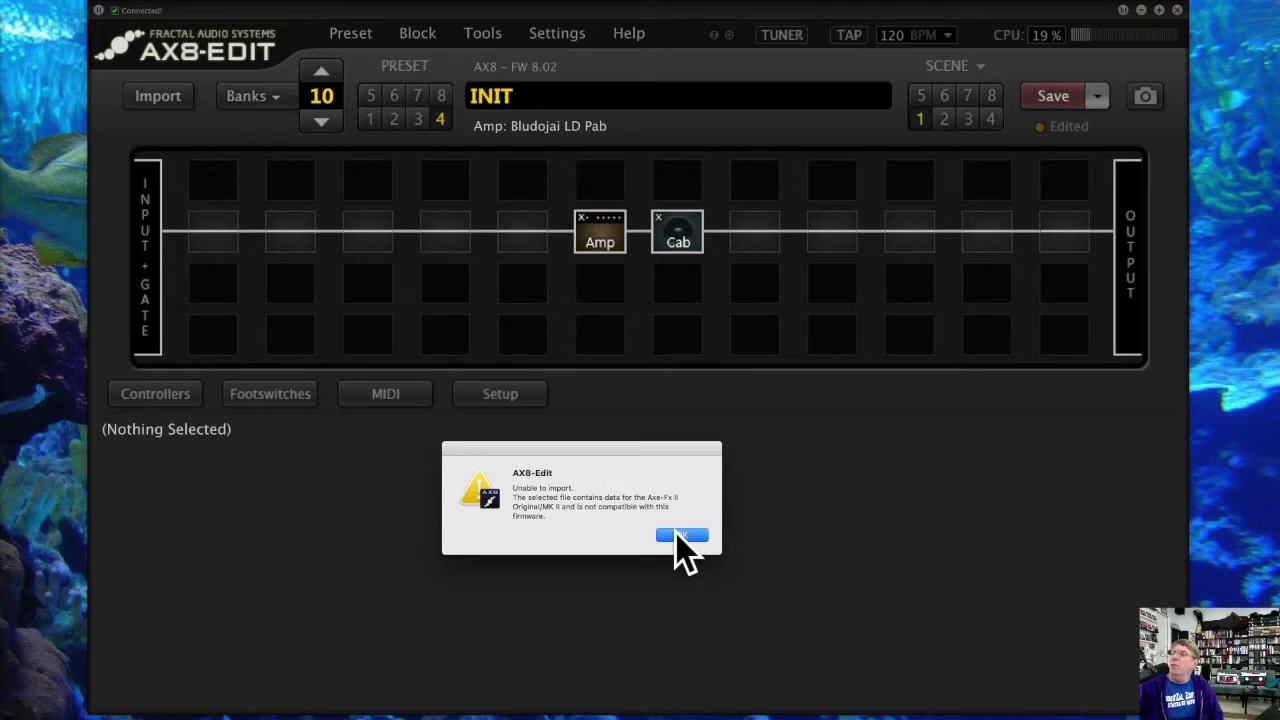
pyautogui.click(680, 537)
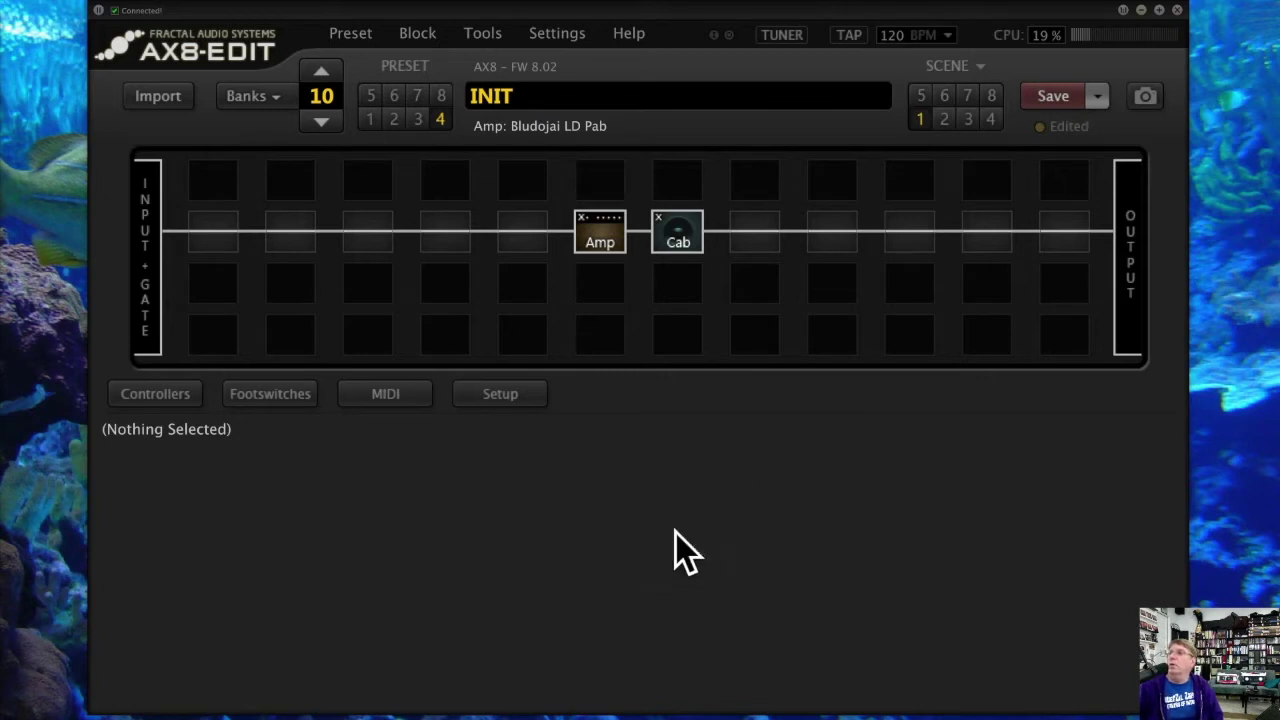
# Step: Import the preset file "Peep Durple M_20160308_114029.syx" from the AXE8 EDIT folder
pyautogui.click(354, 35)
pyautogui.click(400, 187)
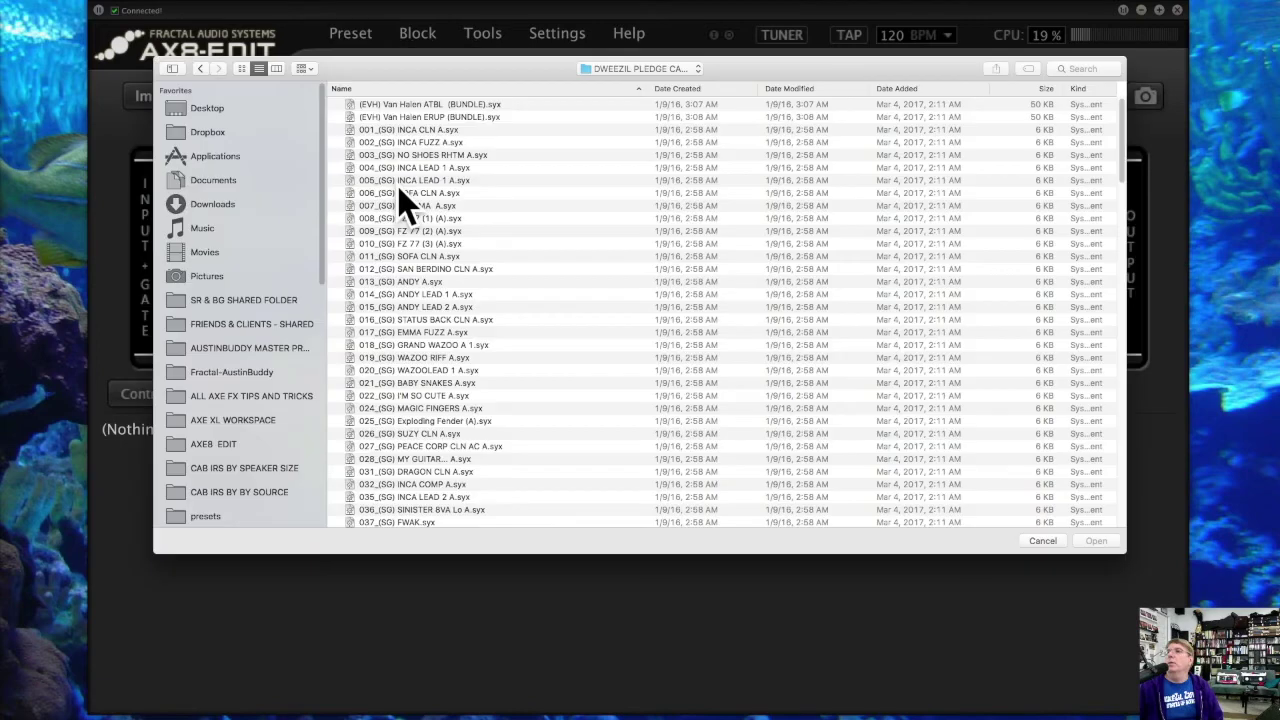
pyautogui.scroll(-5, 246, 408)
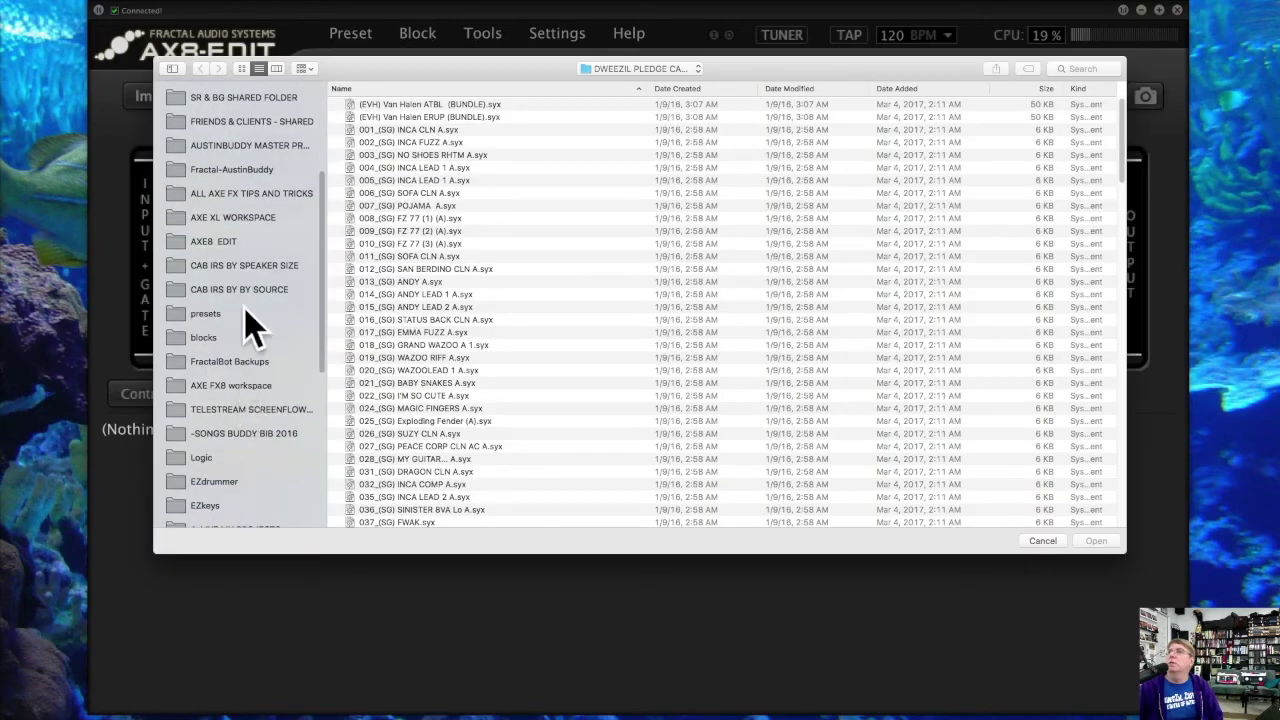
pyautogui.click(246, 242)
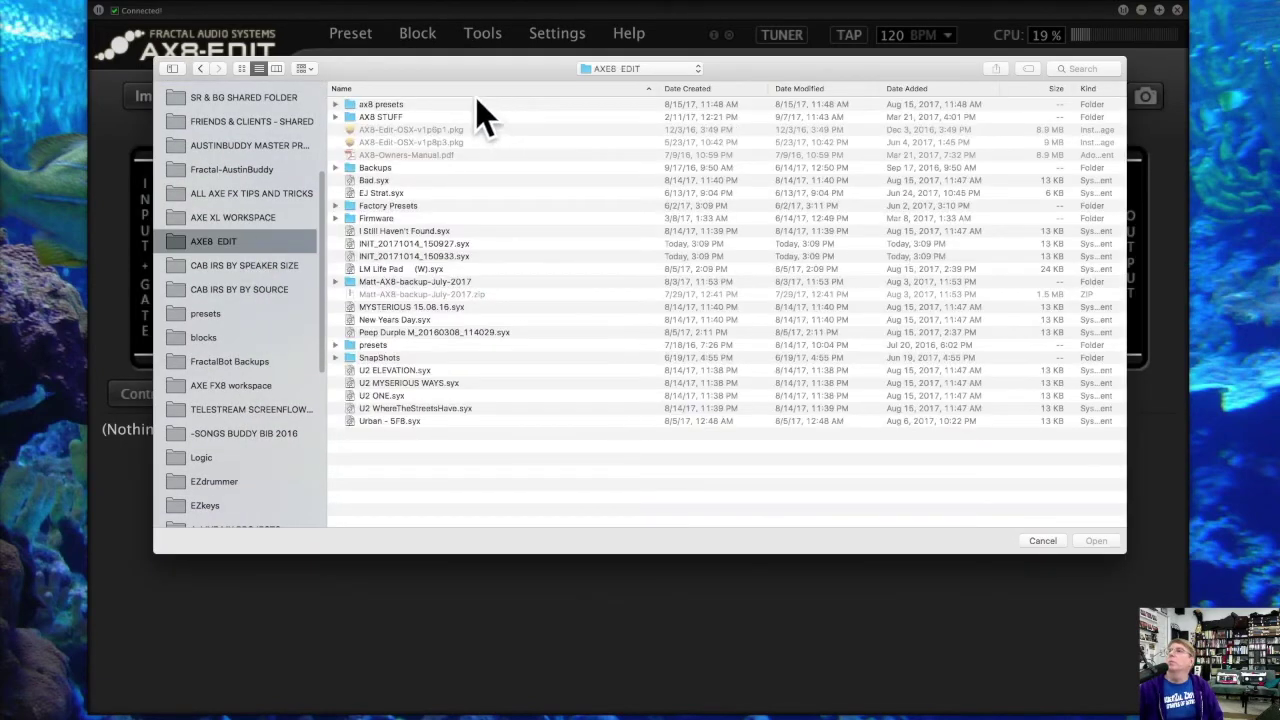
pyautogui.doubleClick(436, 104)
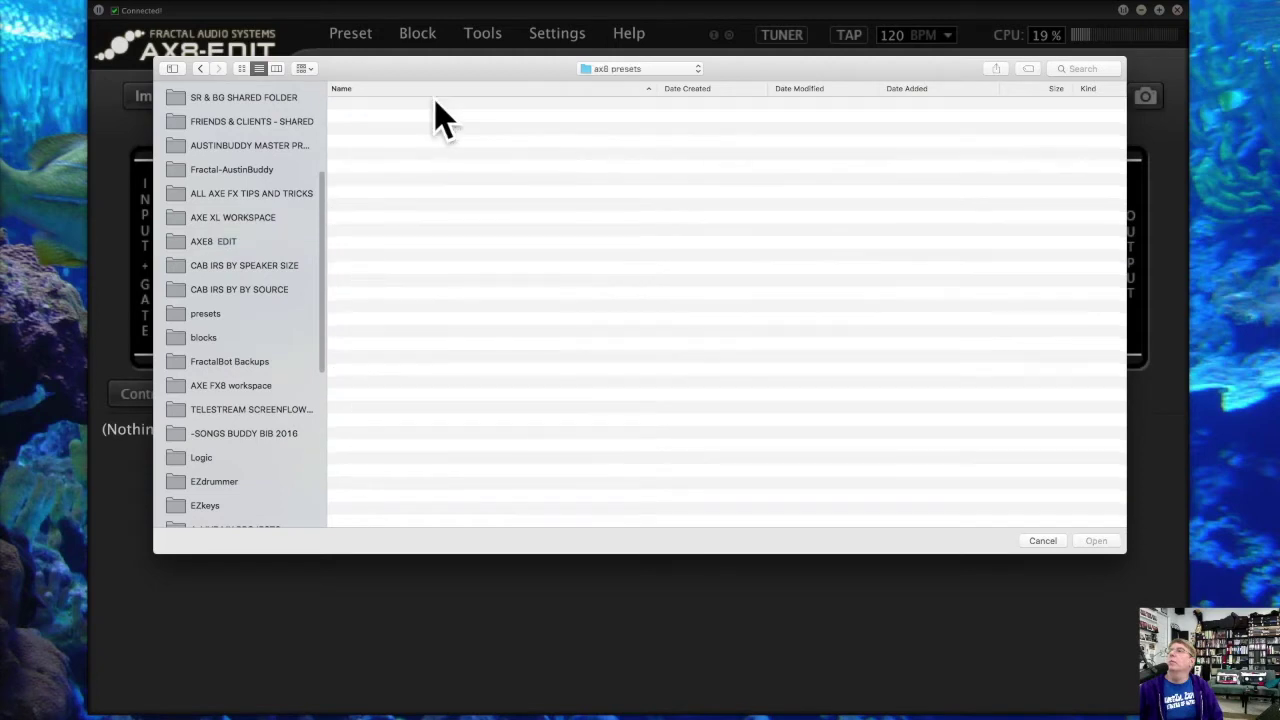
pyautogui.click(290, 242)
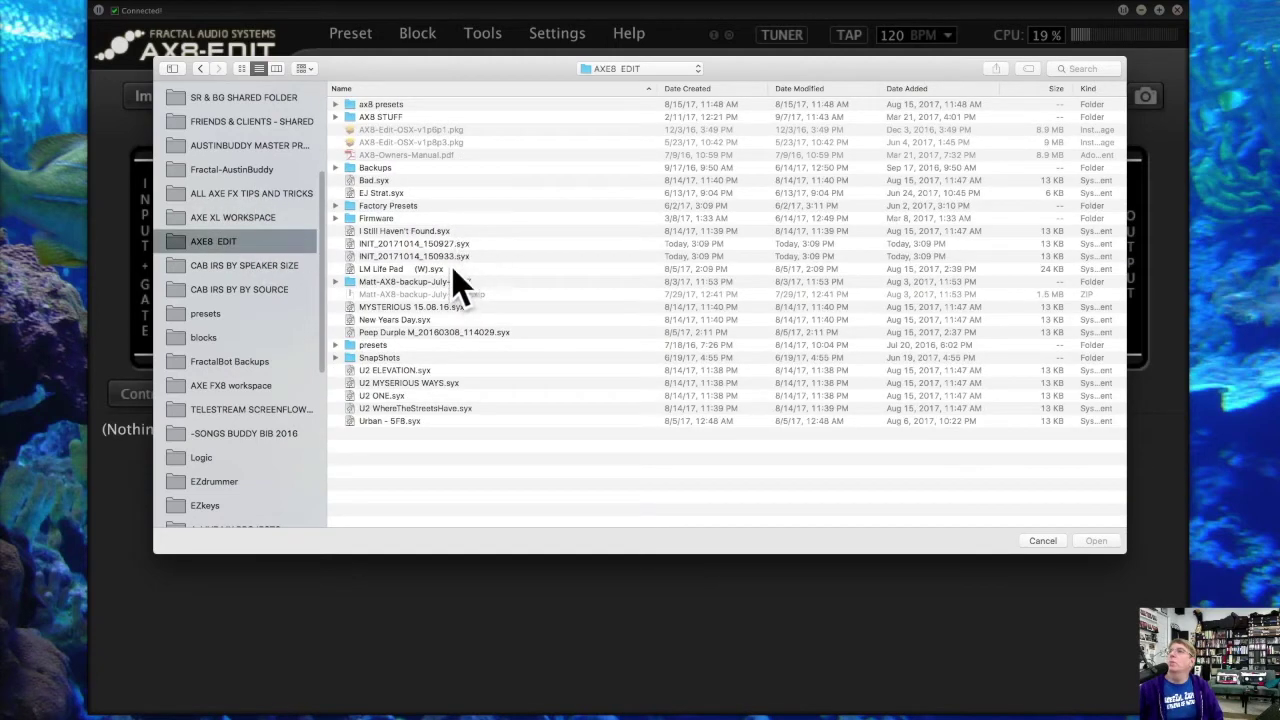
pyautogui.click(522, 332)
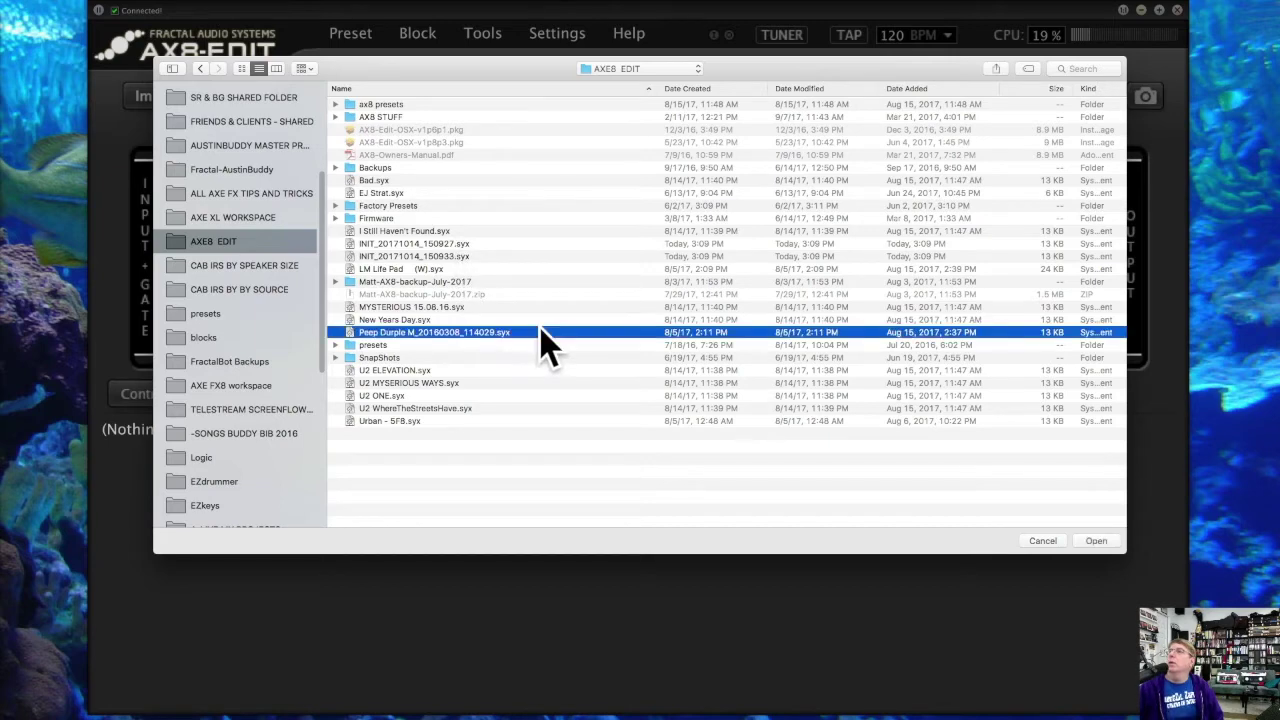
pyautogui.click(1095, 541)
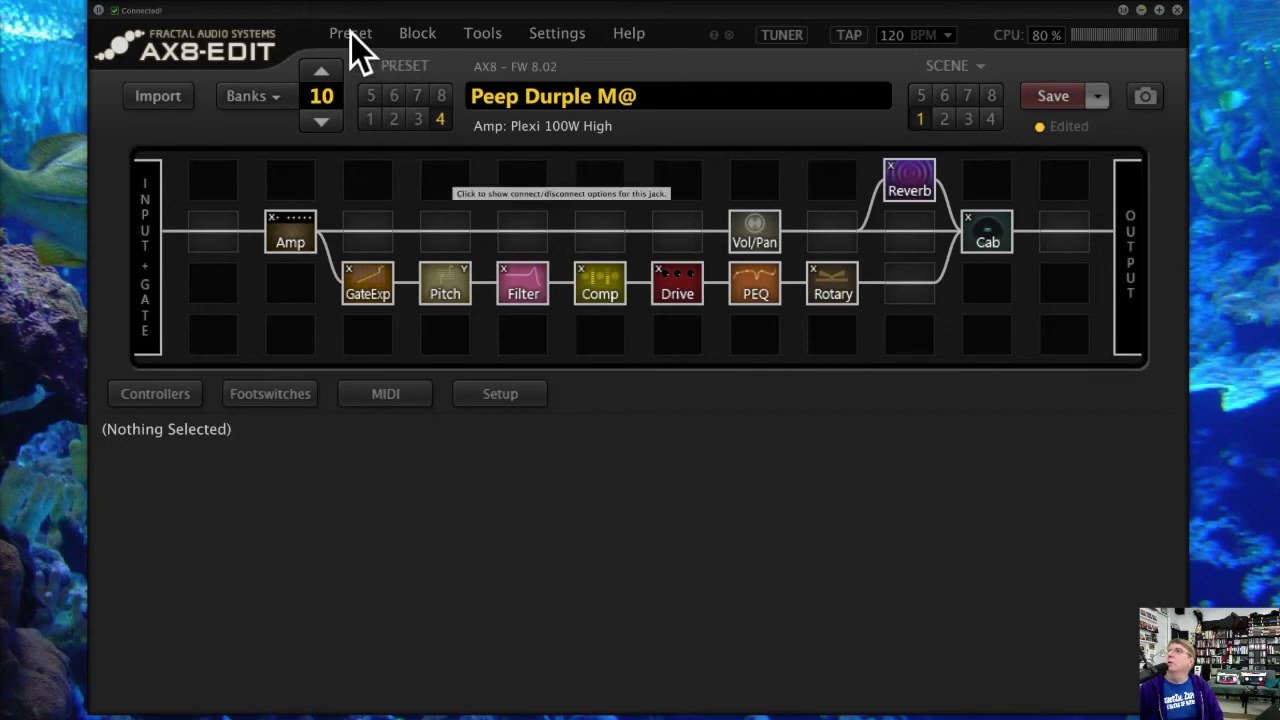
# Step: Import the snapshot file "INIT_20171014_150927.syx" from the AXE8 EDIT folder in place of the loaded preset
pyautogui.click(160, 96)
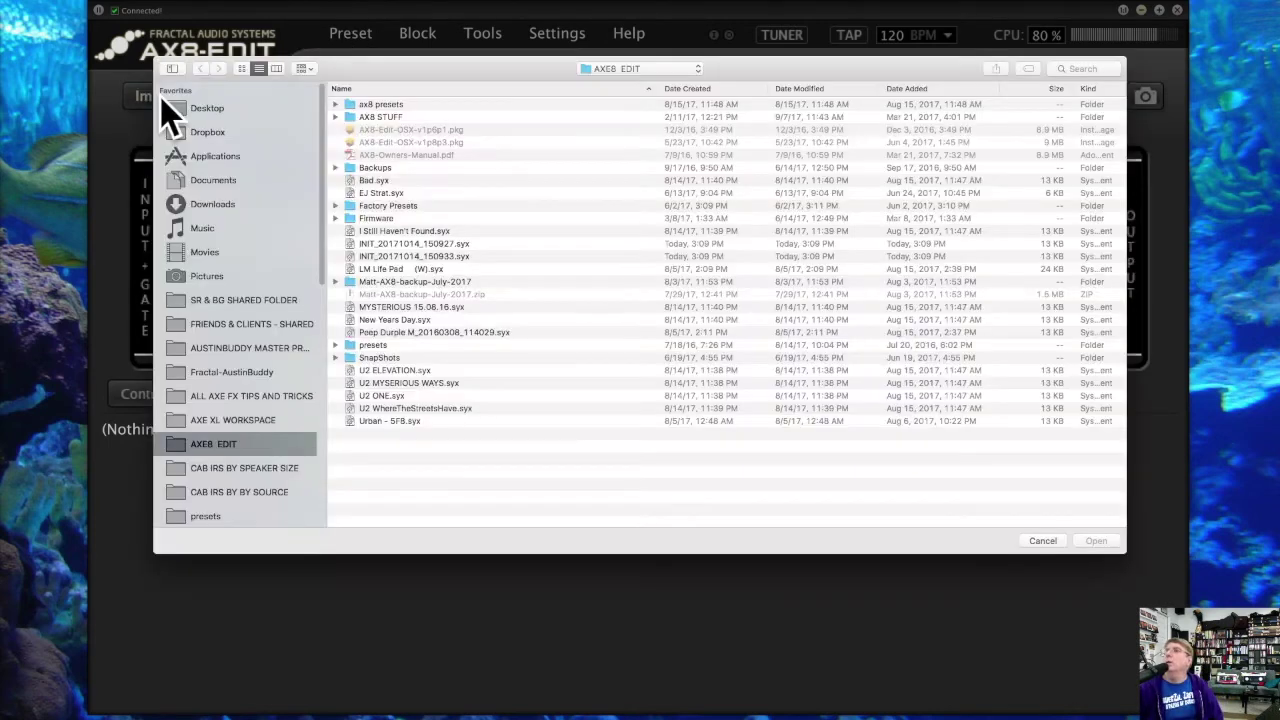
pyautogui.click(484, 245)
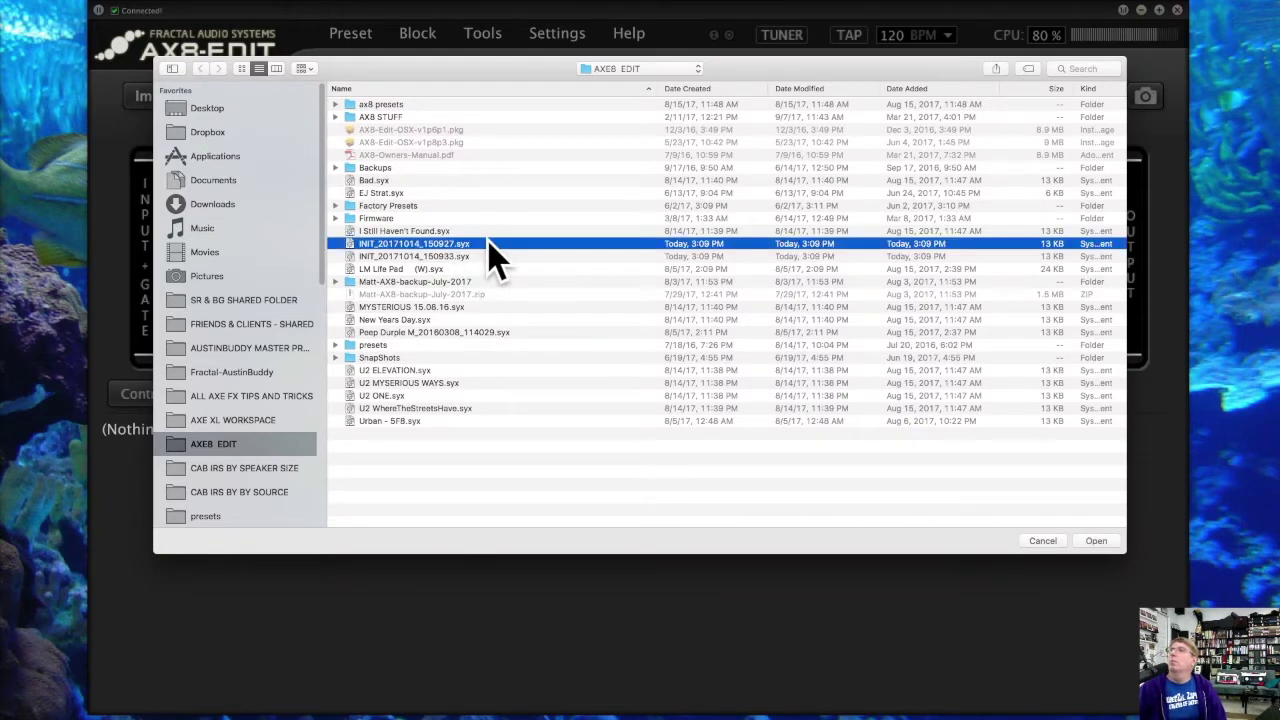
pyautogui.click(1095, 540)
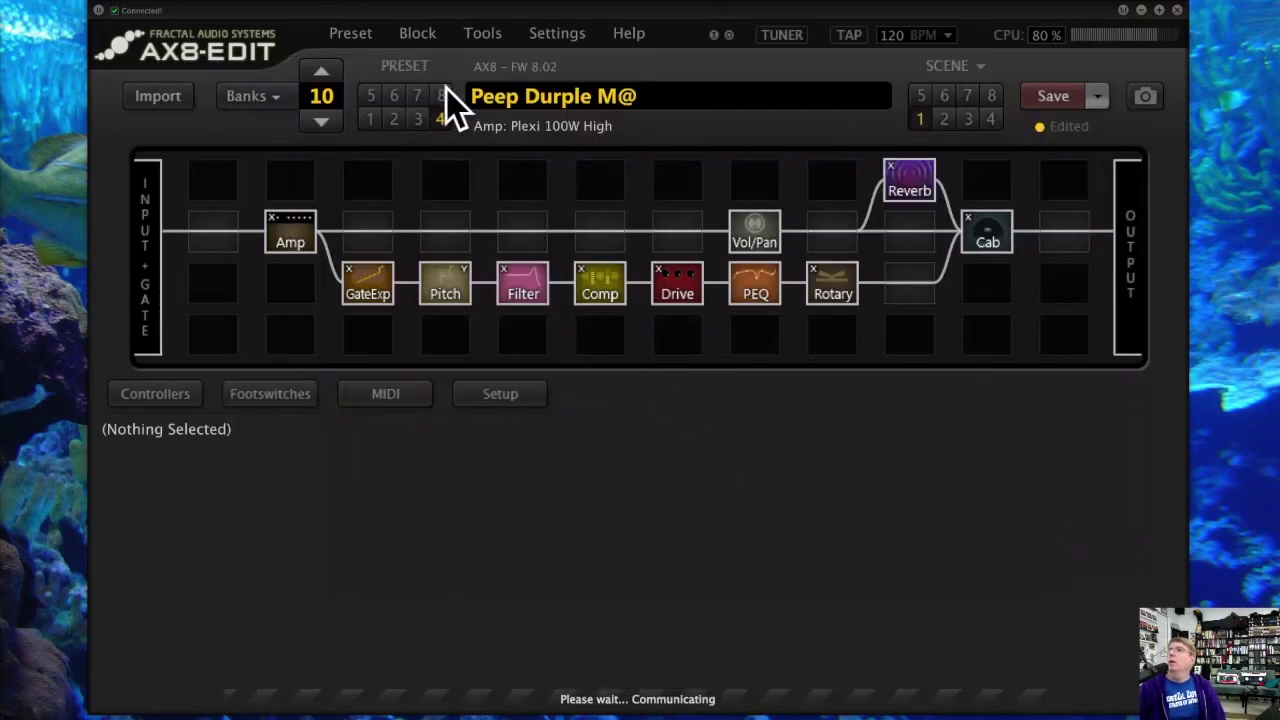
pyautogui.click(352, 34)
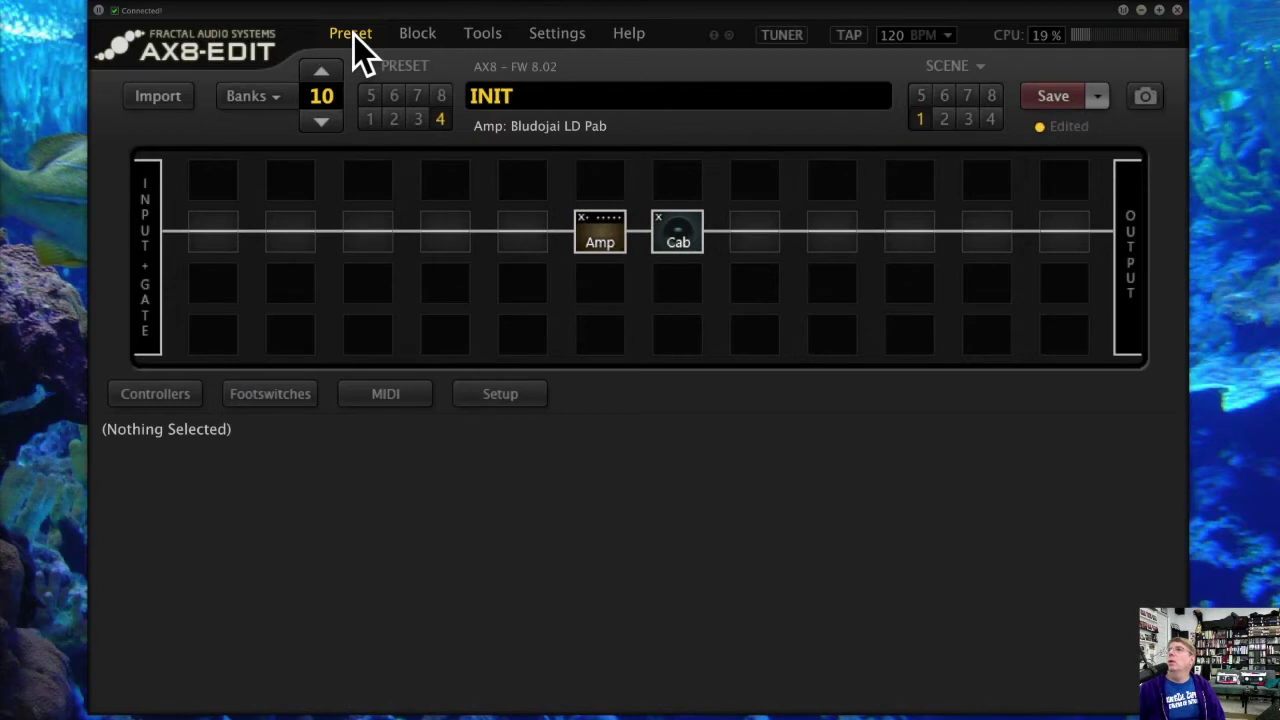
# Step: Open the export dialog for the INIT preset through both of its access points, cancelling each time without exporting
pyautogui.click(354, 35)
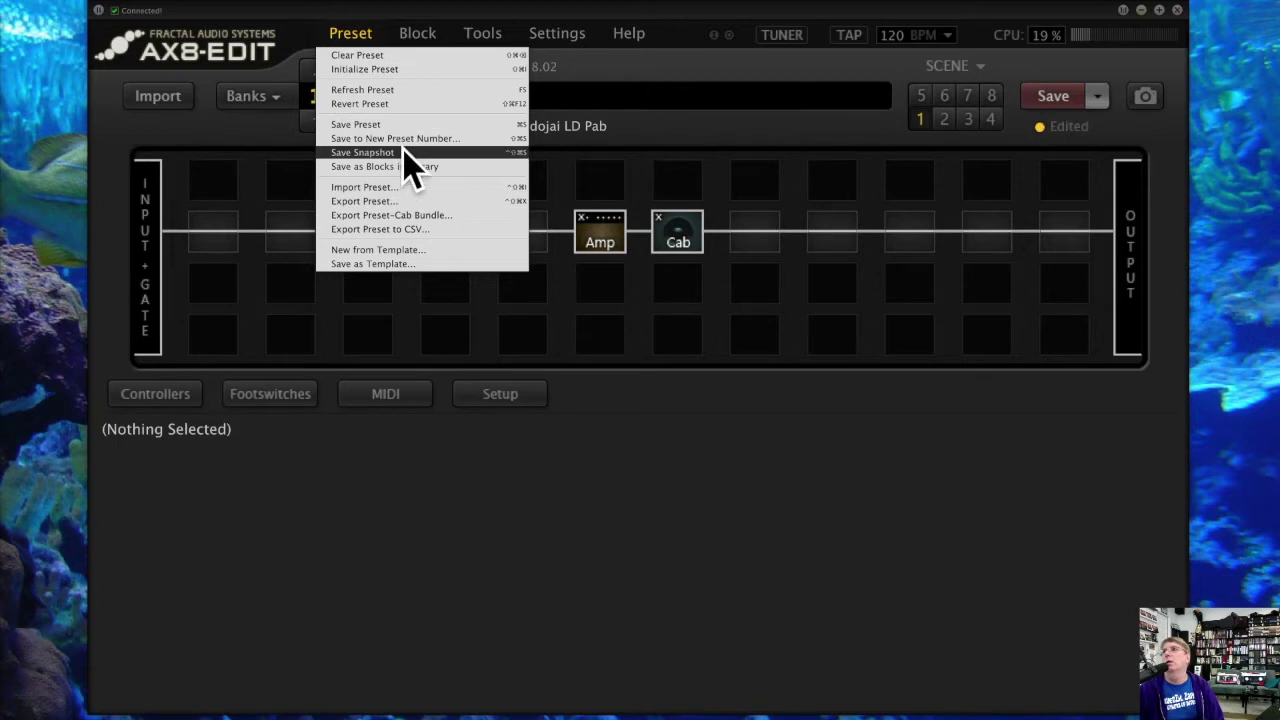
pyautogui.click(407, 202)
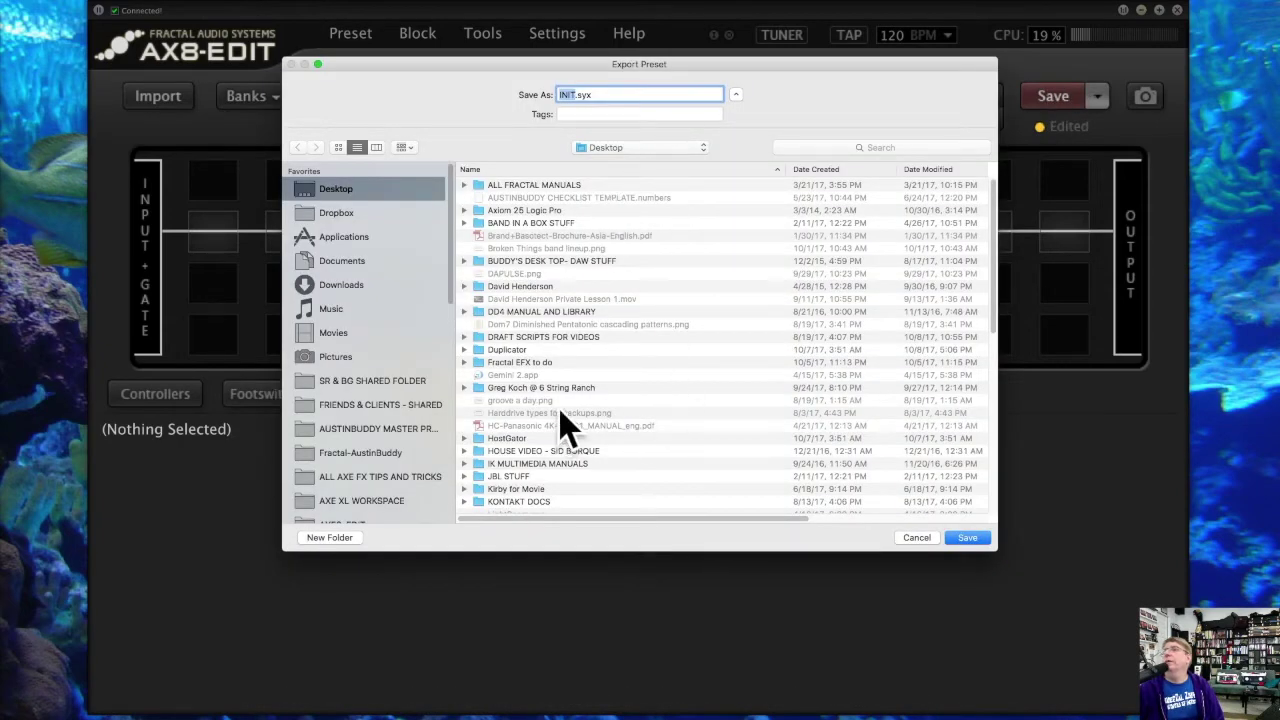
pyautogui.click(921, 537)
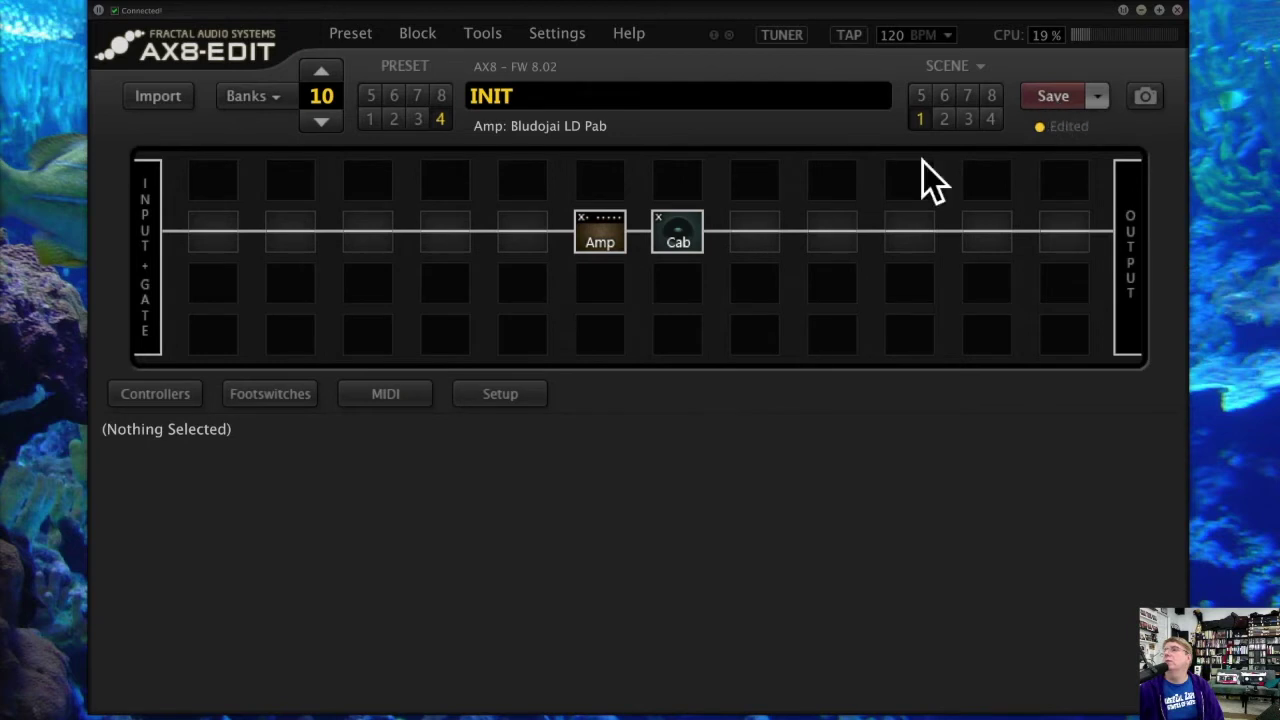
pyautogui.click(1096, 97)
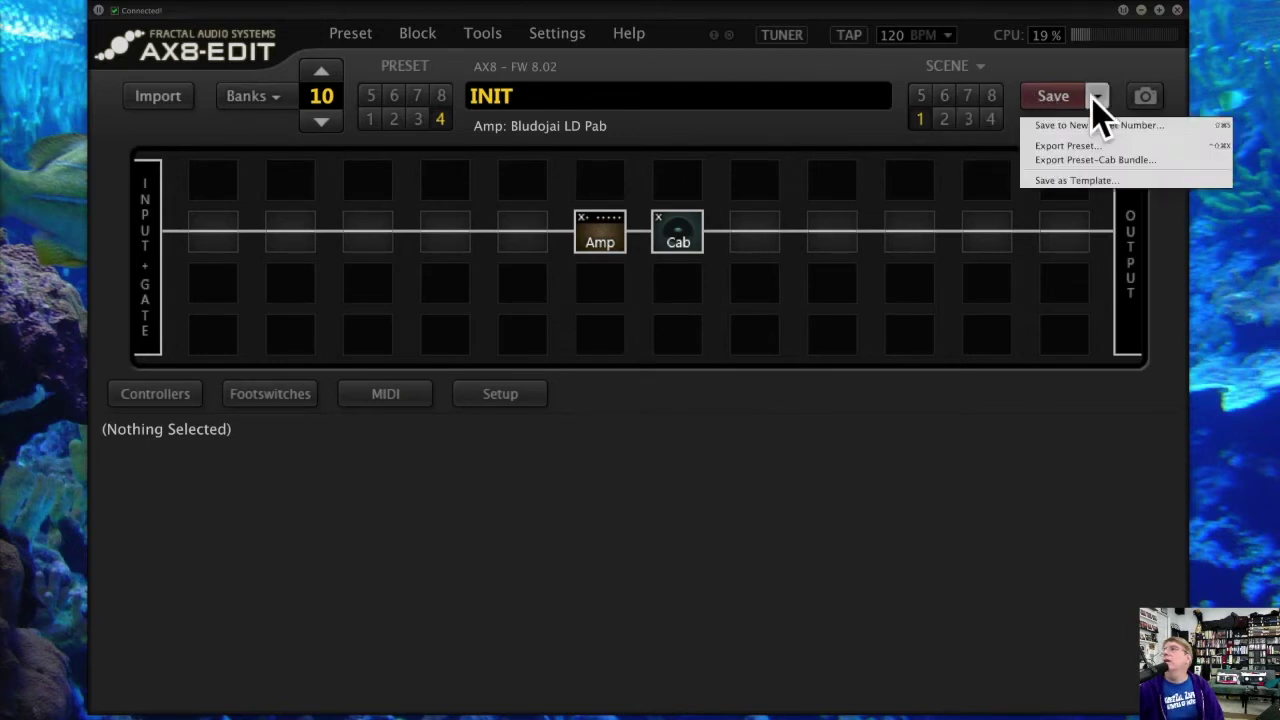
pyautogui.click(1145, 145)
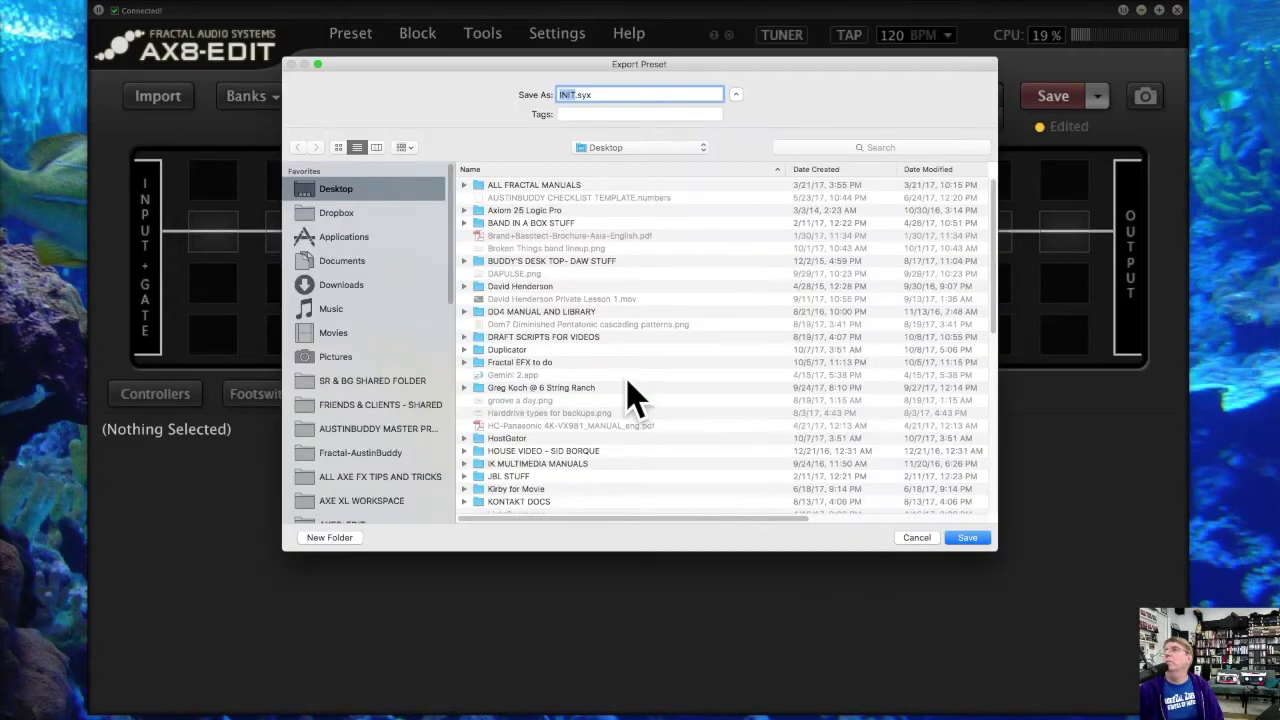
pyautogui.click(916, 538)
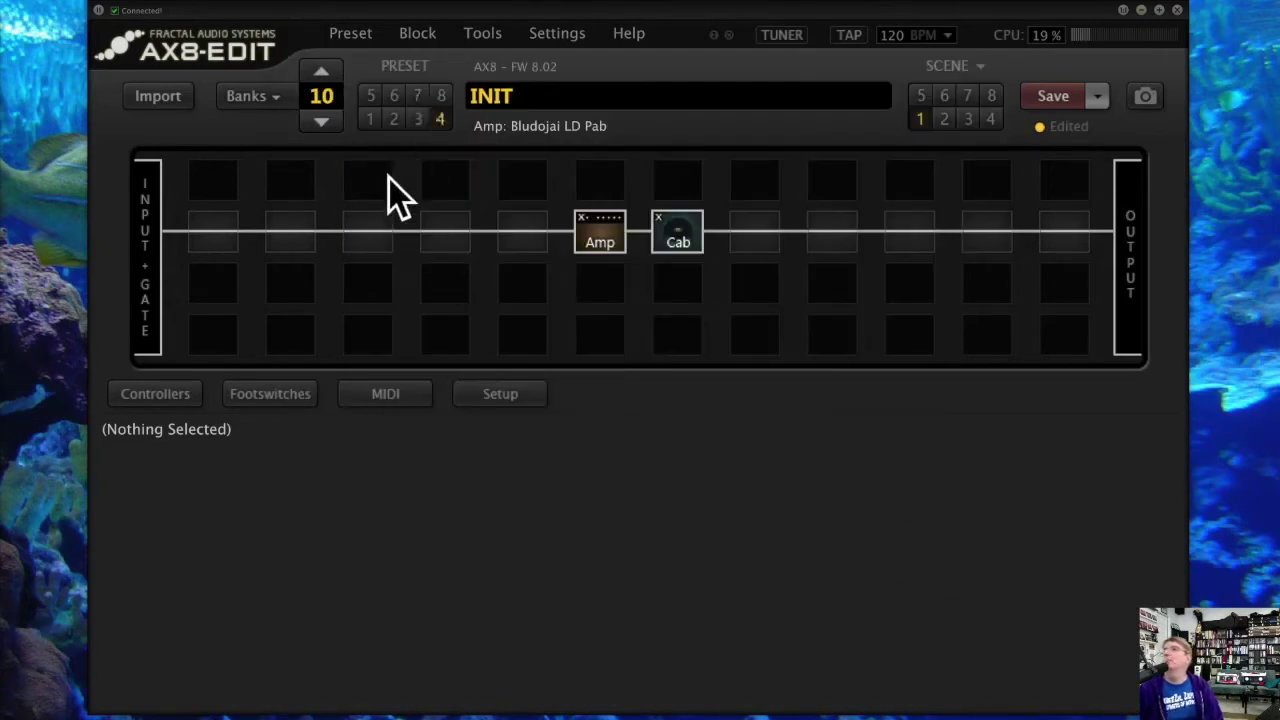
# Step: Assign user cab U001, Jimi Early #1 GM12M20s, to the INIT preset's Cab block
pyautogui.click(357, 34)
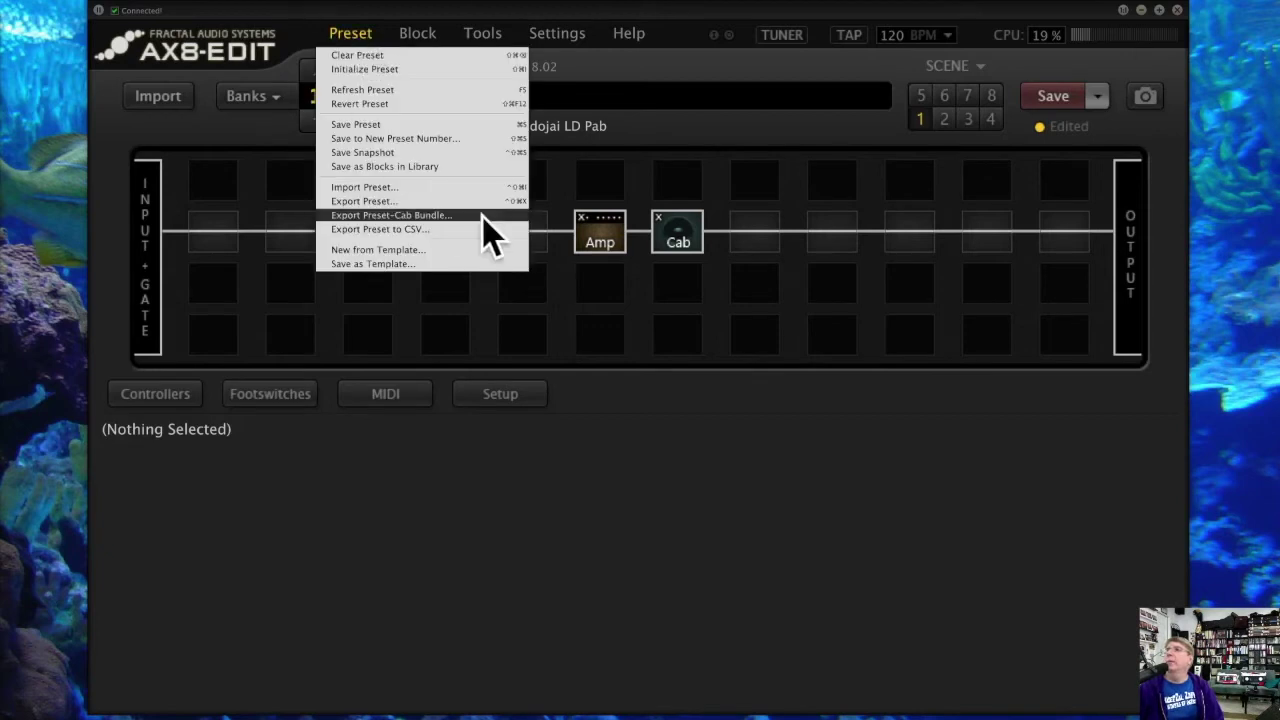
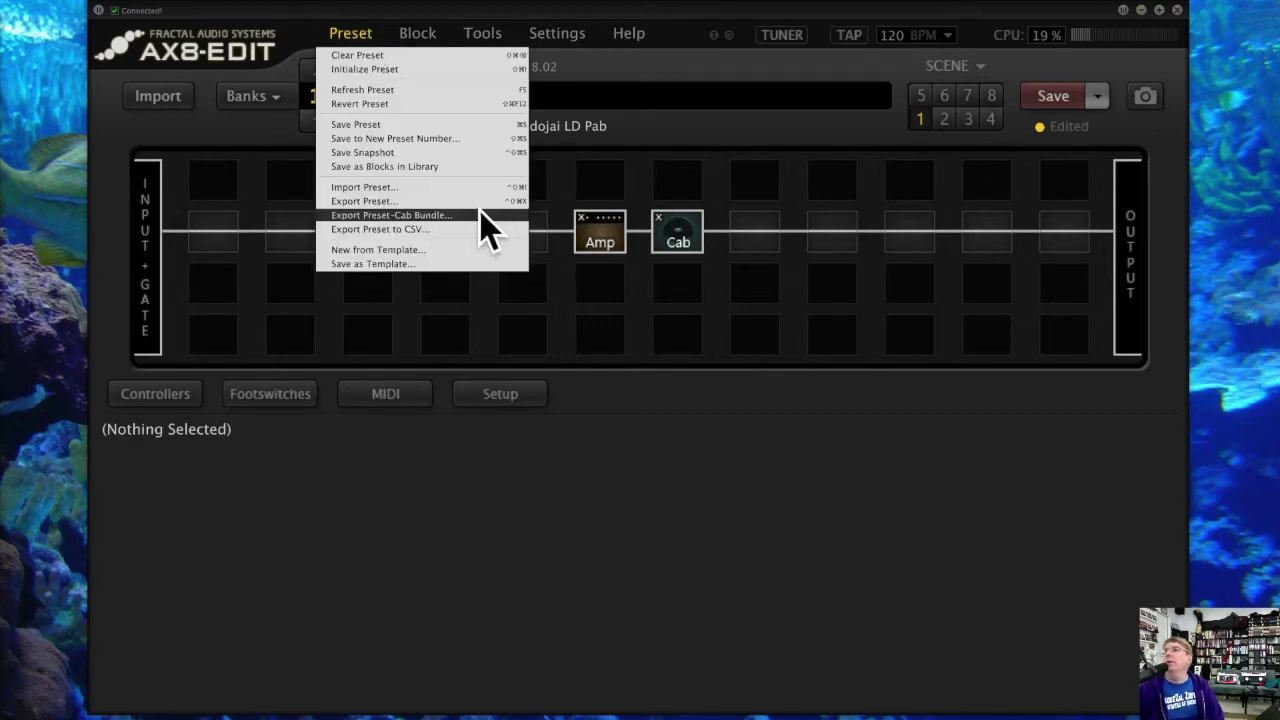
pyautogui.click(682, 226)
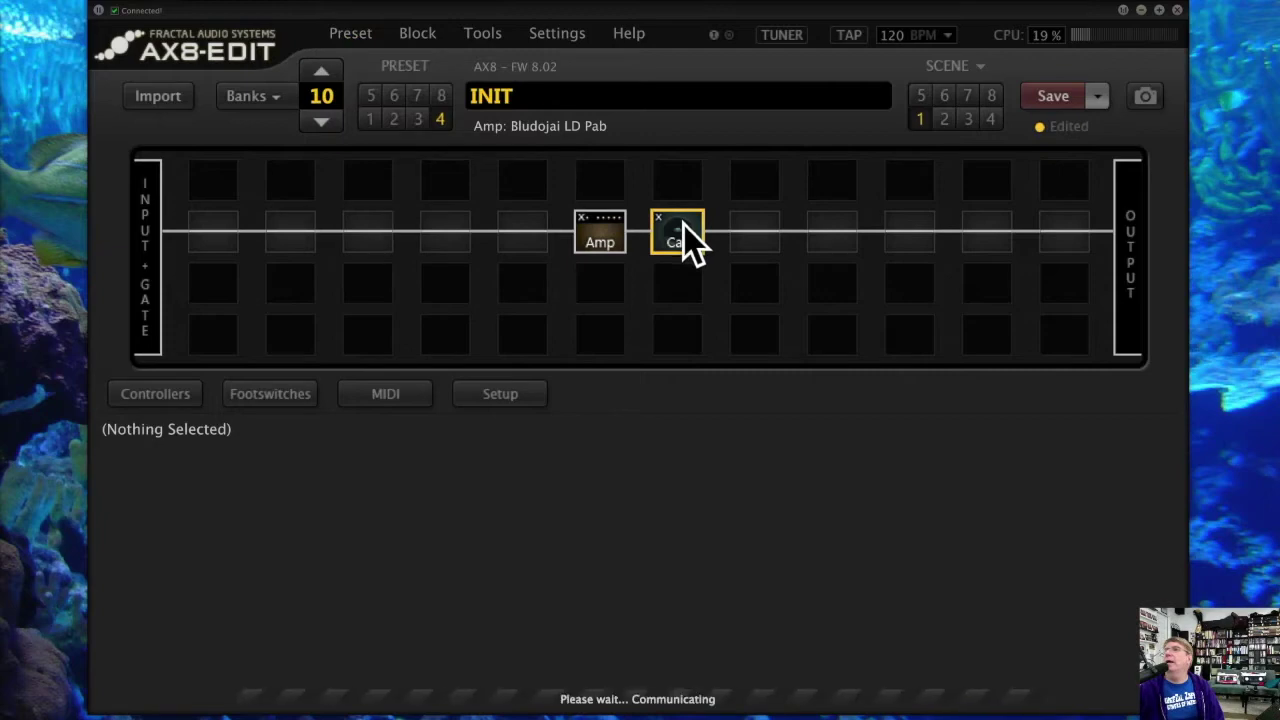
pyautogui.click(485, 493)
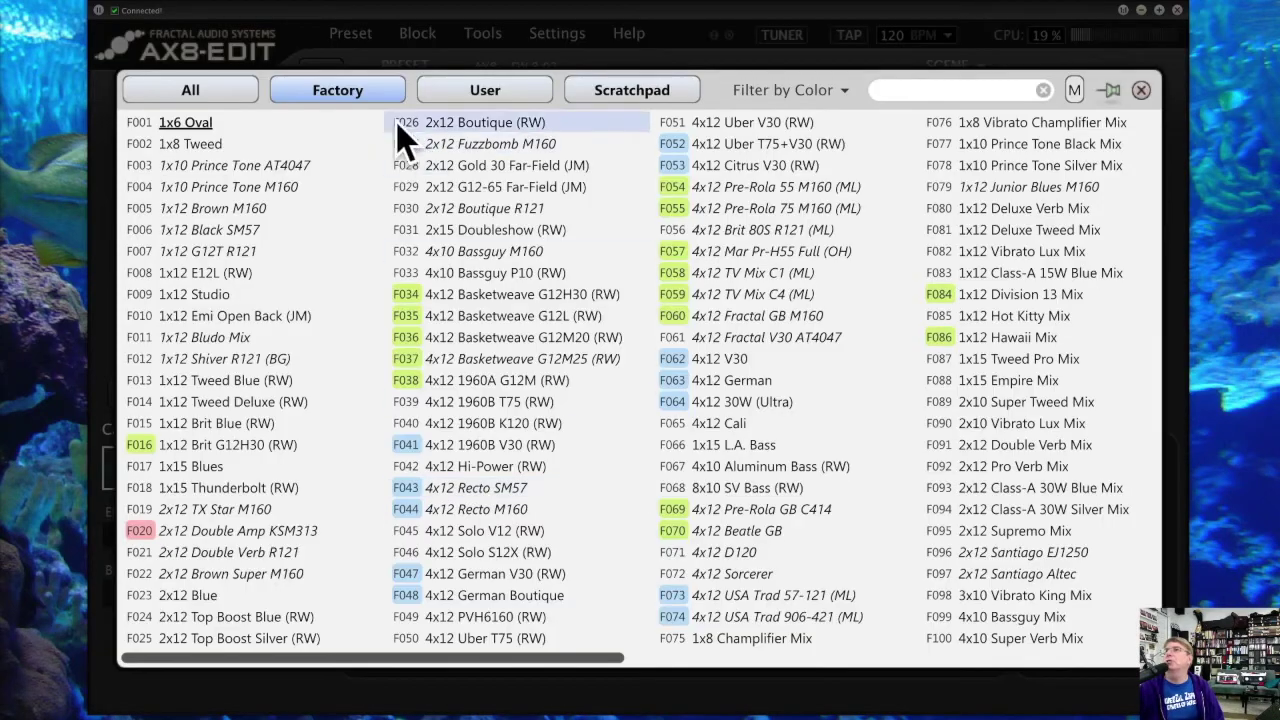
pyautogui.click(452, 98)
pyautogui.click(303, 122)
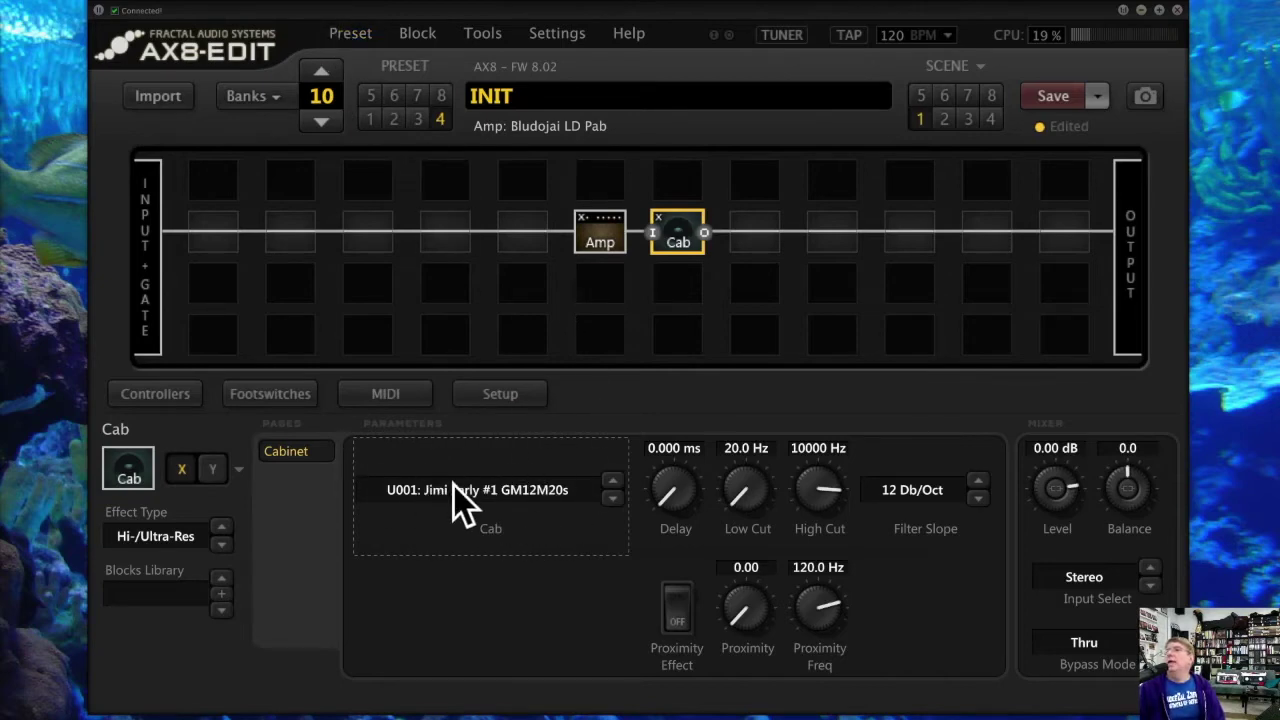
pyautogui.click(641, 202)
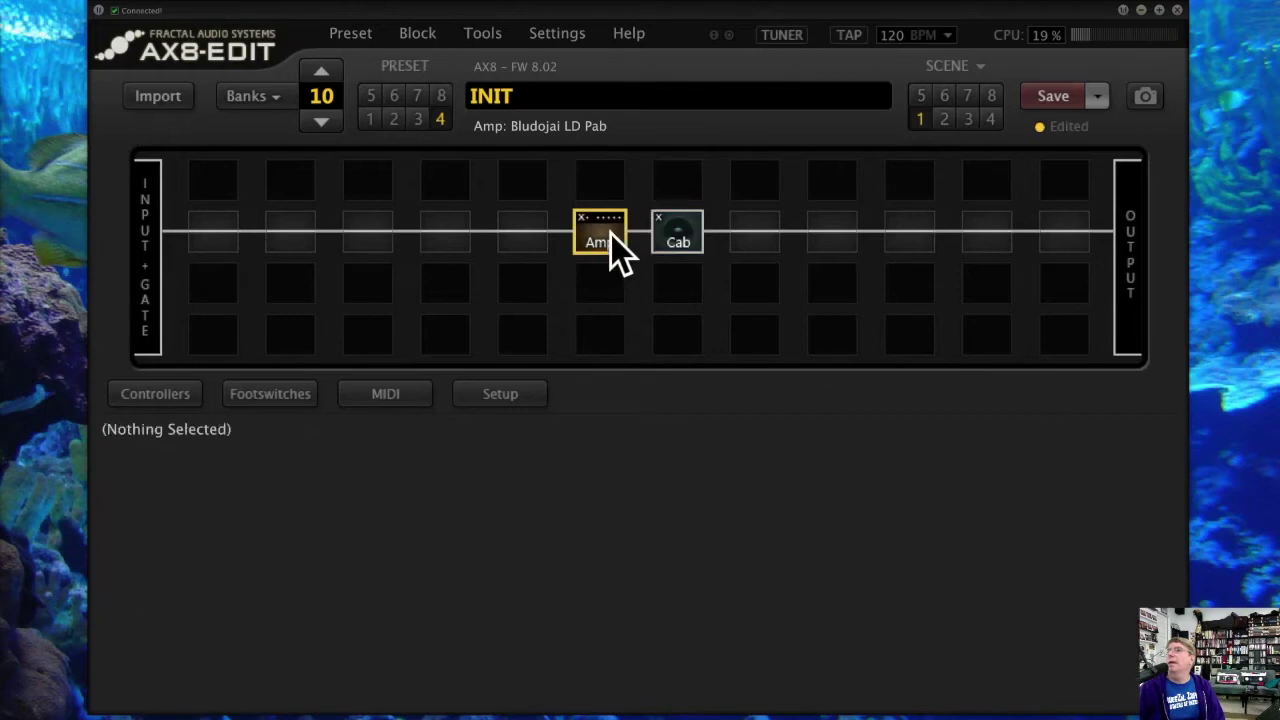
pyautogui.click(674, 233)
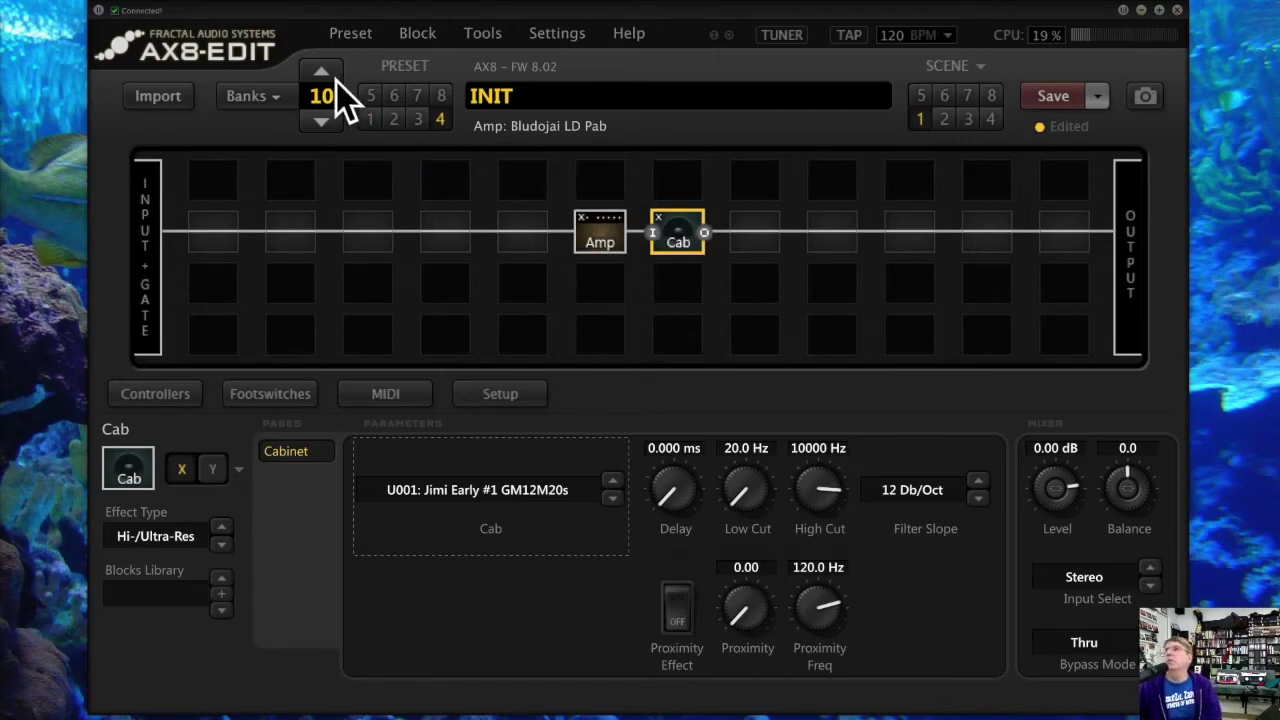
# Step: Export the INIT preset with its cab as the bundle "INIT bundle.syx" to the ax8 presets folder within AXE8 EDIT
pyautogui.click(352, 36)
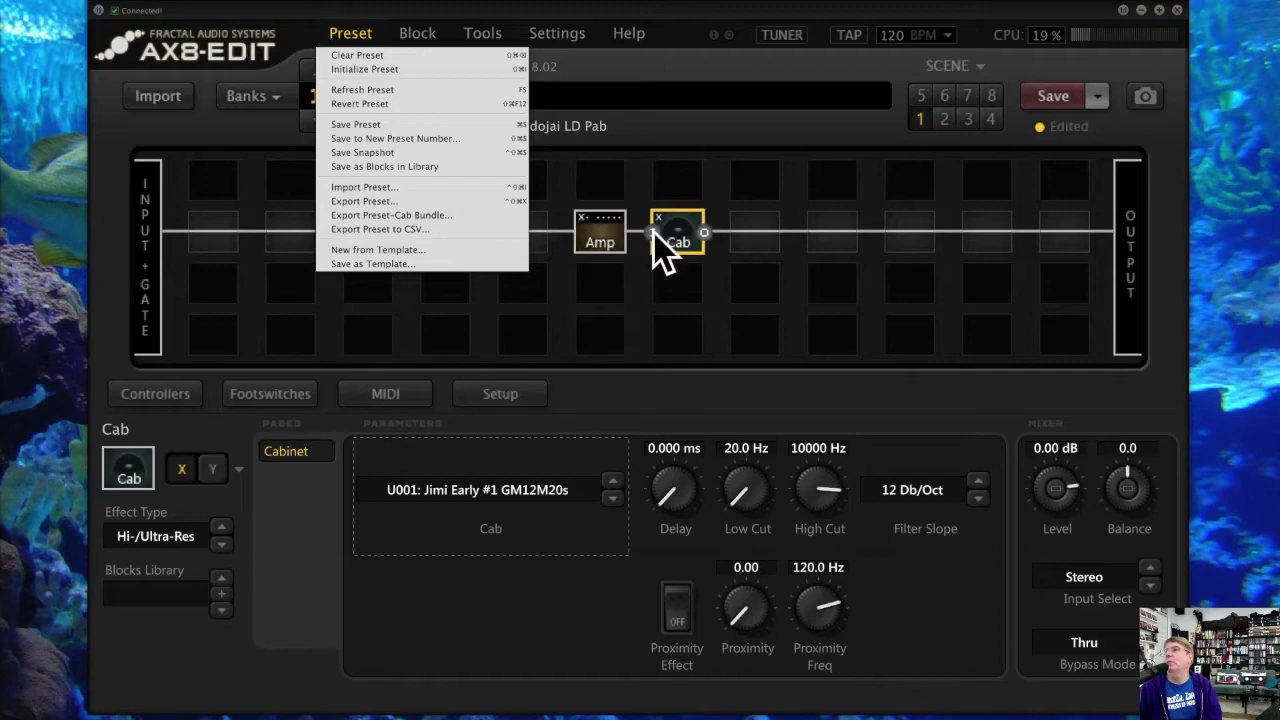
pyautogui.click(375, 215)
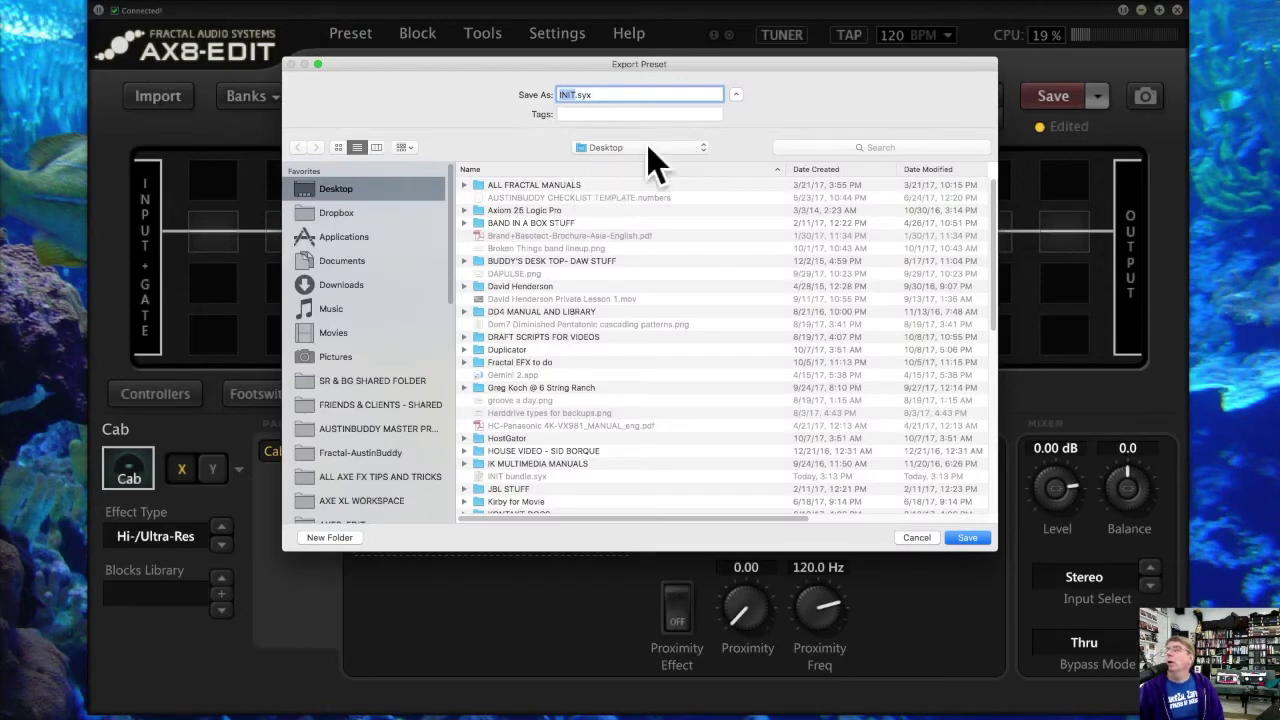
pyautogui.scroll(-5, 400, 440)
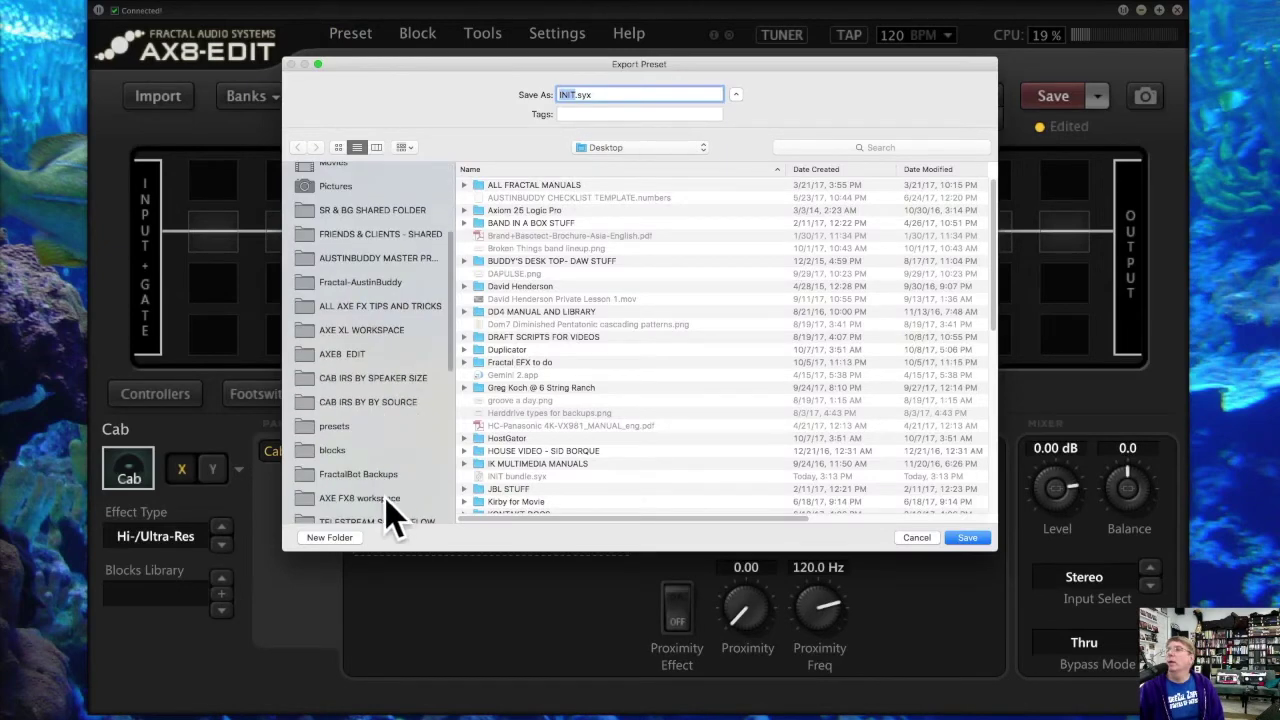
pyautogui.click(378, 354)
pyautogui.doubleClick(557, 184)
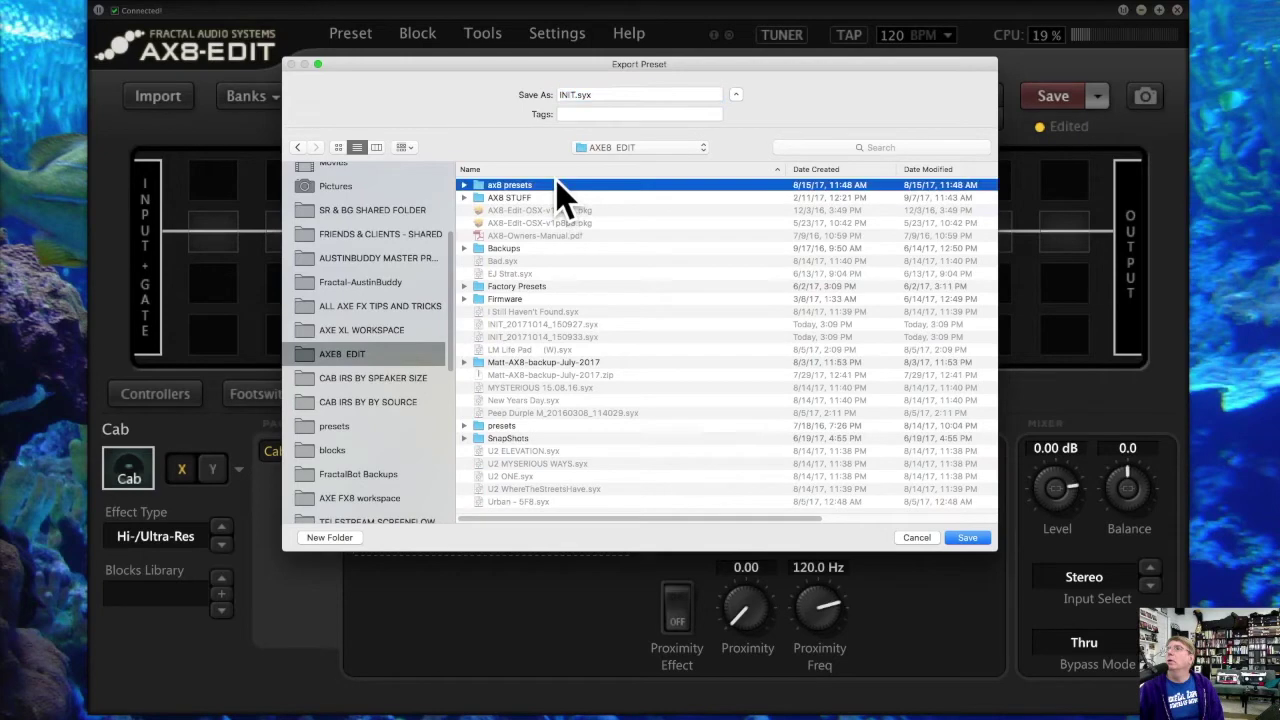
pyautogui.click(574, 94)
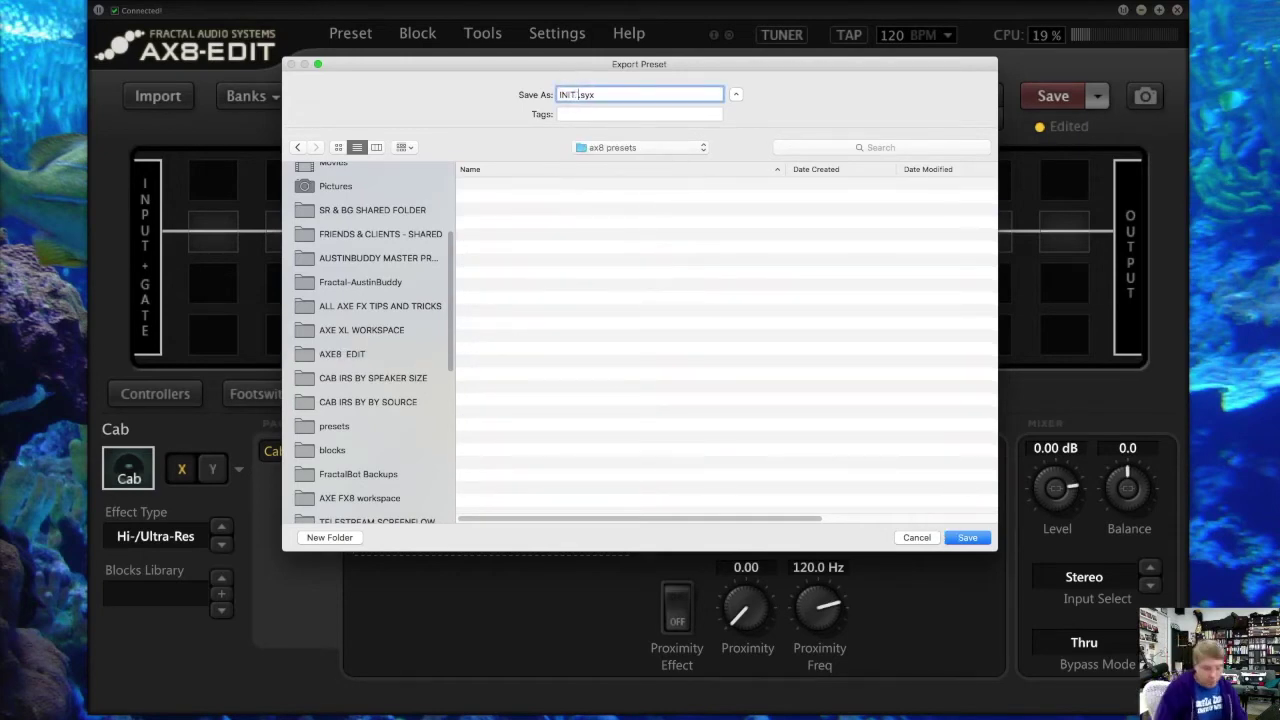
pyautogui.press('Return')
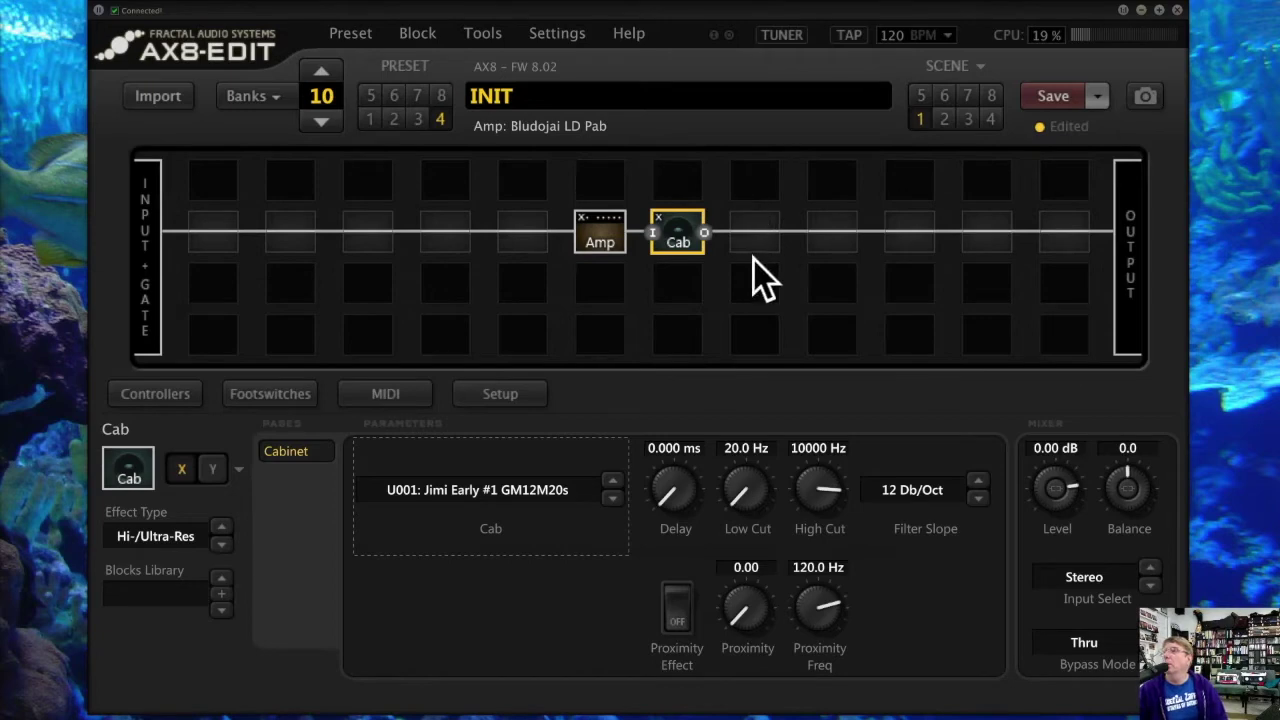
# Step: Save the INIT preset and import "INIT bundle.syx" from the ax8 presets folder, acknowledging the import notice
pyautogui.click(1057, 98)
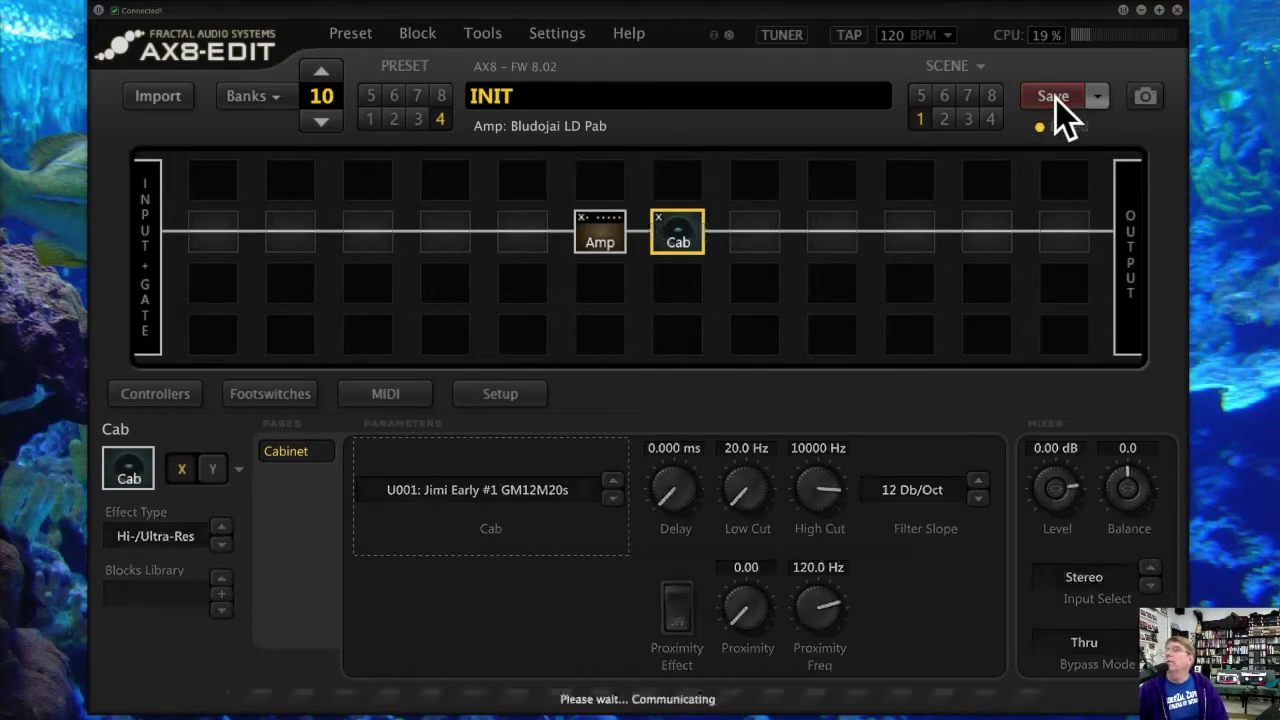
pyautogui.click(166, 96)
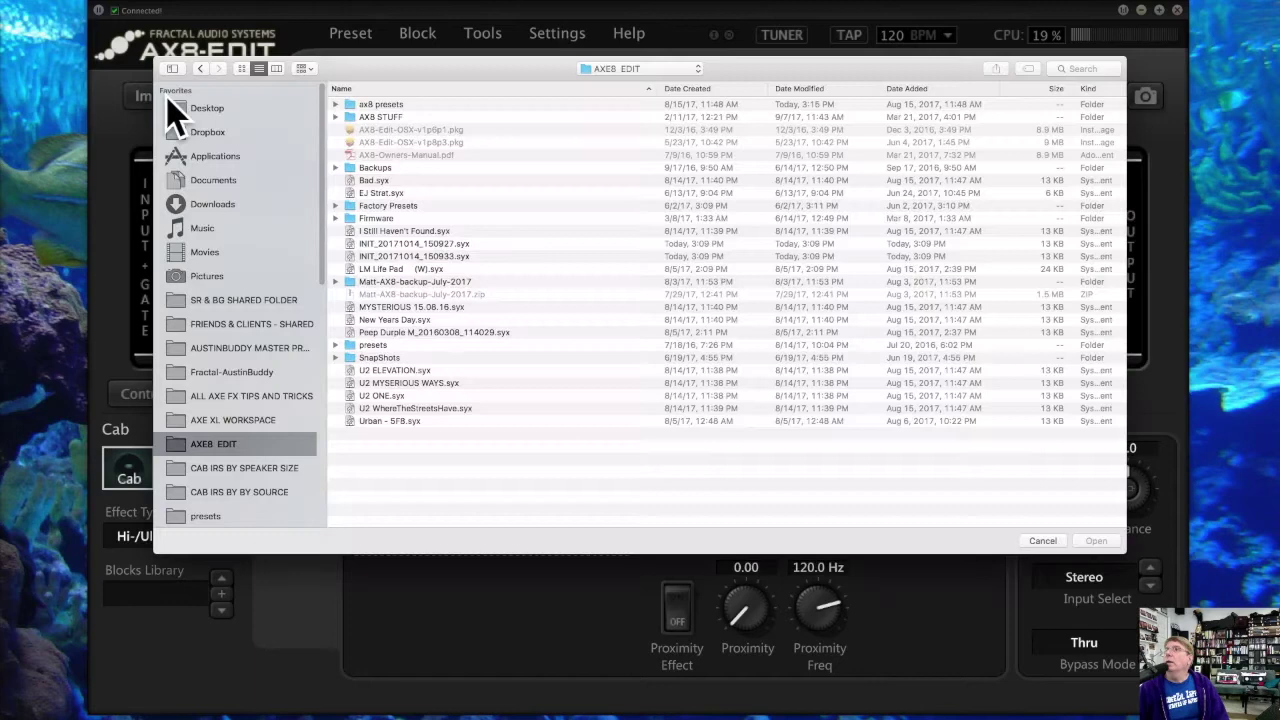
pyautogui.doubleClick(540, 106)
pyautogui.click(485, 105)
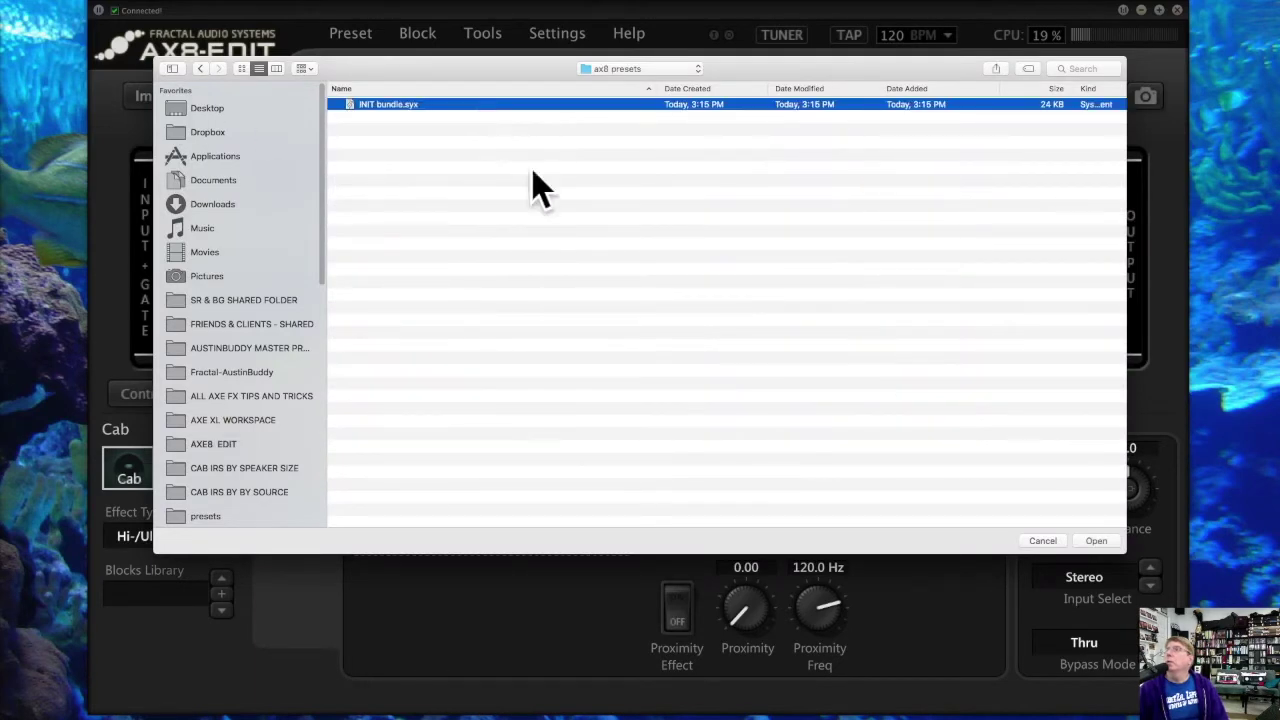
pyautogui.click(1096, 540)
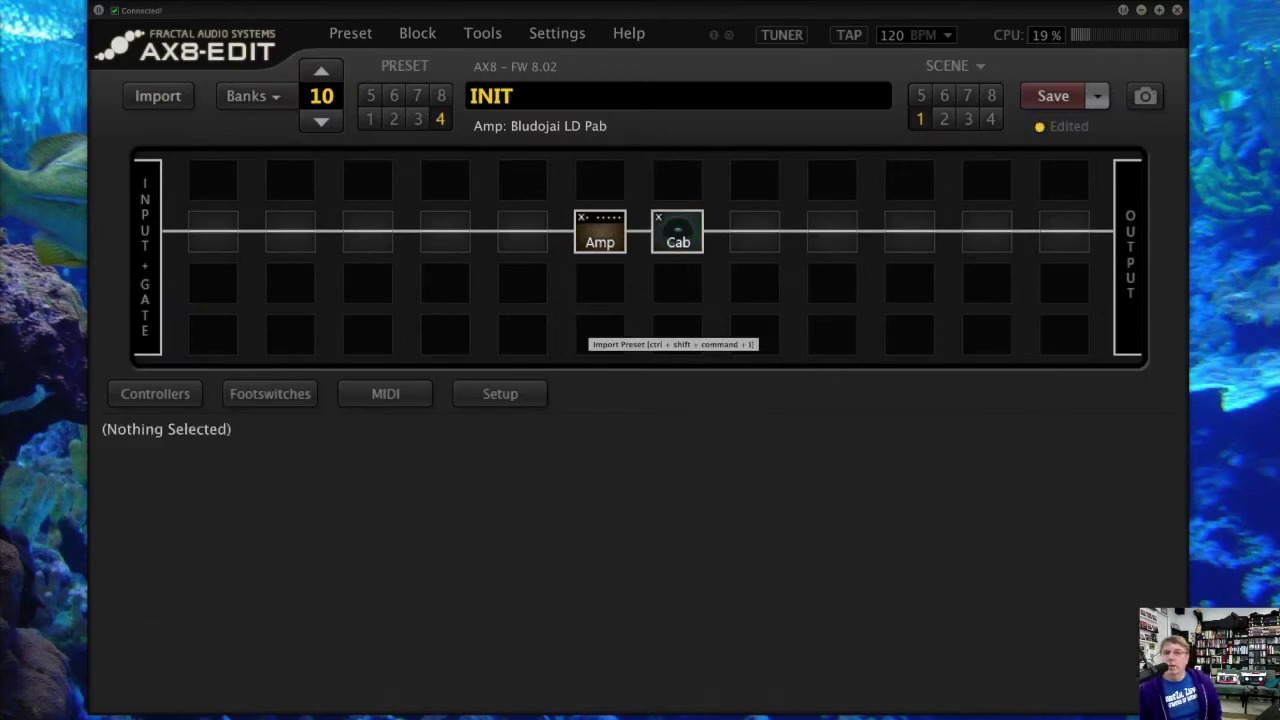
pyautogui.moveTo(414, 529); pyautogui.dragTo(976, 287)
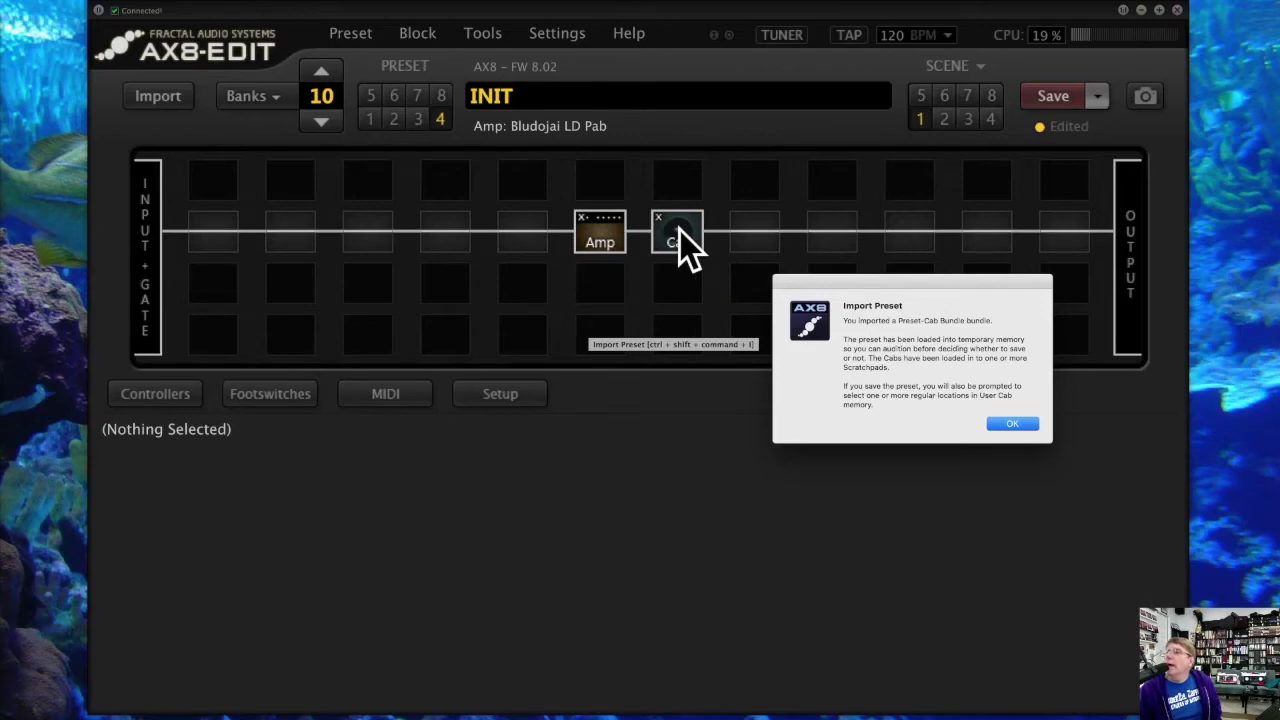
pyautogui.moveTo(868, 358); pyautogui.dragTo(966, 370)
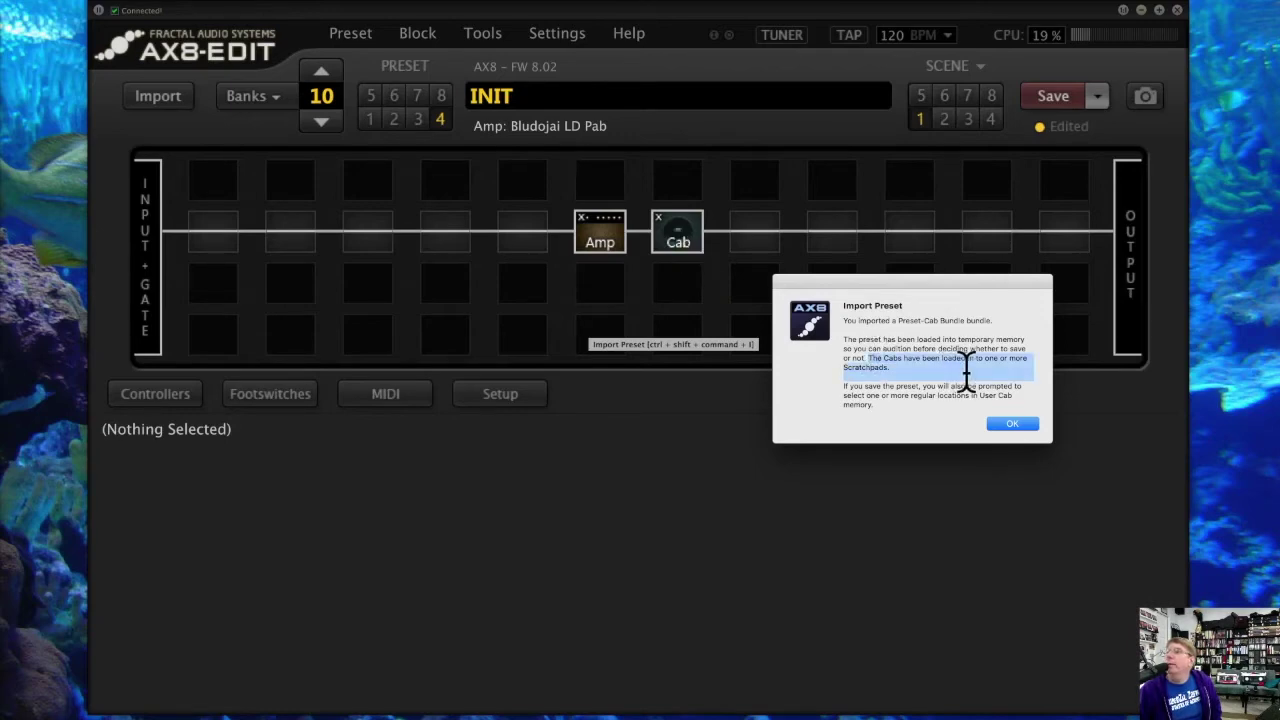
pyautogui.click(1018, 424)
# Step: Check the imported preset's Cab block and the cabs held in the Scratchpad locations
pyautogui.click(684, 231)
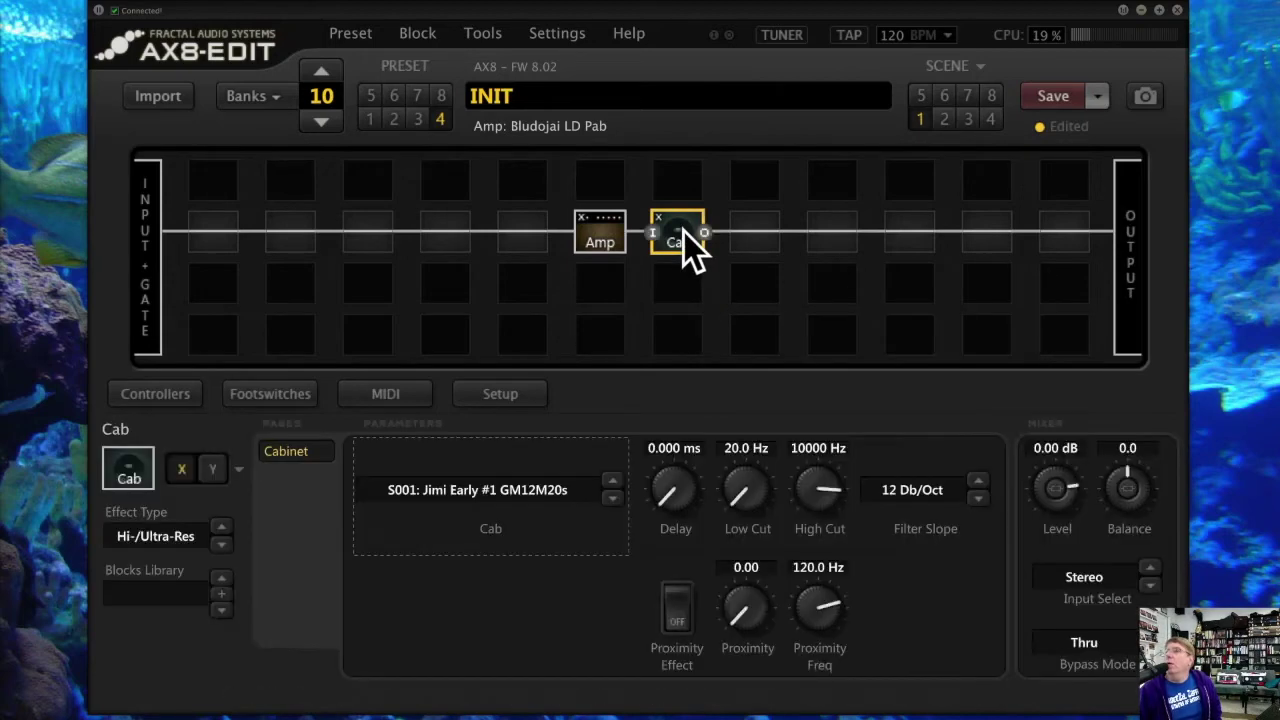
pyautogui.click(459, 489)
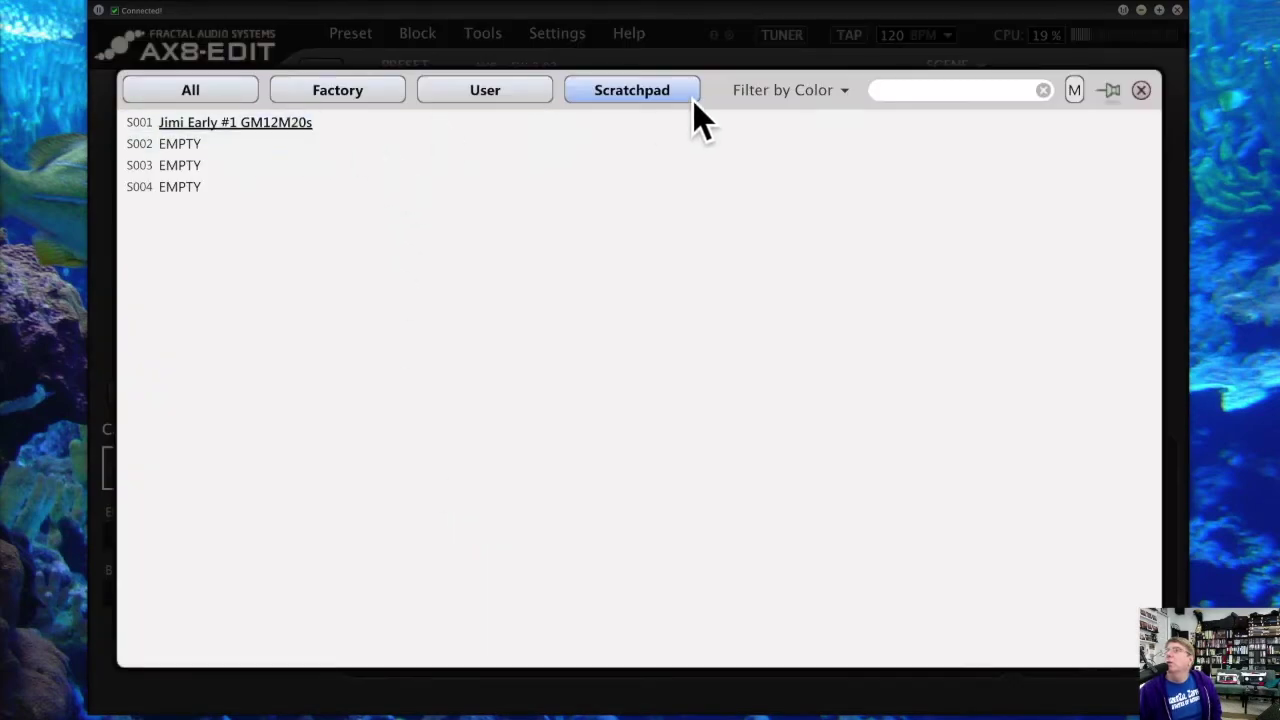
pyautogui.click(1140, 88)
# Step: Start saving the imported preset-cab bundle and review user cab location U001 for Cab 1 L, cancelling without saving
pyautogui.click(1054, 97)
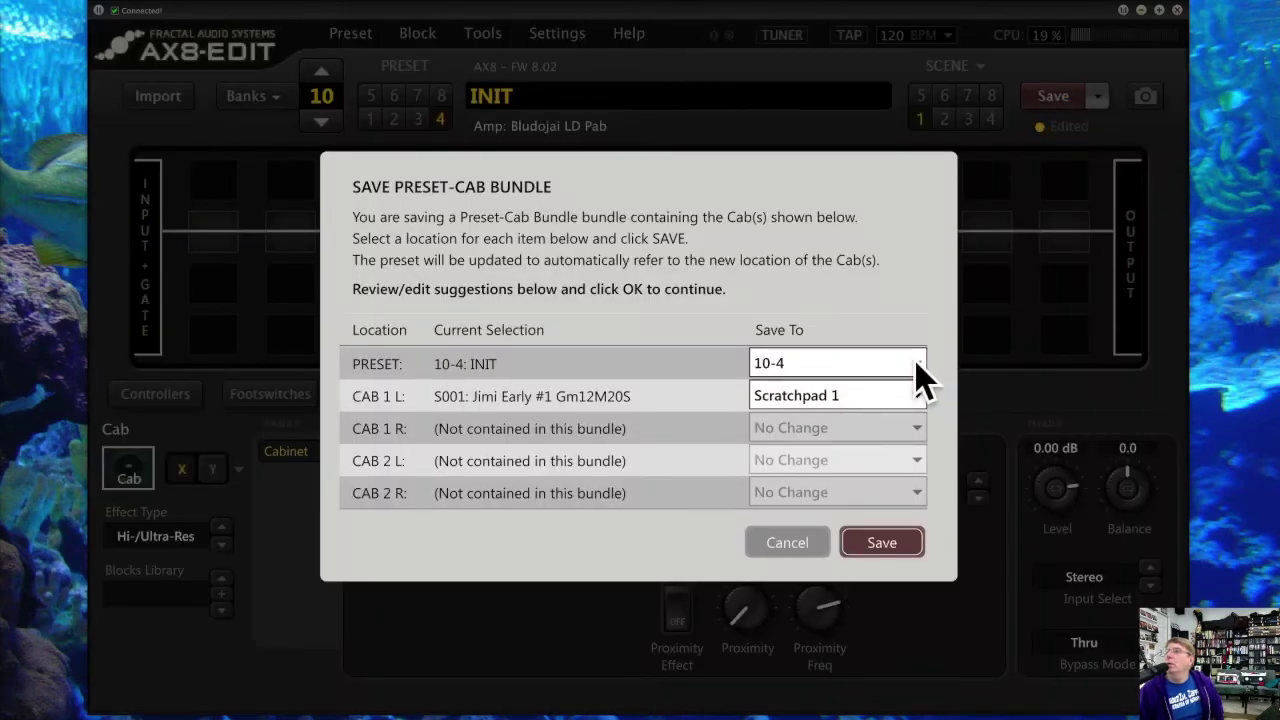
pyautogui.click(917, 396)
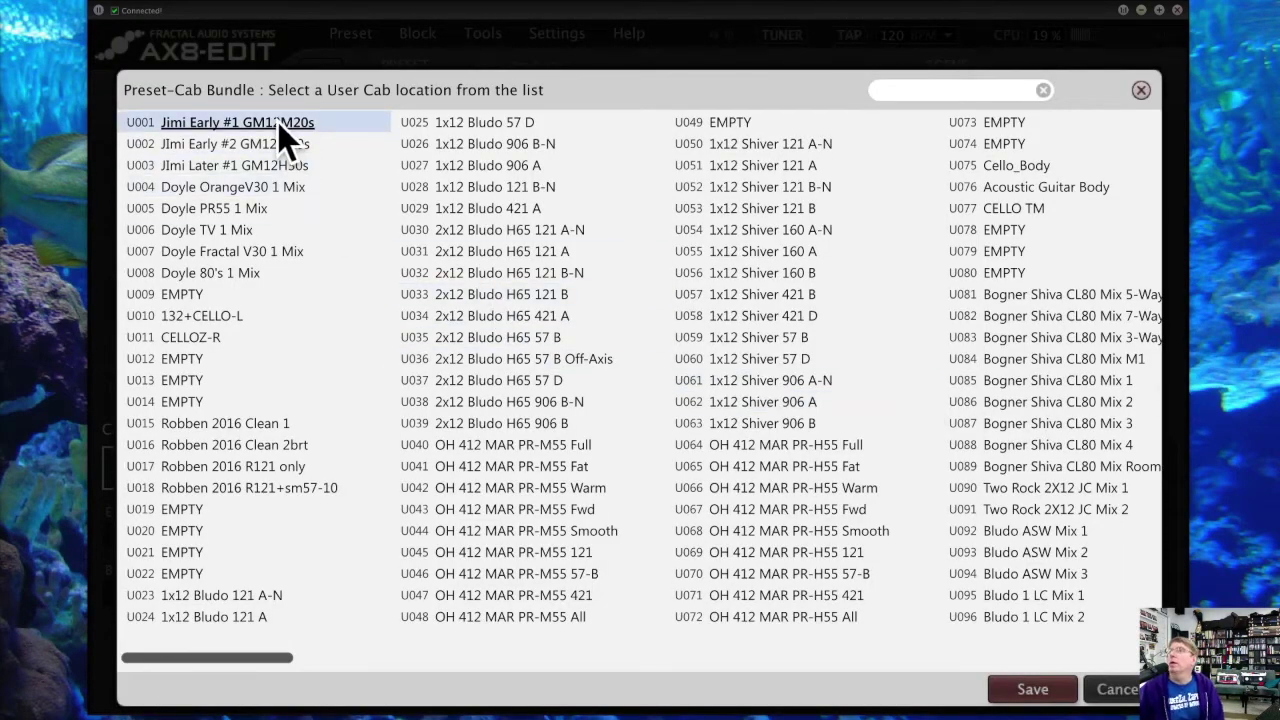
pyautogui.click(194, 127)
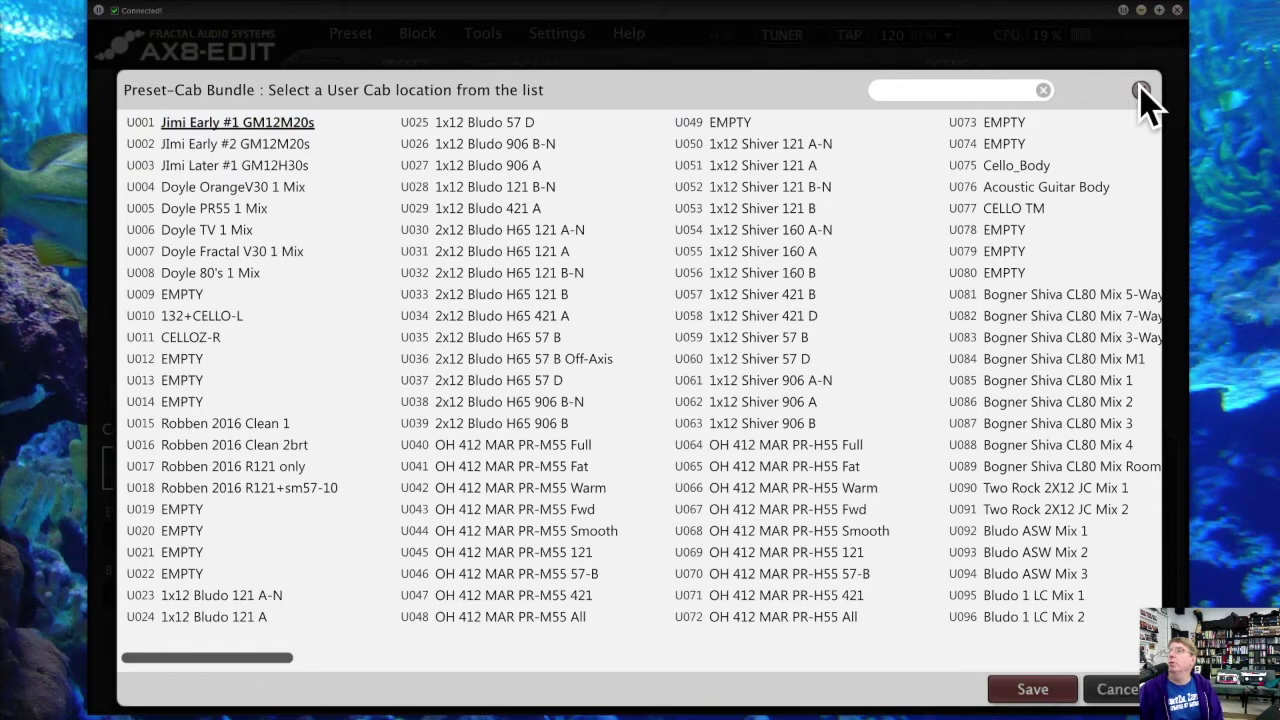
pyautogui.click(1140, 90)
pyautogui.click(786, 540)
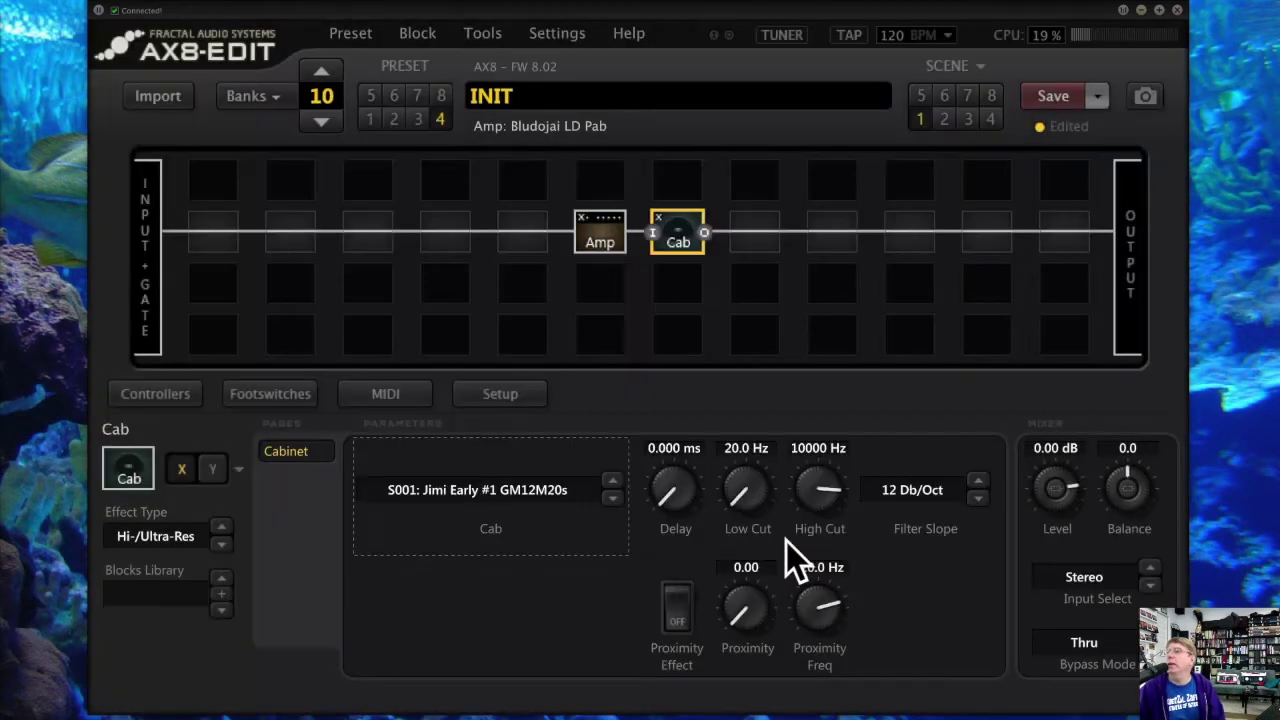
# Step: Load preset 7-2, My Hook 1a, from banks 1-16
pyautogui.click(346, 31)
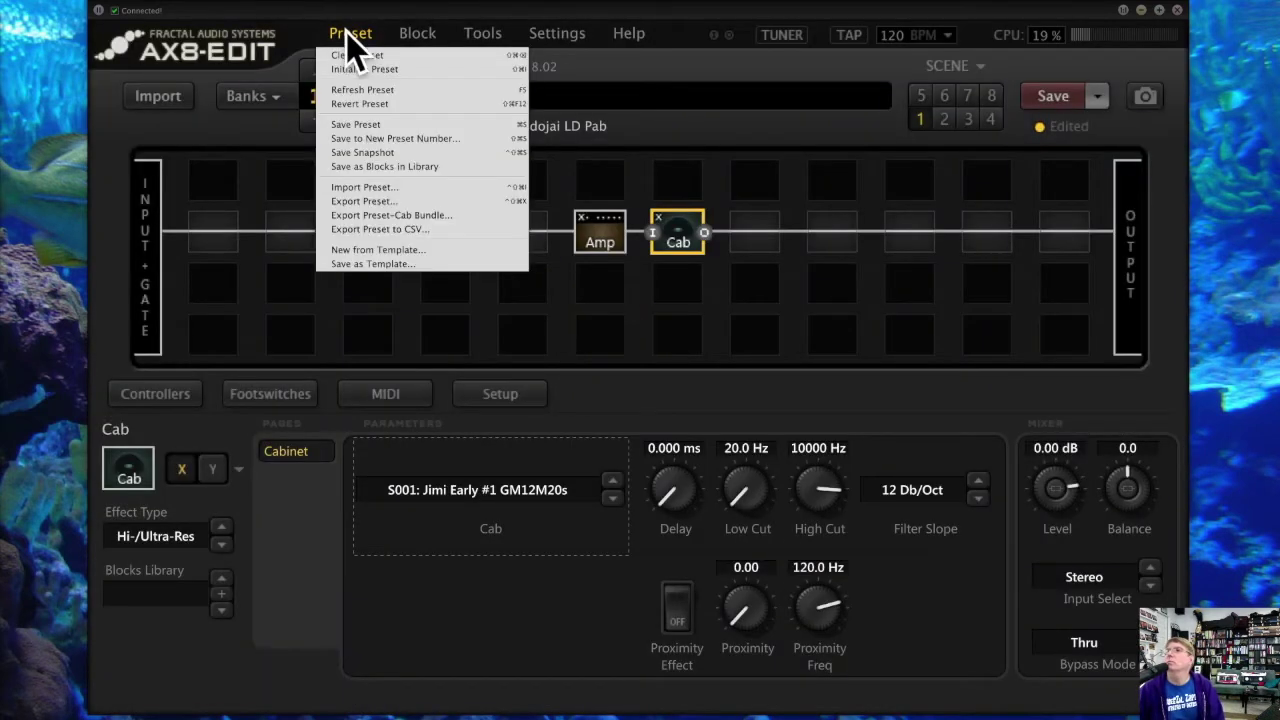
pyautogui.click(457, 290)
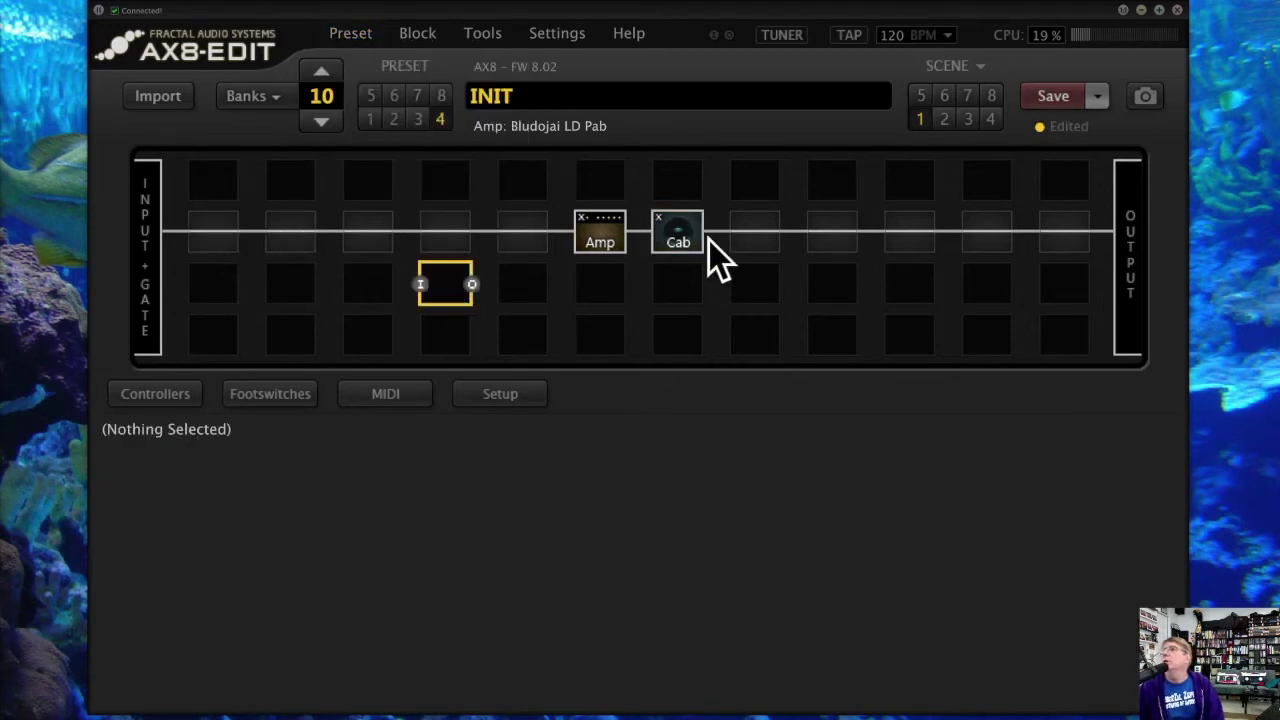
pyautogui.click(268, 100)
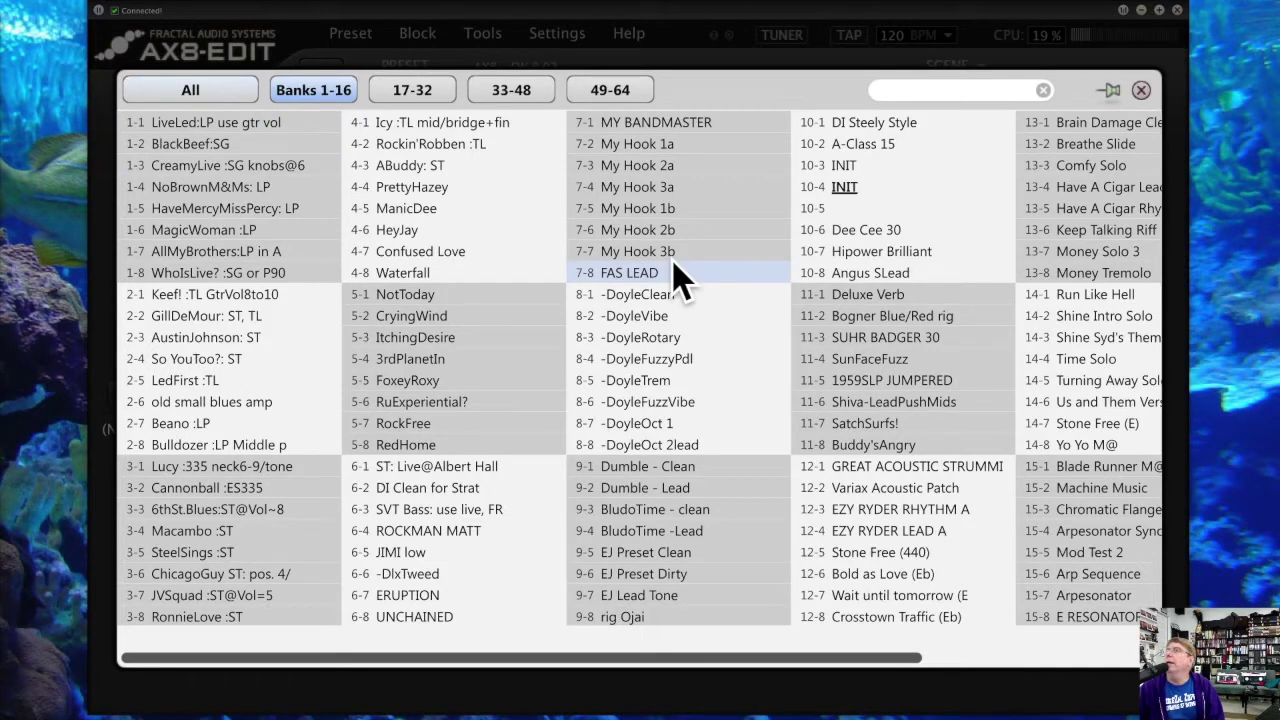
pyautogui.click(693, 143)
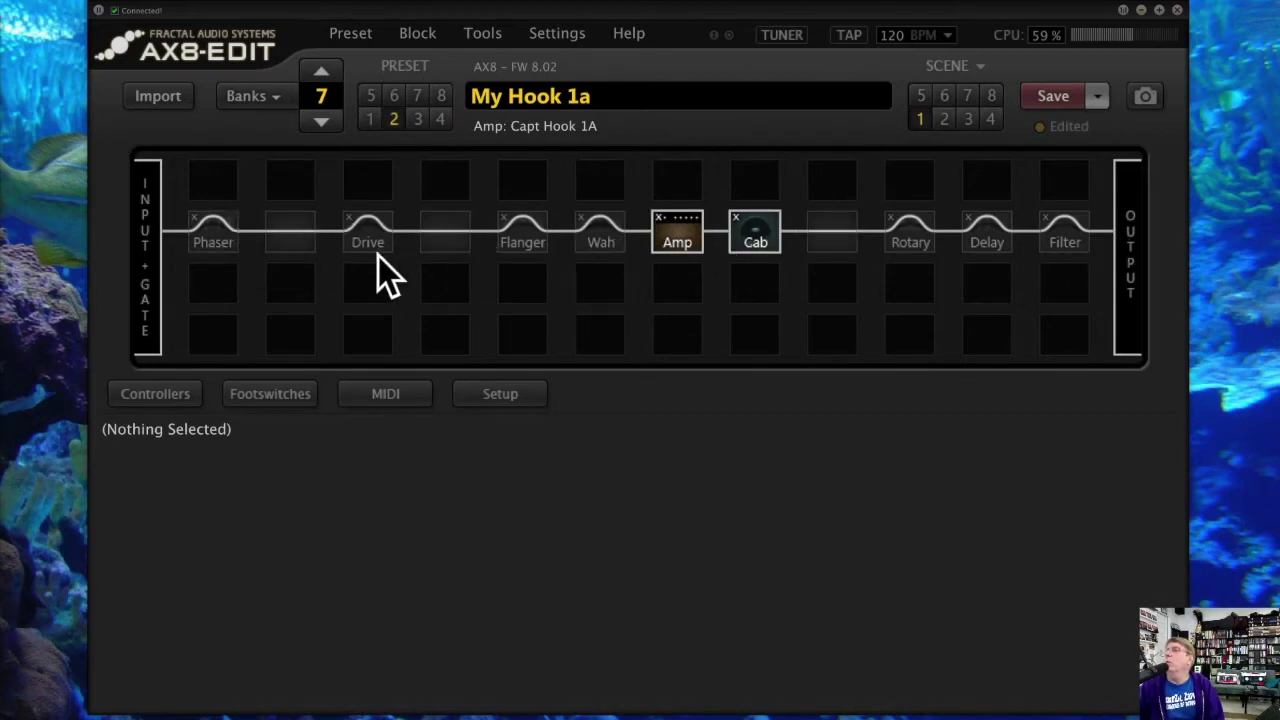
# Step: Save the current preset as a template named "My Hook Template.syx" in the templates folder
pyautogui.click(353, 31)
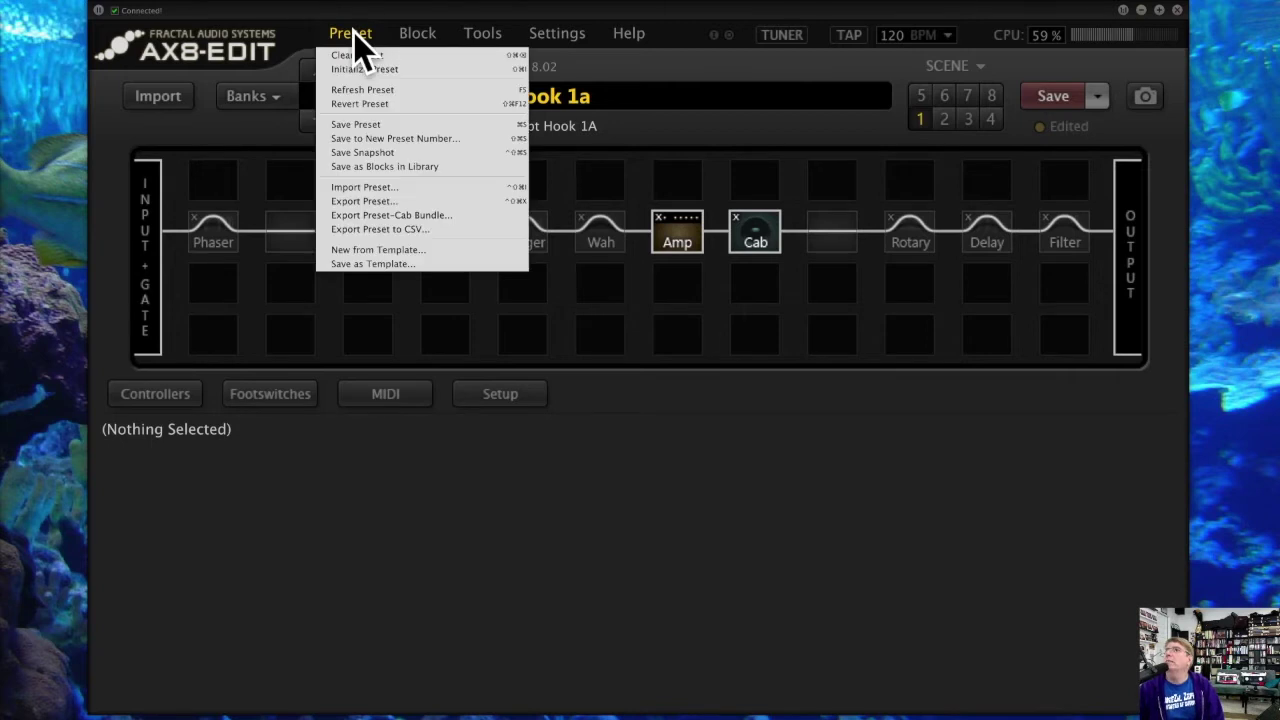
pyautogui.click(455, 263)
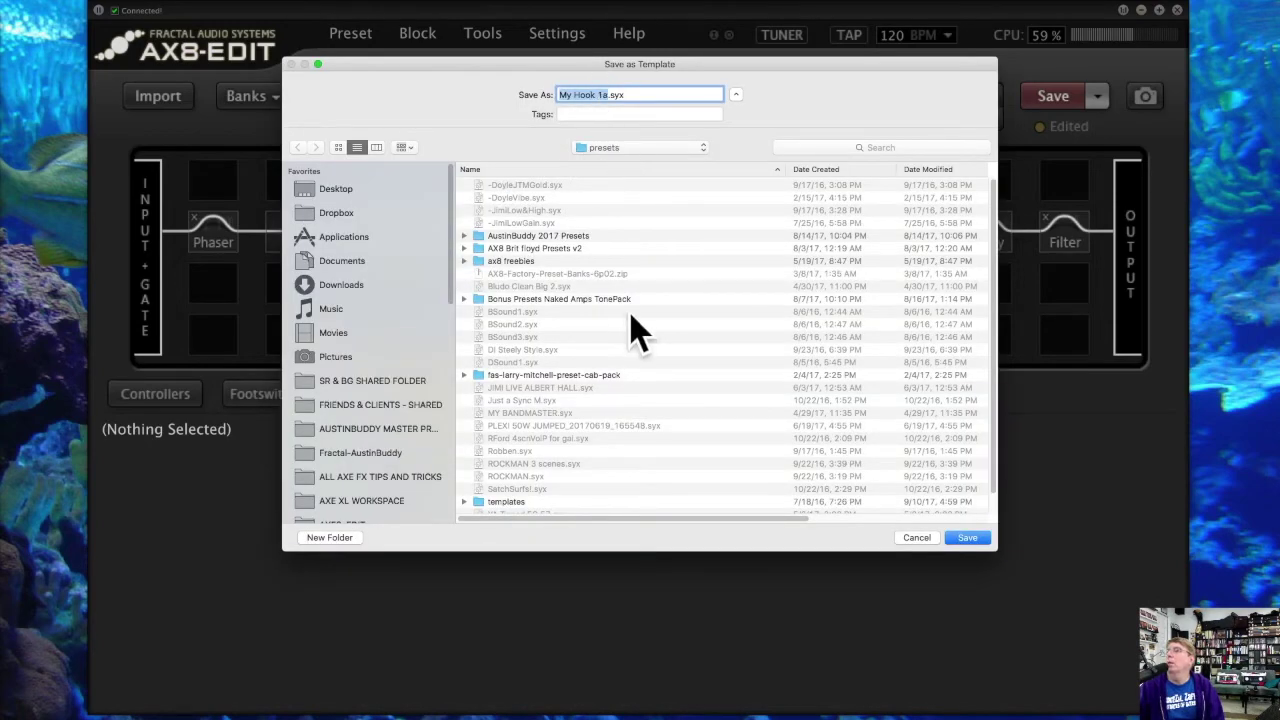
pyautogui.doubleClick(562, 501)
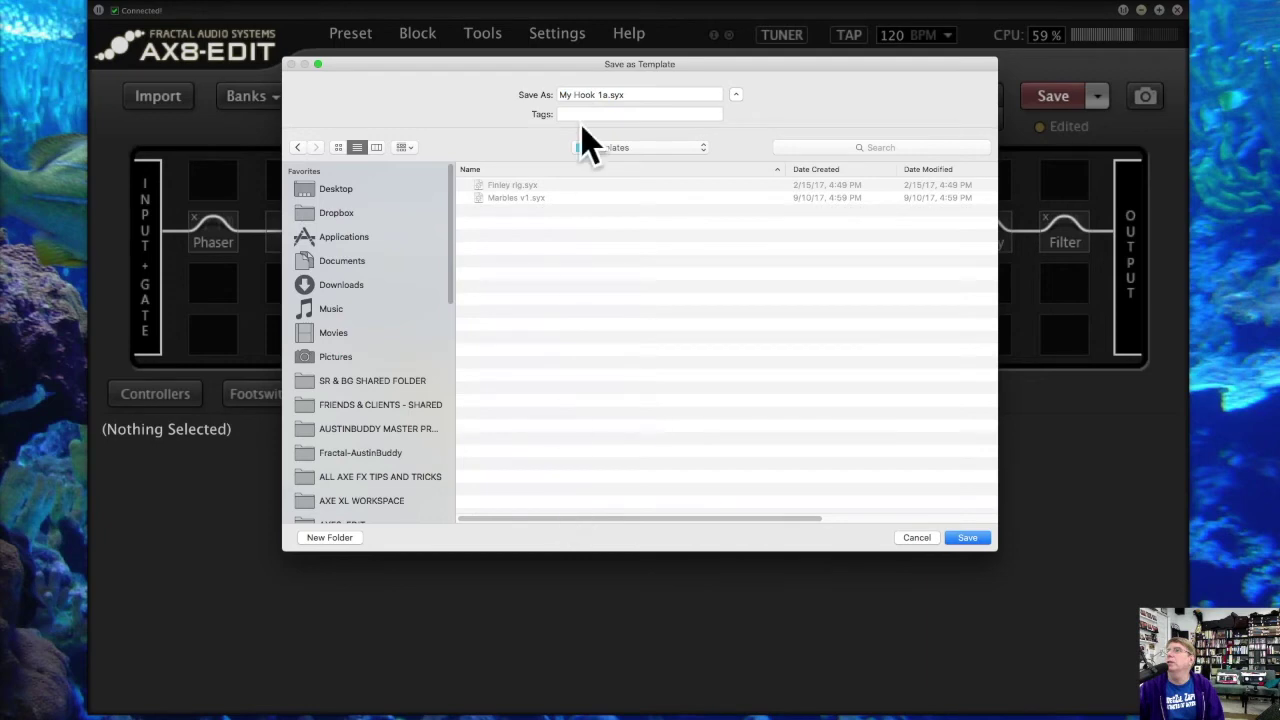
pyautogui.click(605, 92)
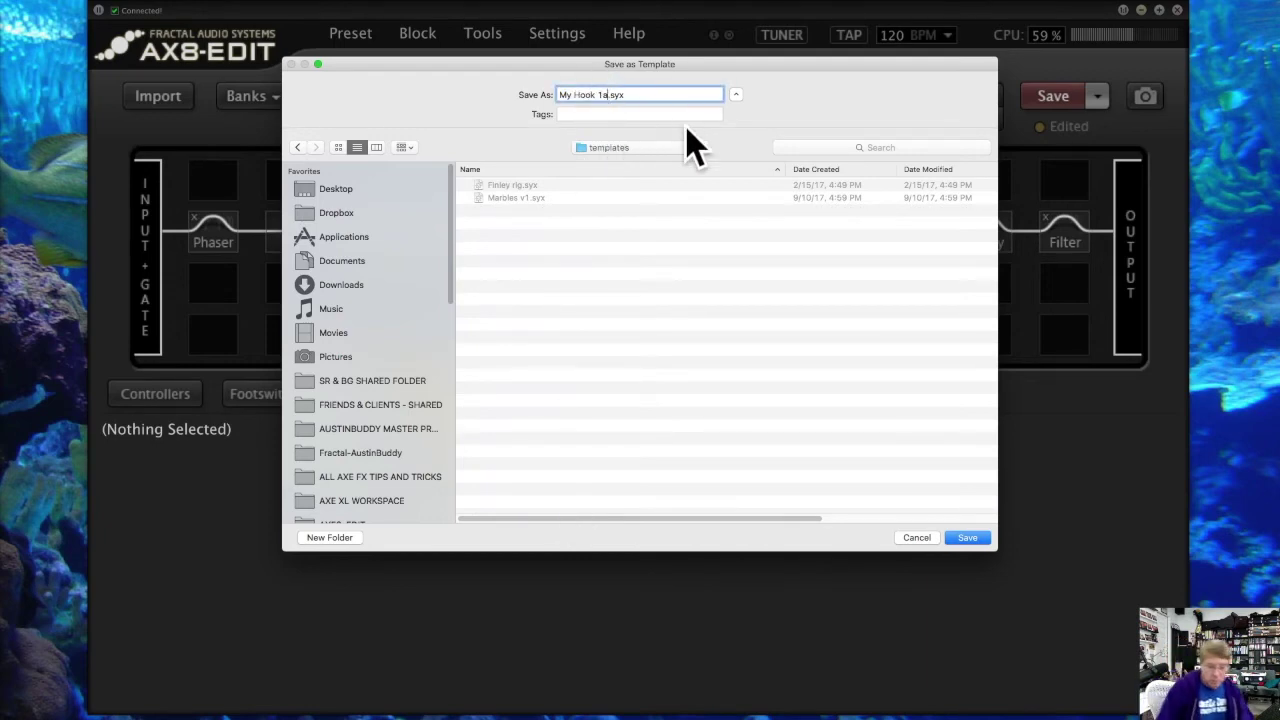
pyautogui.press('BackSpace')
pyautogui.press('BackSpace')
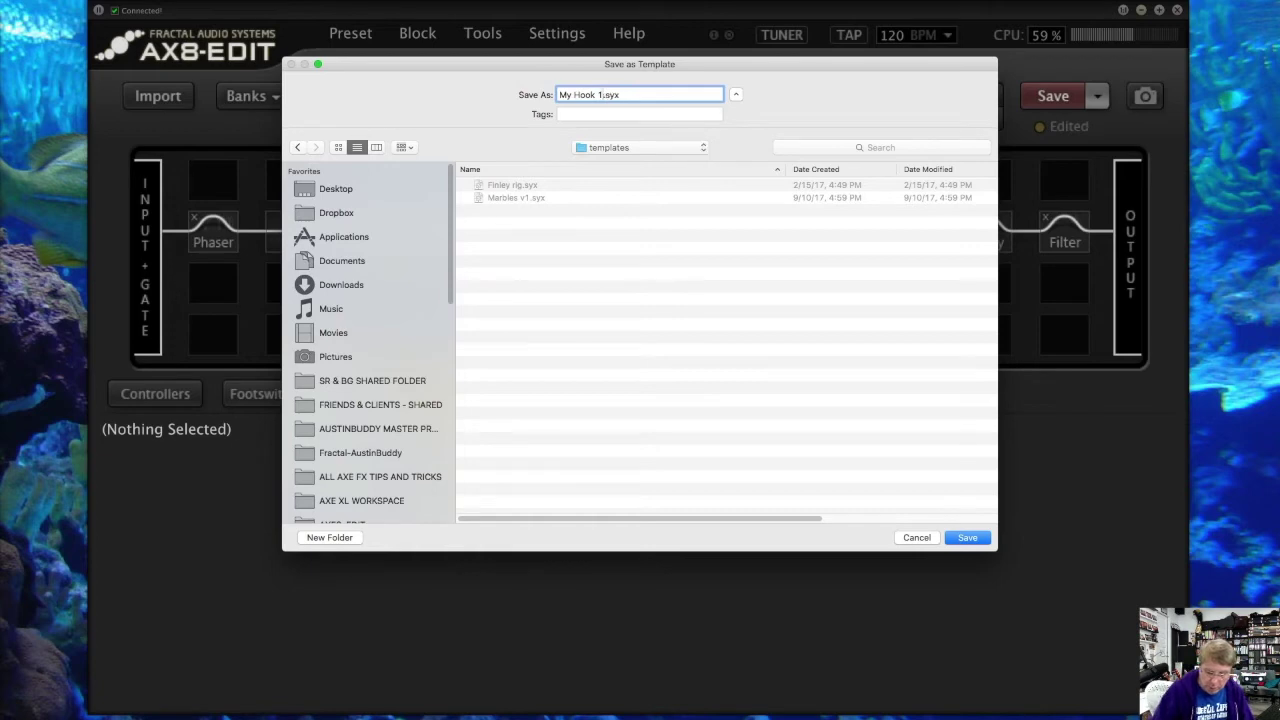
pyautogui.write('Template')
pyautogui.press('Return')
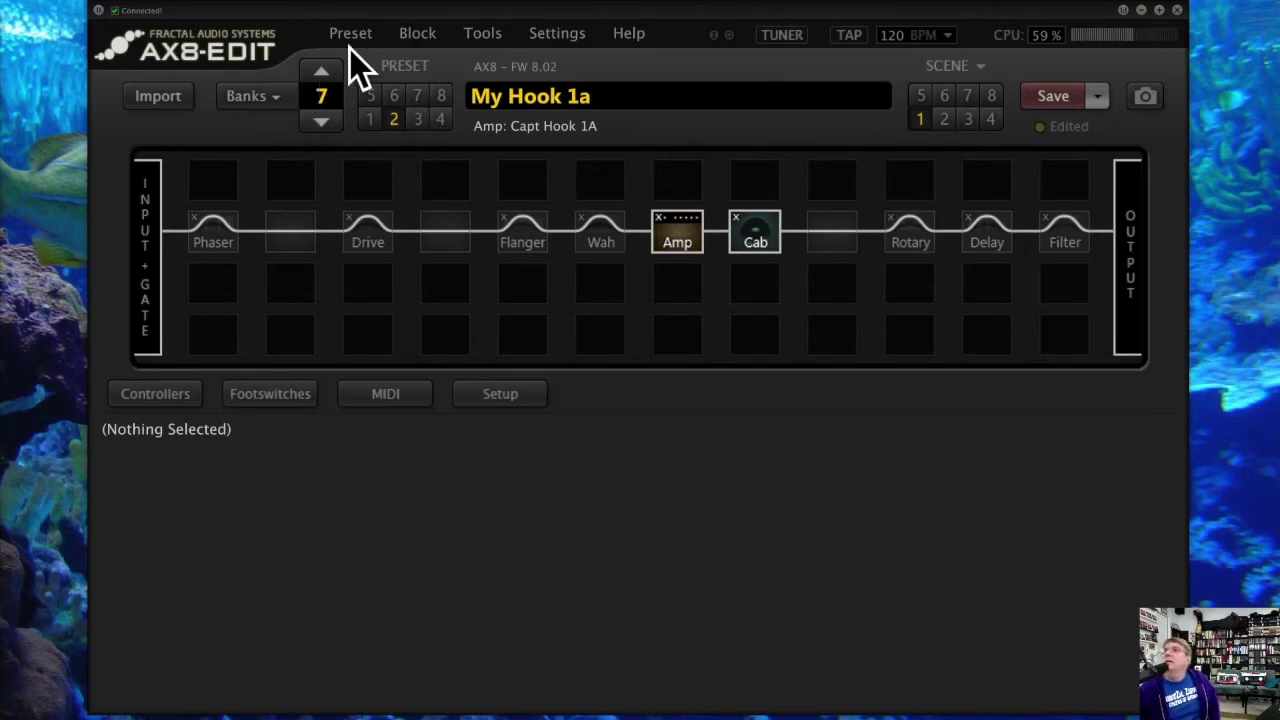
# Step: Load preset 10-3, INIT, and build it as a new preset from "My Hook Template.syx" in the templates folder
pyautogui.click(272, 100)
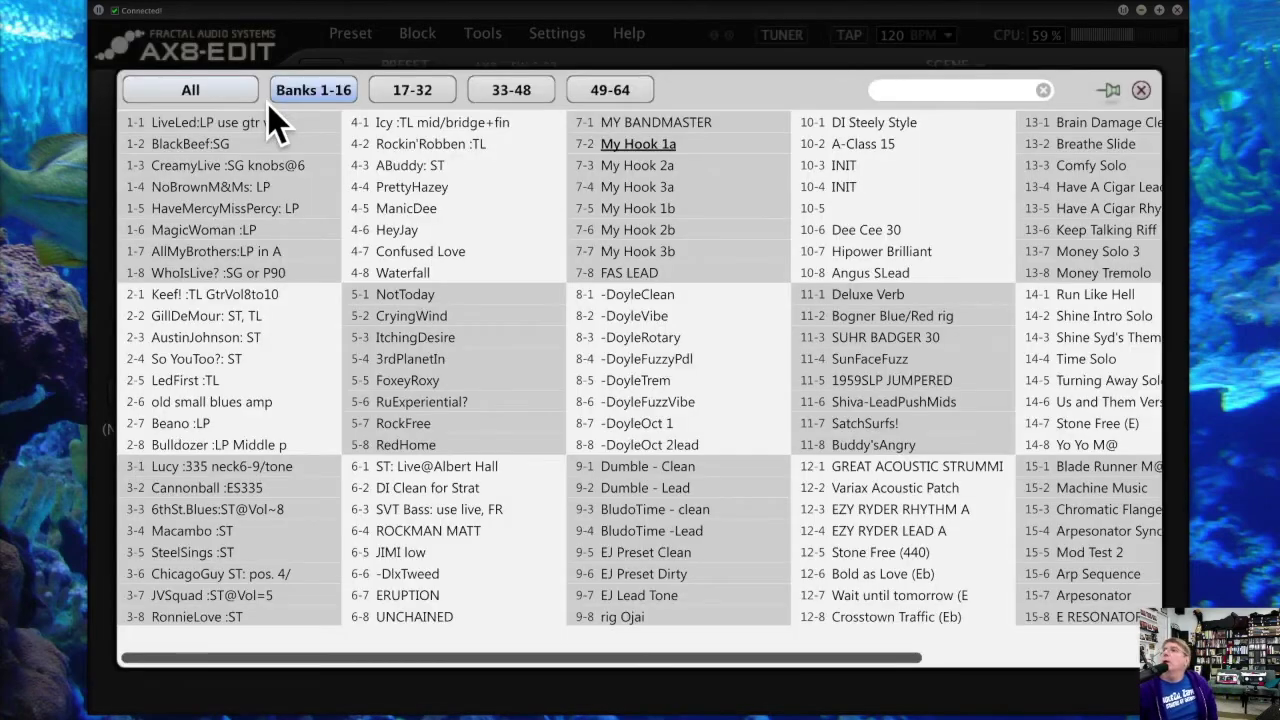
pyautogui.click(962, 165)
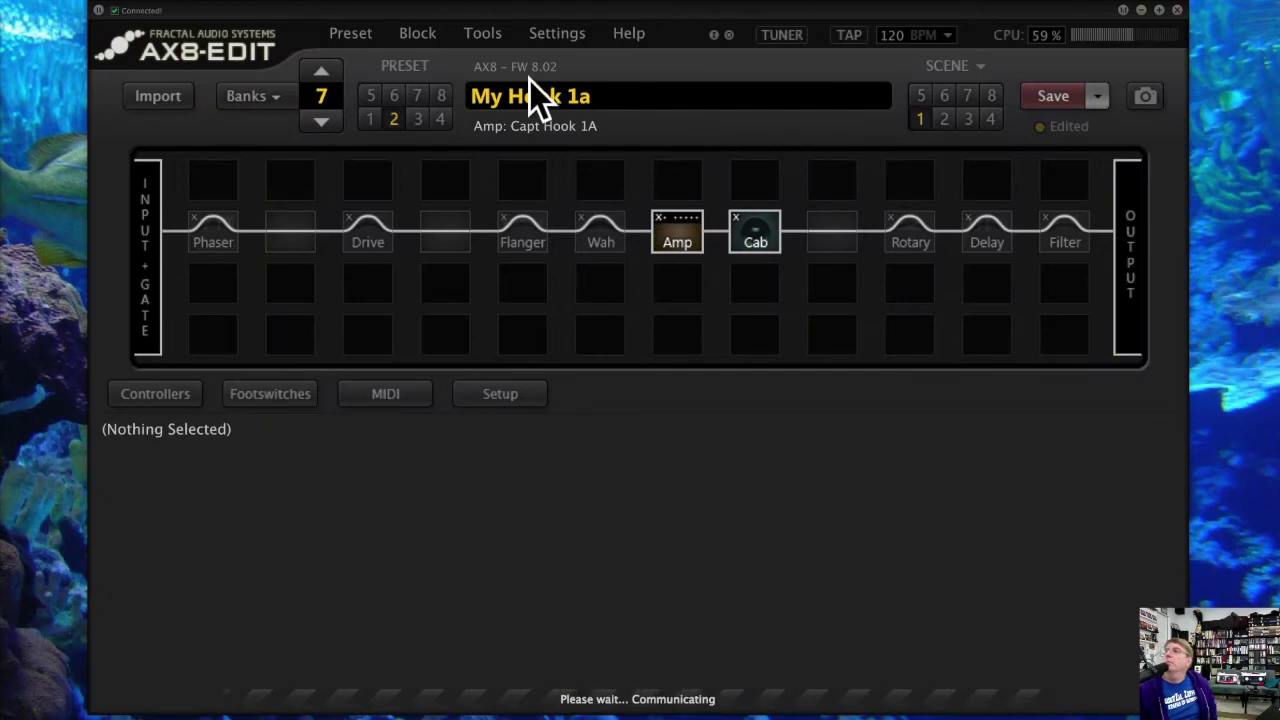
pyautogui.click(340, 30)
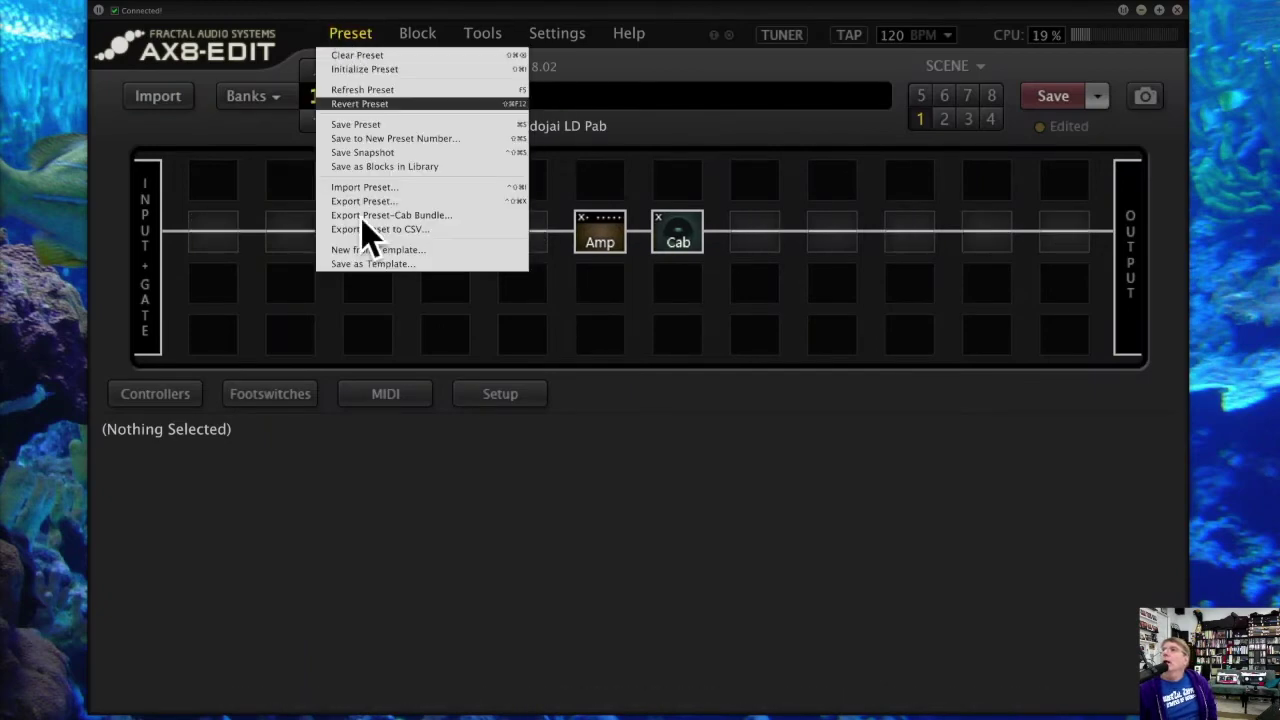
pyautogui.click(413, 250)
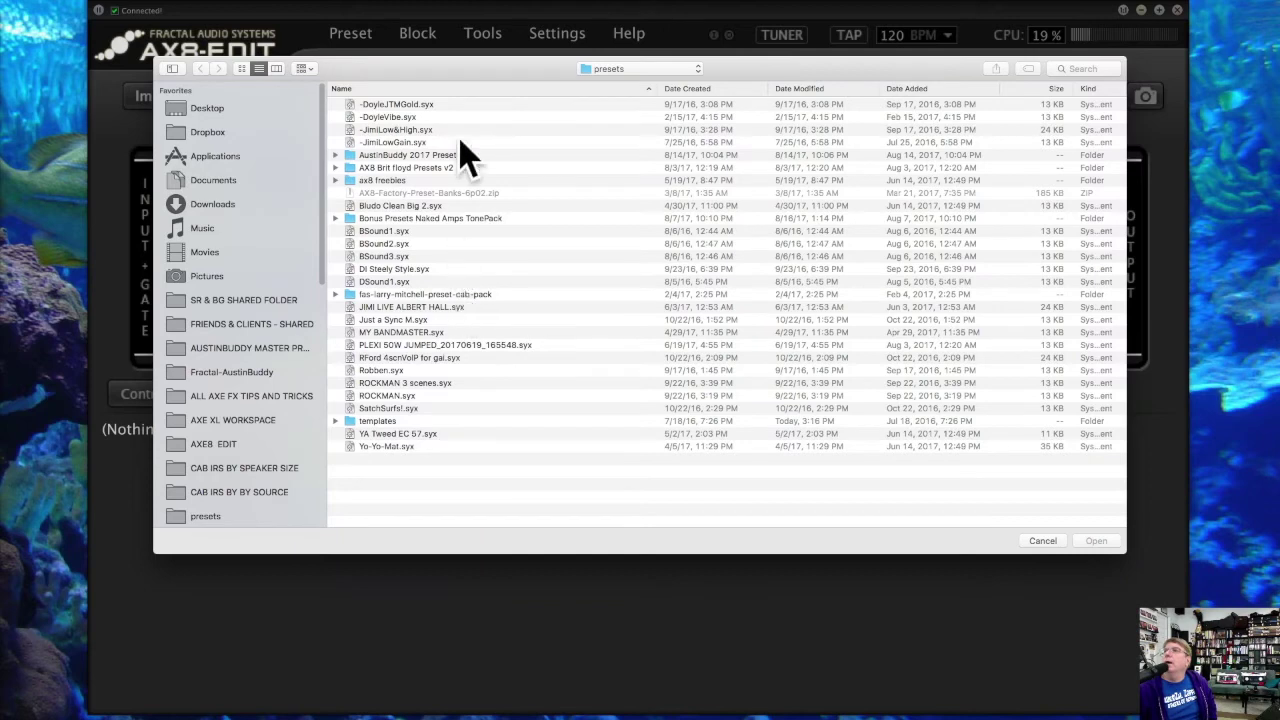
pyautogui.doubleClick(375, 420)
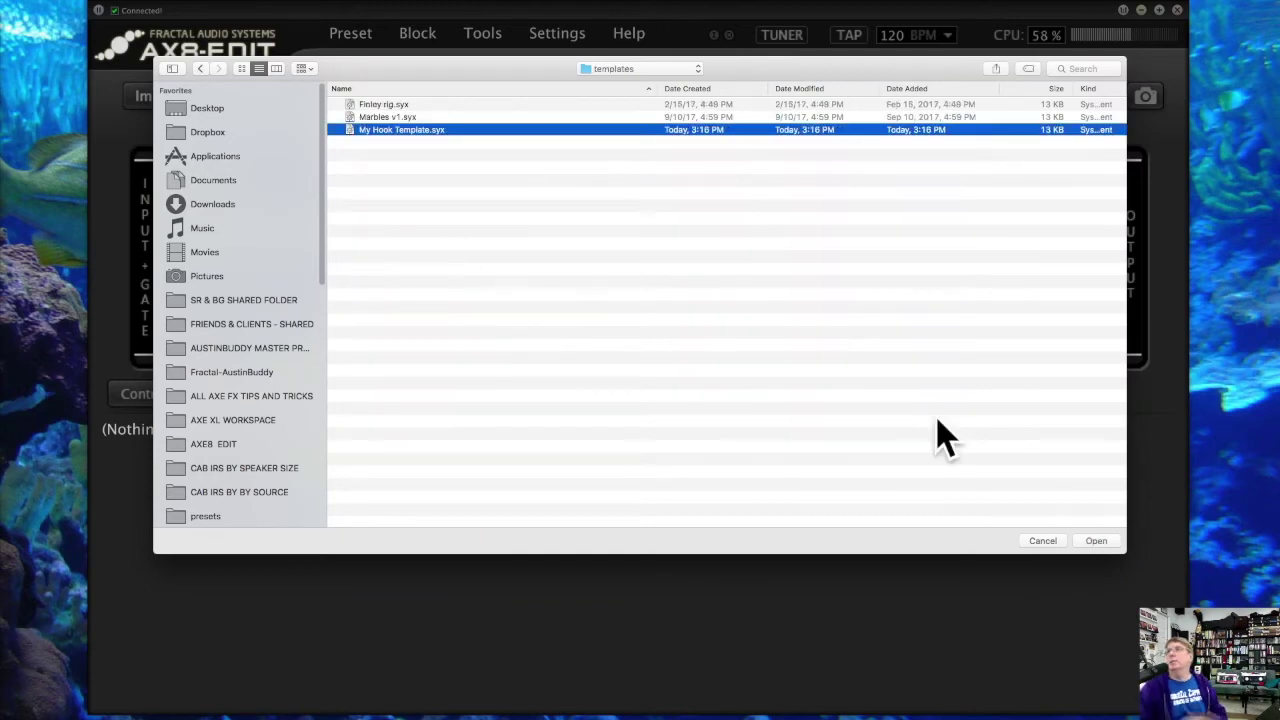
pyautogui.click(1096, 540)
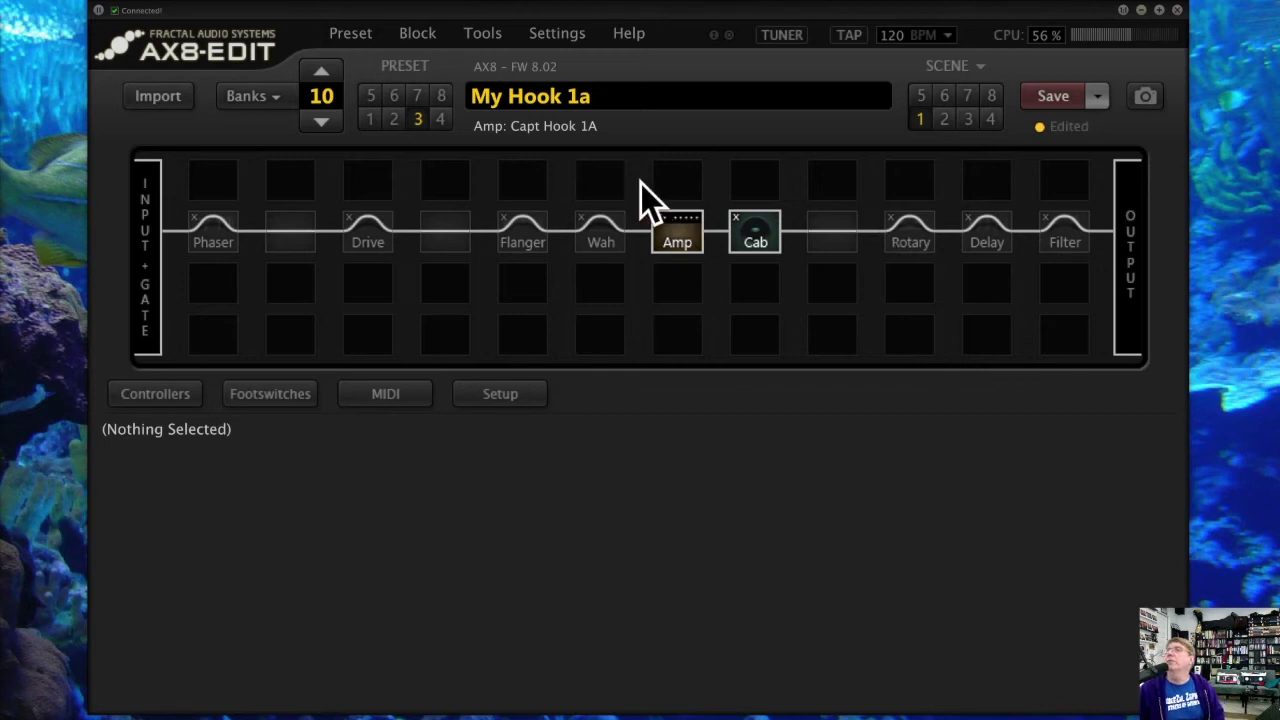
# Step: Review the preset commands, the import file browser and the extra save options without importing or saving anything
pyautogui.click(342, 37)
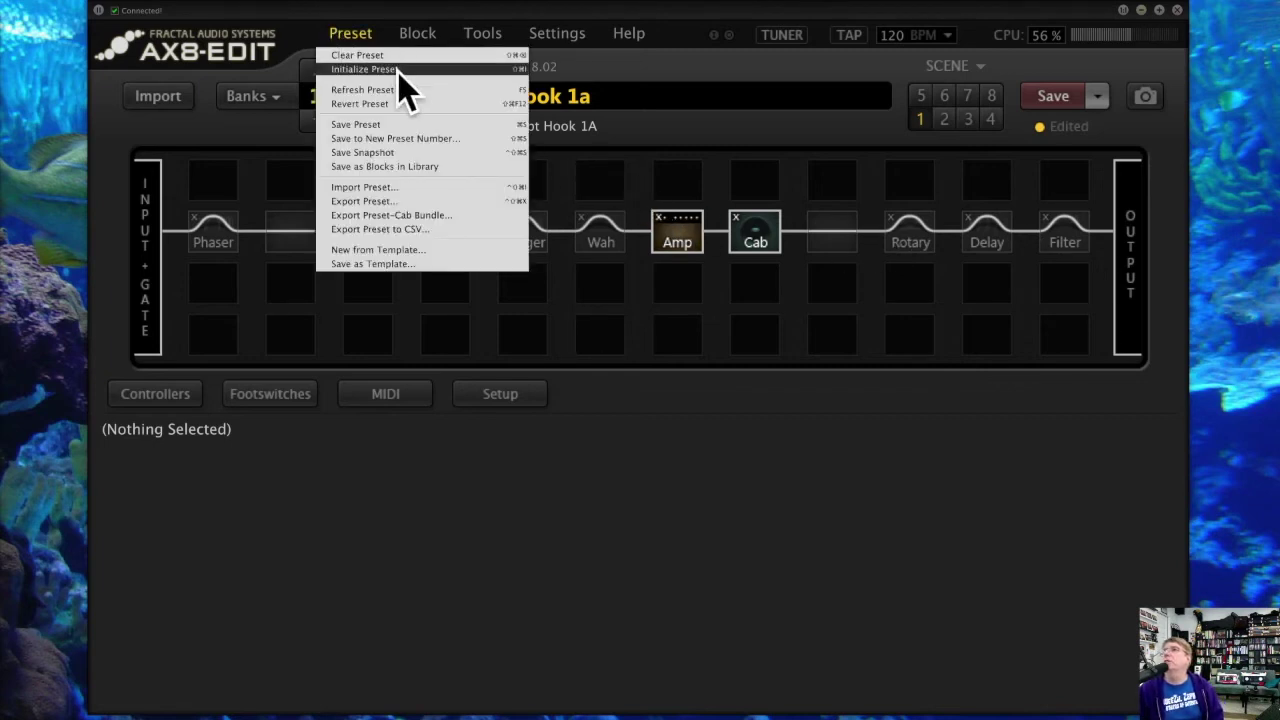
pyautogui.click(286, 23)
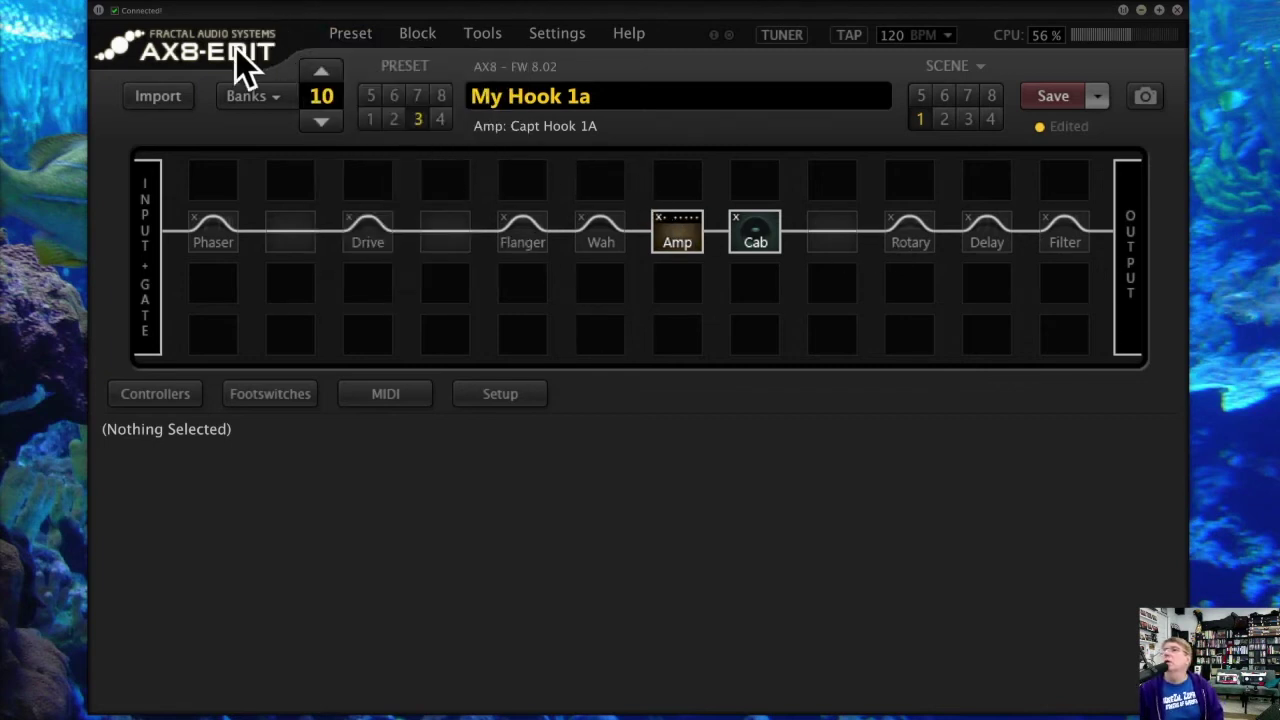
pyautogui.click(346, 32)
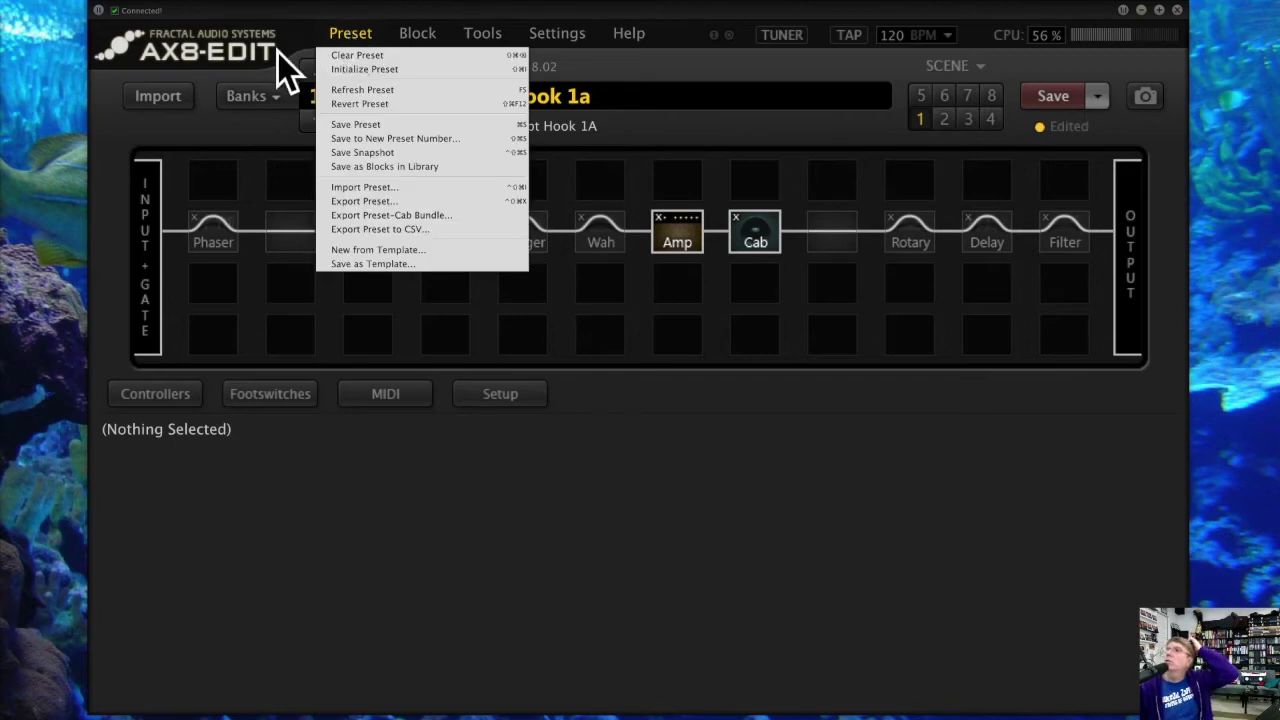
pyautogui.click(195, 115)
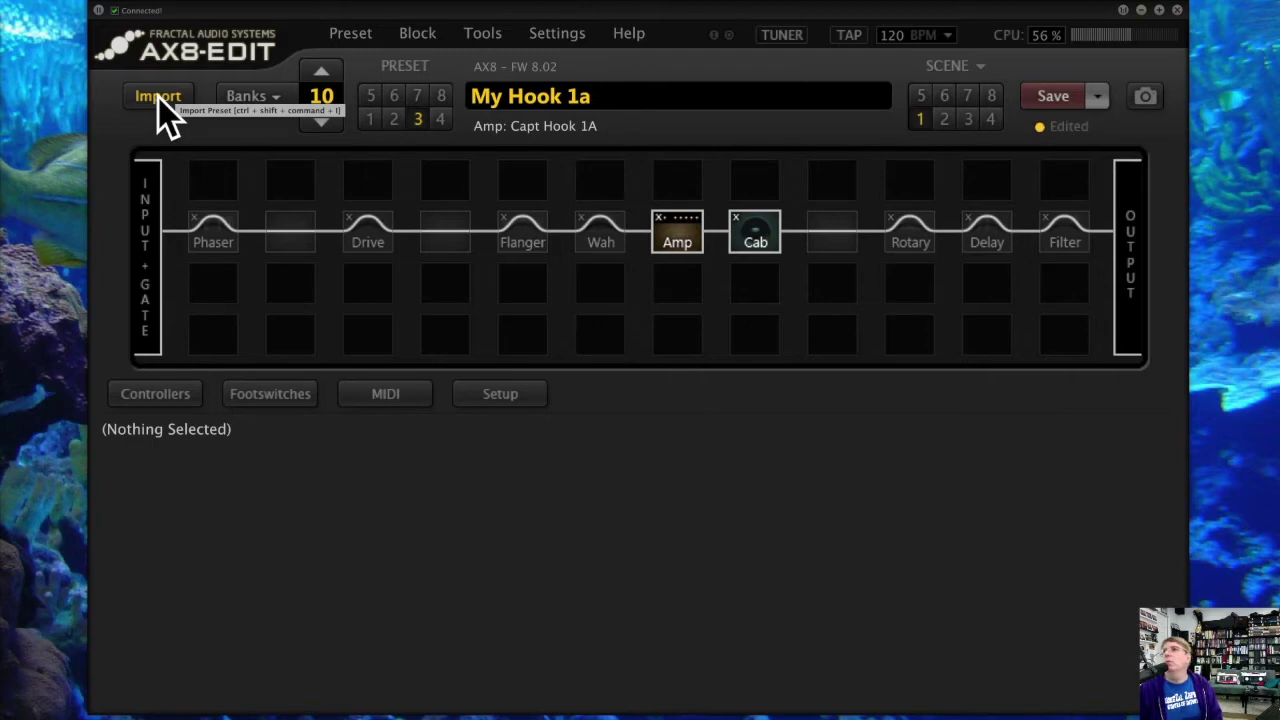
pyautogui.click(158, 96)
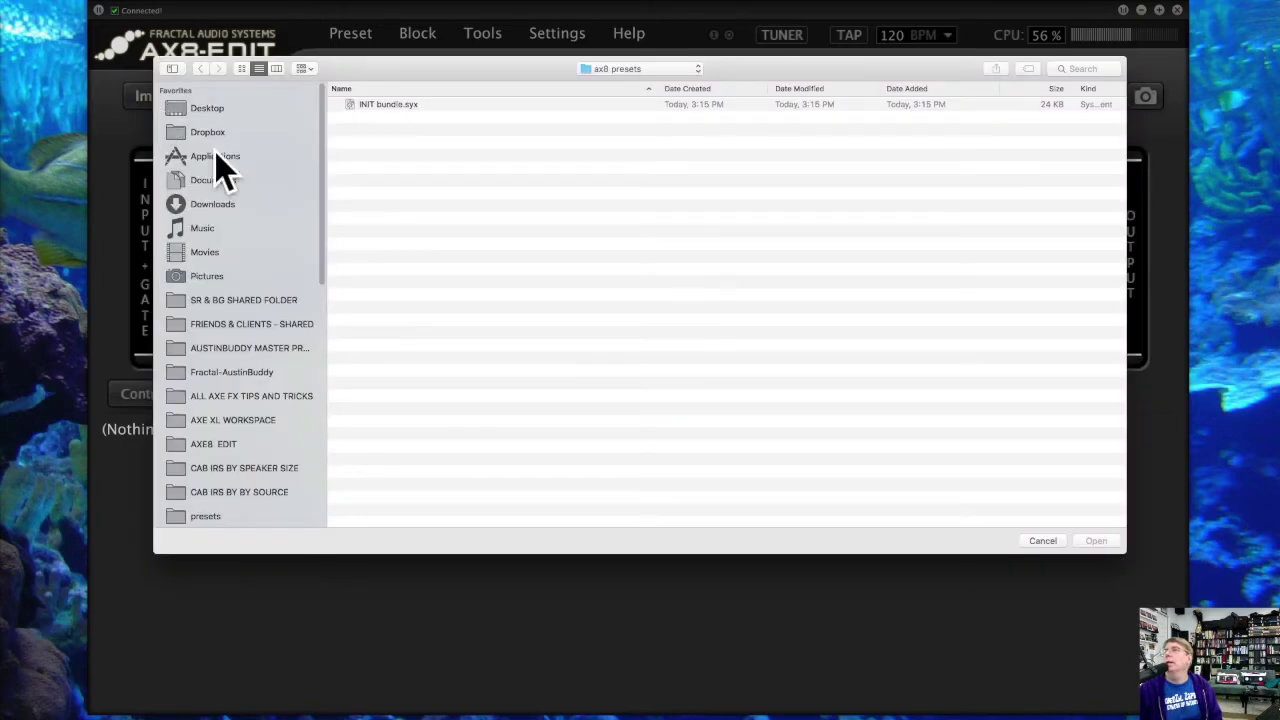
pyautogui.click(1043, 541)
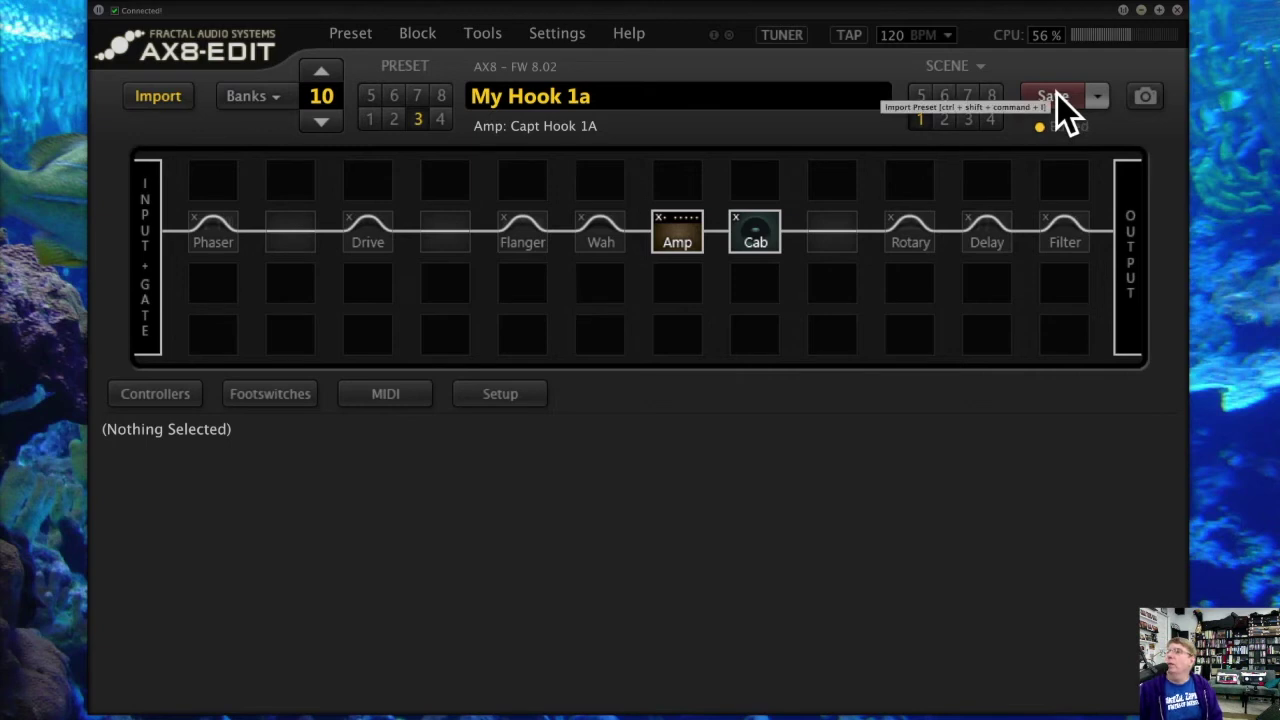
pyautogui.click(1100, 96)
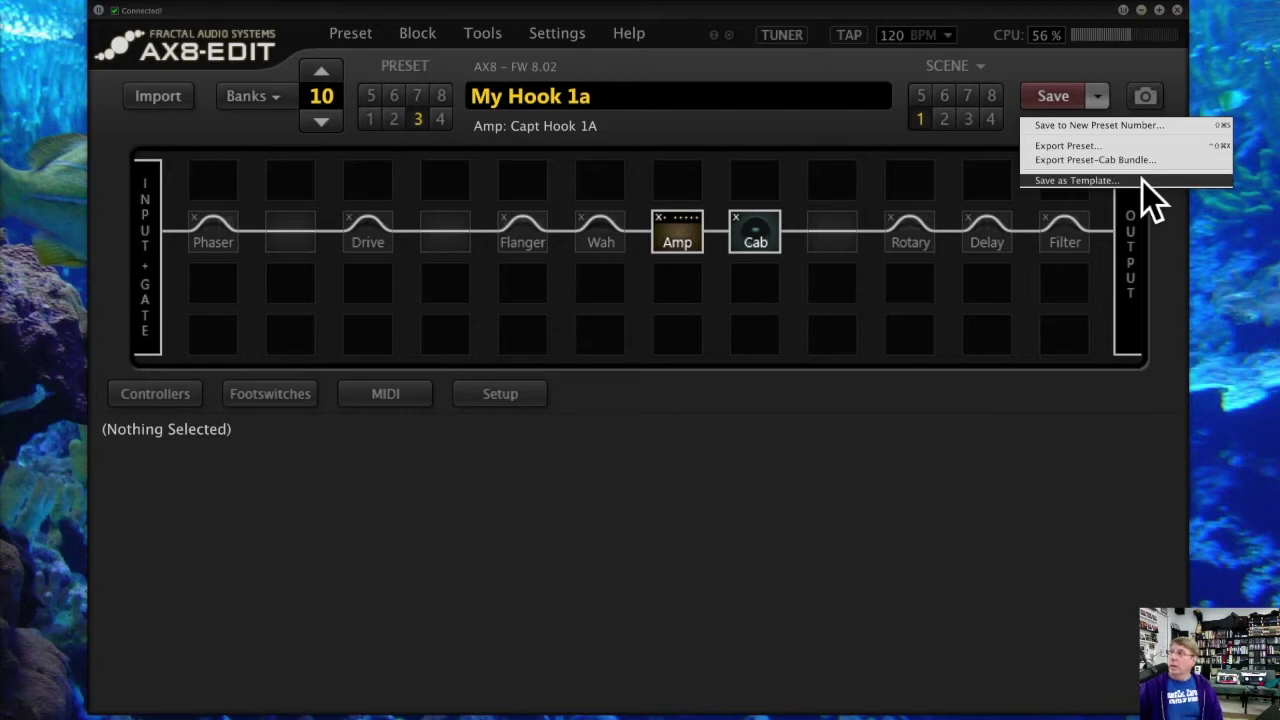
pyautogui.click(1071, 63)
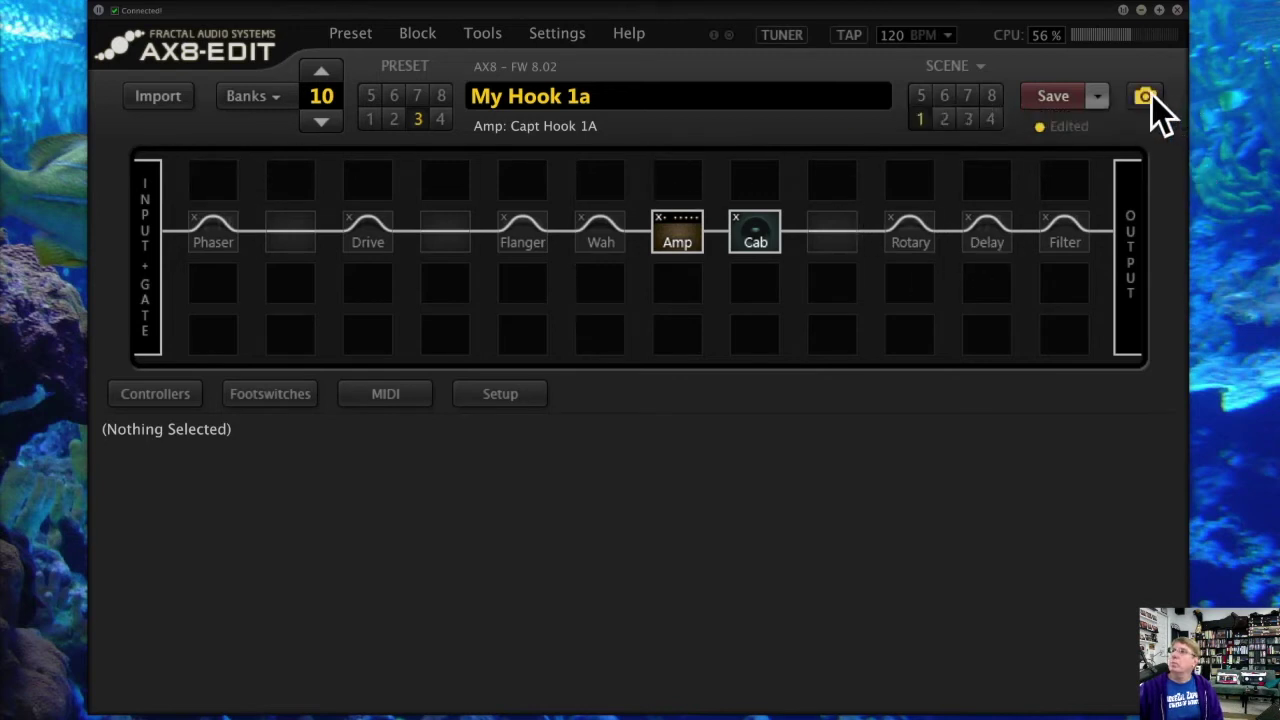
# Step: Look over the block commands and view the Amp, Phaser, Flanger and Wah blocks in the signal chain
pyautogui.click(683, 230)
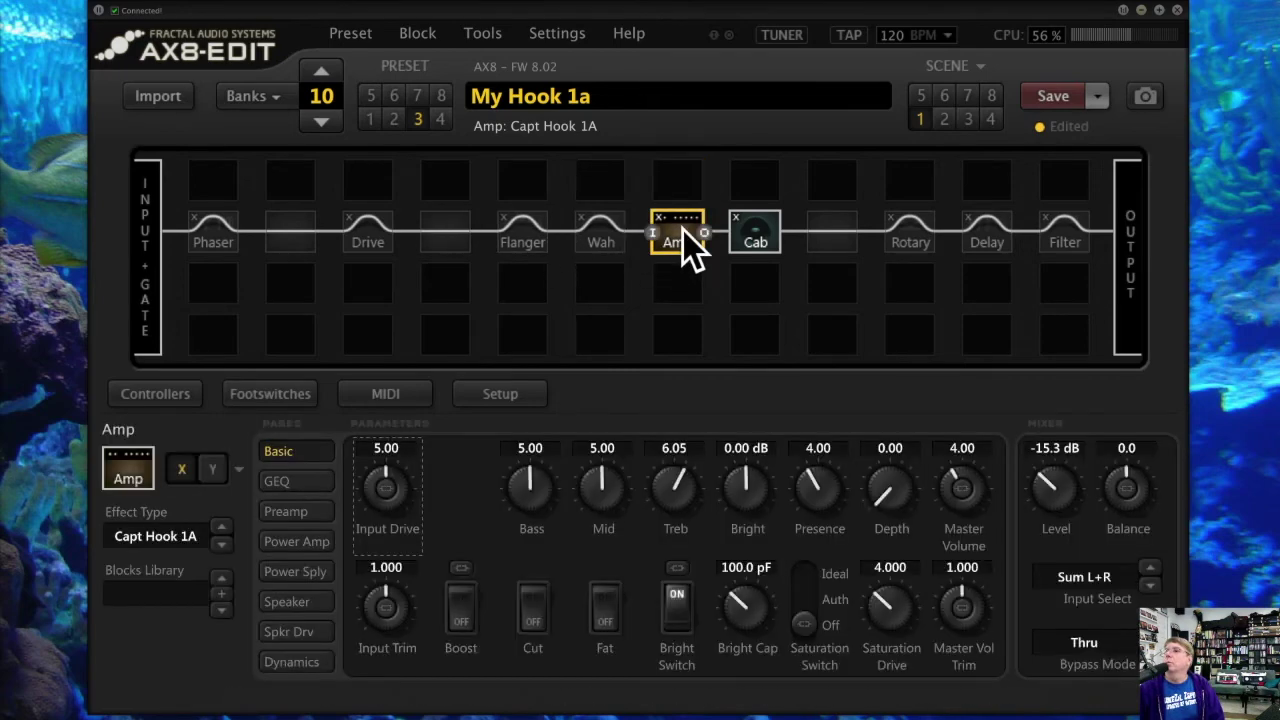
pyautogui.click(418, 34)
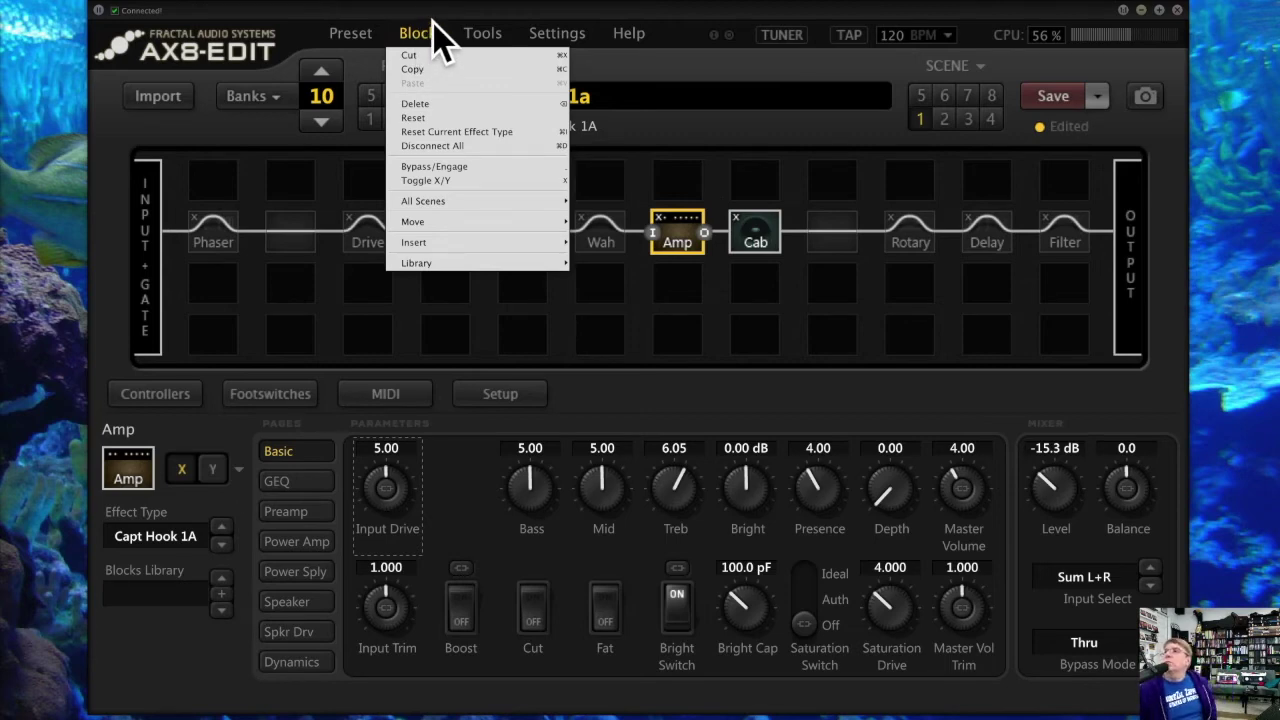
pyautogui.click(215, 238)
pyautogui.click(515, 235)
pyautogui.click(612, 236)
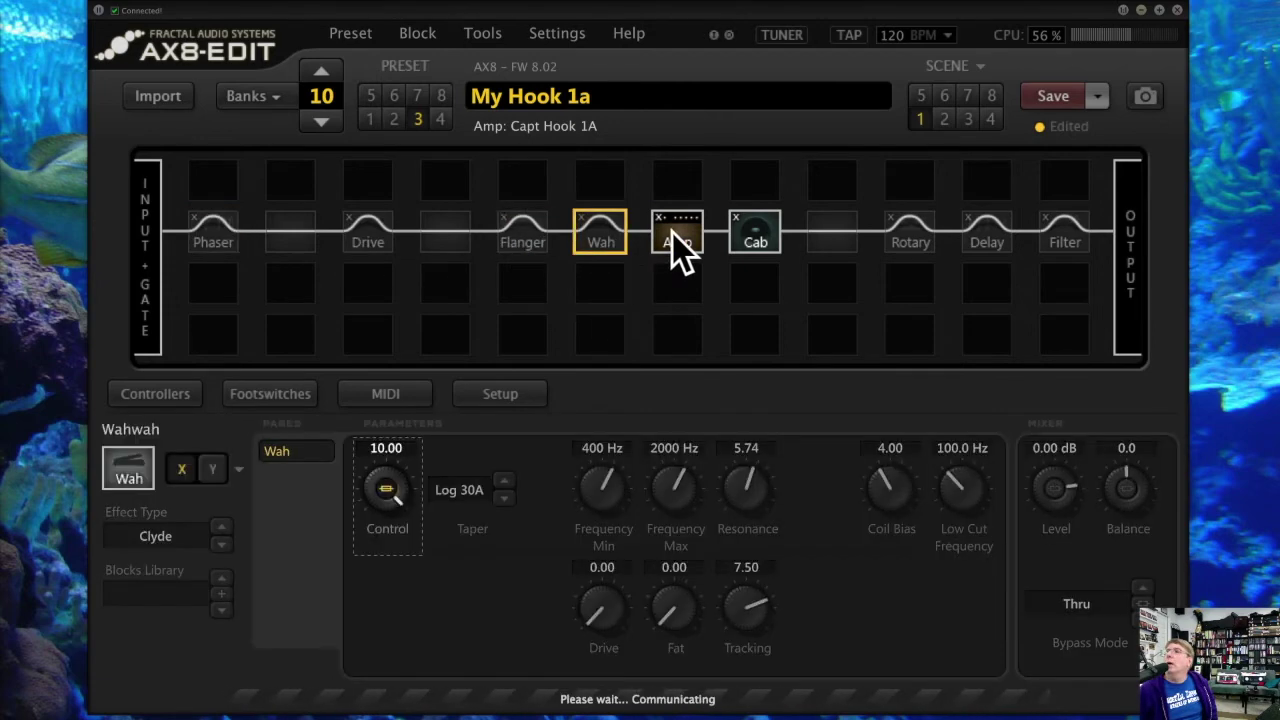
pyautogui.click(673, 234)
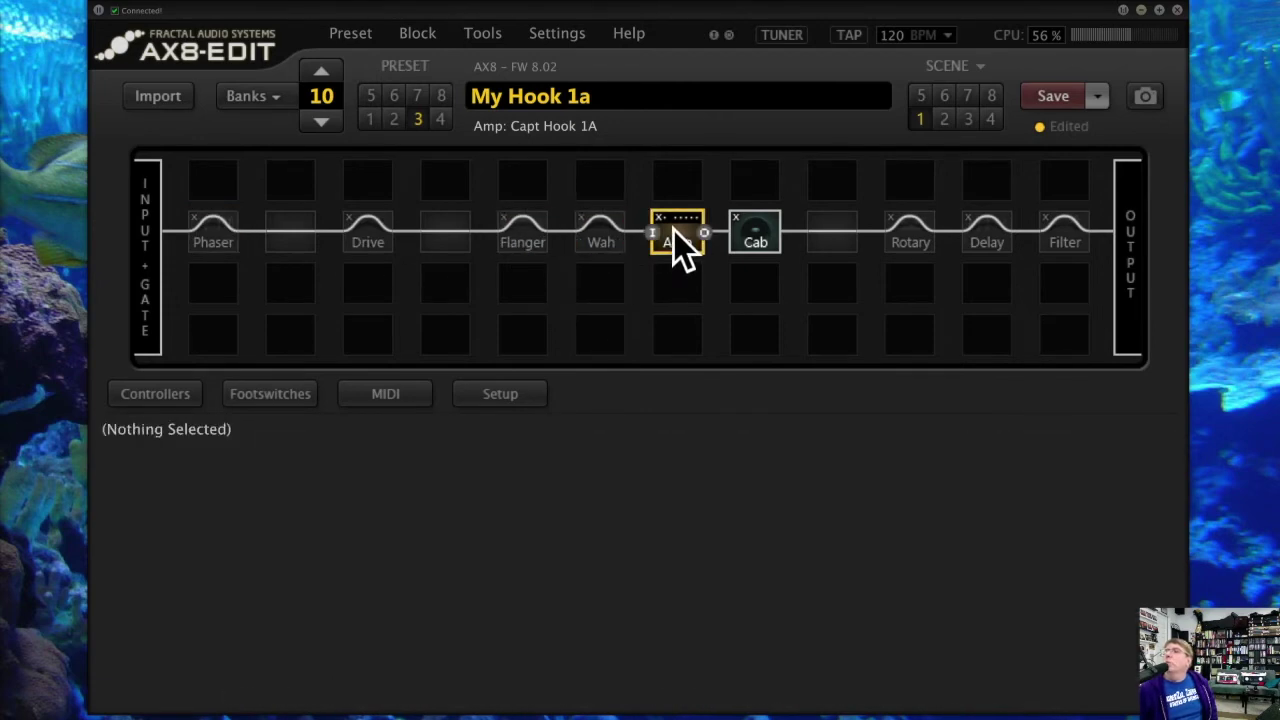
pyautogui.click(595, 236)
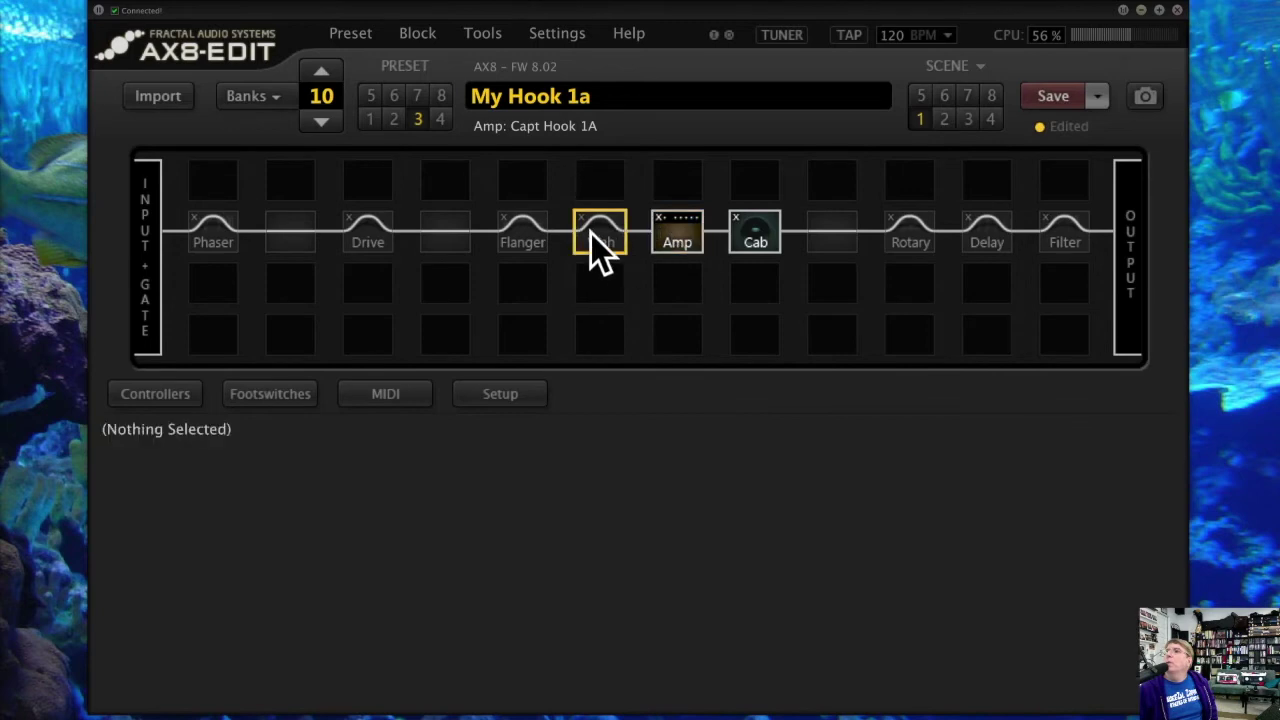
# Step: Cut the Amp block from the signal chain between the Wah and Cab blocks
pyautogui.click(672, 232)
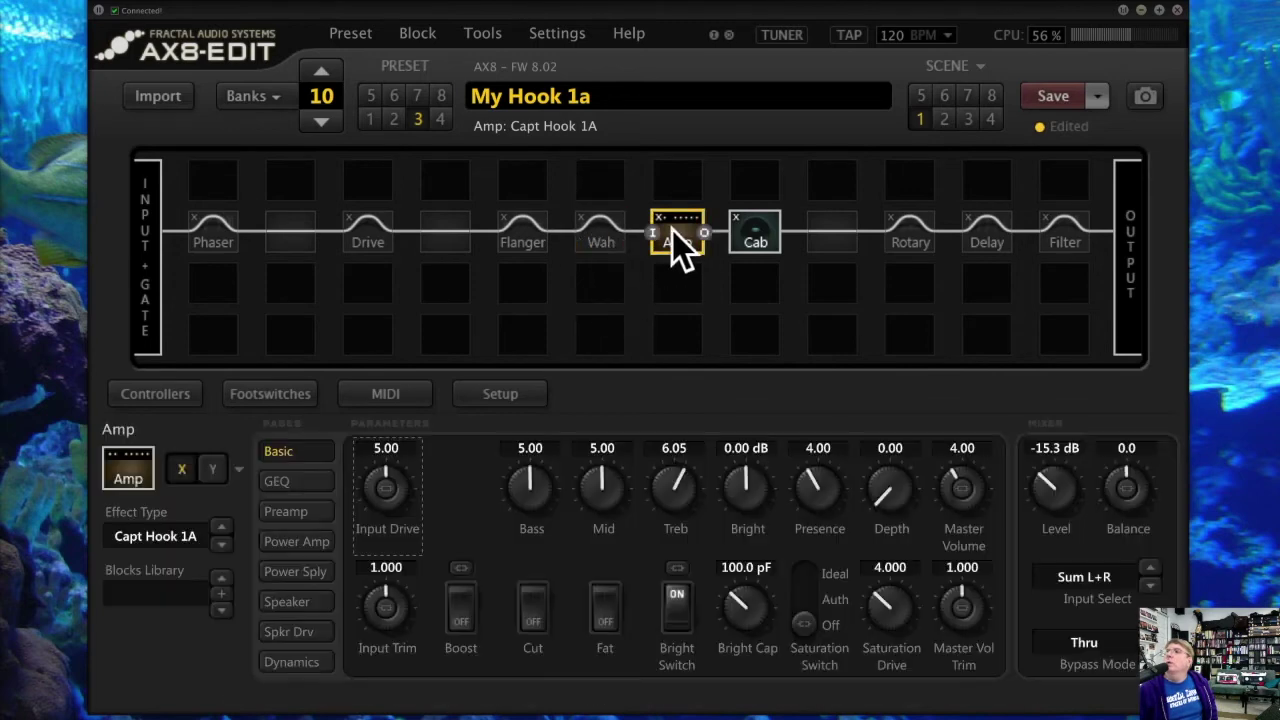
pyautogui.click(413, 38)
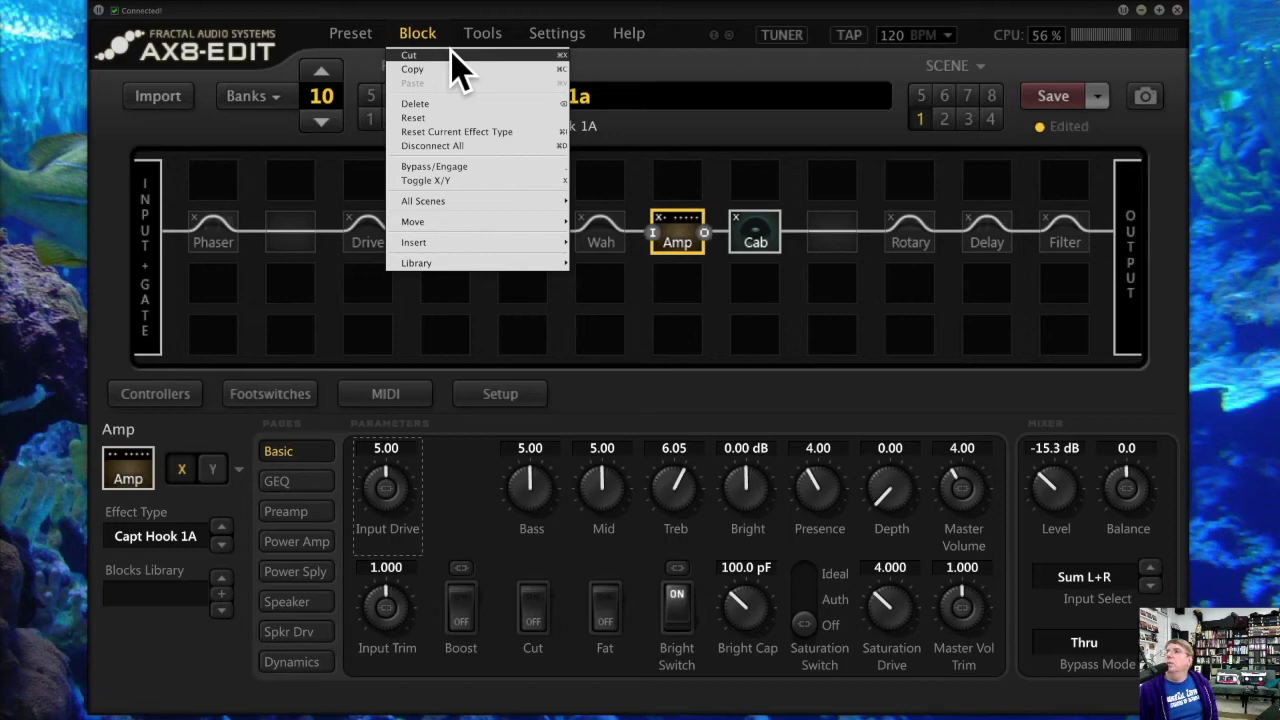
pyautogui.click(451, 55)
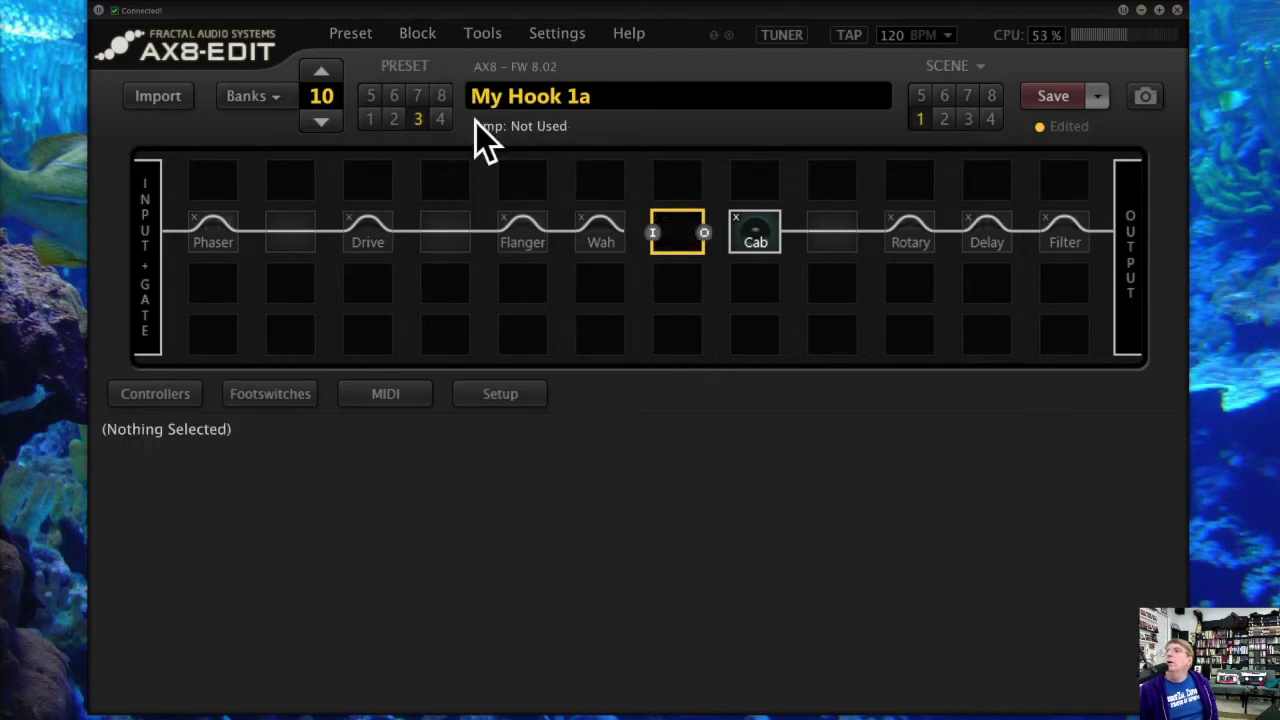
# Step: Paste the Amp block back into the empty slot and reconnect it between the Wah and Cab blocks
pyautogui.rightClick(671, 227)
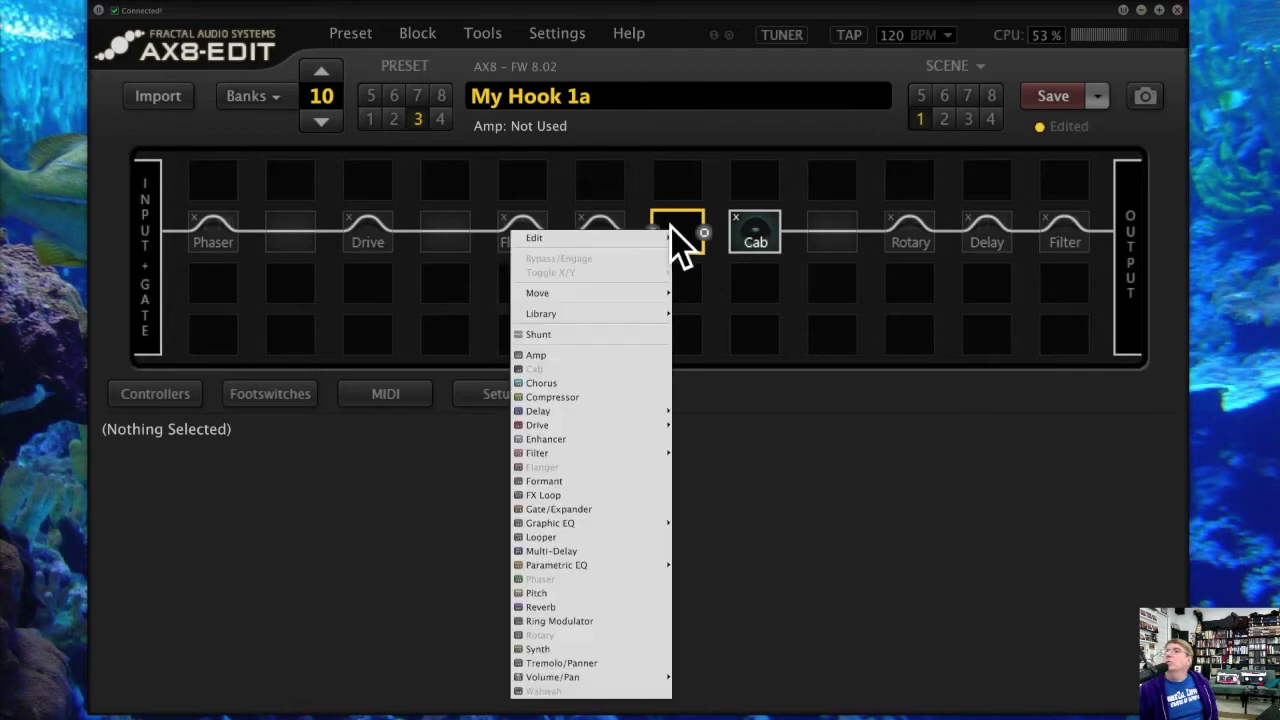
pyautogui.moveTo(631, 238)
pyautogui.click(753, 265)
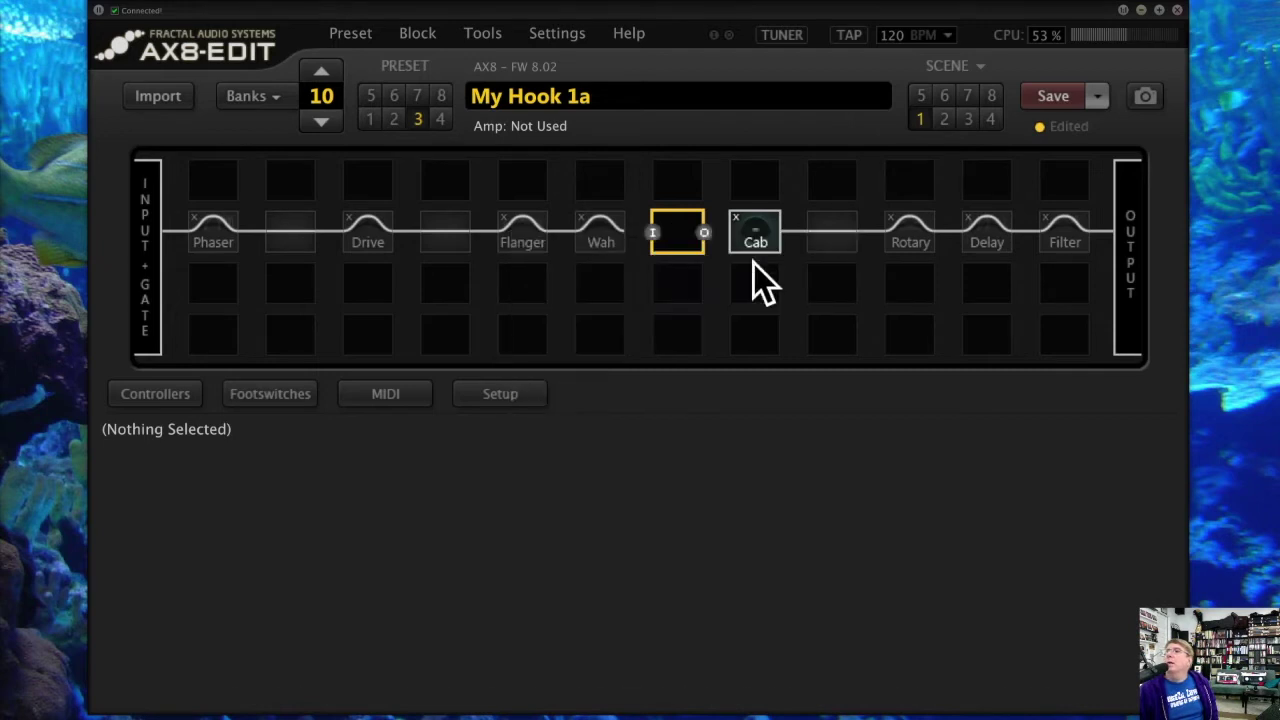
pyautogui.click(624, 232)
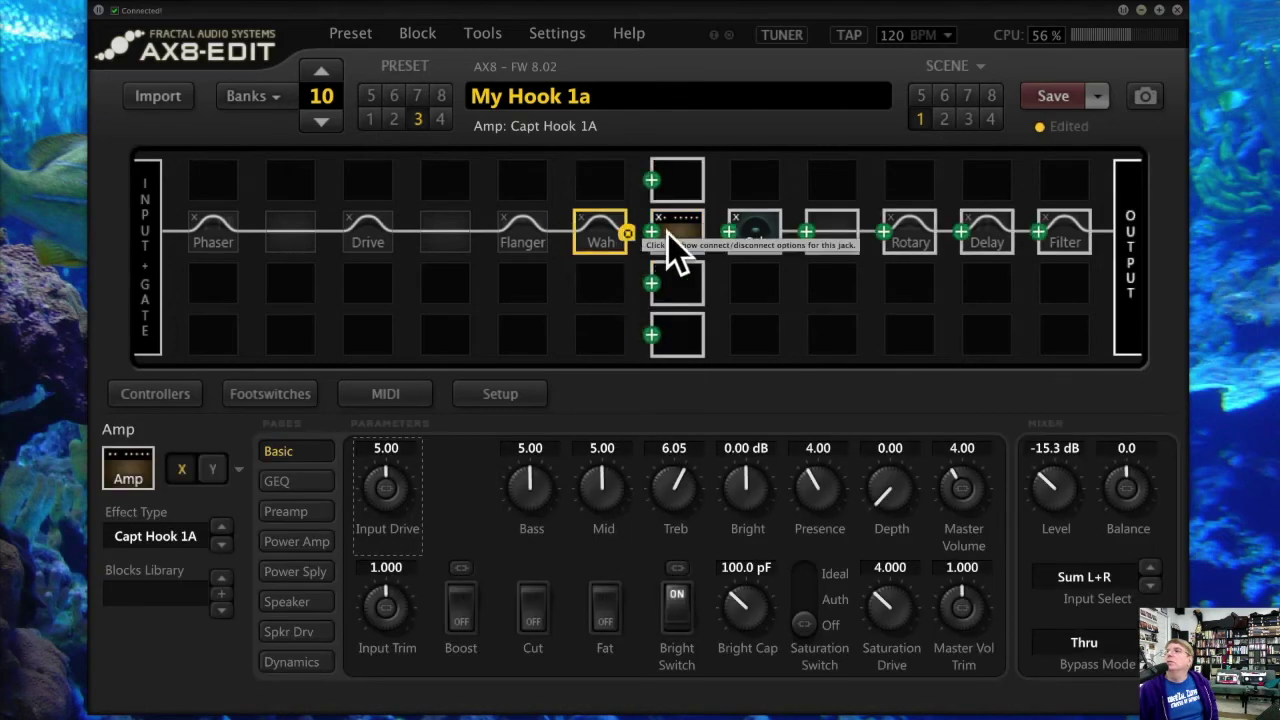
pyautogui.click(728, 232)
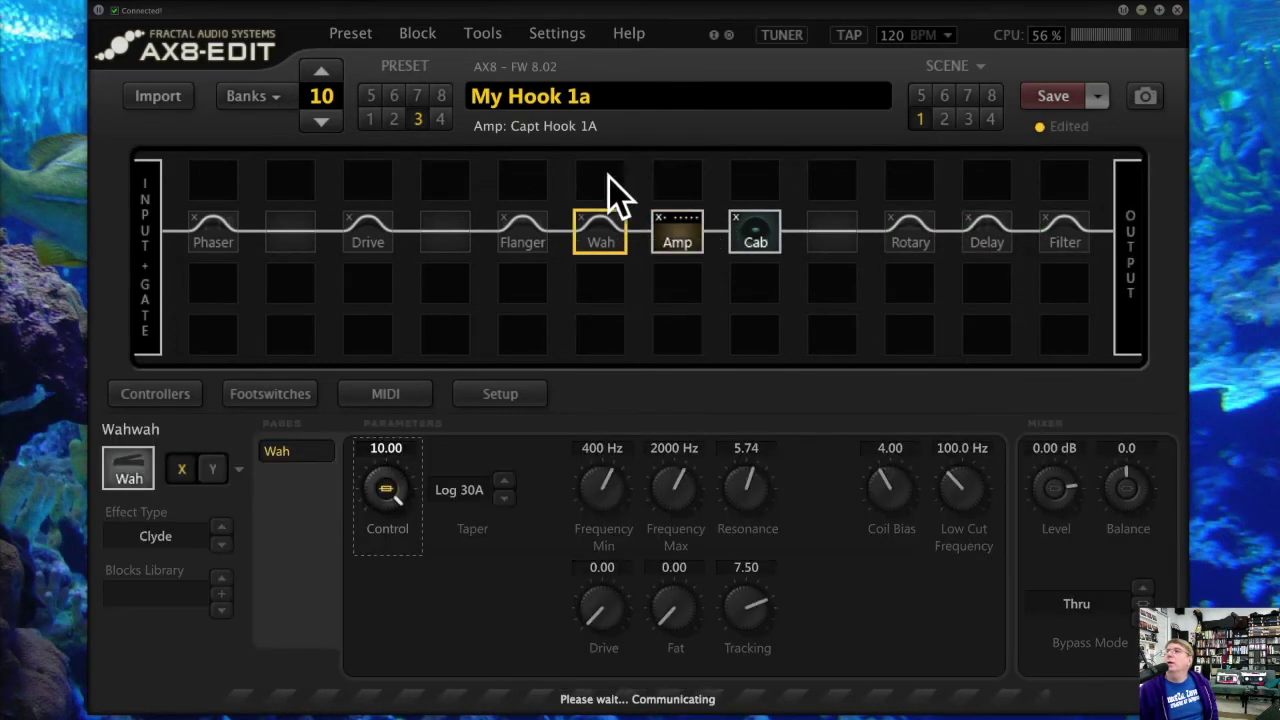
# Step: Copy the Delay block between the Rotary and Filter blocks of the My Hook 1a preset
pyautogui.click(410, 33)
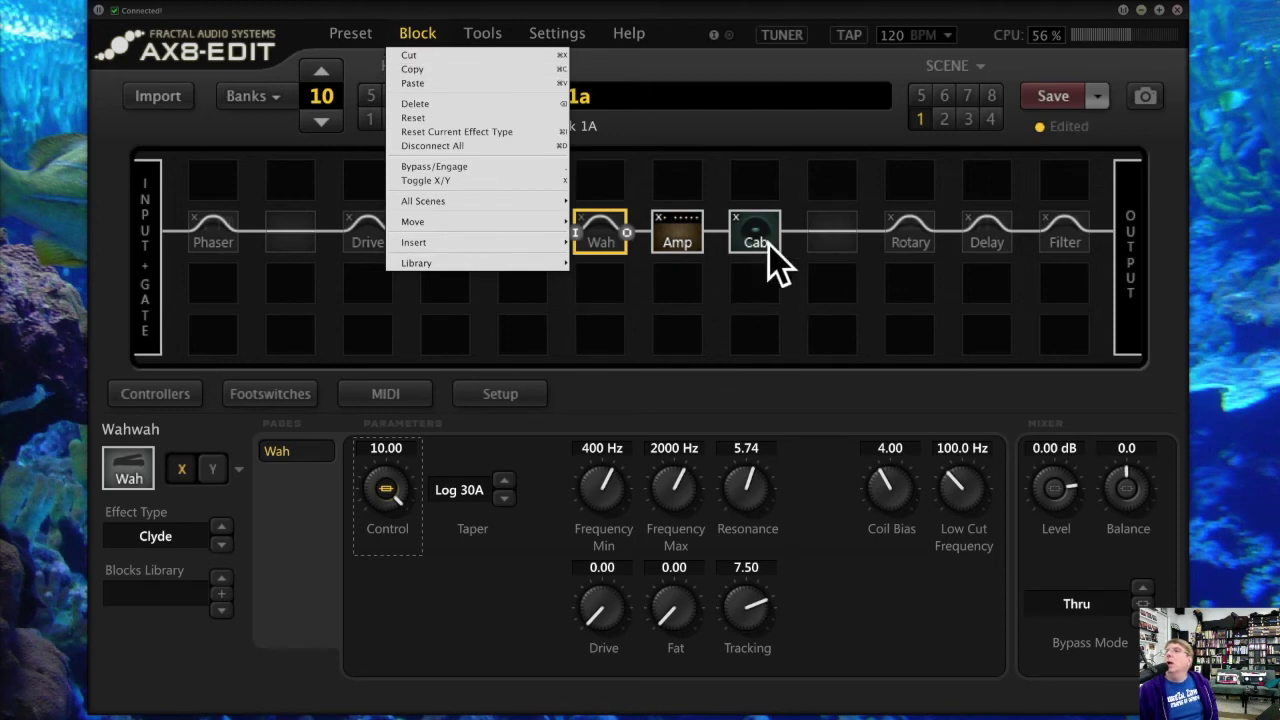
pyautogui.click(725, 300)
pyautogui.click(982, 228)
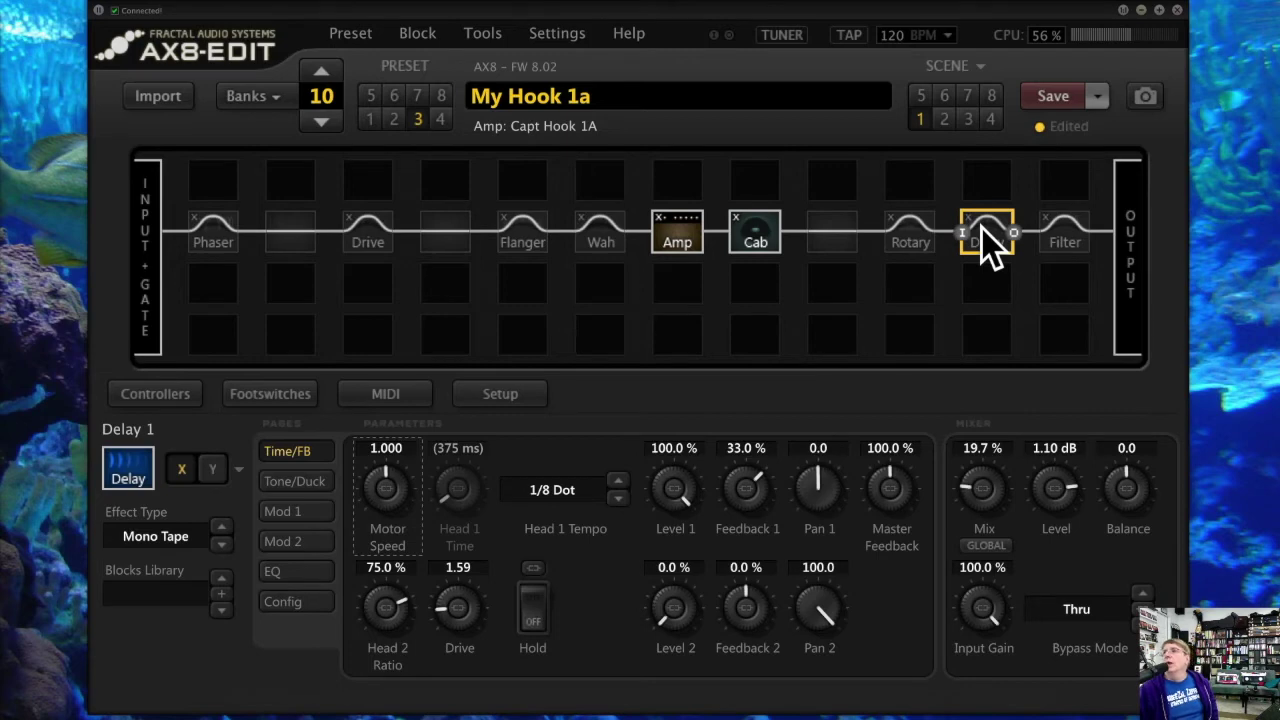
pyautogui.click(414, 33)
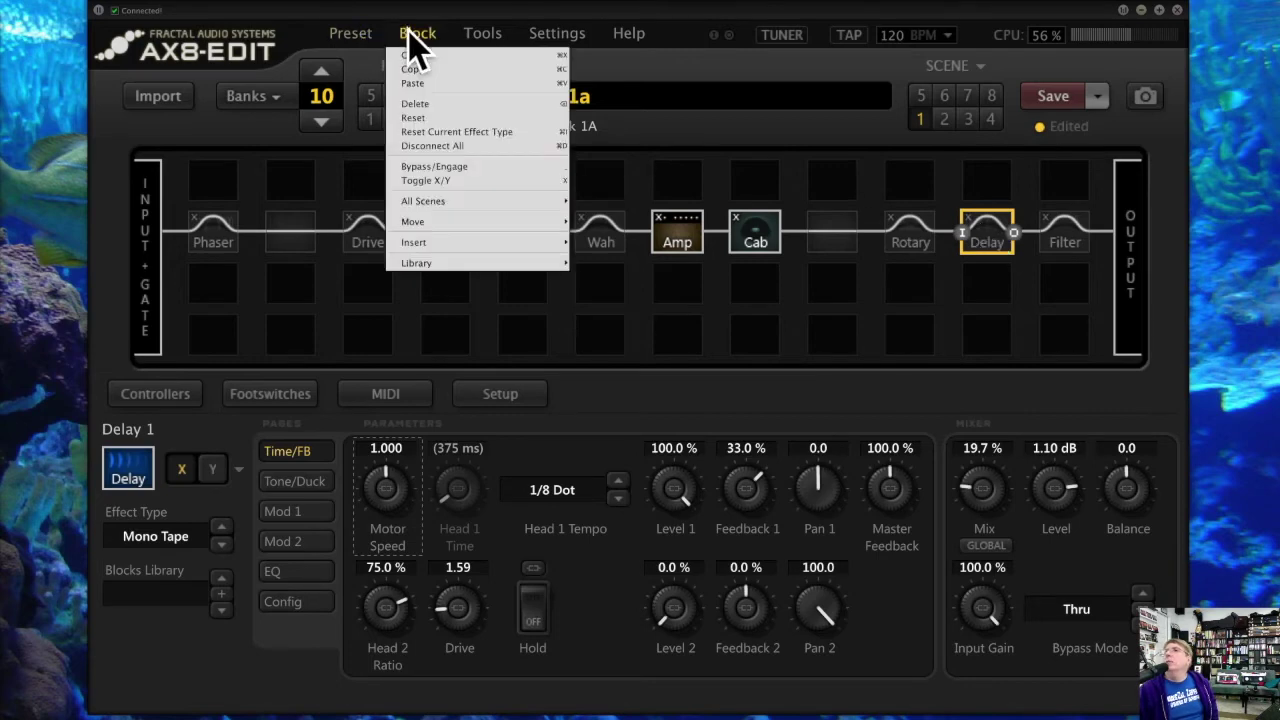
pyautogui.click(435, 70)
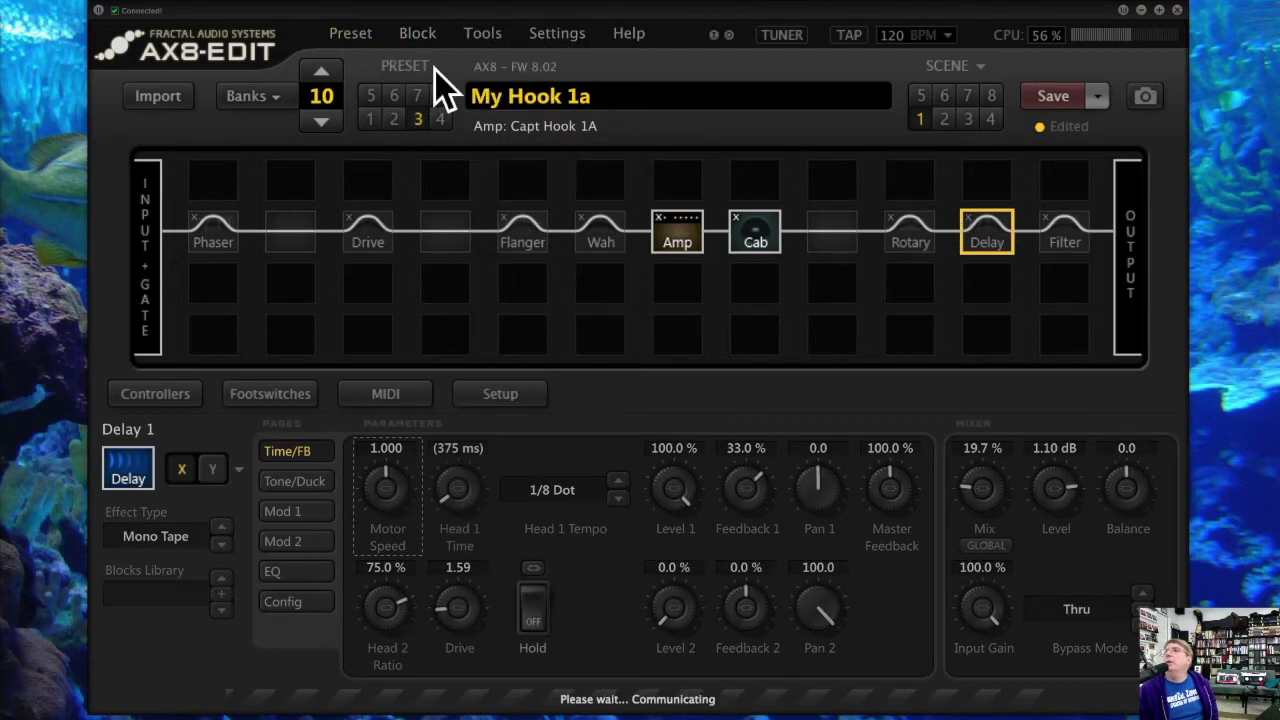
# Step: Load the INIT preset in bank 10, slot 4, and paste the copied Delay block into the slot directly after Cab
pyautogui.click(260, 99)
pyautogui.click(884, 187)
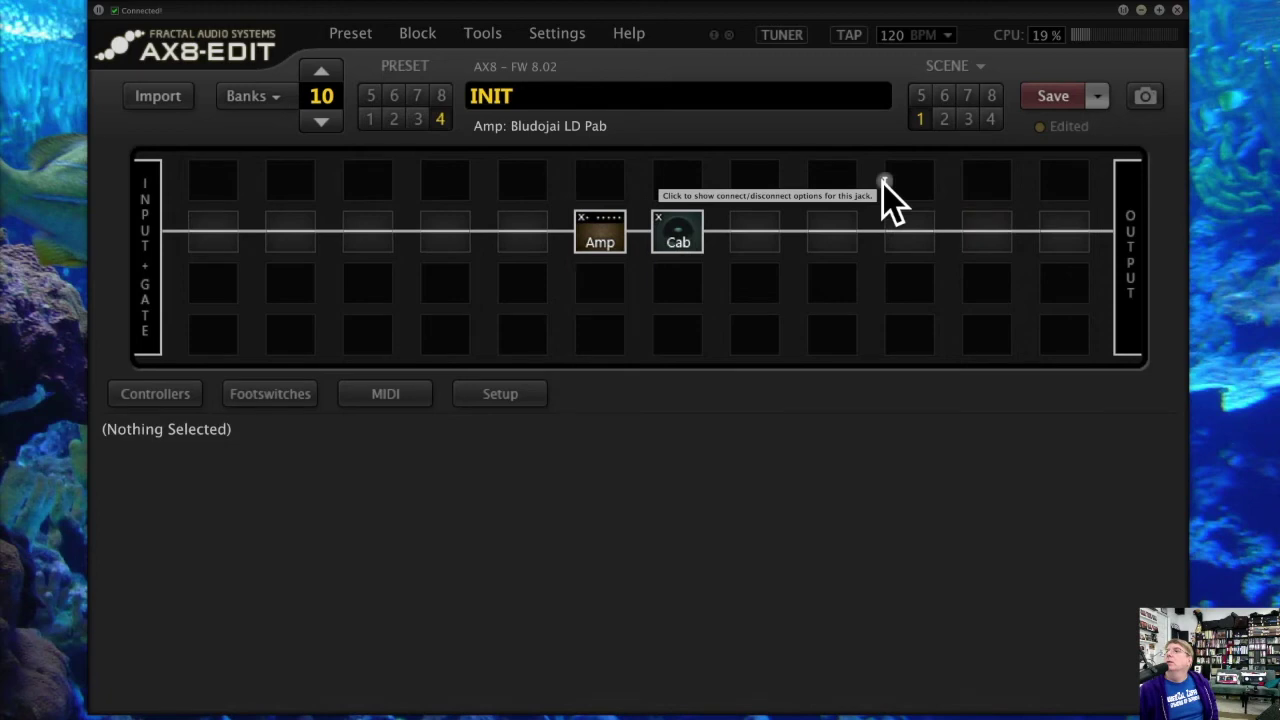
pyautogui.click(768, 239)
pyautogui.rightClick(756, 235)
pyautogui.moveTo(723, 248)
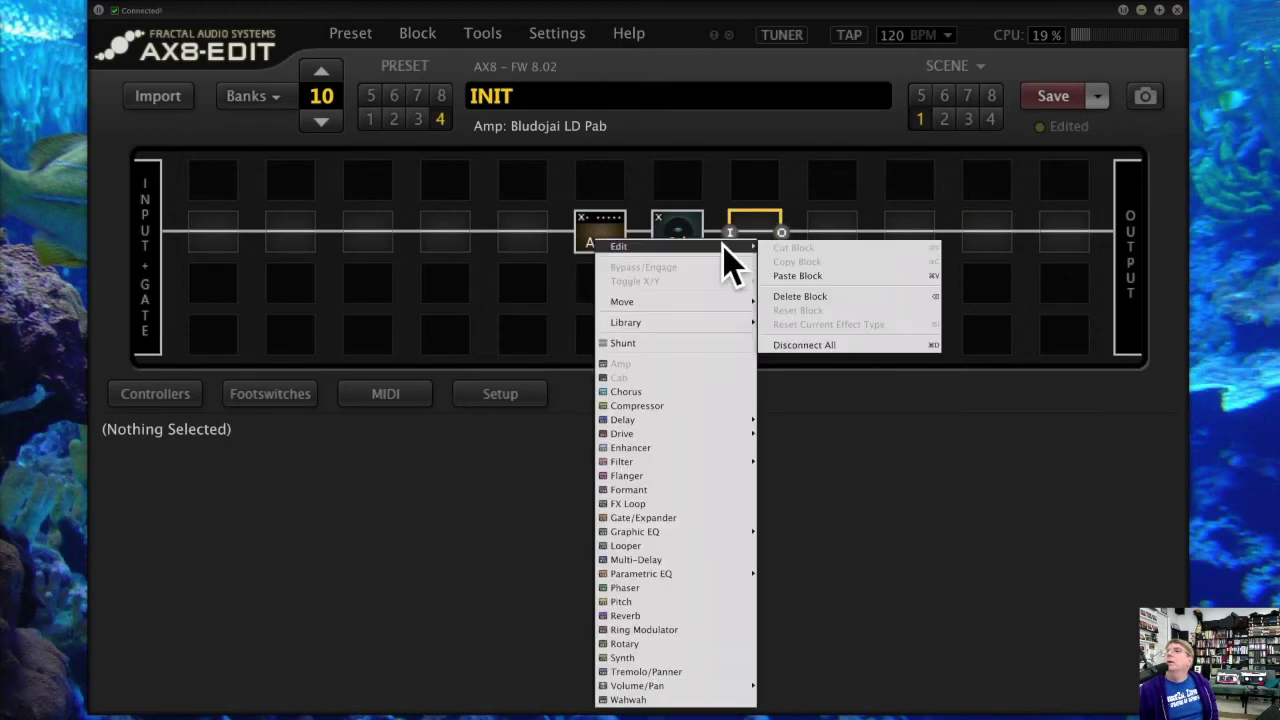
pyautogui.click(826, 272)
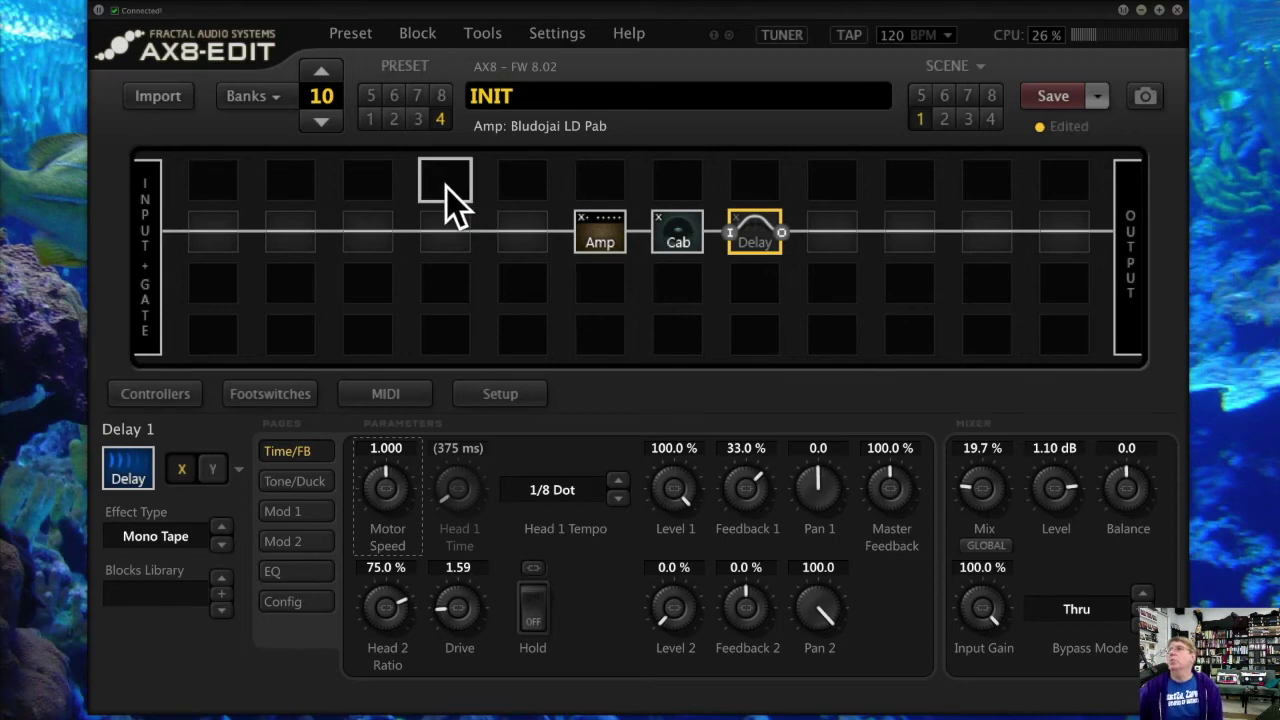
# Step: Delete the Delay block after the Cab and reconnect the Cab's output to the rest of the signal chain
pyautogui.click(420, 40)
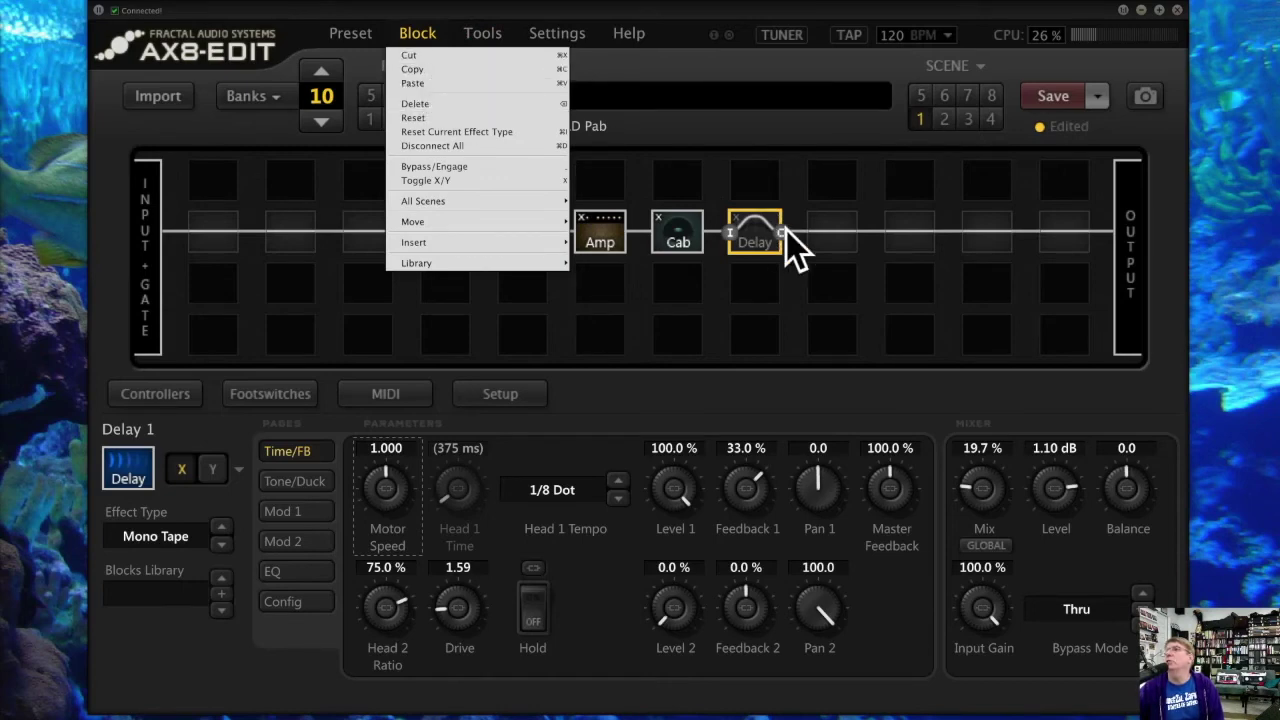
pyautogui.click(752, 226)
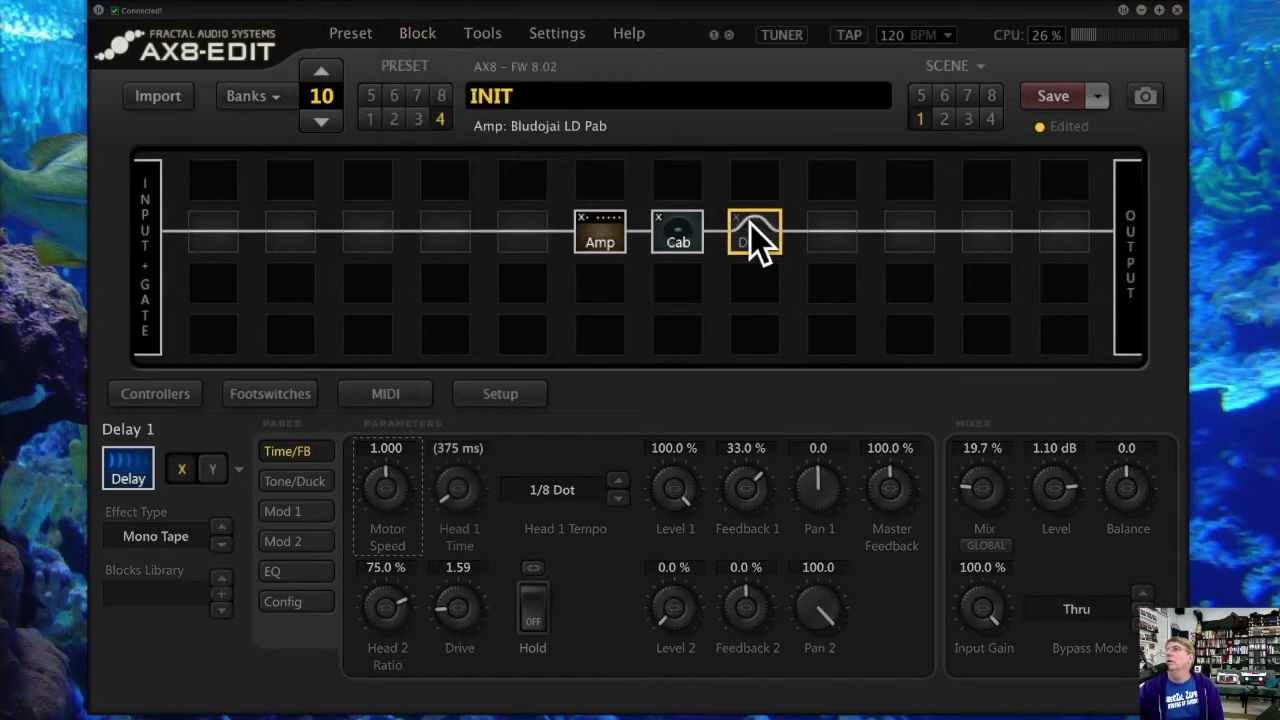
pyautogui.rightClick(750, 228)
pyautogui.moveTo(742, 236)
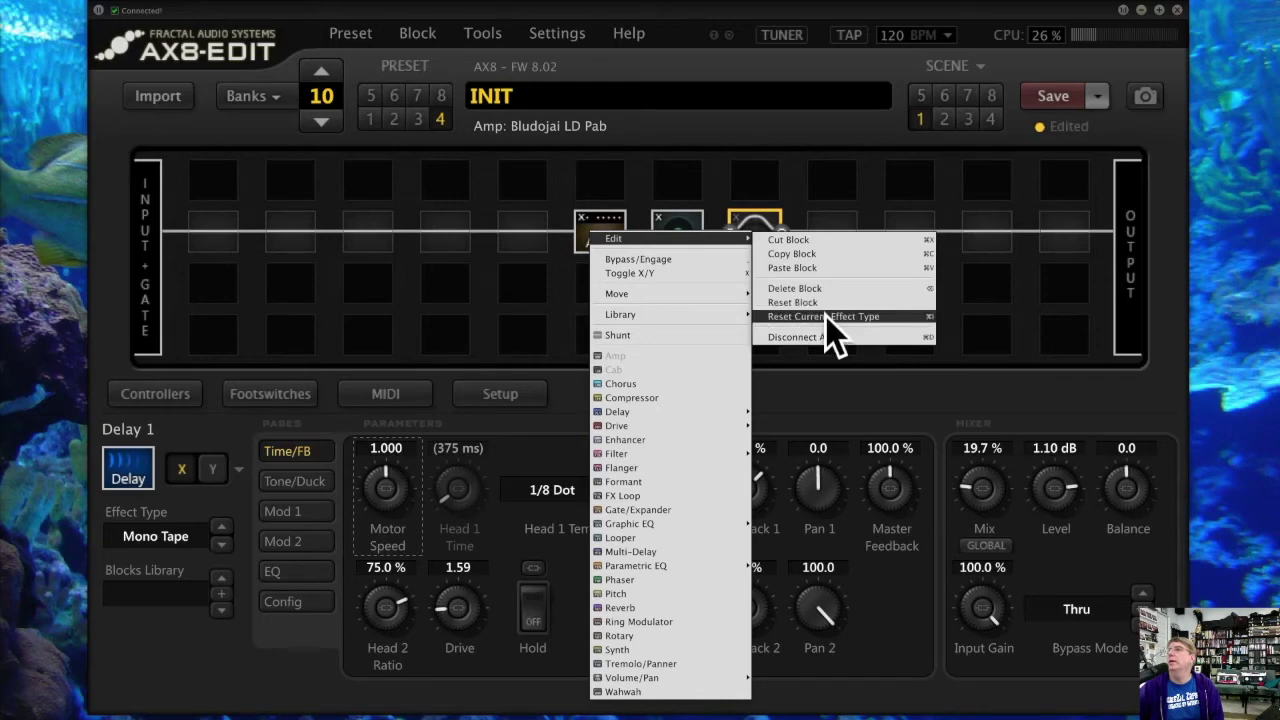
pyautogui.click(416, 33)
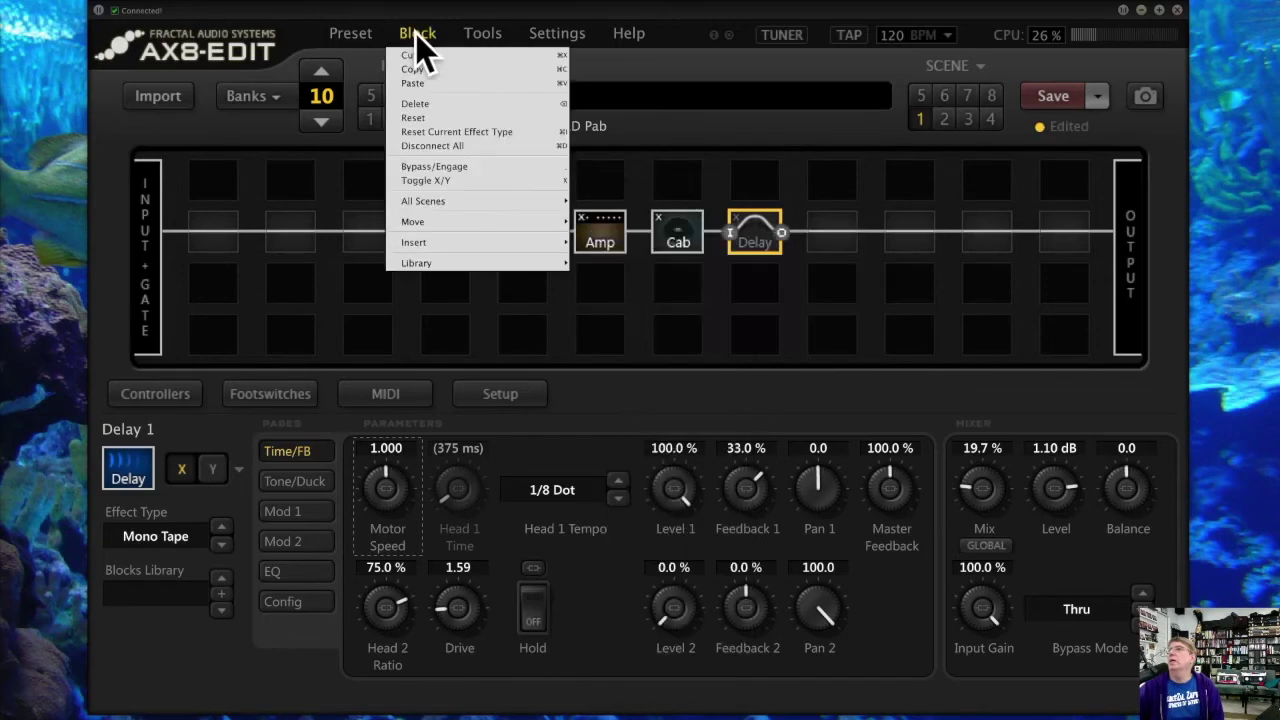
pyautogui.click(452, 101)
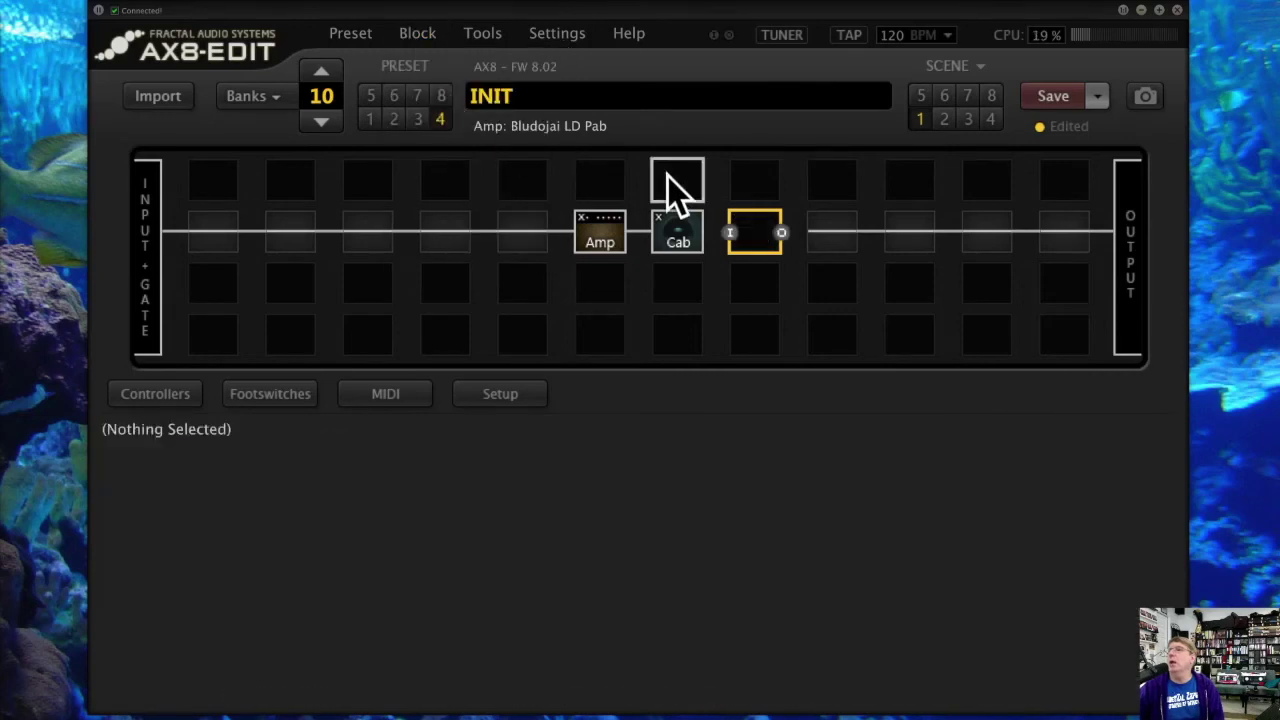
pyautogui.moveTo(704, 231); pyautogui.dragTo(799, 230)
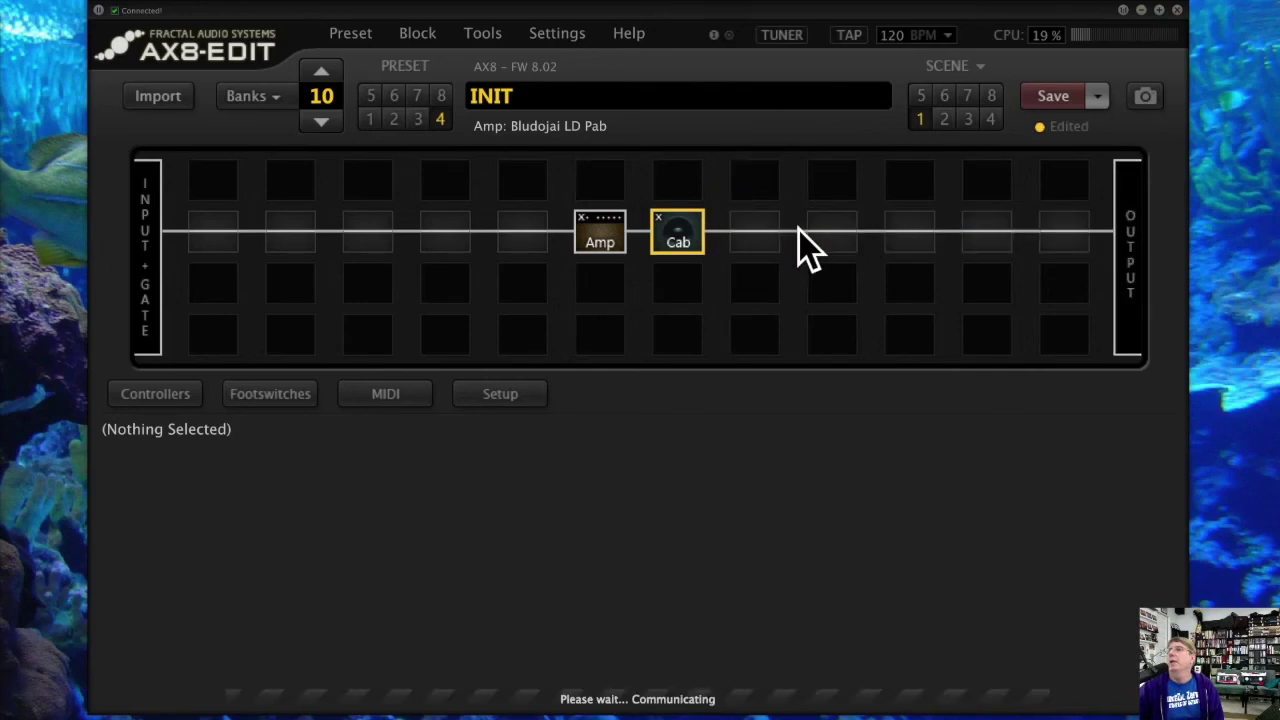
# Step: Reset the Cab block to its default settings
pyautogui.click(405, 34)
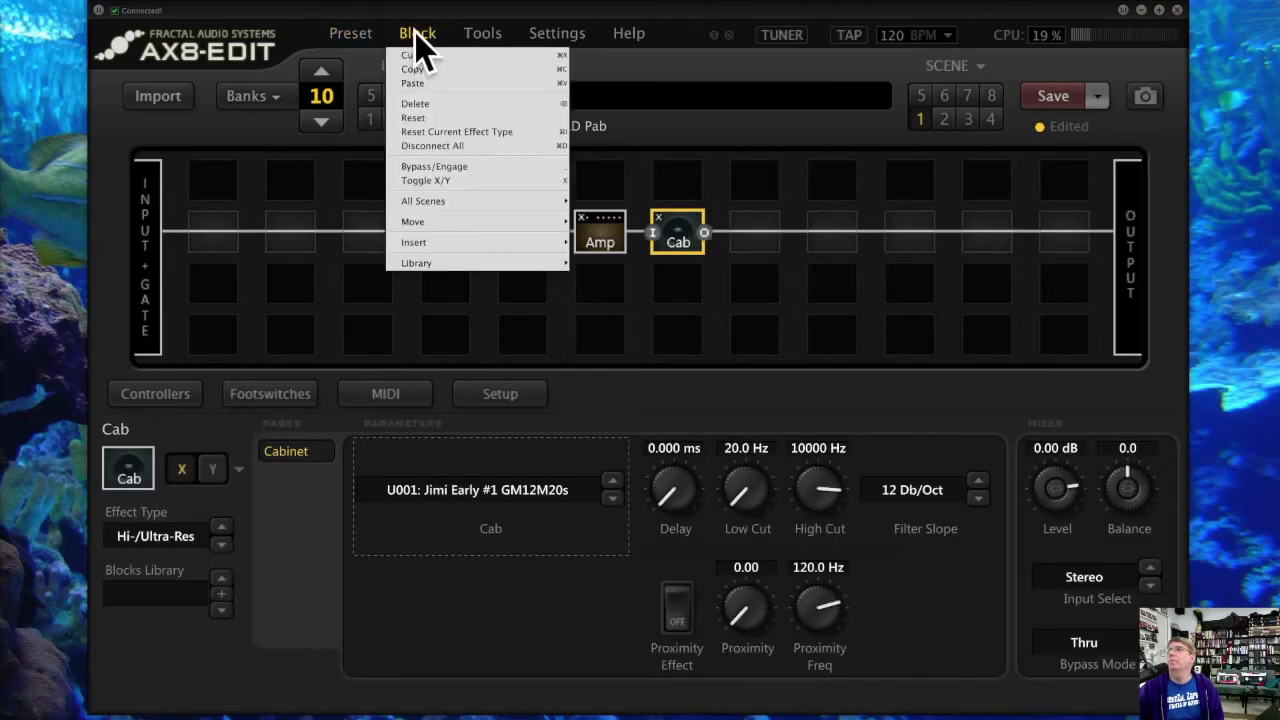
pyautogui.click(474, 112)
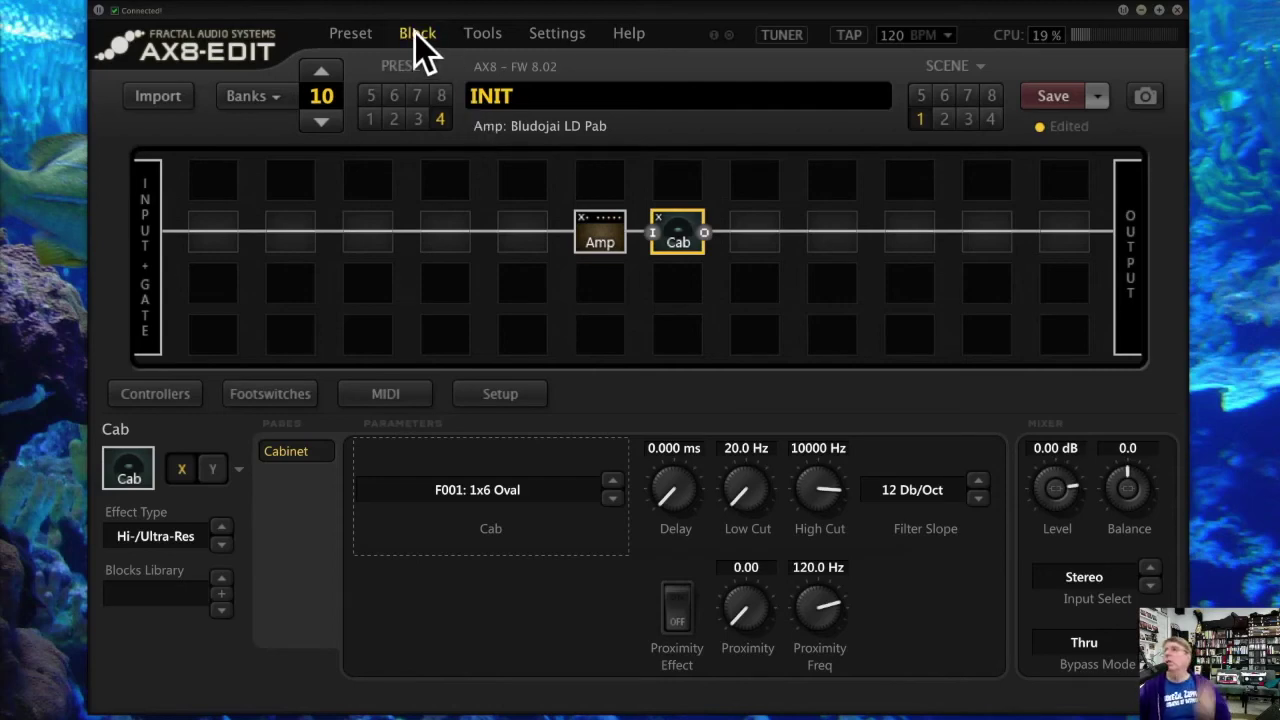
pyautogui.rightClick(755, 229)
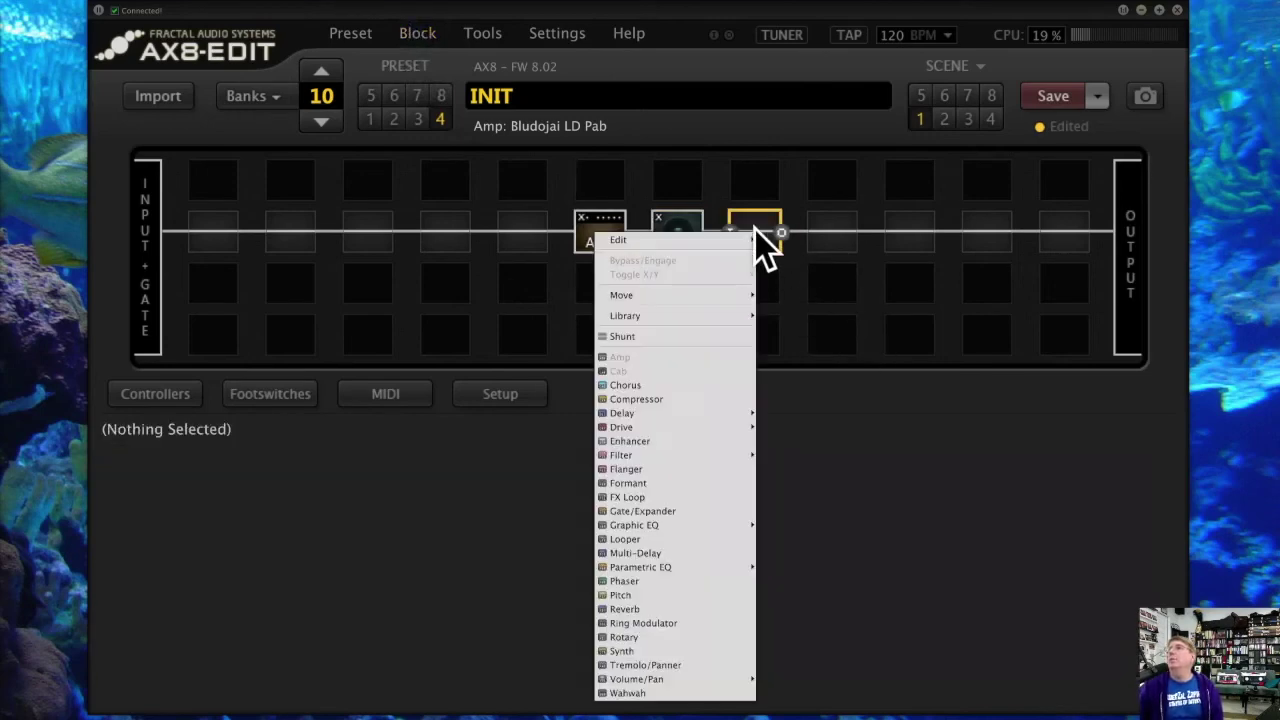
pyautogui.click(813, 298)
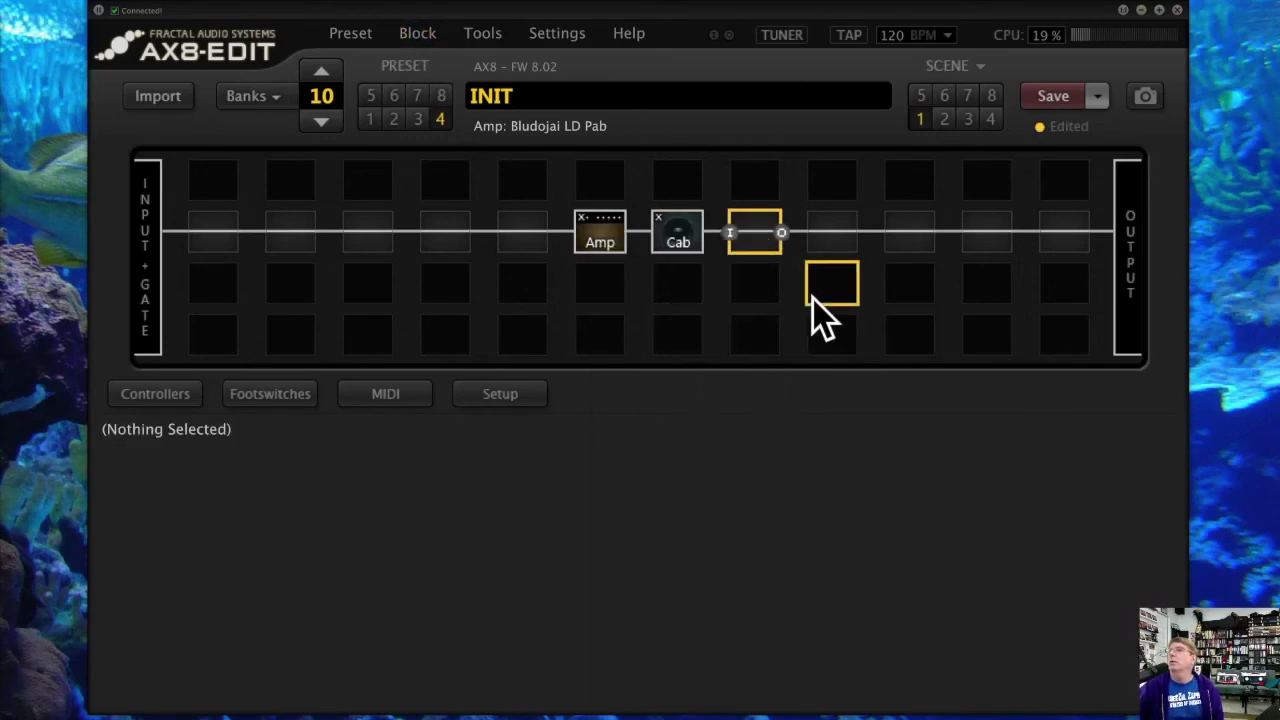
# Step: Reset the current effect type of the Cab block
pyautogui.click(677, 228)
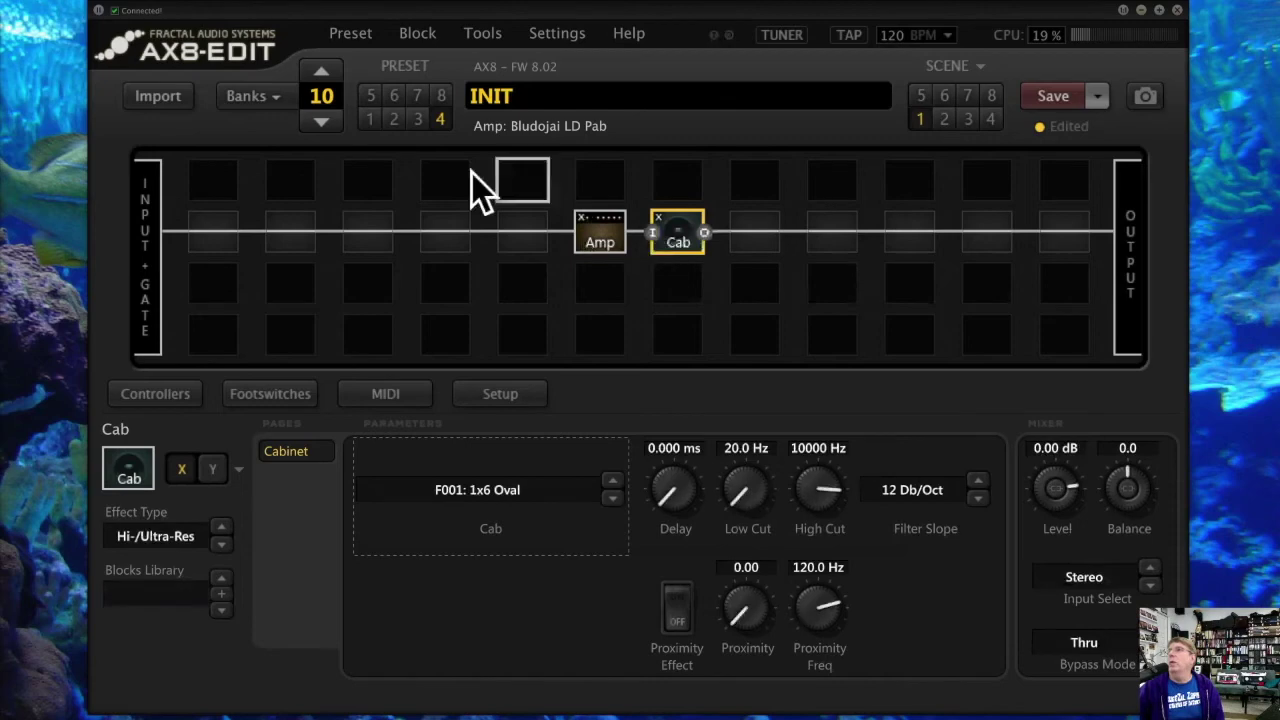
pyautogui.click(408, 34)
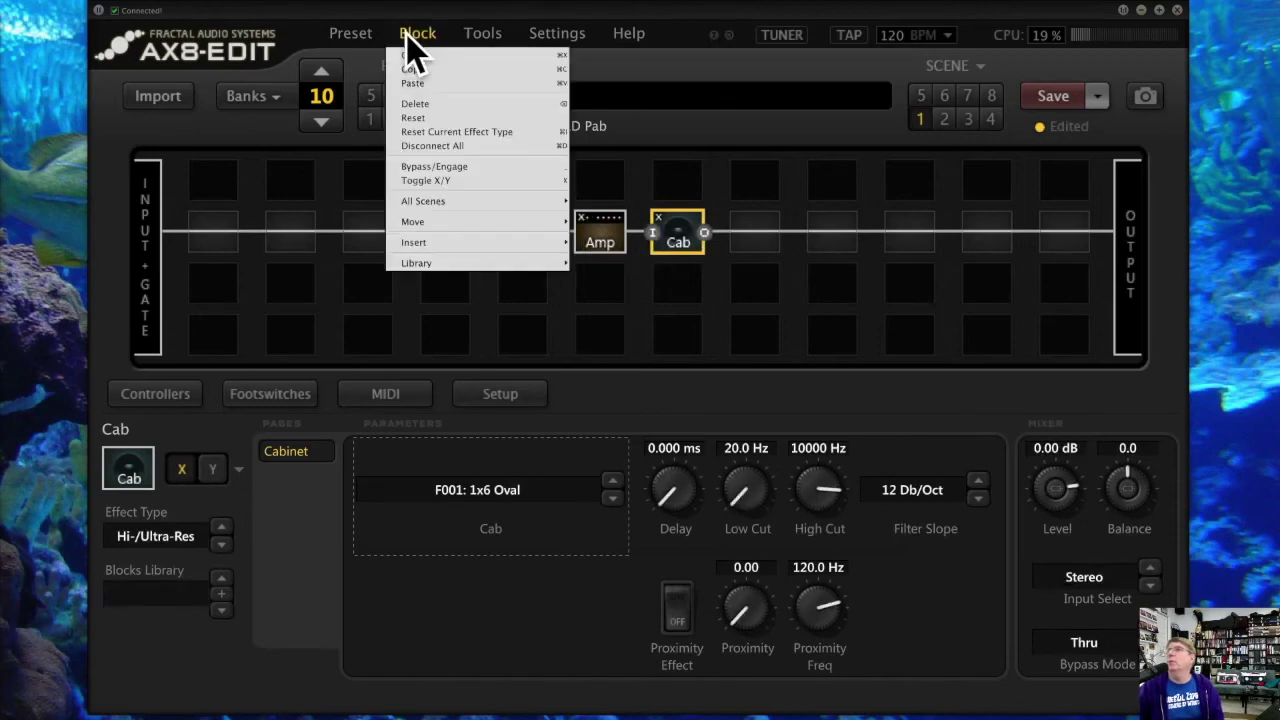
pyautogui.click(501, 131)
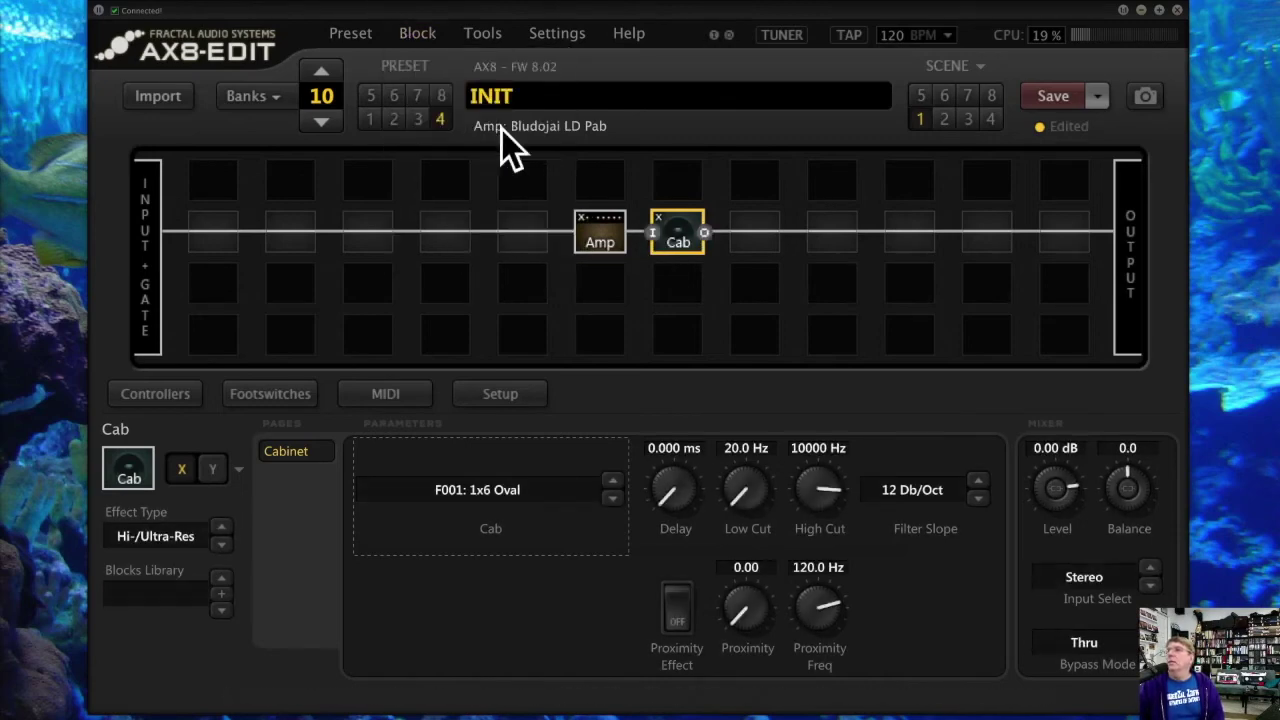
# Step: Disconnect all cables from the Cab block, then rewire the Amp through the Cab to the shunts that follow
pyautogui.click(423, 34)
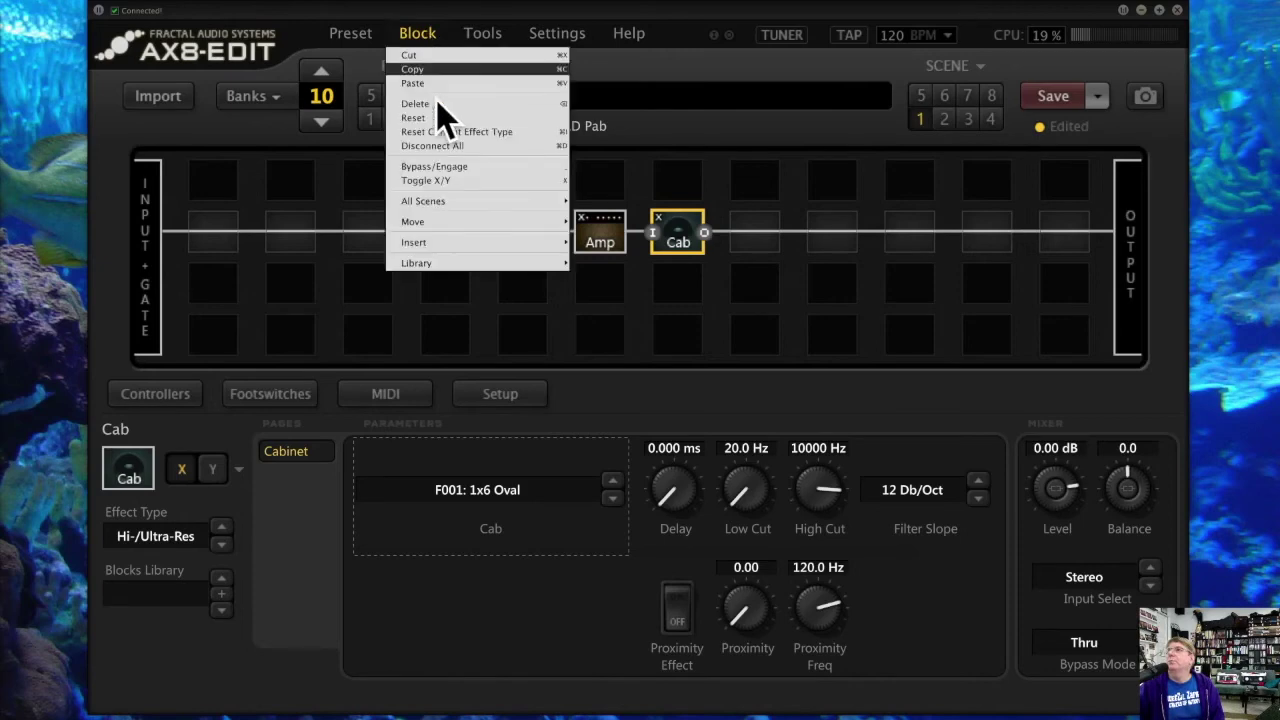
pyautogui.click(474, 145)
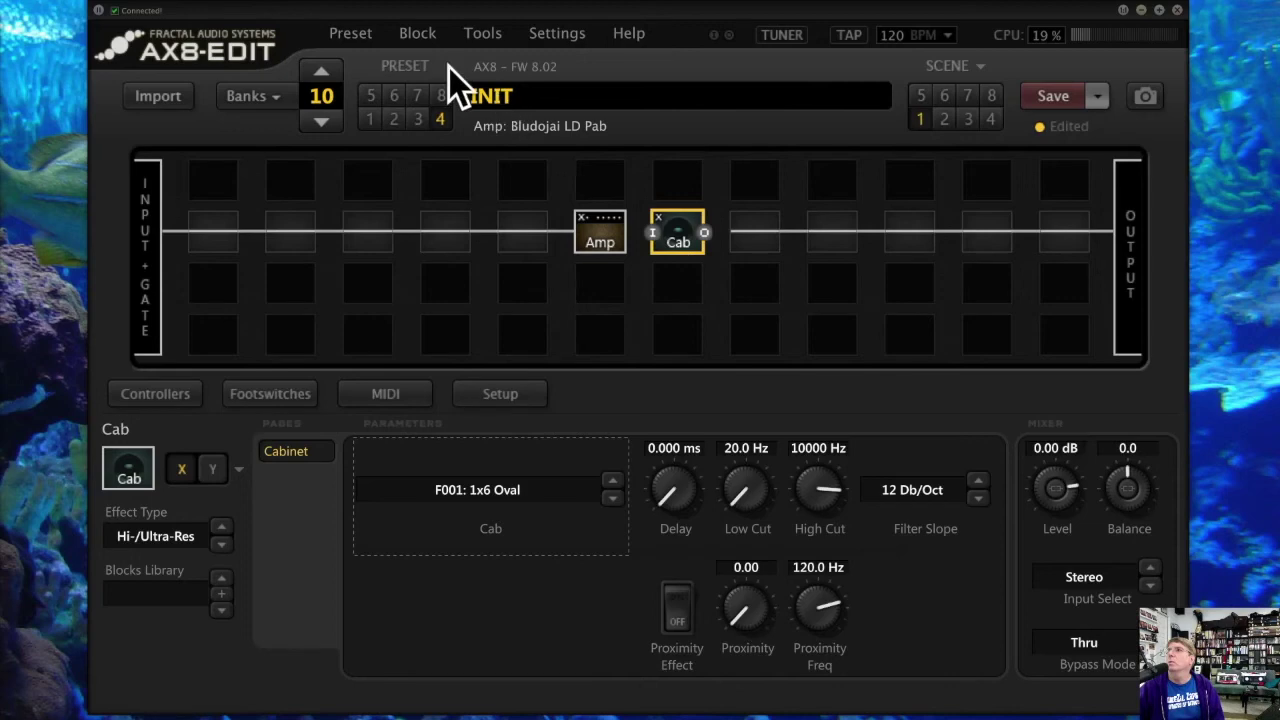
pyautogui.moveTo(622, 231); pyautogui.dragTo(718, 232)
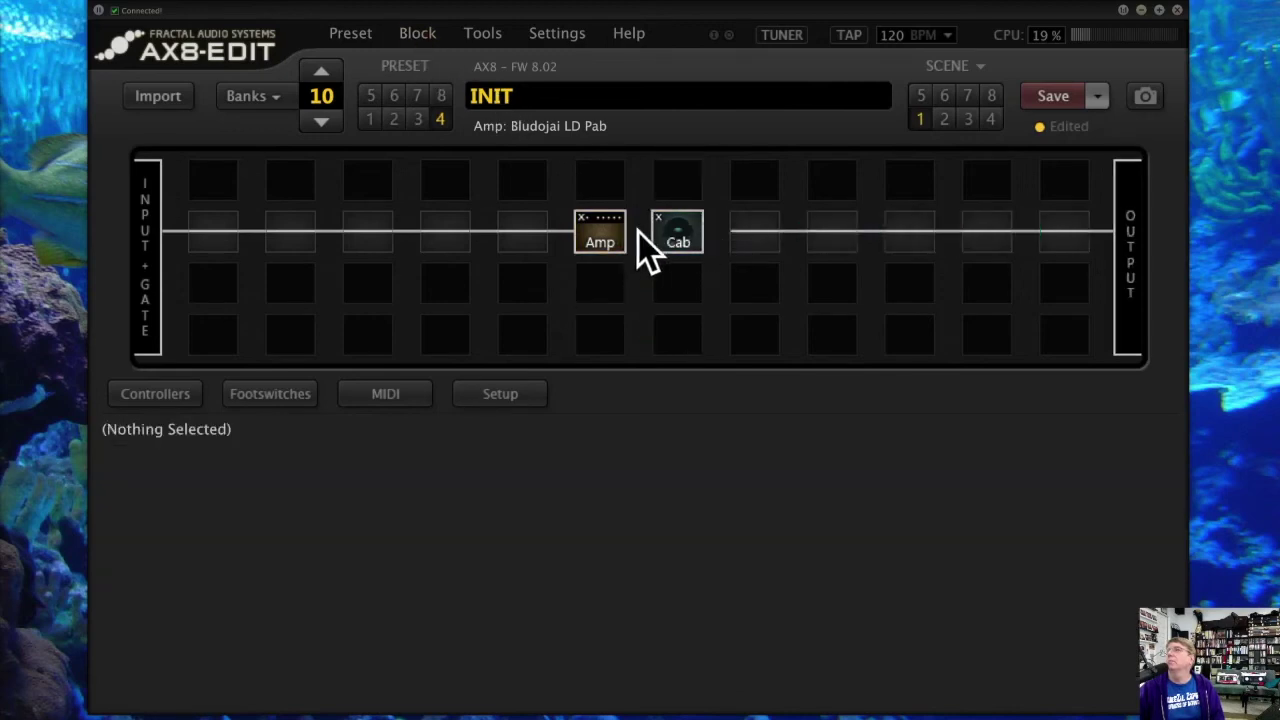
pyautogui.moveTo(627, 231); pyautogui.dragTo(724, 234)
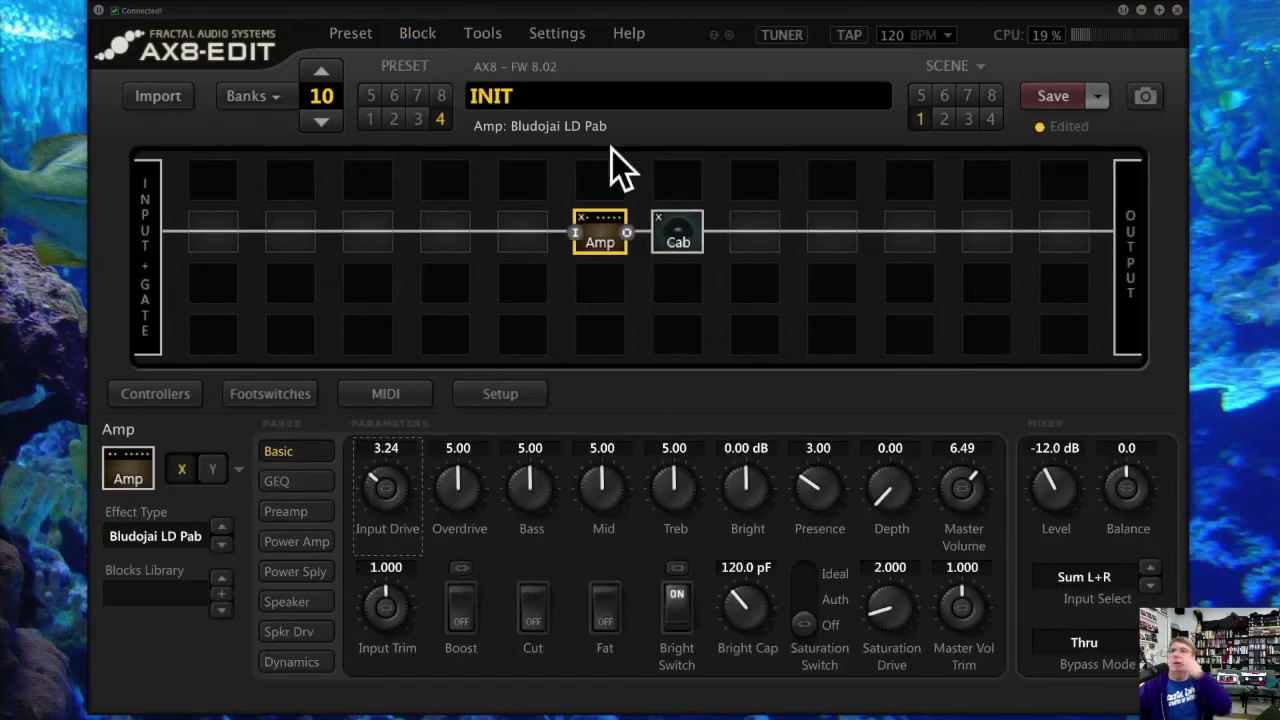
# Step: Bypass the Cab block and toggle it repeatedly between bypassed and engaged, leaving it engaged
pyautogui.click(686, 226)
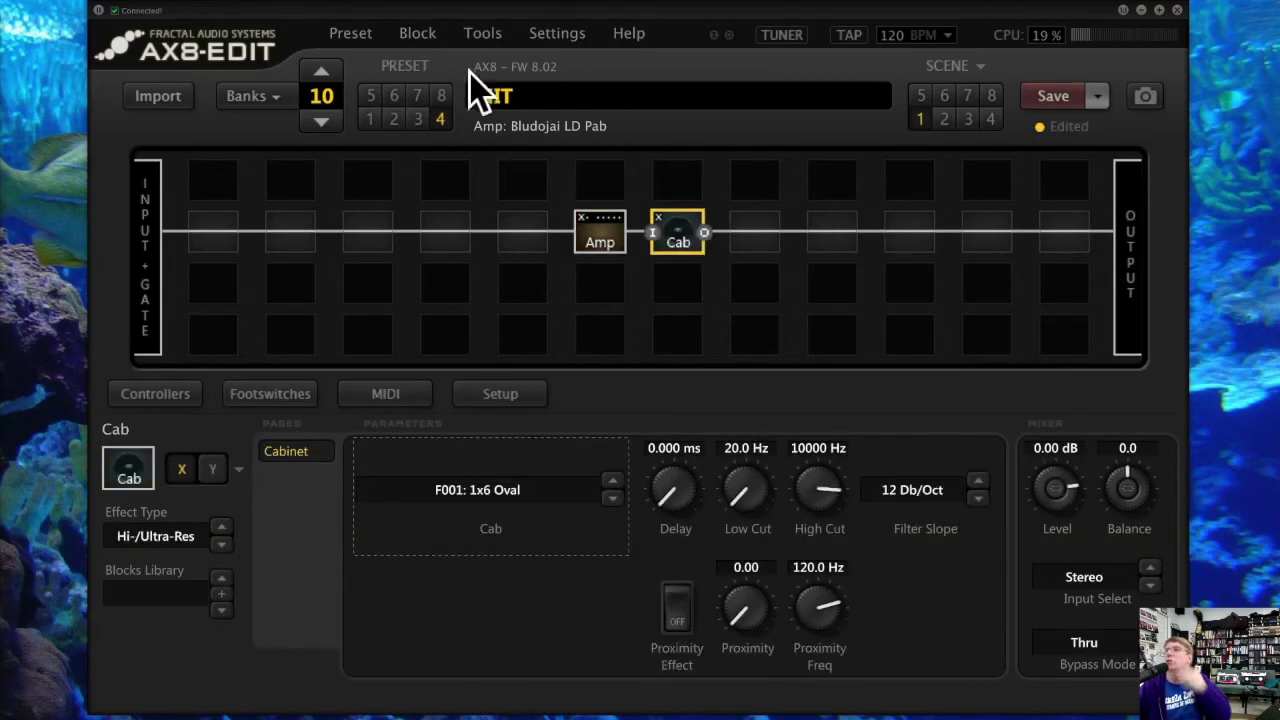
pyautogui.click(417, 33)
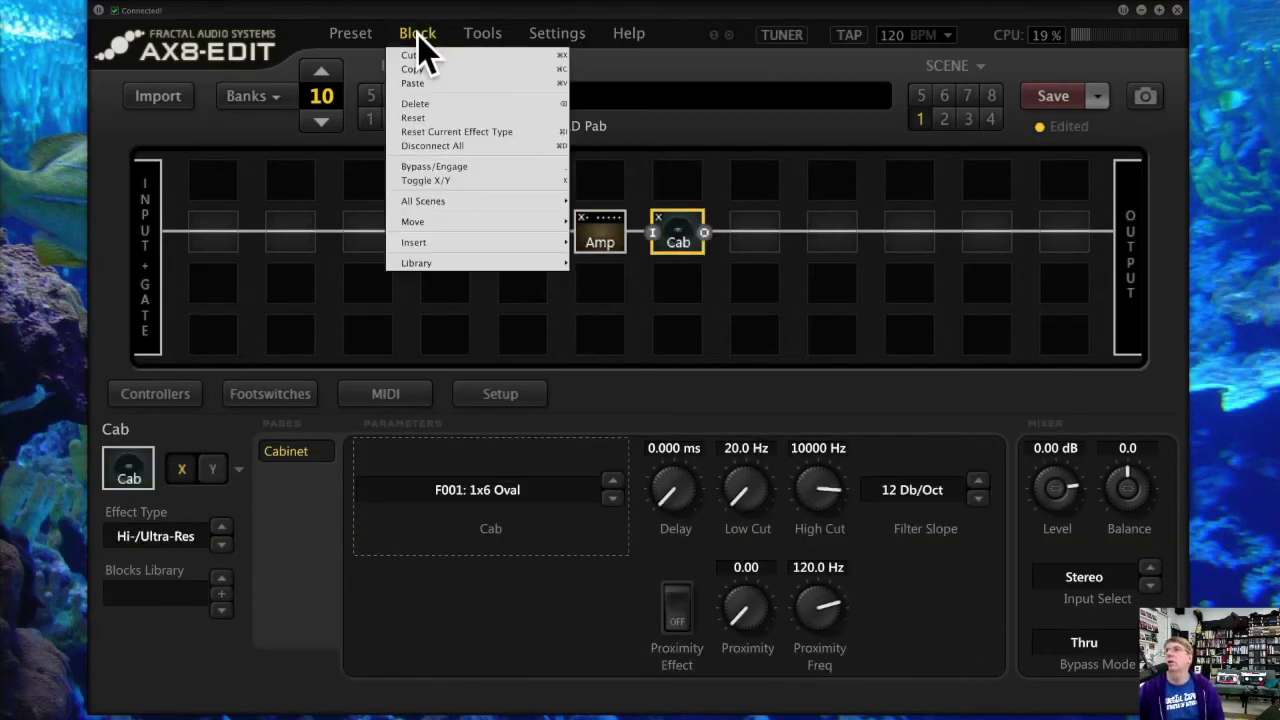
pyautogui.click(488, 166)
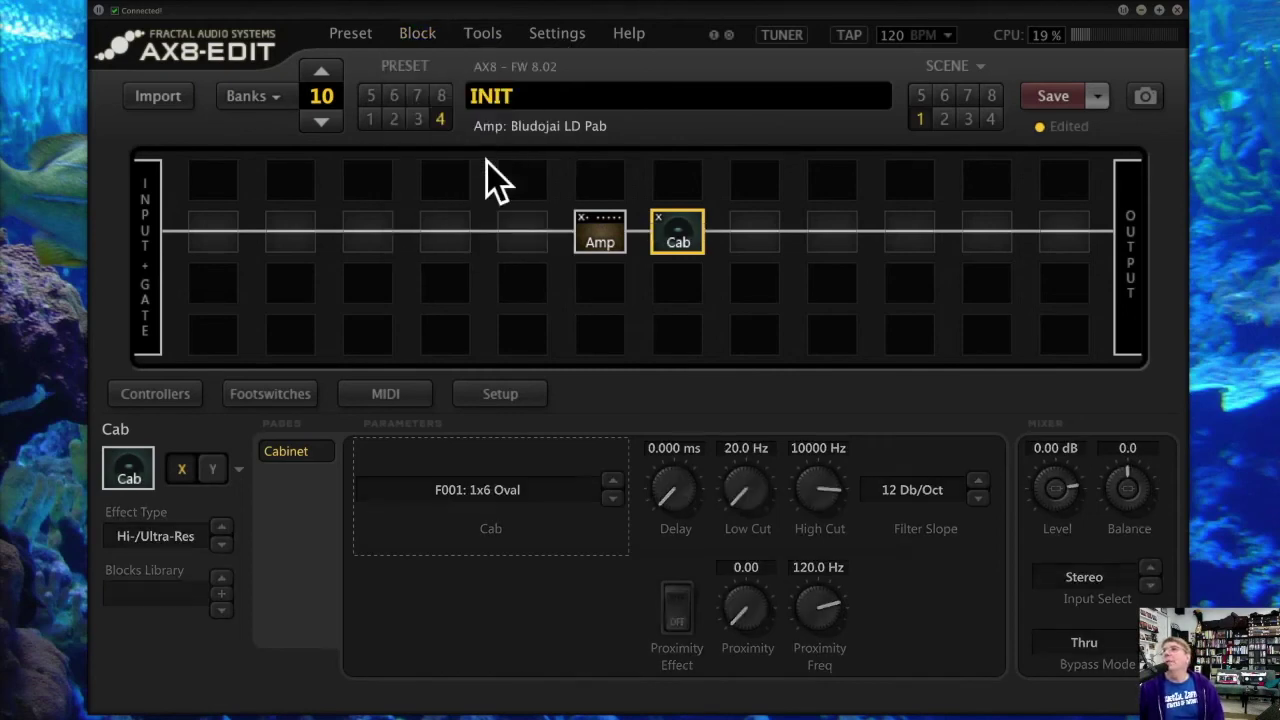
pyautogui.click(681, 234)
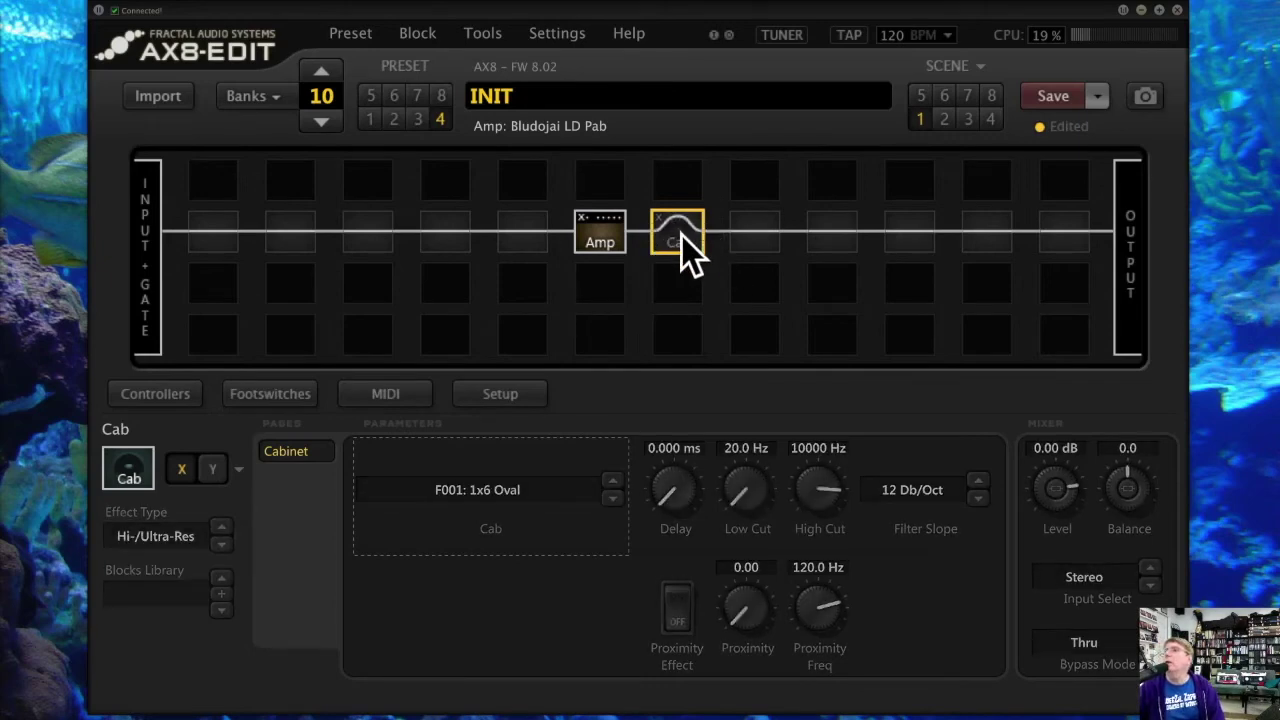
pyautogui.click(681, 234)
pyautogui.click(681, 234)
pyautogui.click(681, 234)
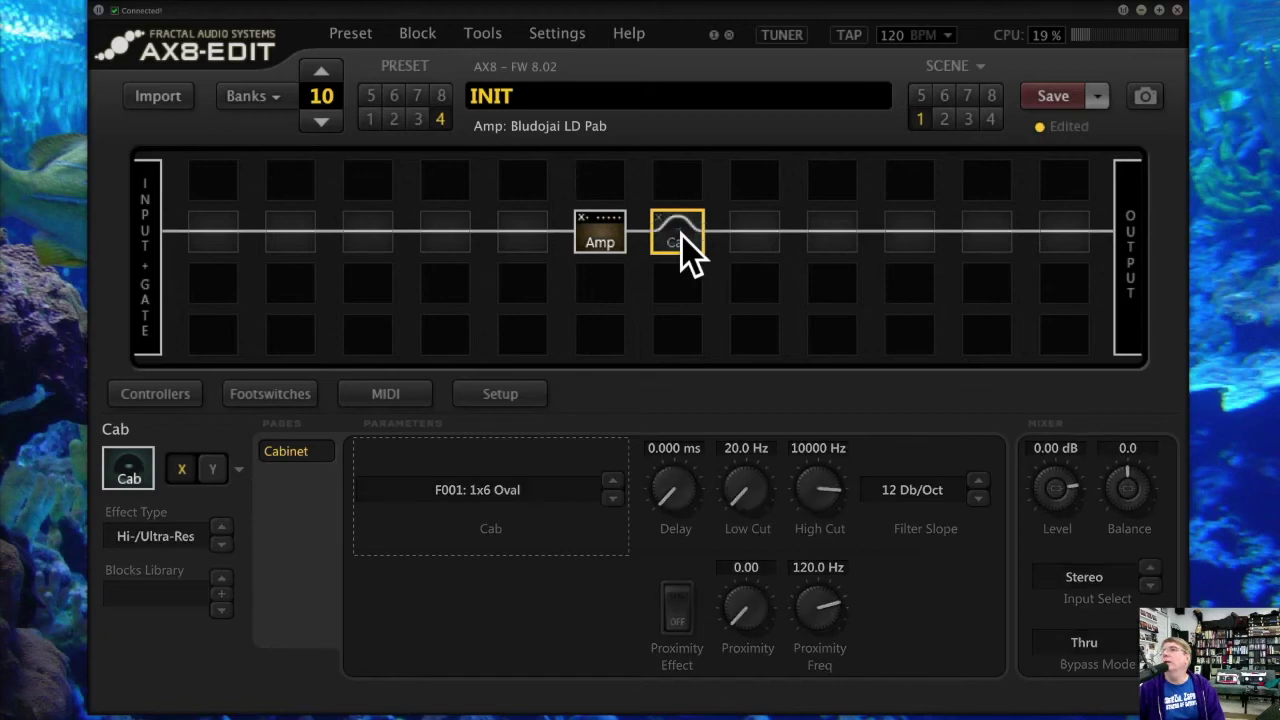
pyautogui.click(681, 234)
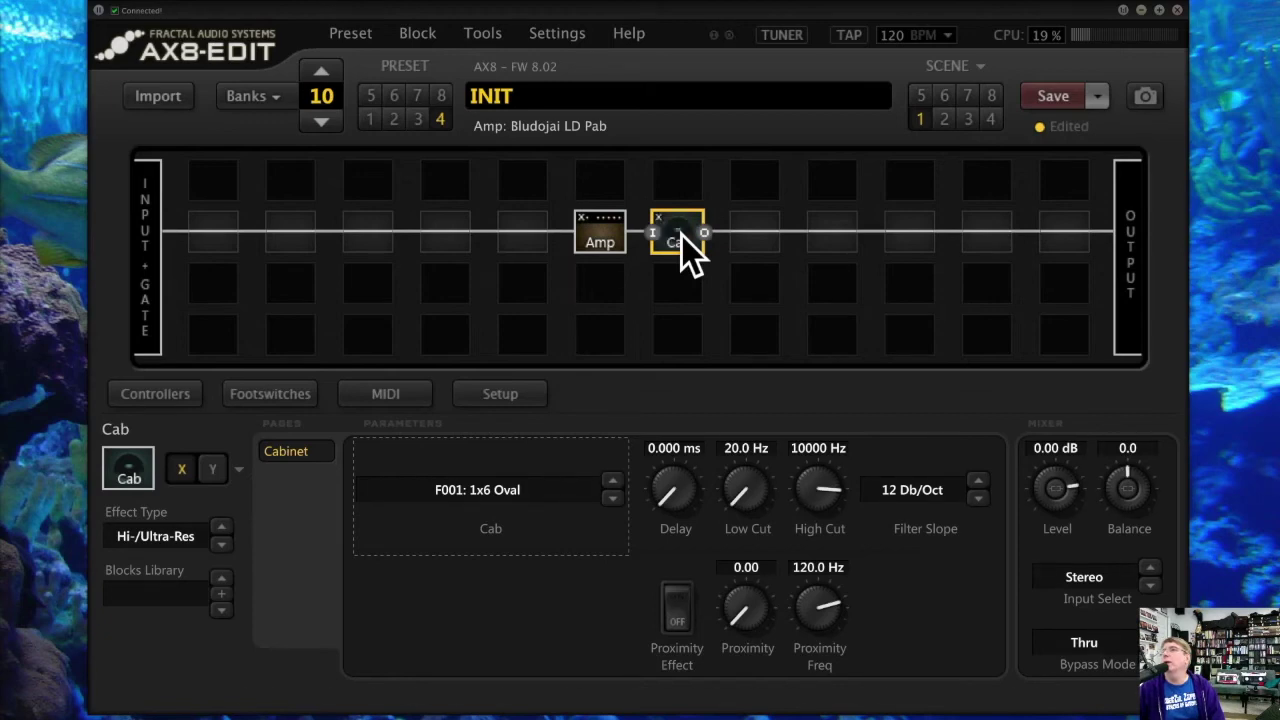
# Step: Toggle the Cab block between its X and Y channels, leaving it on channel Y
pyautogui.click(411, 33)
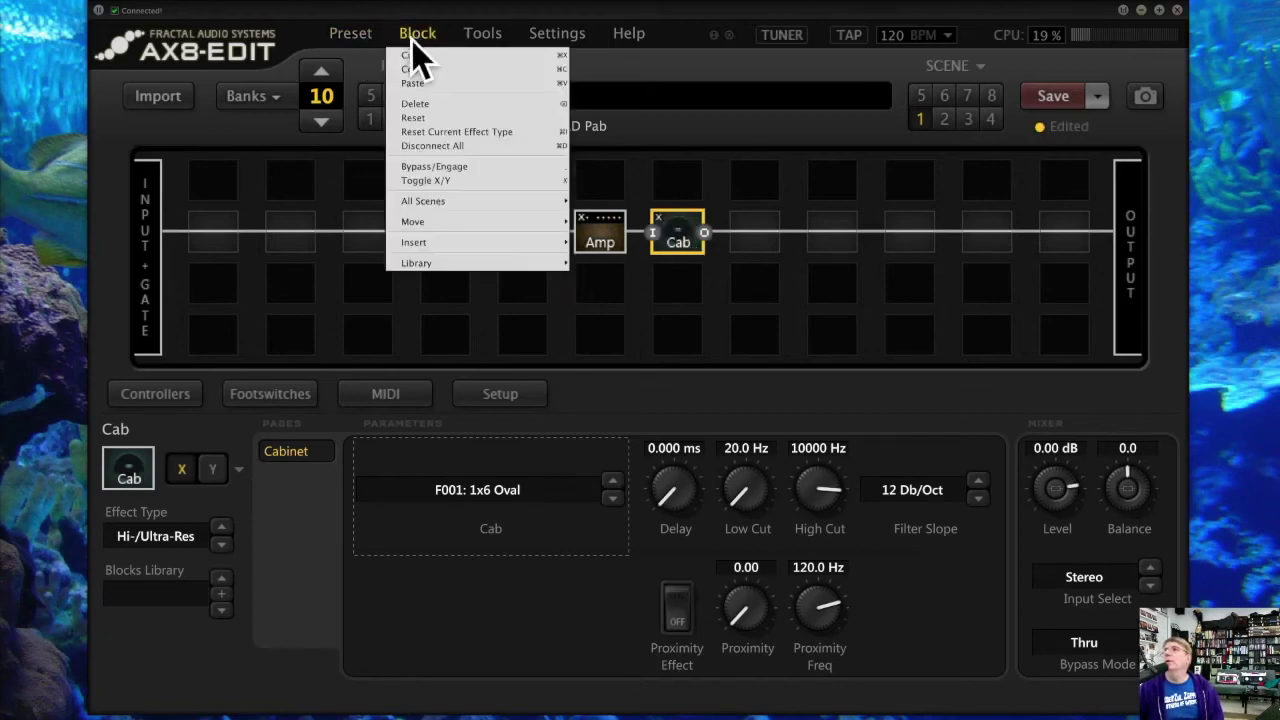
pyautogui.click(469, 177)
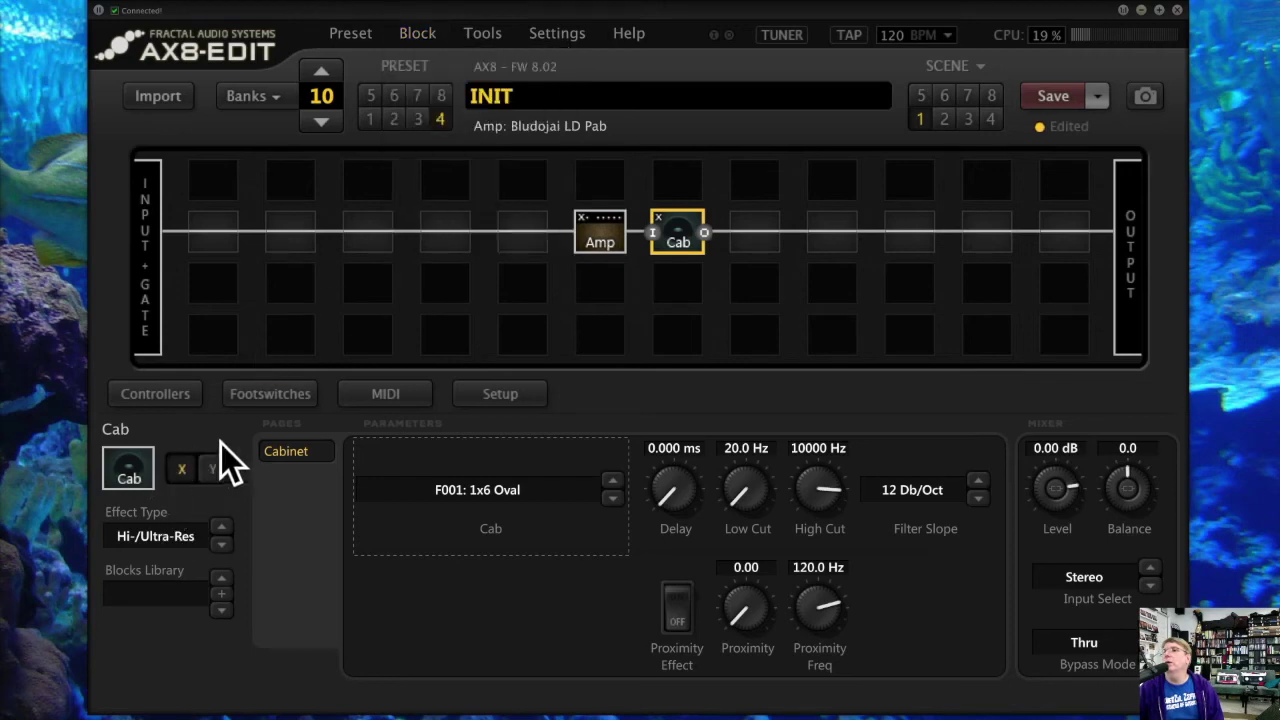
pyautogui.click(214, 470)
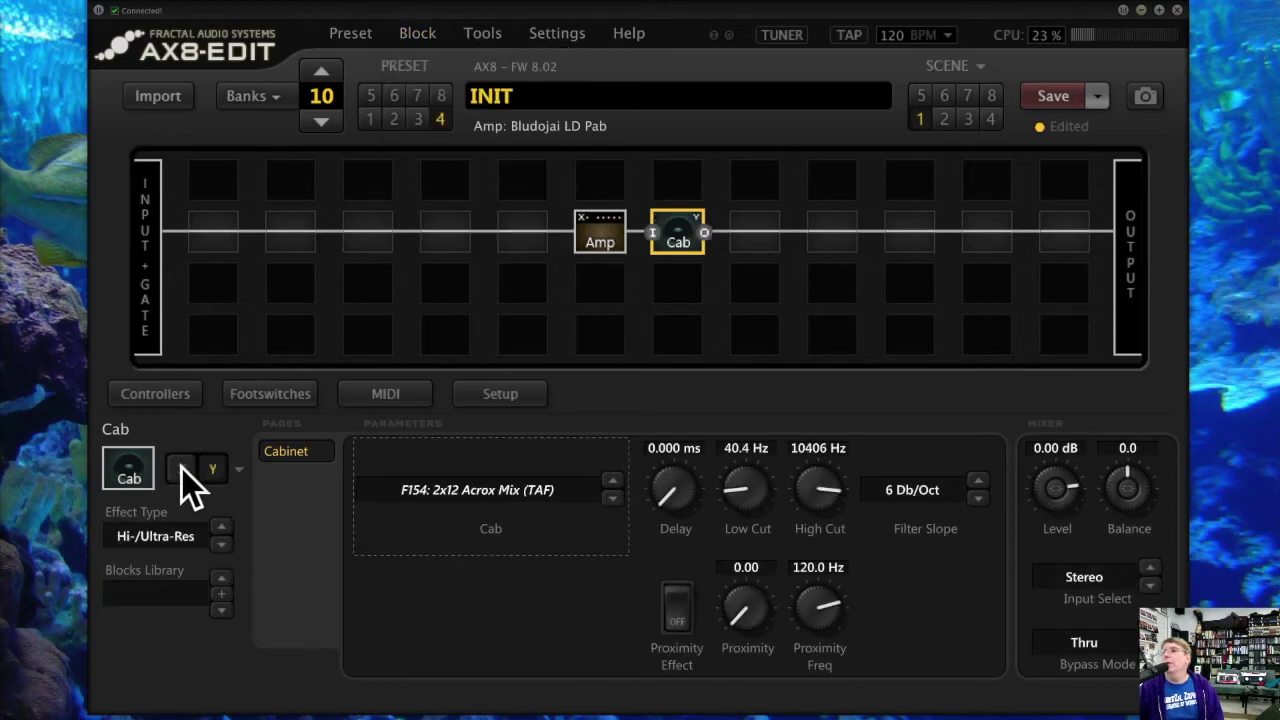
pyautogui.click(182, 468)
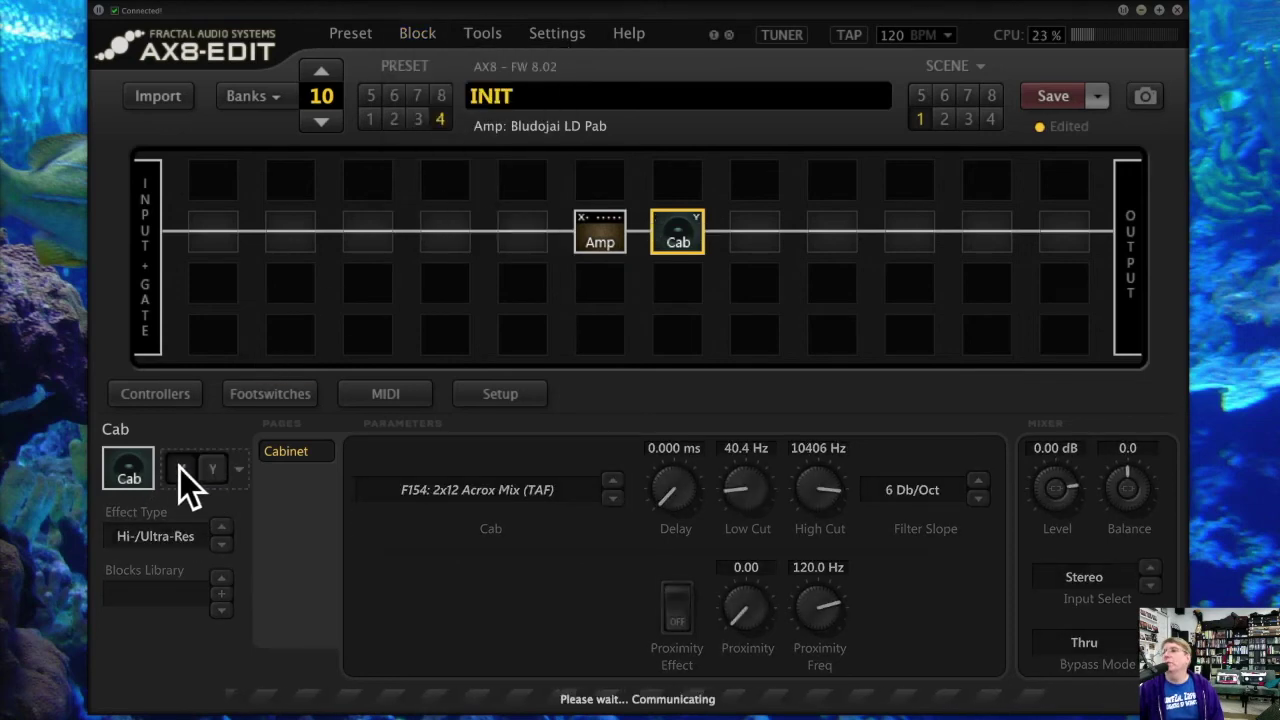
pyautogui.click(412, 32)
pyautogui.click(460, 180)
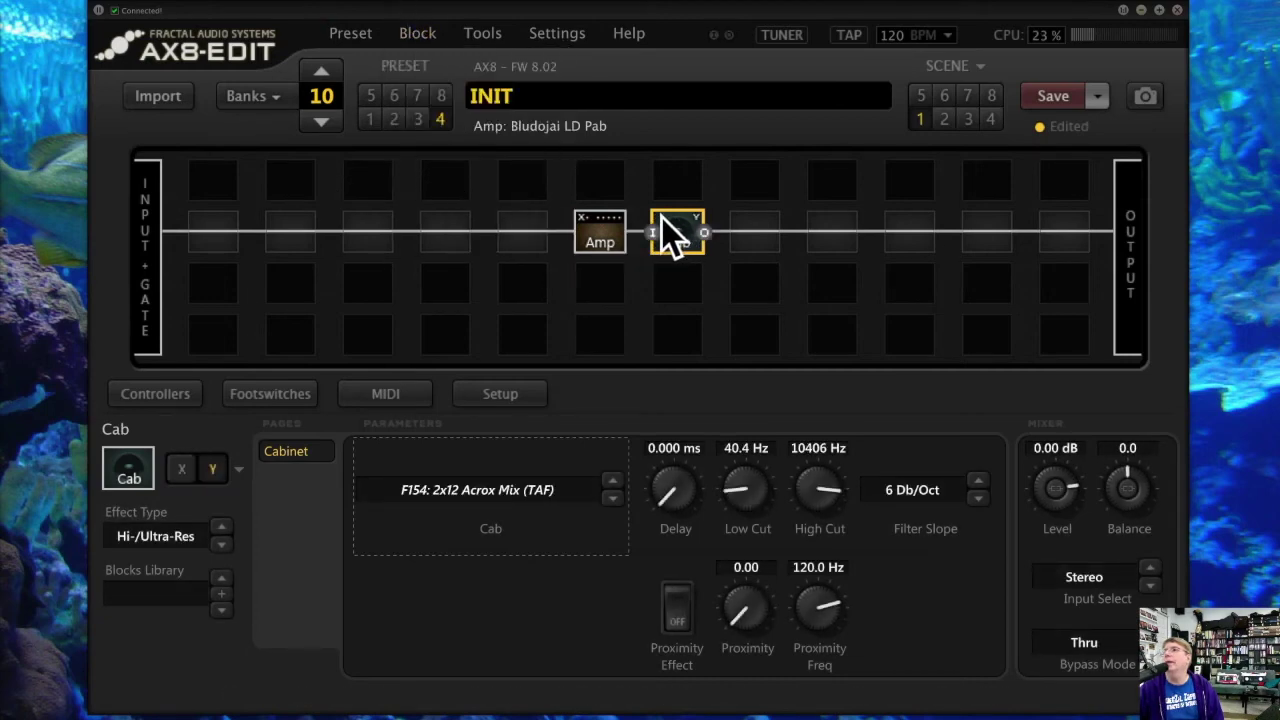
# Step: Bypass the Cab block in all scenes and check it in scenes 2, 6 and 5 before returning to scene 1
pyautogui.click(424, 37)
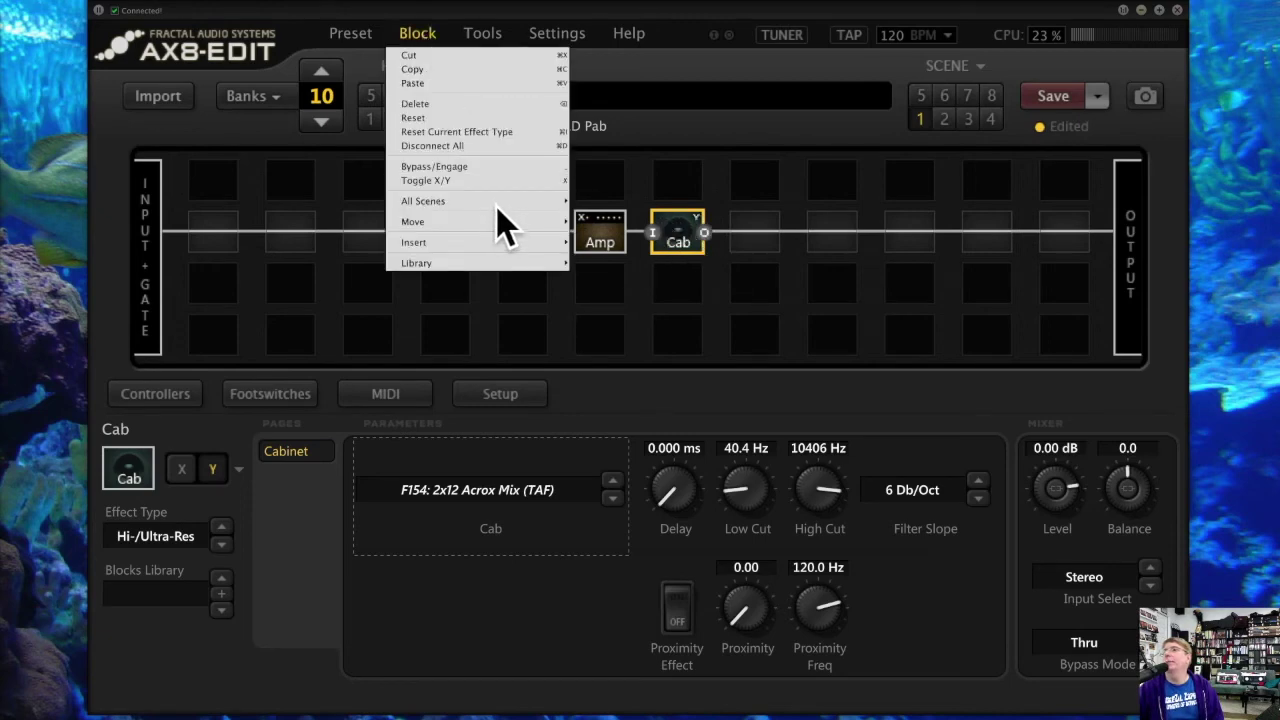
pyautogui.moveTo(496, 201)
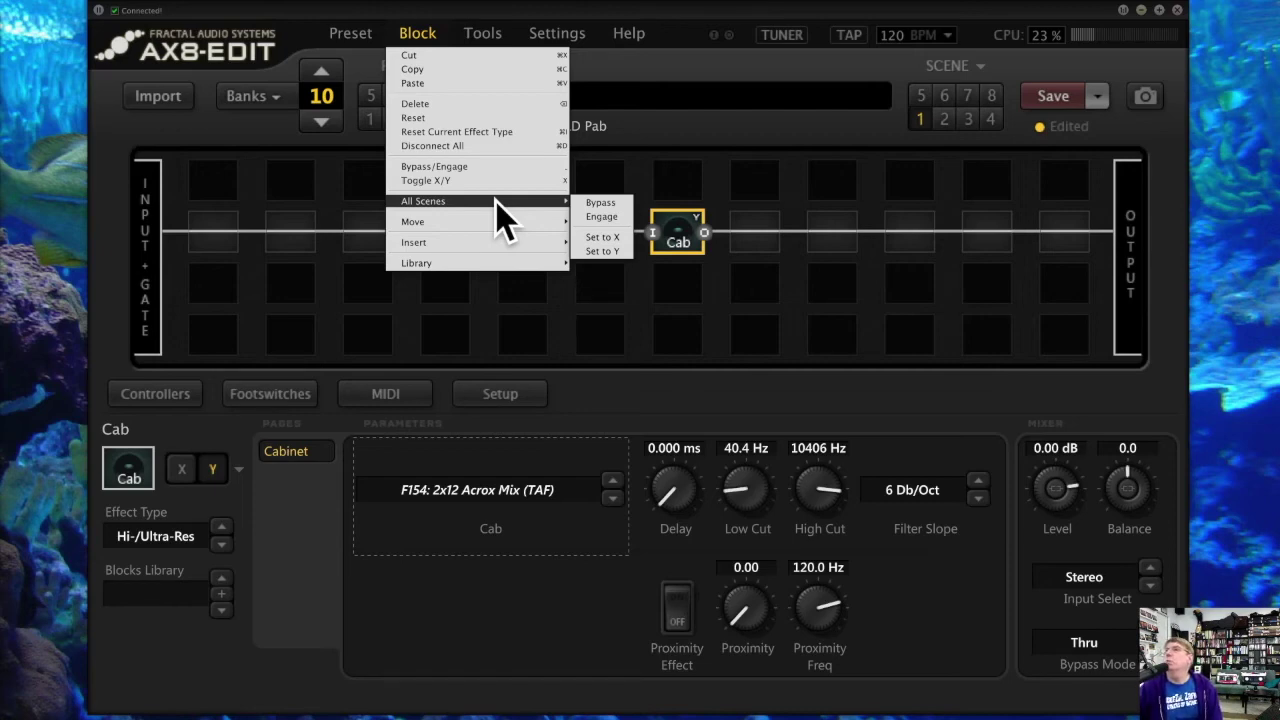
pyautogui.click(620, 197)
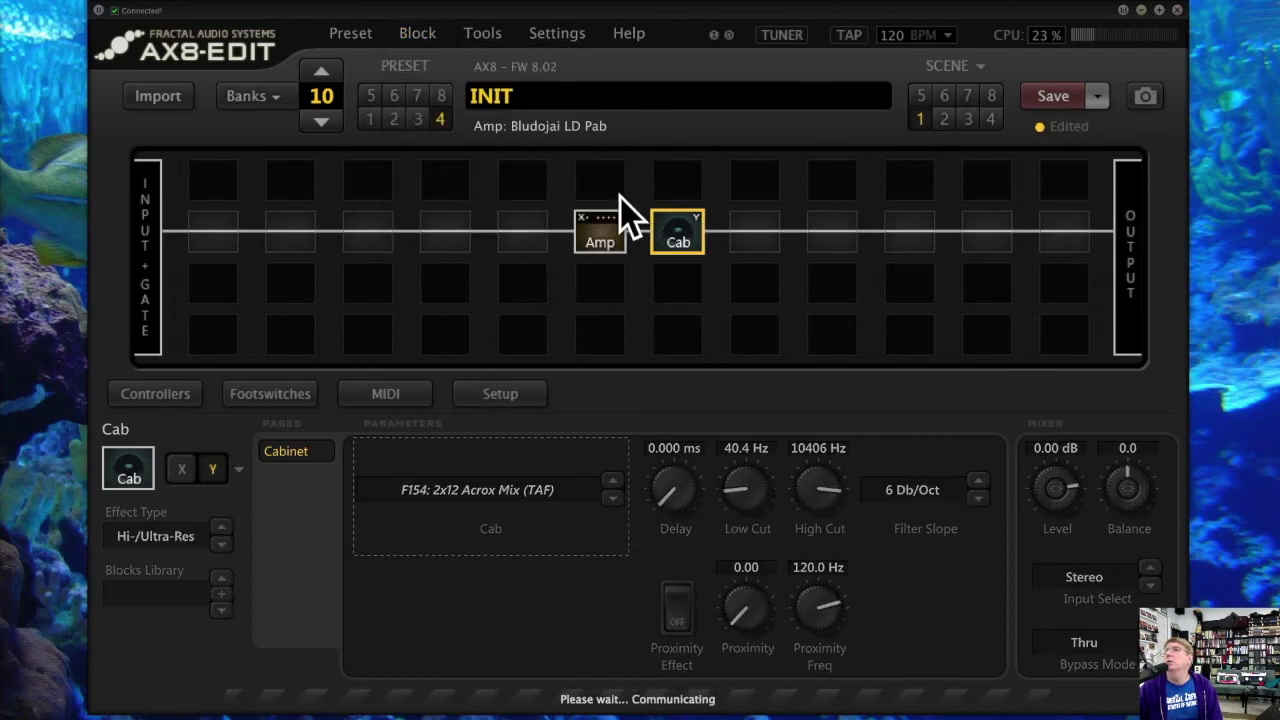
pyautogui.click(943, 119)
pyautogui.click(945, 94)
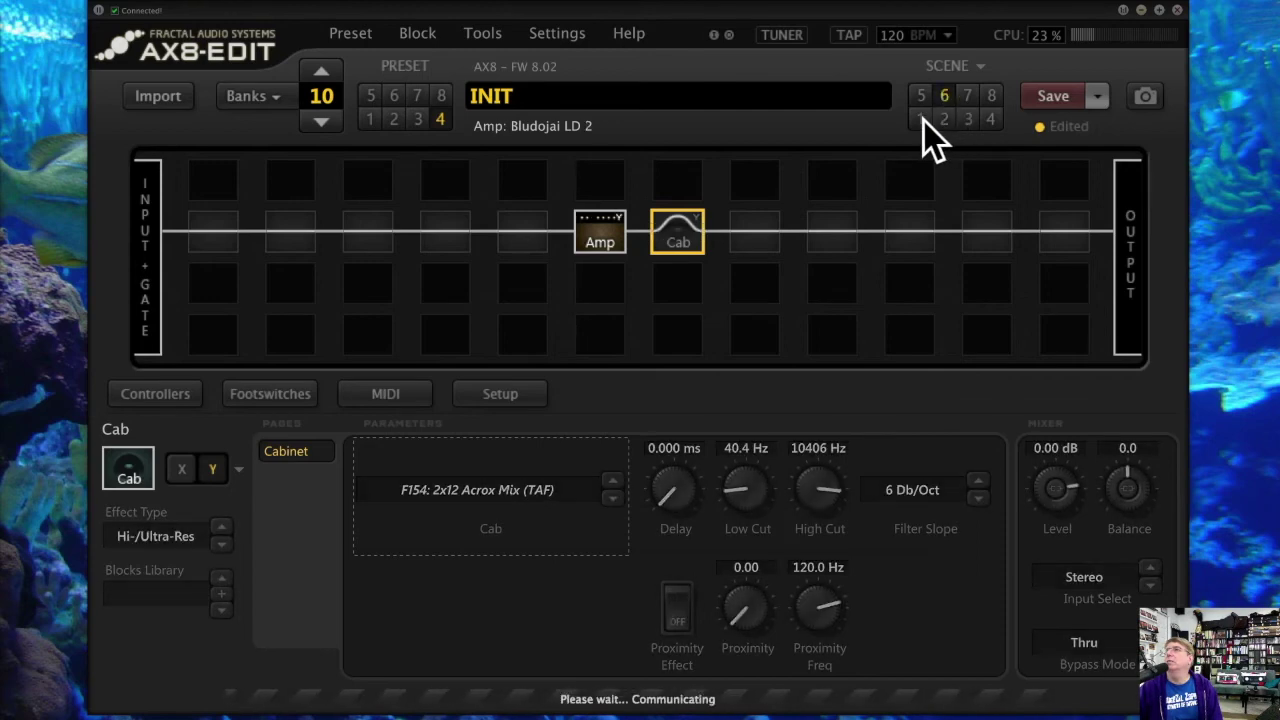
pyautogui.click(923, 95)
pyautogui.click(922, 116)
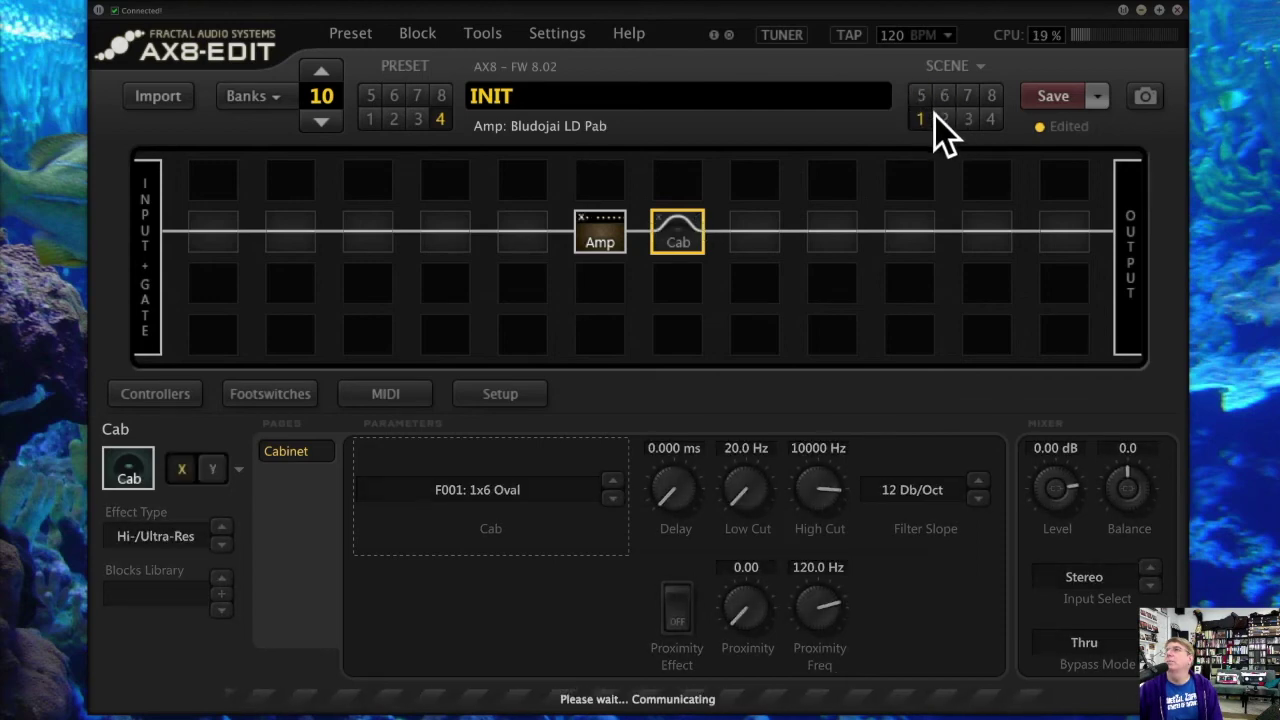
# Step: Engage the Cab block in all scenes and check it in scene 2 before returning to scene 1
pyautogui.click(416, 33)
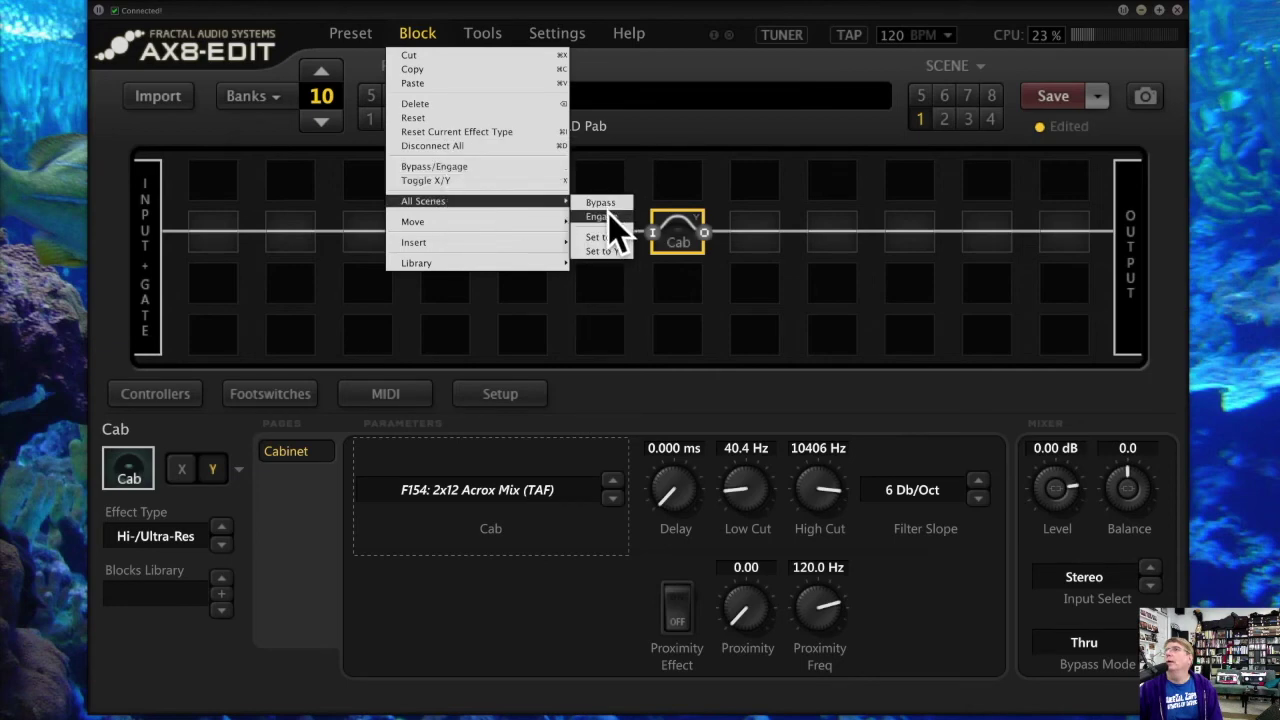
pyautogui.click(608, 212)
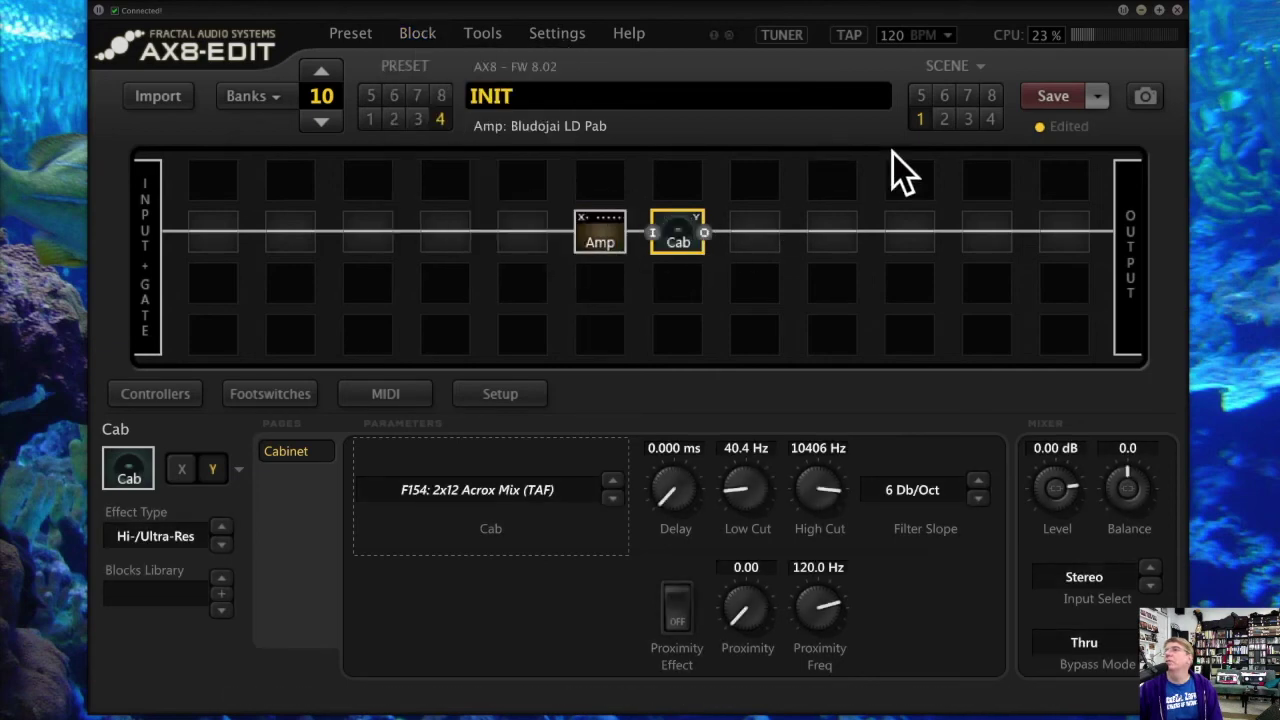
pyautogui.click(945, 117)
pyautogui.click(920, 118)
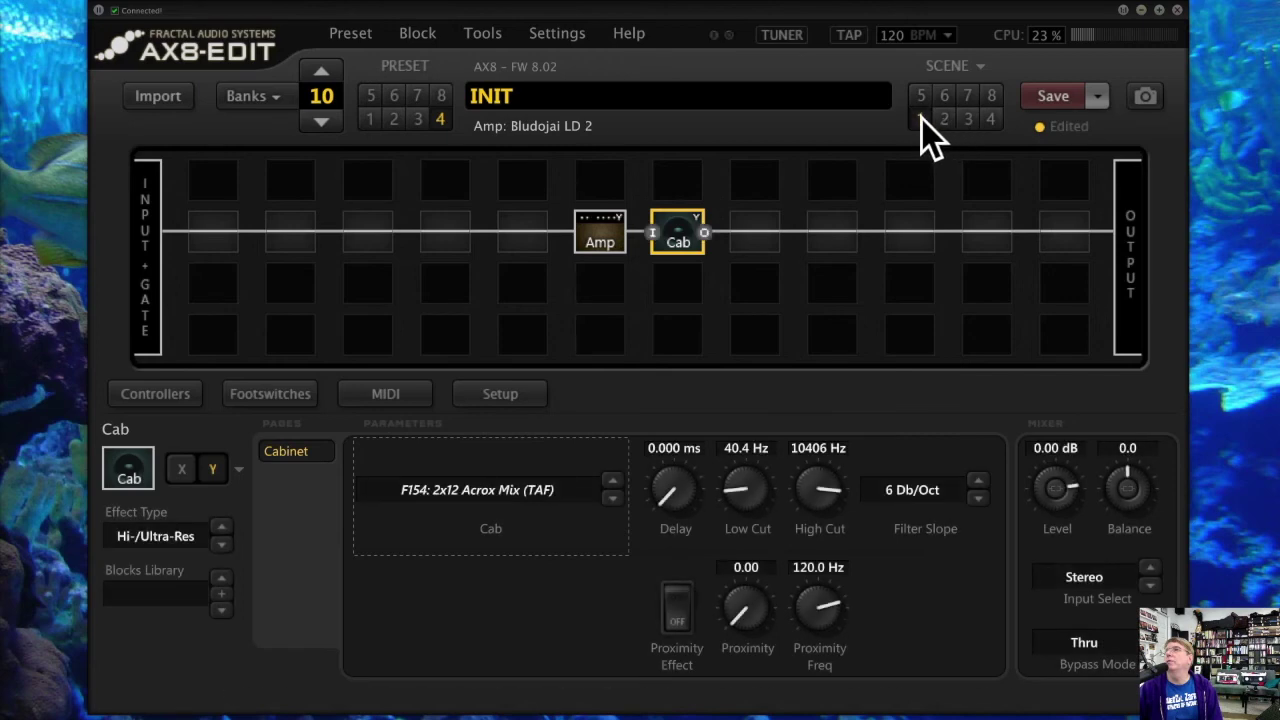
# Step: Move the row containing the Amp and Cab blocks up one row and back down again
pyautogui.click(418, 35)
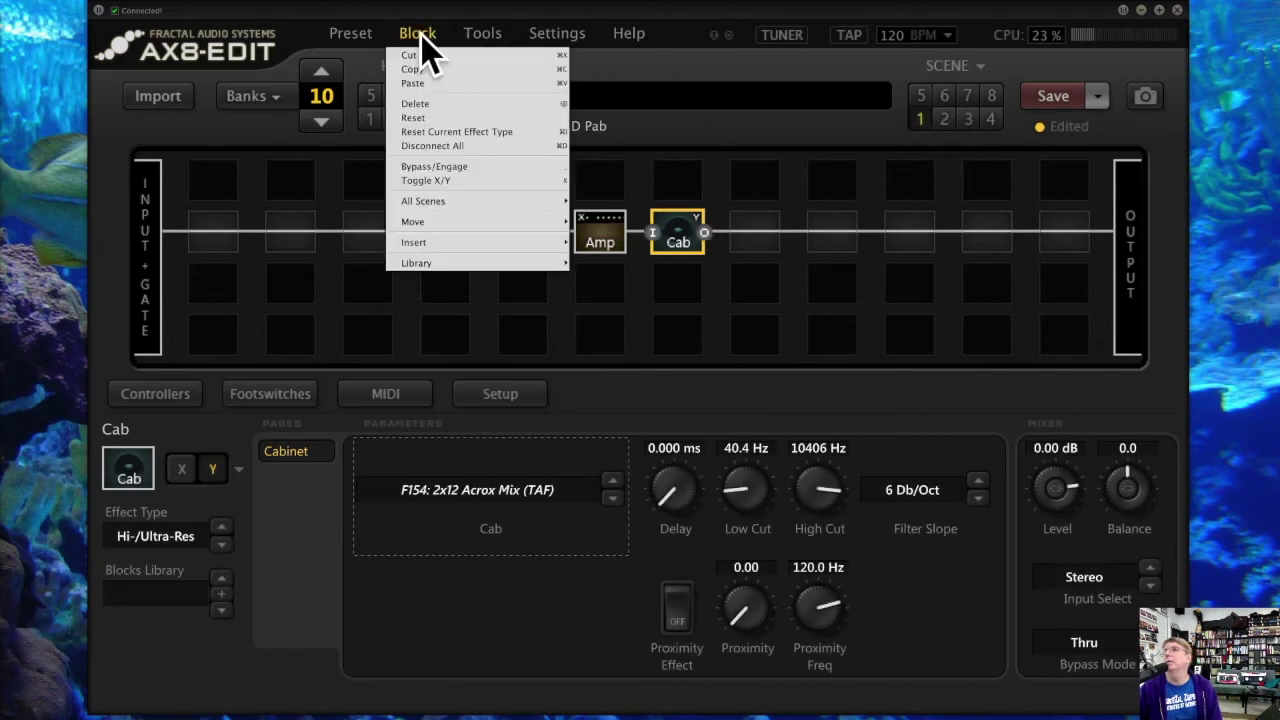
pyautogui.moveTo(440, 201)
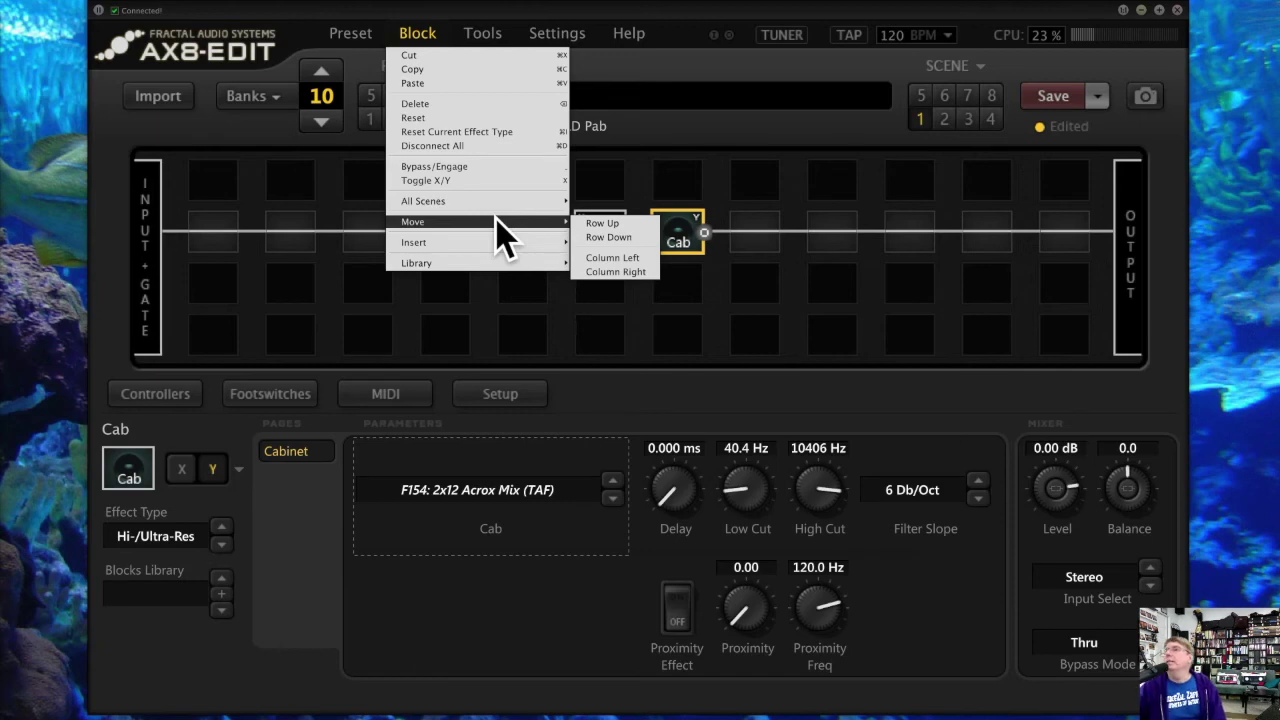
pyautogui.click(630, 222)
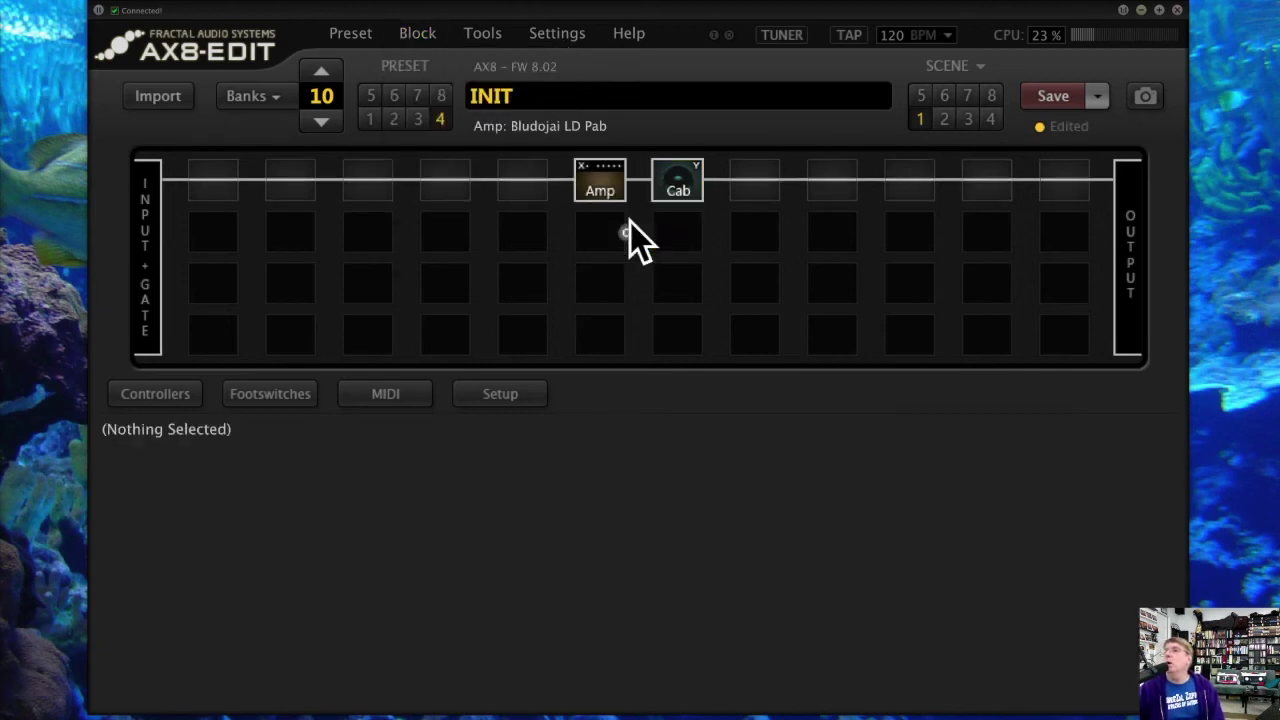
pyautogui.click(681, 168)
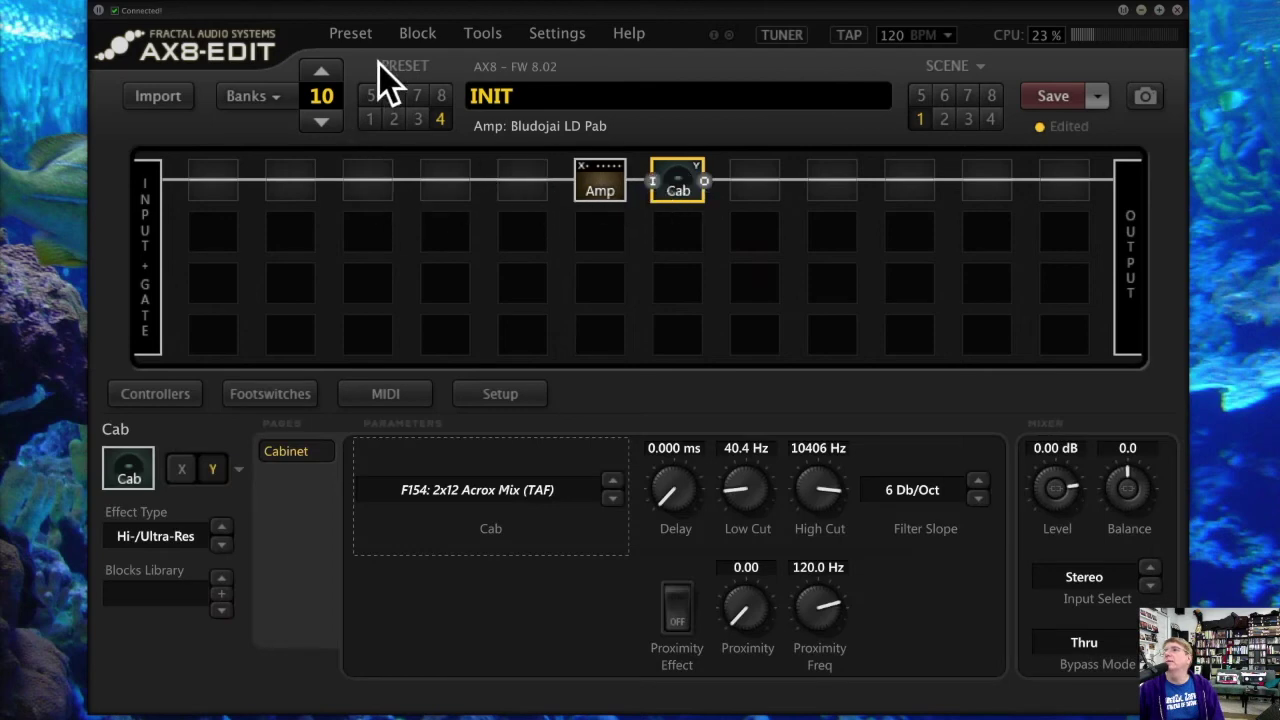
pyautogui.click(416, 34)
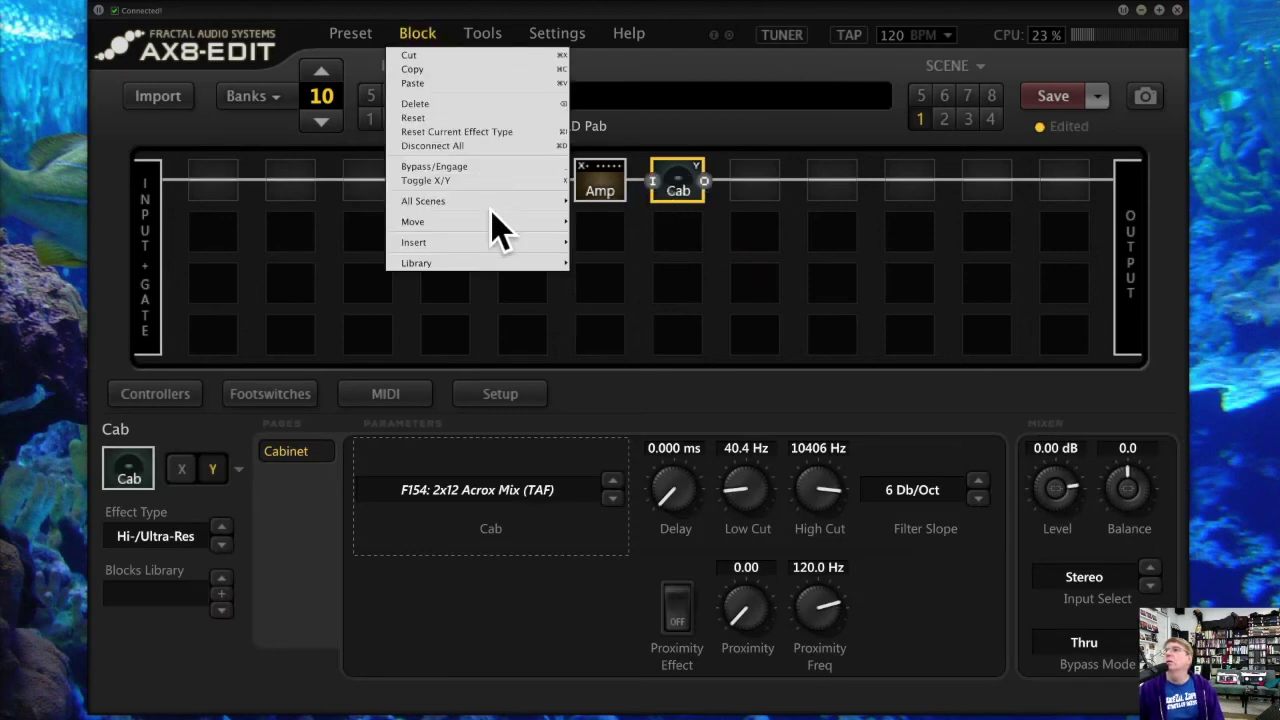
pyautogui.moveTo(490, 221)
pyautogui.click(611, 237)
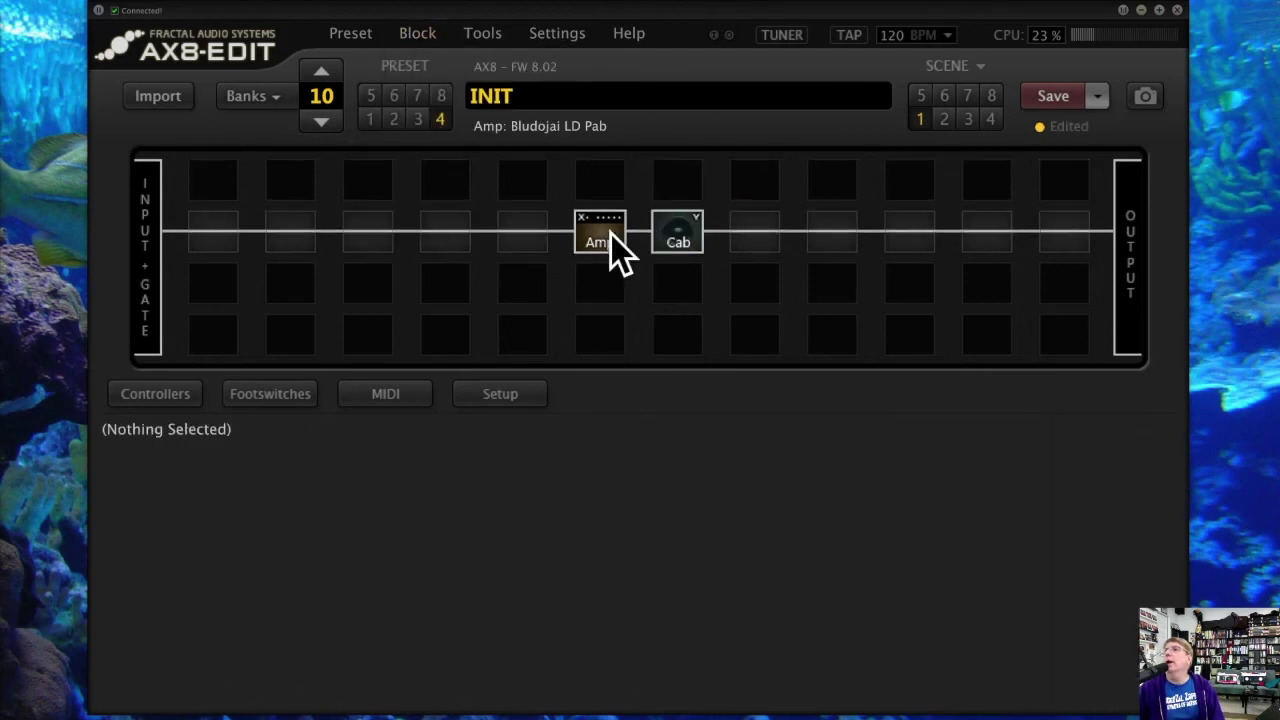
# Step: Move the Cab block's column one column to the left, swapping it with the Amp block's column
pyautogui.click(420, 35)
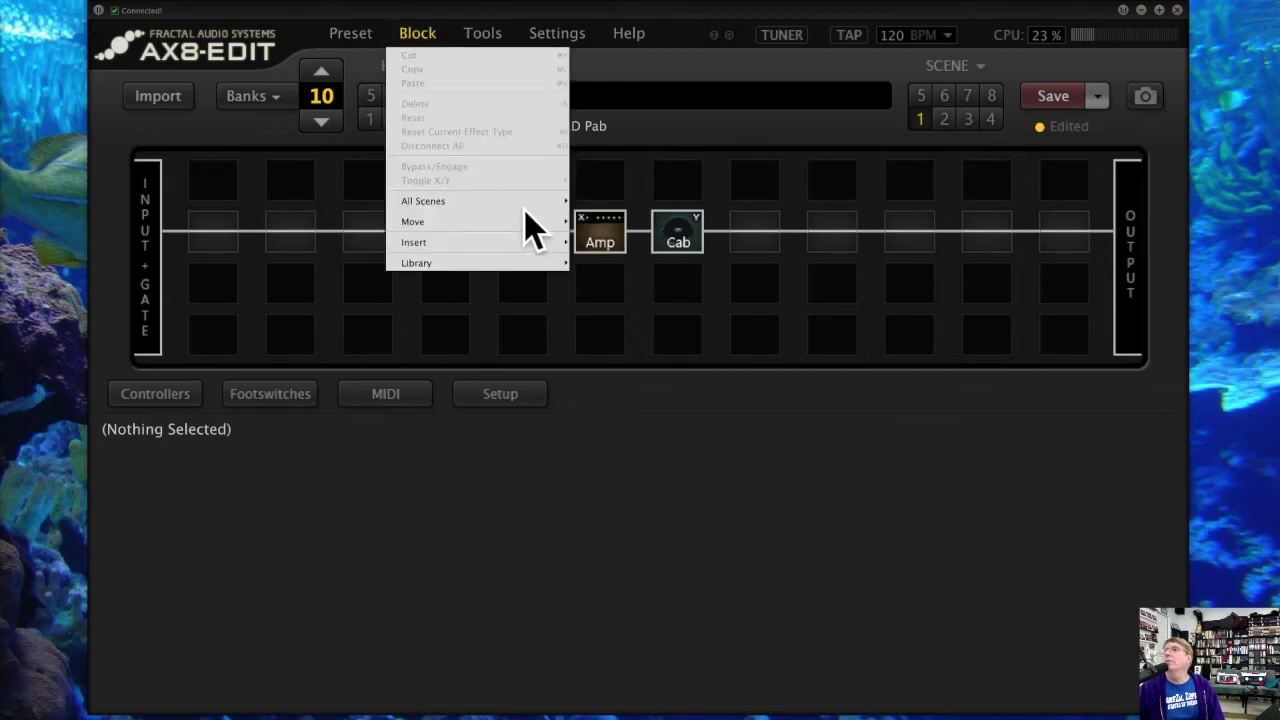
pyautogui.click(677, 232)
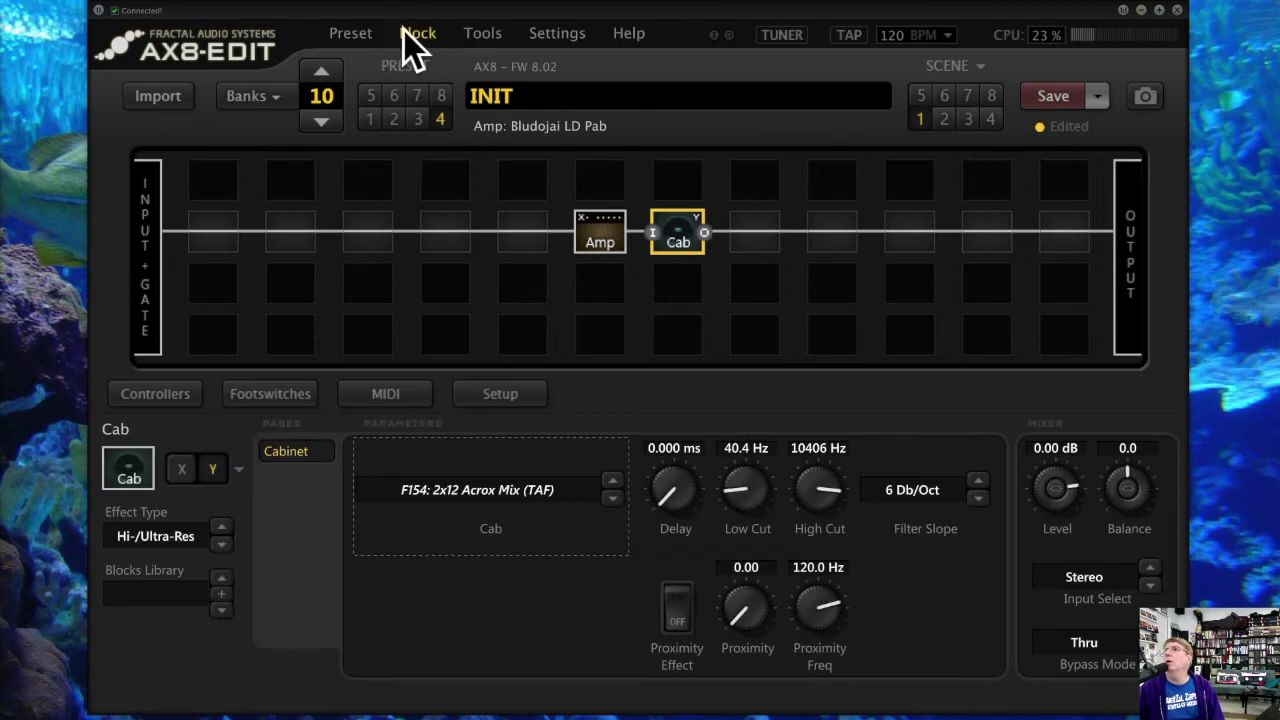
pyautogui.click(410, 33)
pyautogui.moveTo(462, 221)
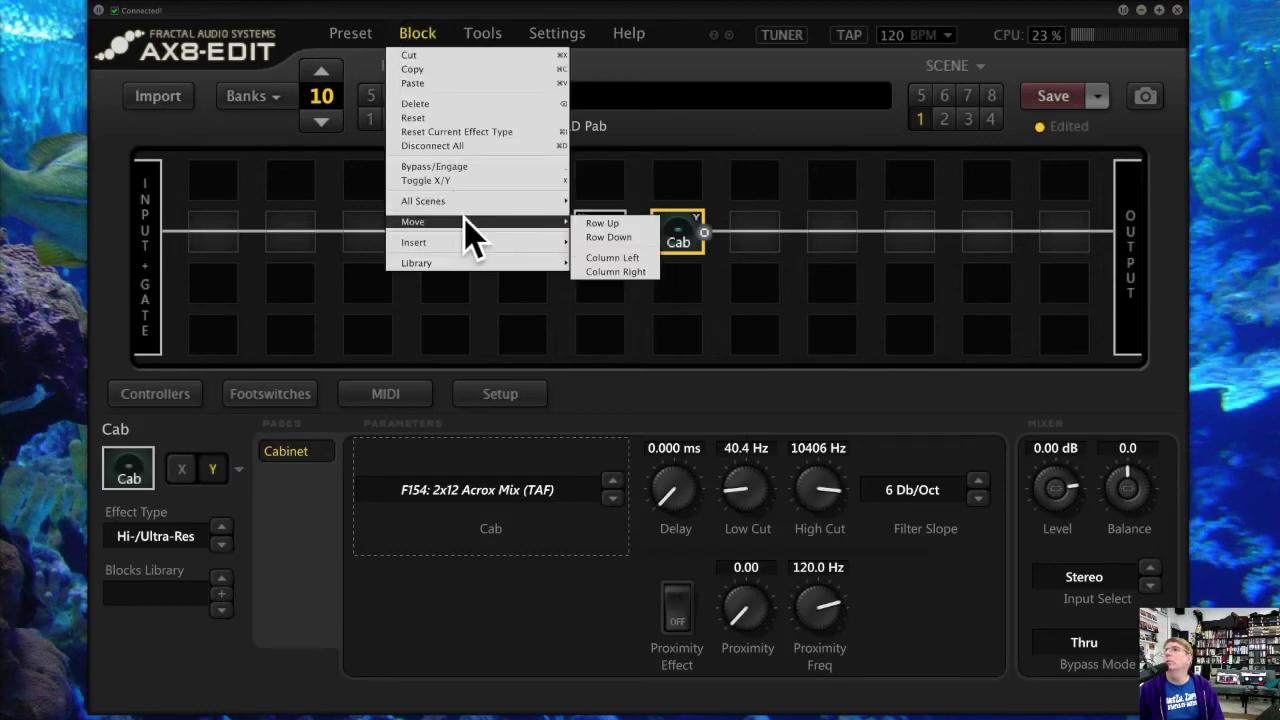
pyautogui.click(612, 257)
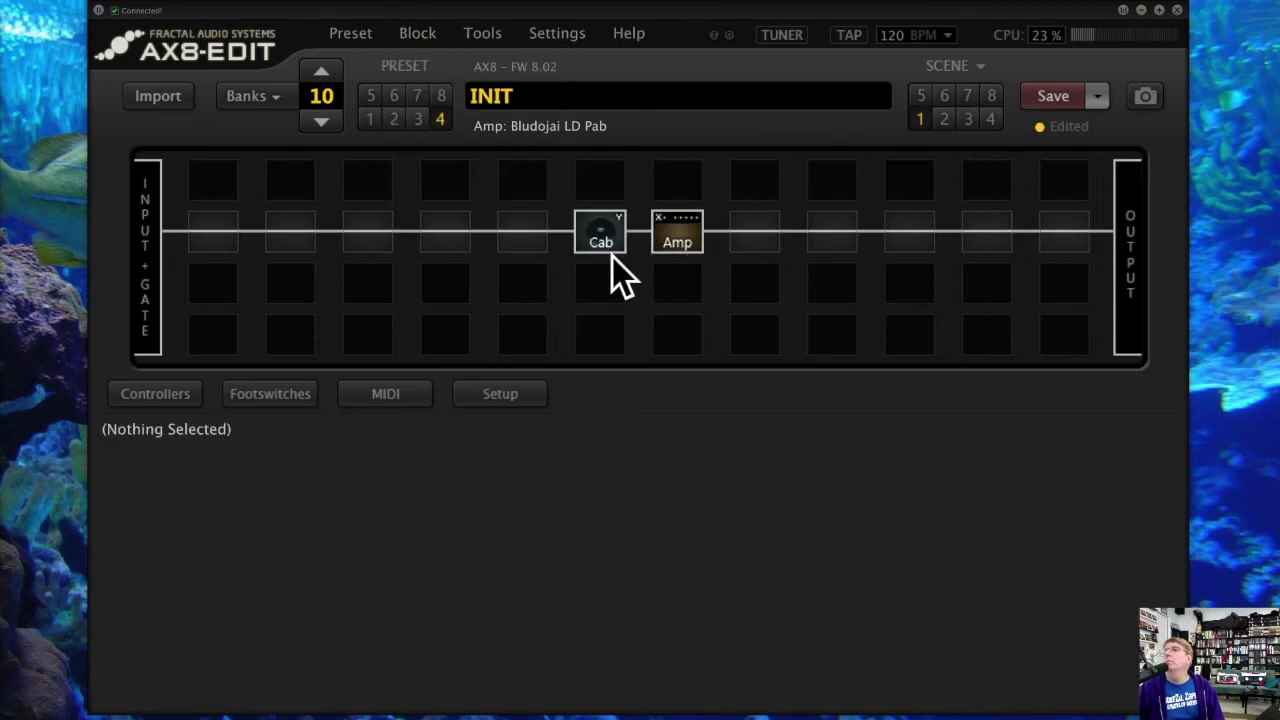
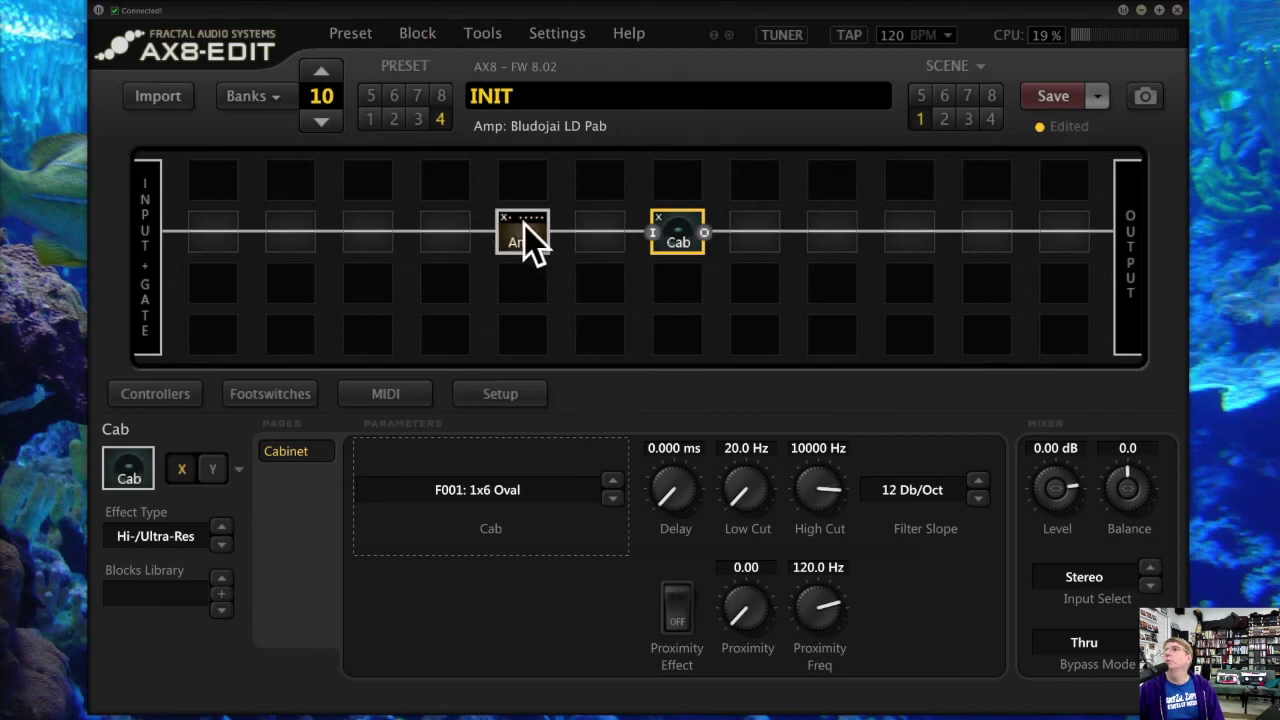
# Step: Revert the INIT preset to its stored version, discarding the edits
pyautogui.click(414, 29)
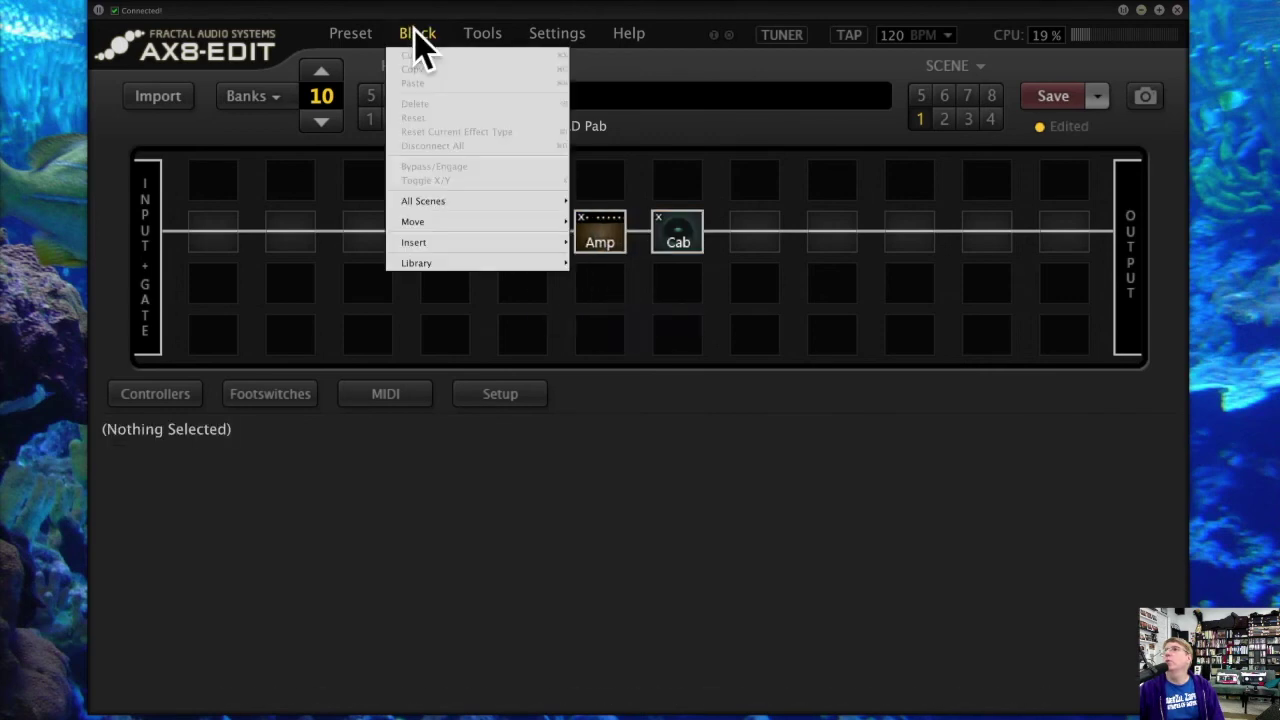
pyautogui.moveTo(357, 37)
pyautogui.click(421, 98)
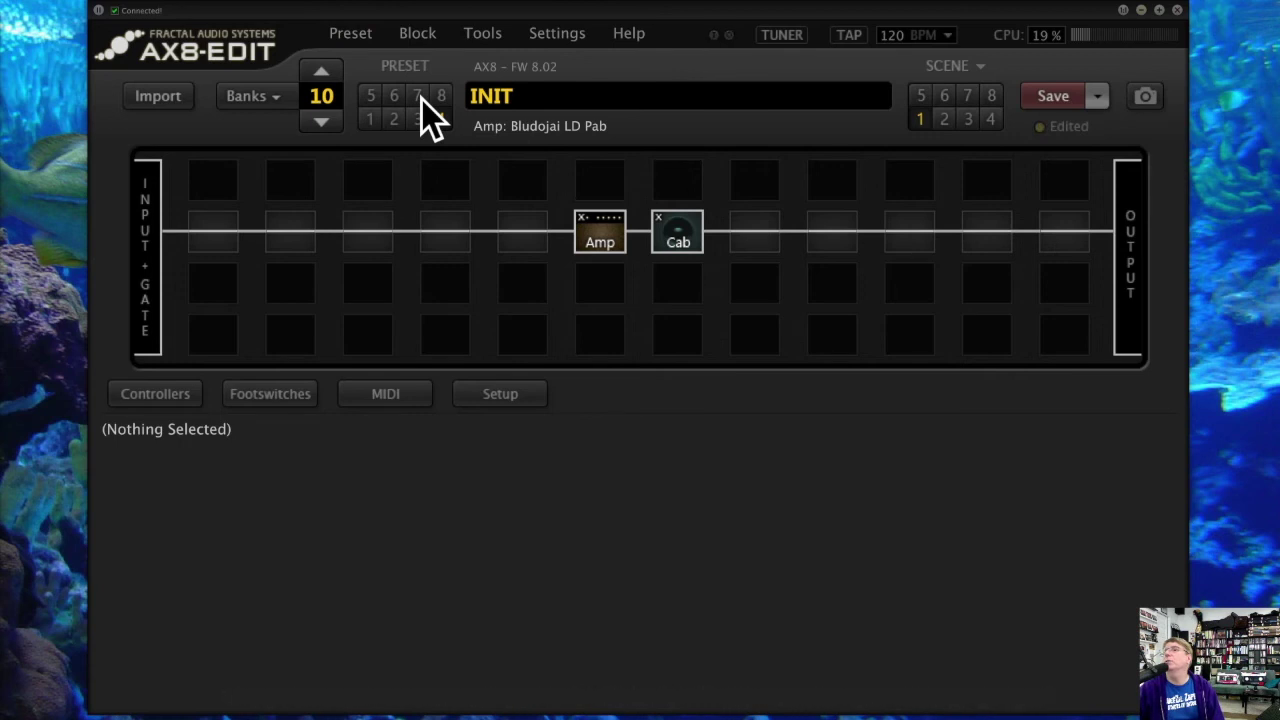
# Step: Examine which block types can be inserted with no grid cell selected and with a shunt selected
pyautogui.click(413, 32)
pyautogui.moveTo(440, 243)
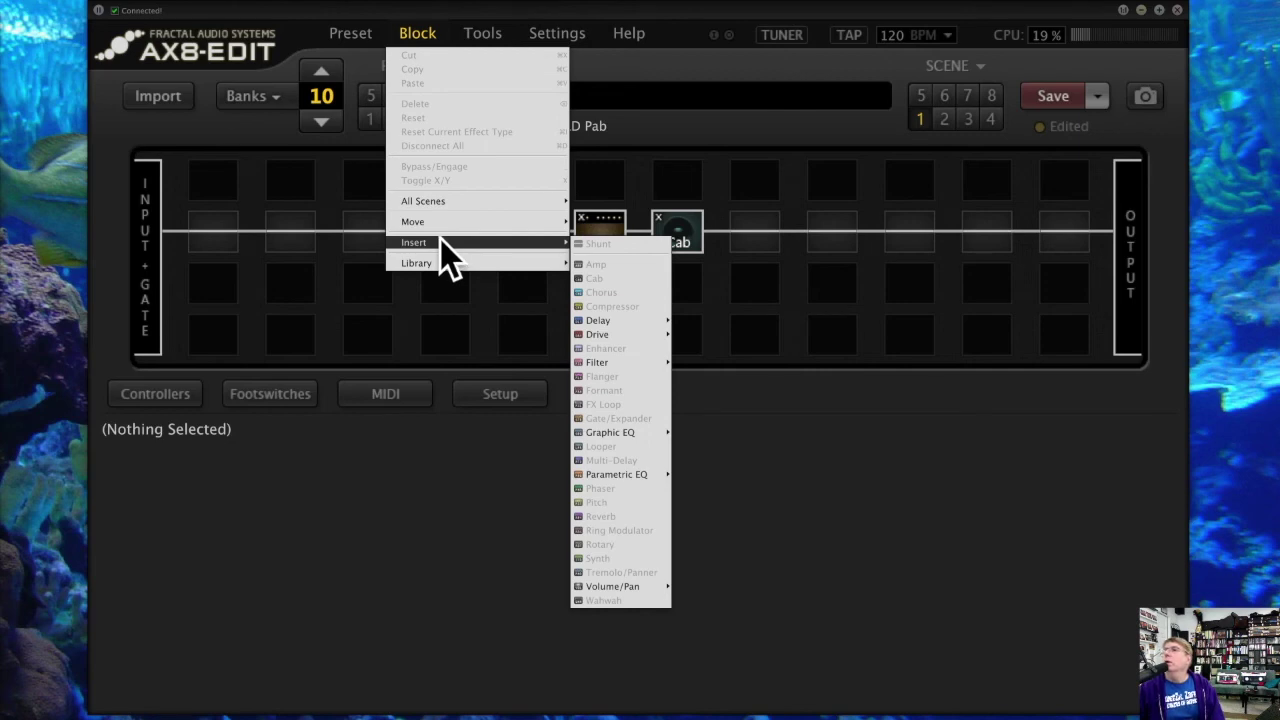
pyautogui.click(755, 235)
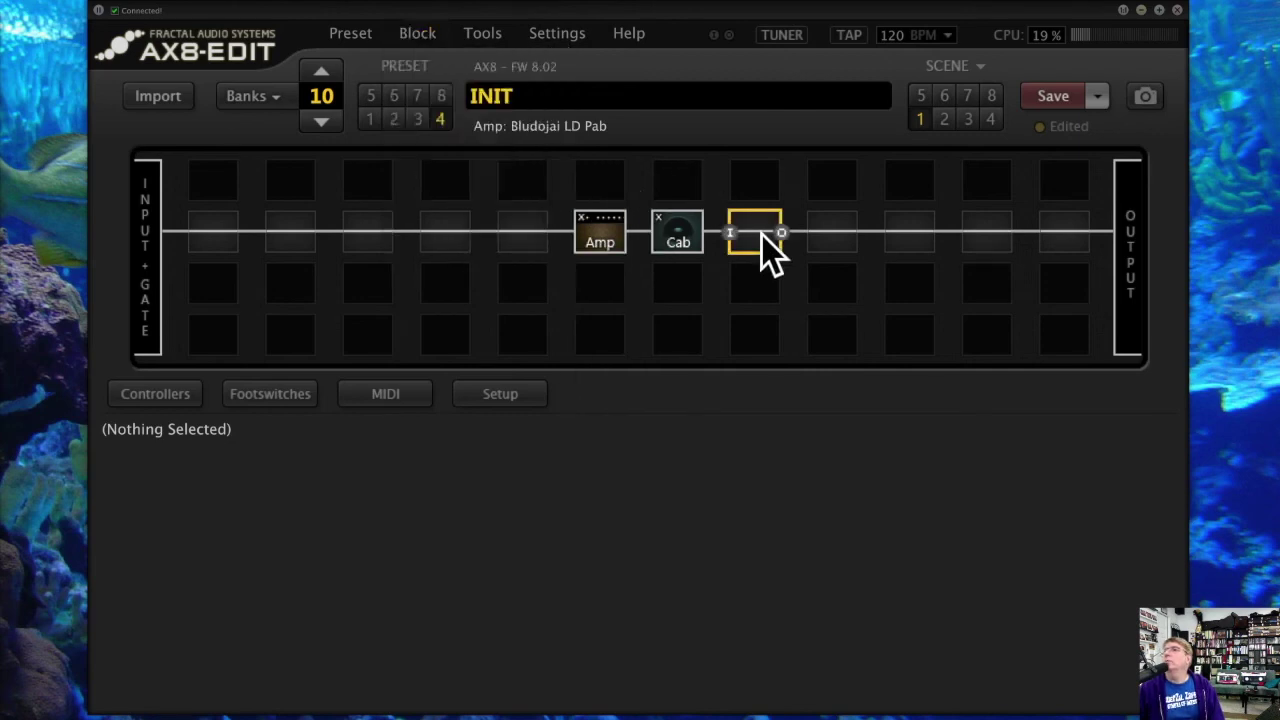
pyautogui.click(447, 235)
pyautogui.click(417, 34)
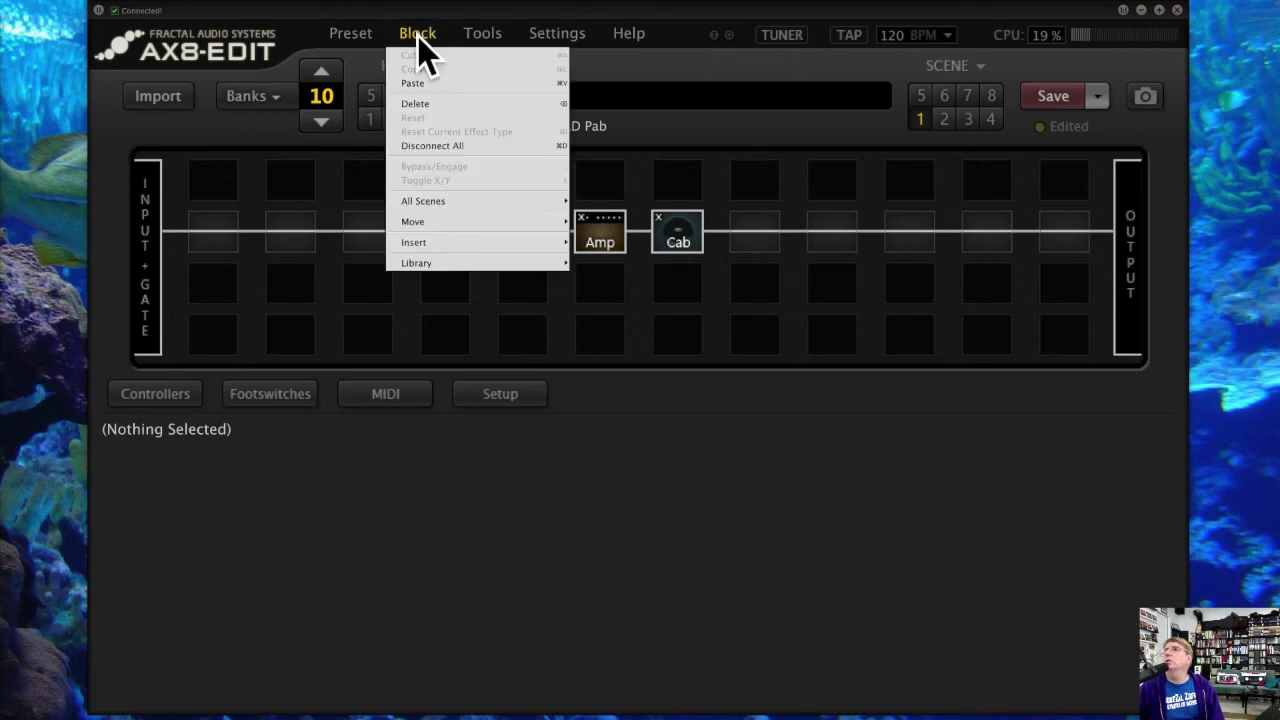
pyautogui.moveTo(445, 241)
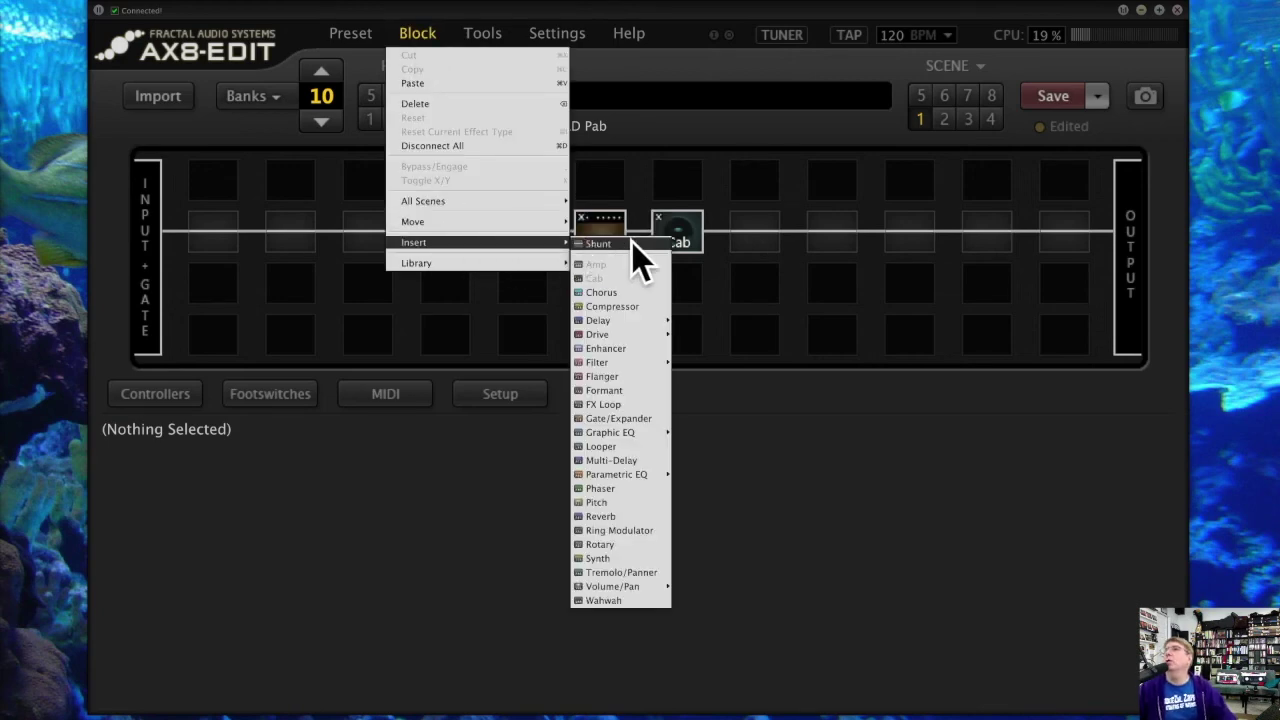
pyautogui.click(534, 288)
# Step: Move the Amp block one column to the left, onto the neighbouring shunt's cell
pyautogui.moveTo(588, 236)
pyautogui.mouseDown()
pyautogui.moveTo(515, 235)
pyautogui.moveTo(641, 230)
pyautogui.moveTo(568, 231)
pyautogui.mouseUp()
pyautogui.click(522, 231)
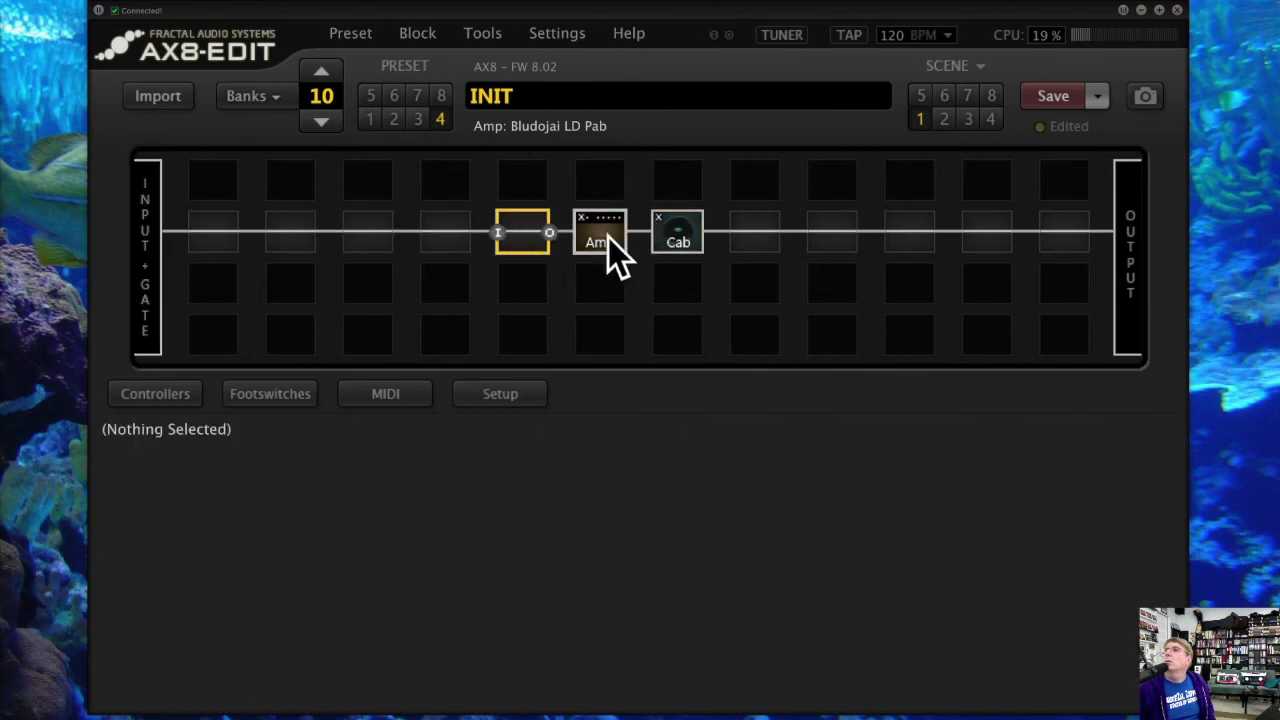
pyautogui.moveTo(607, 231); pyautogui.dragTo(522, 229)
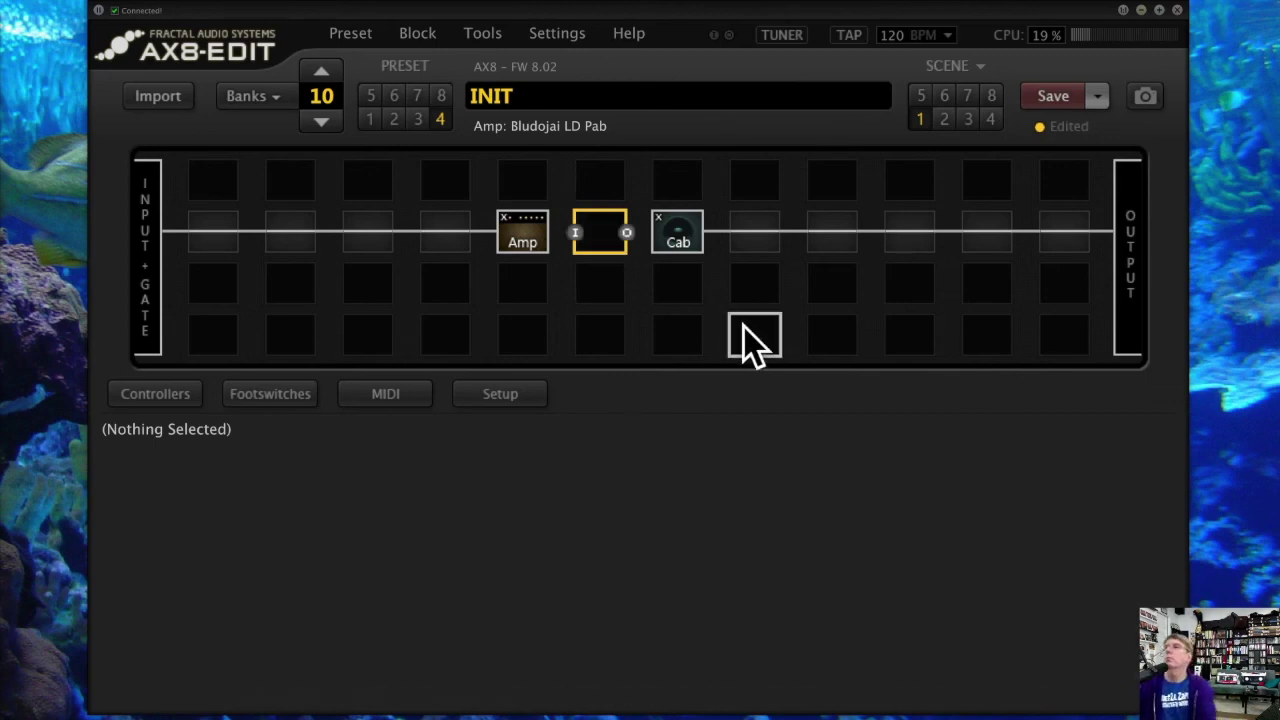
# Step: Insert a shunt in the empty cell between the Amp and Cab and connect the Amp through it to the Cab
pyautogui.click(420, 37)
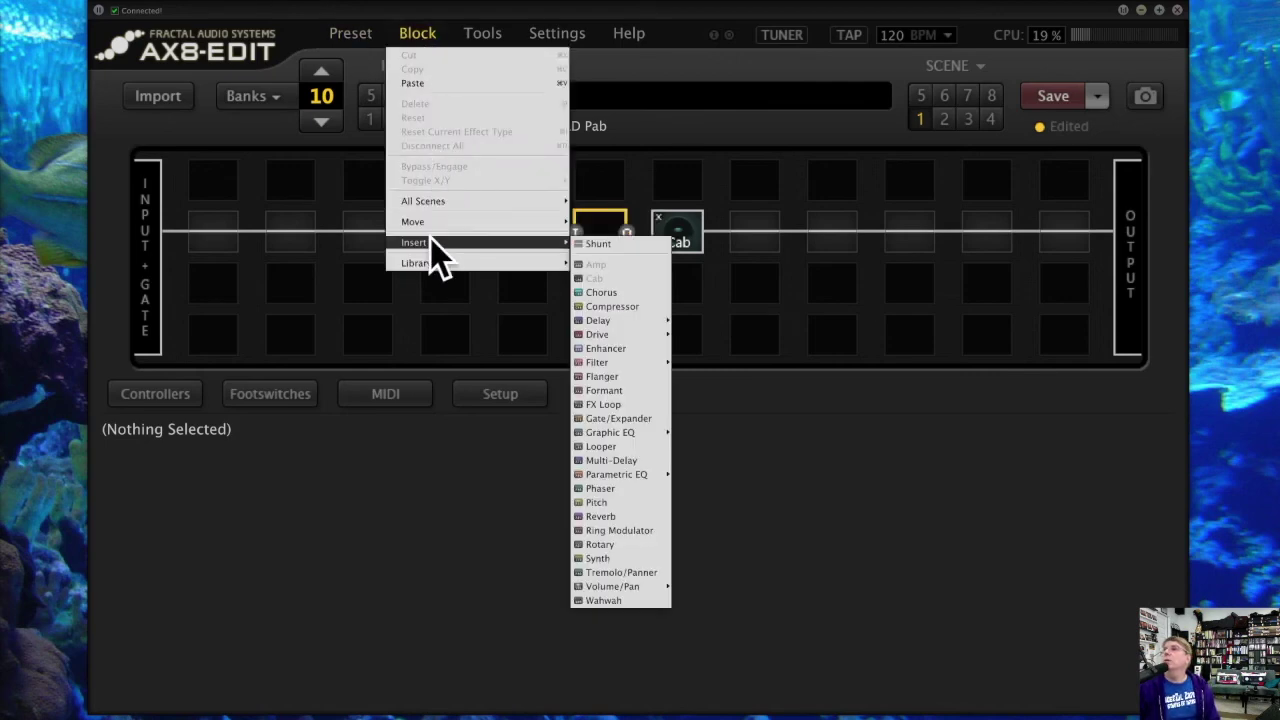
pyautogui.click(597, 244)
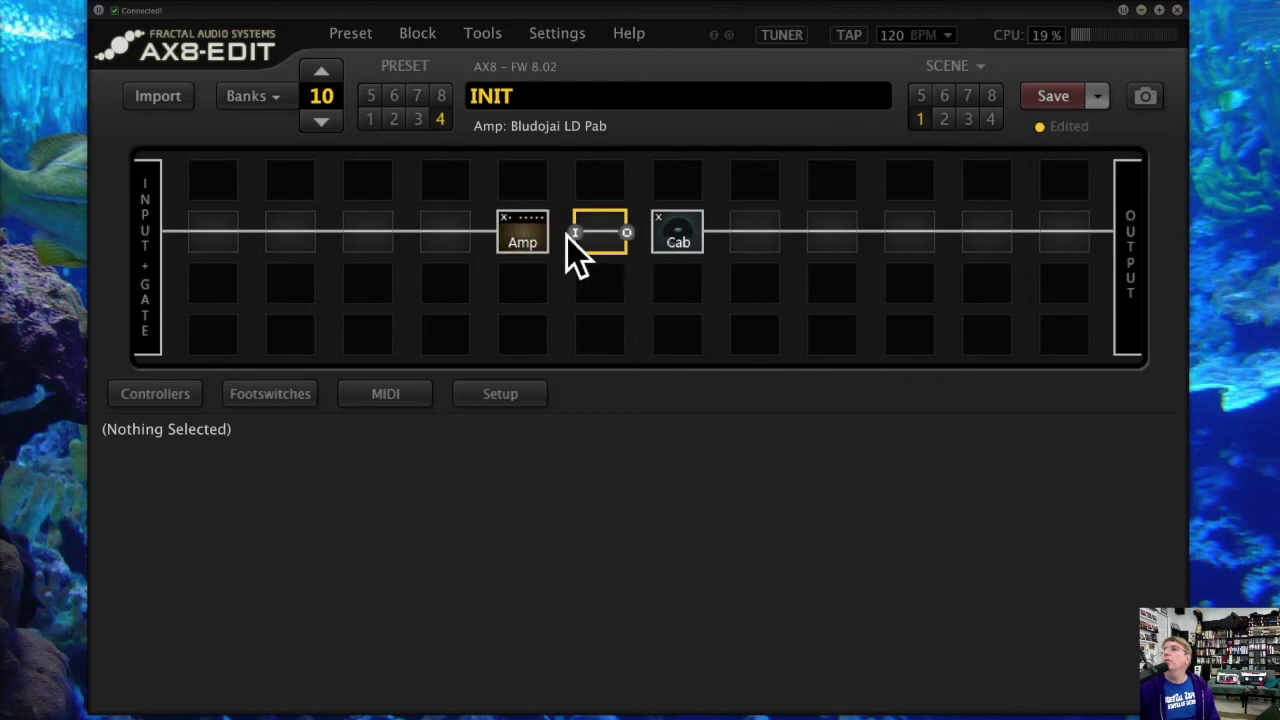
pyautogui.moveTo(549, 232); pyautogui.dragTo(648, 230)
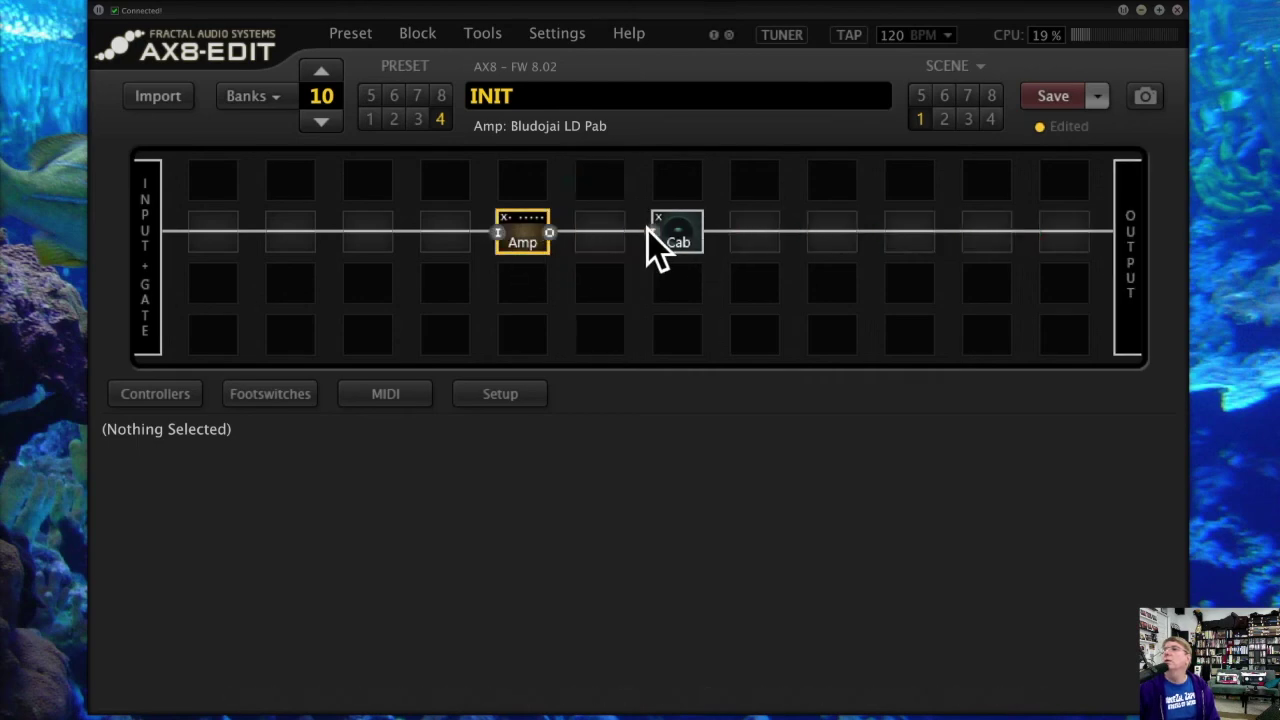
# Step: Review the block types available for insertion with the Amp block selected
pyautogui.click(414, 36)
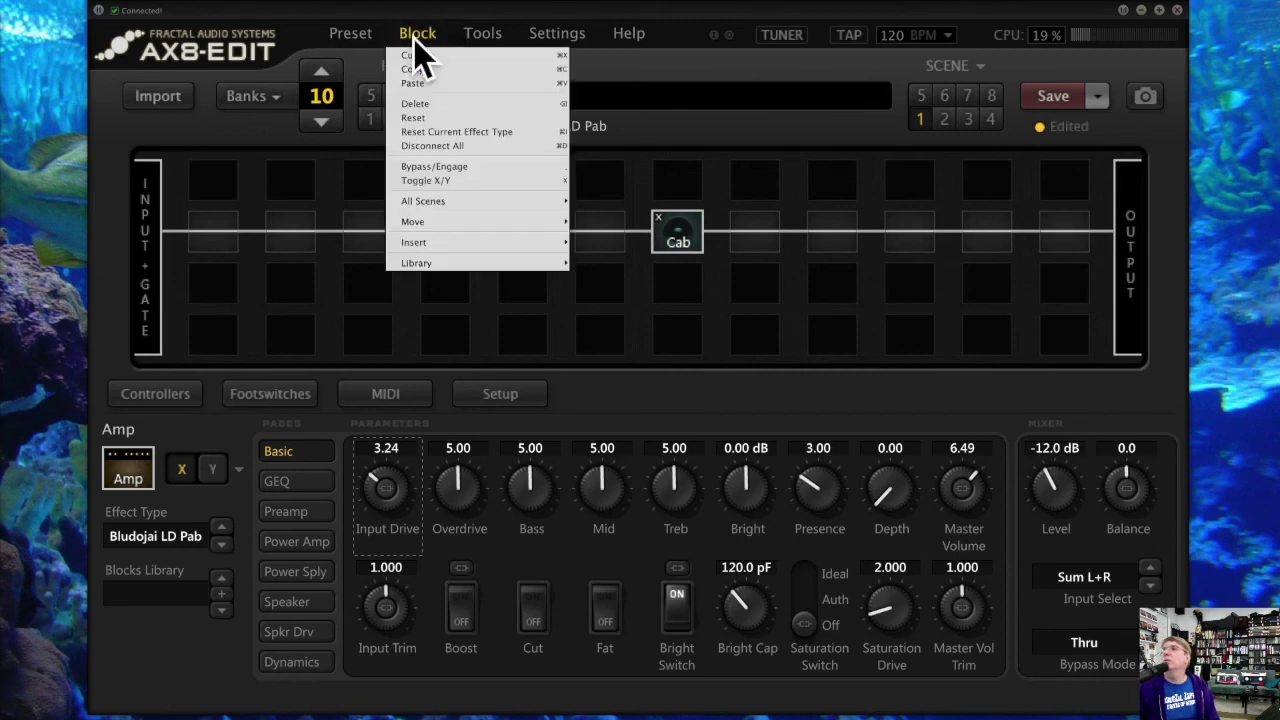
pyautogui.moveTo(455, 240)
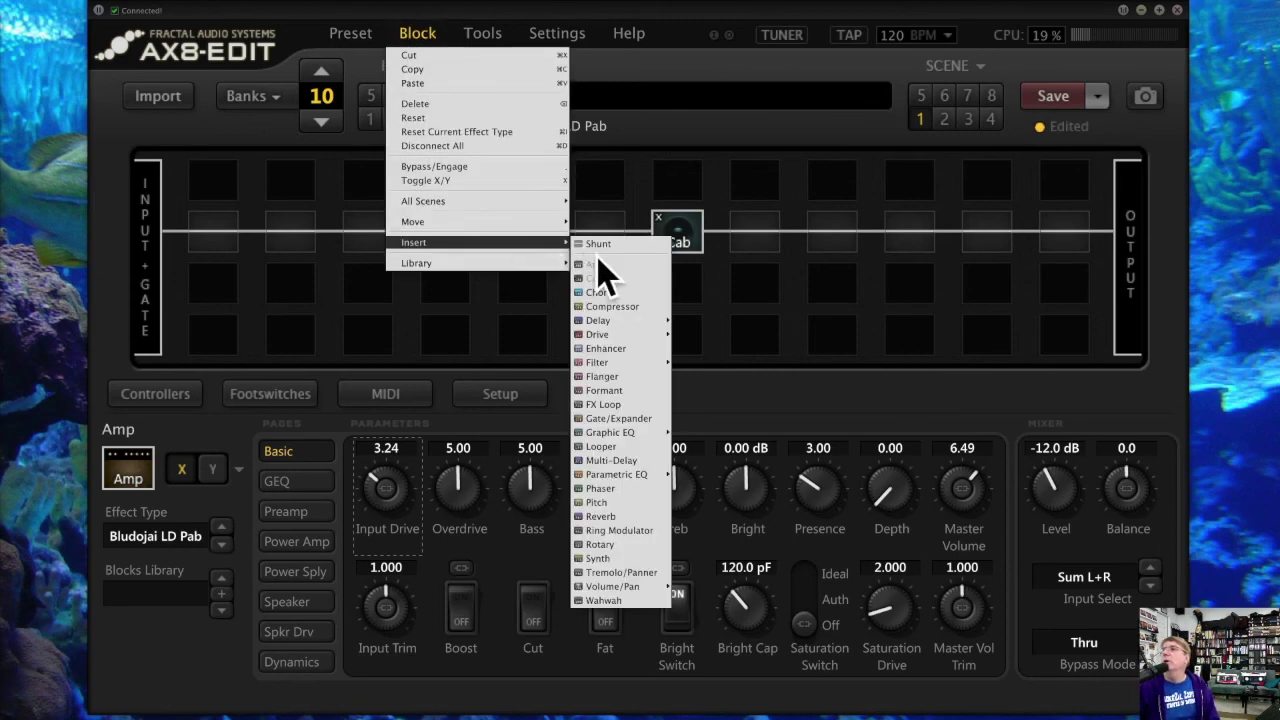
pyautogui.moveTo(633, 321)
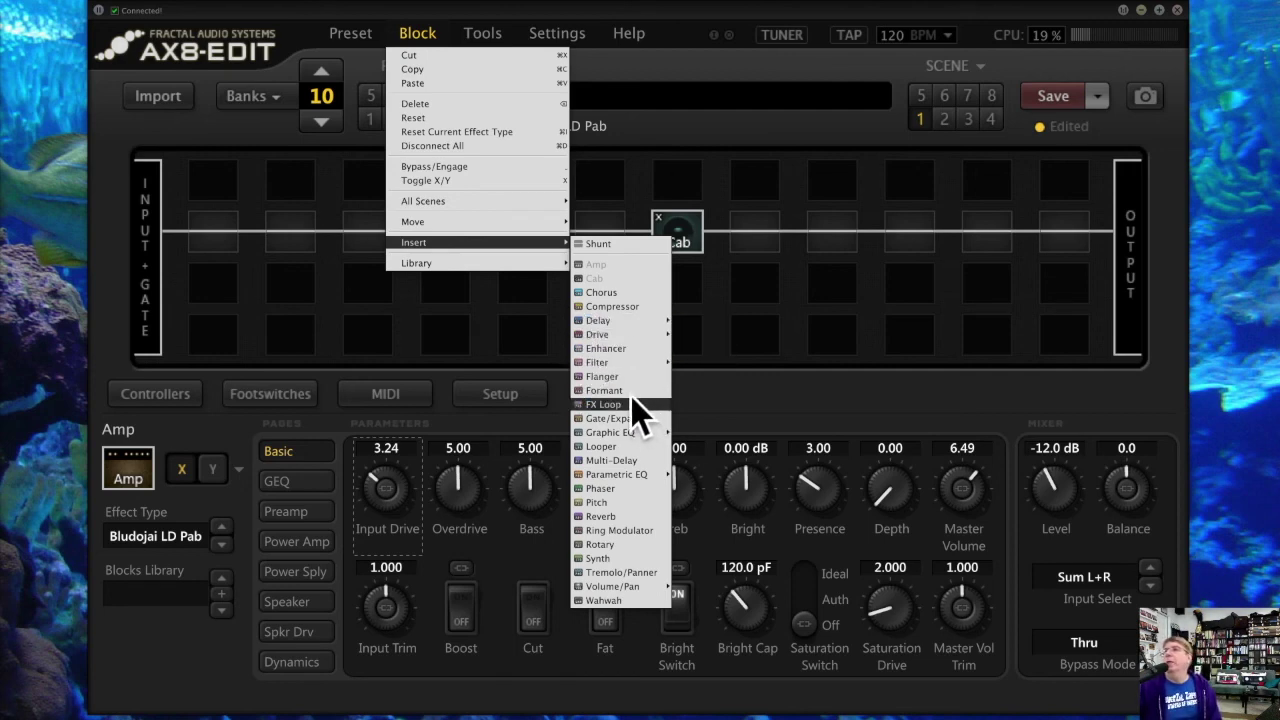
pyautogui.click(799, 297)
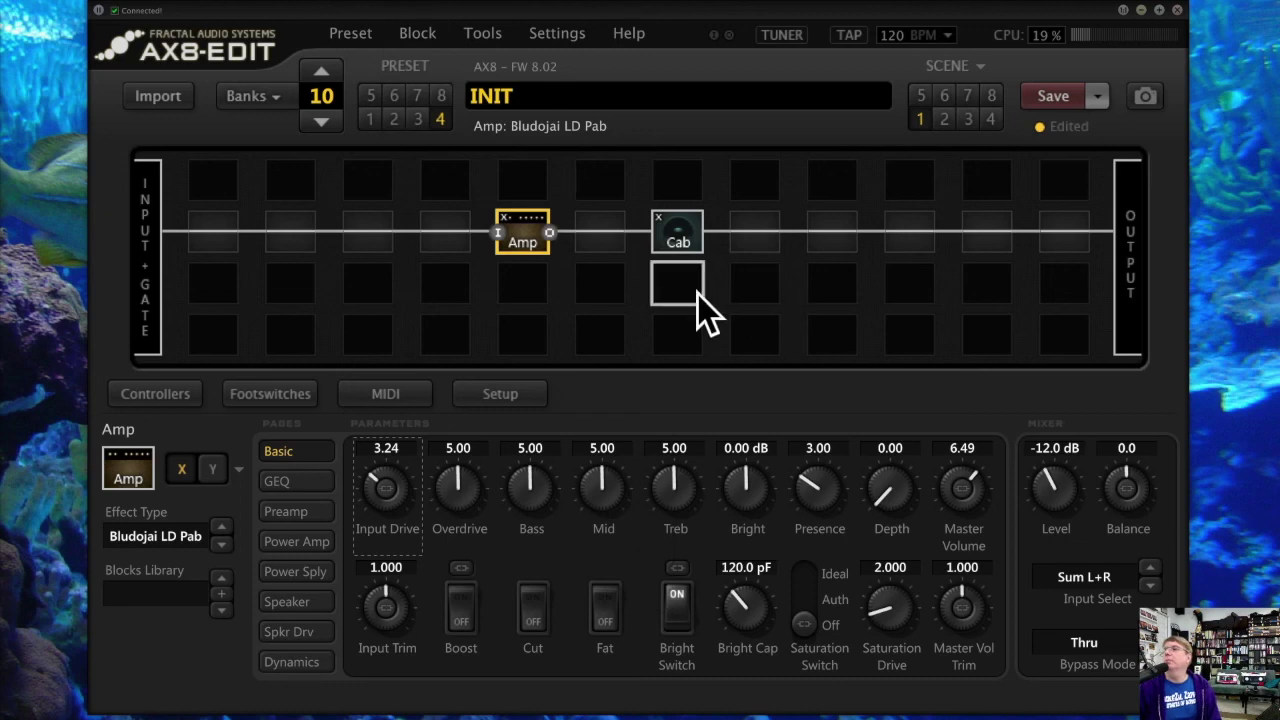
# Step: Recall the Angus amp entry from the block library into the selected Amp block
pyautogui.click(416, 34)
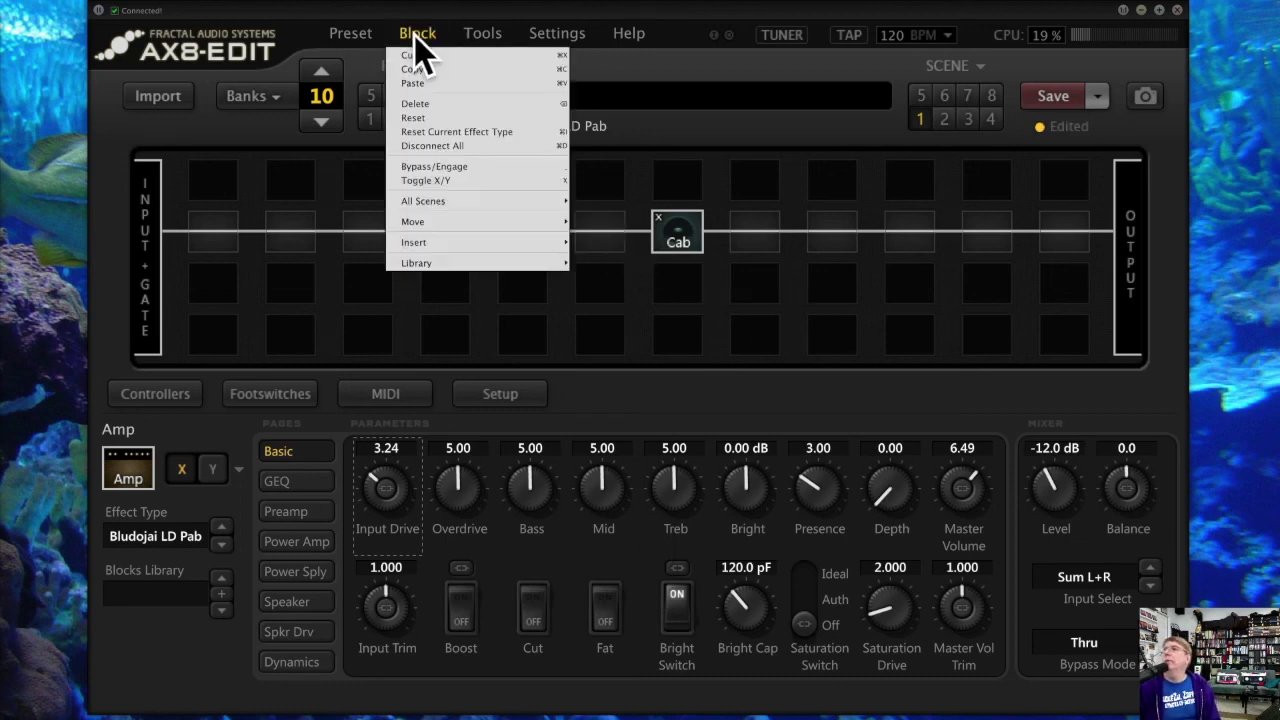
pyautogui.moveTo(462, 263)
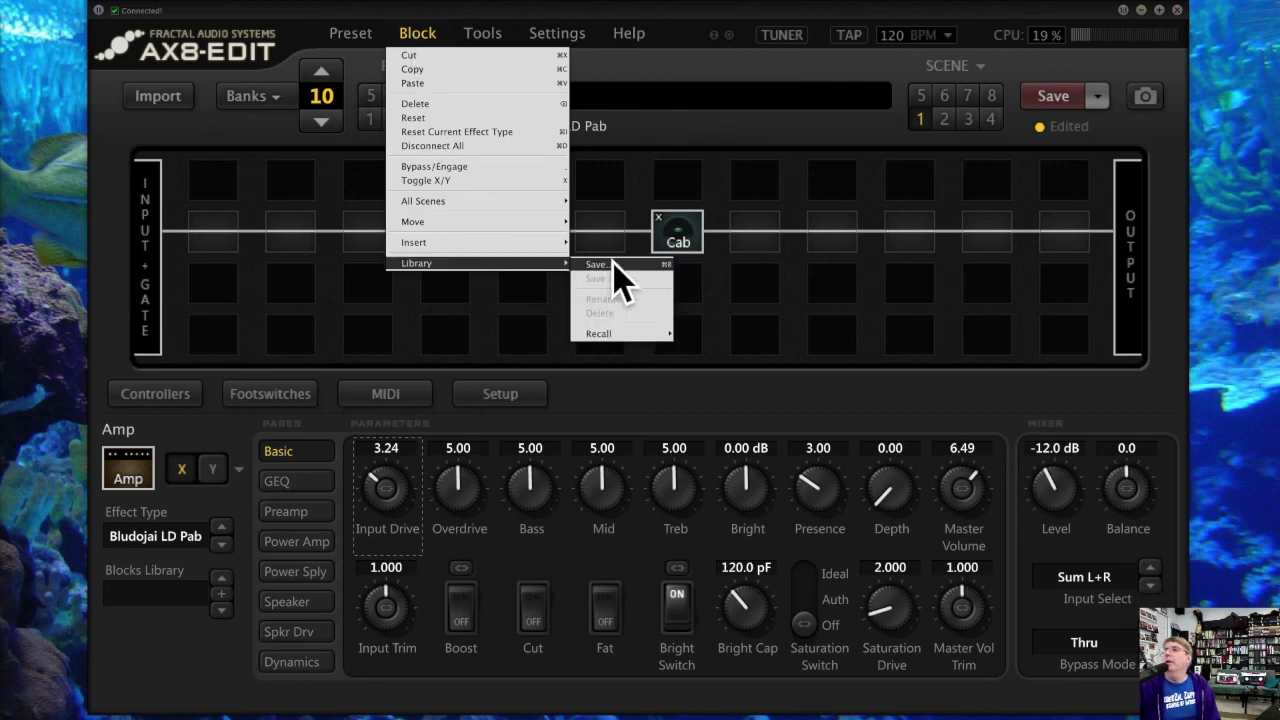
pyautogui.click(521, 233)
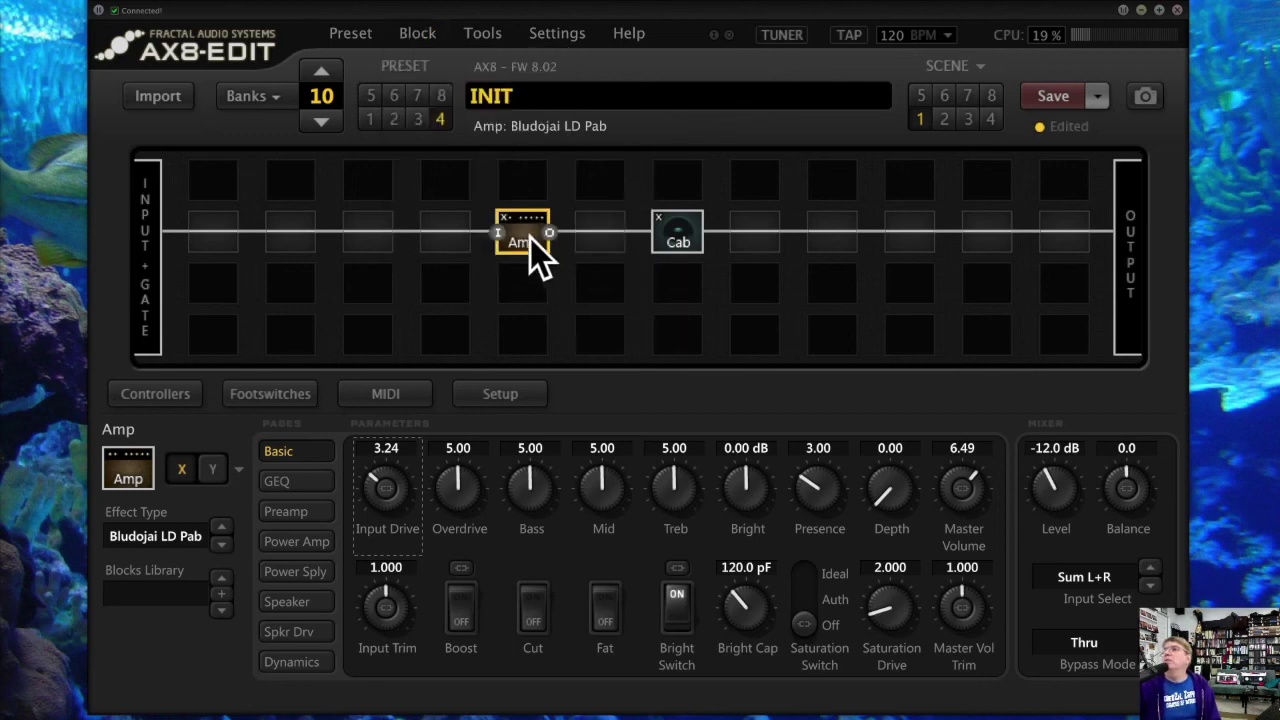
pyautogui.click(417, 33)
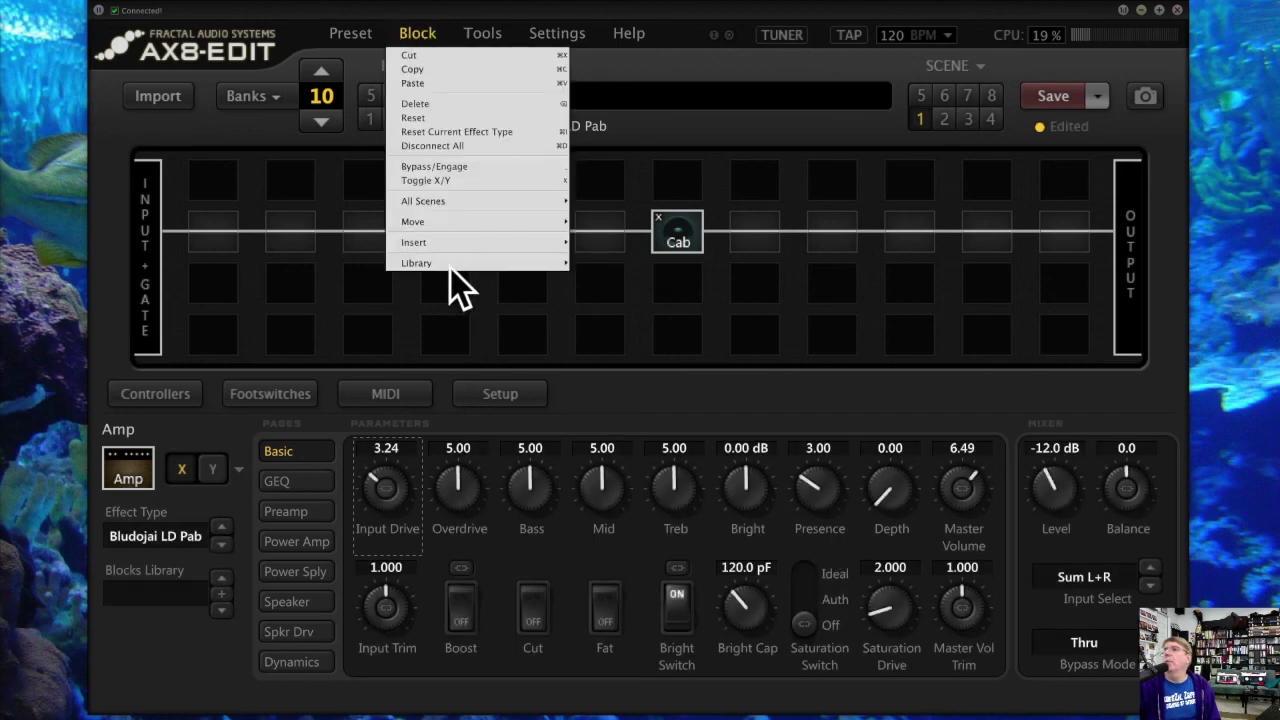
pyautogui.moveTo(450, 263)
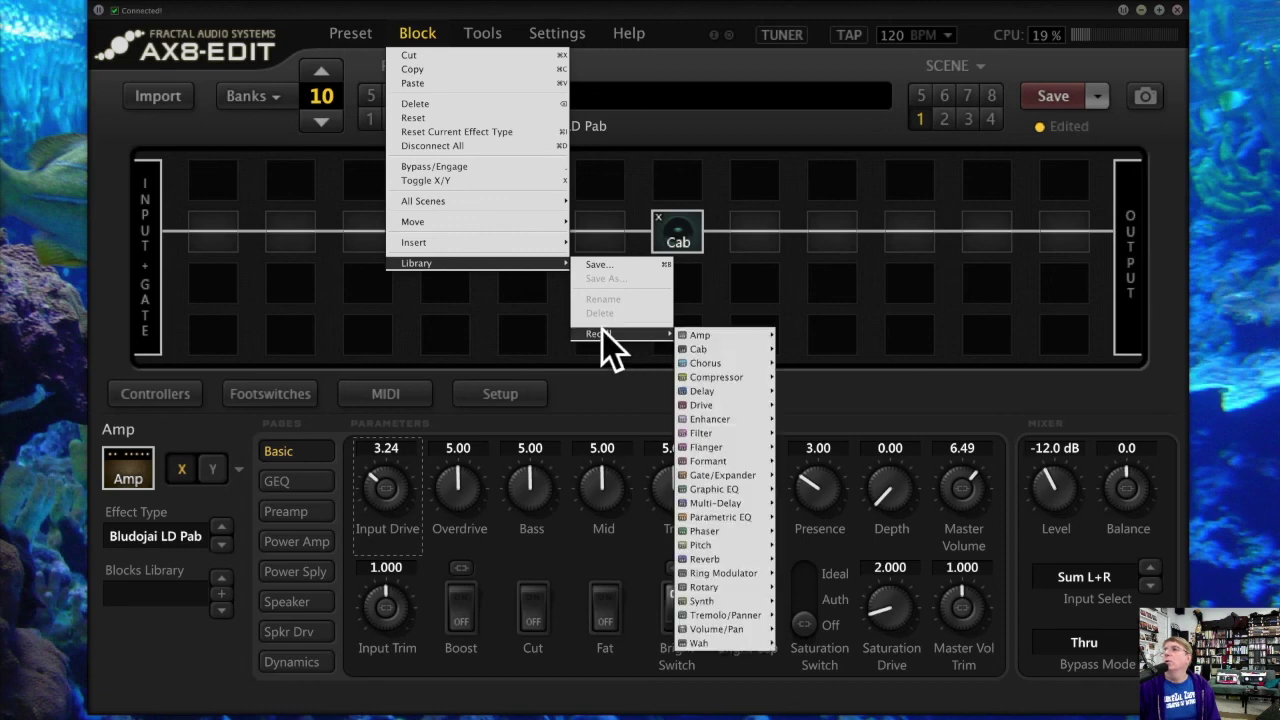
pyautogui.moveTo(708, 336)
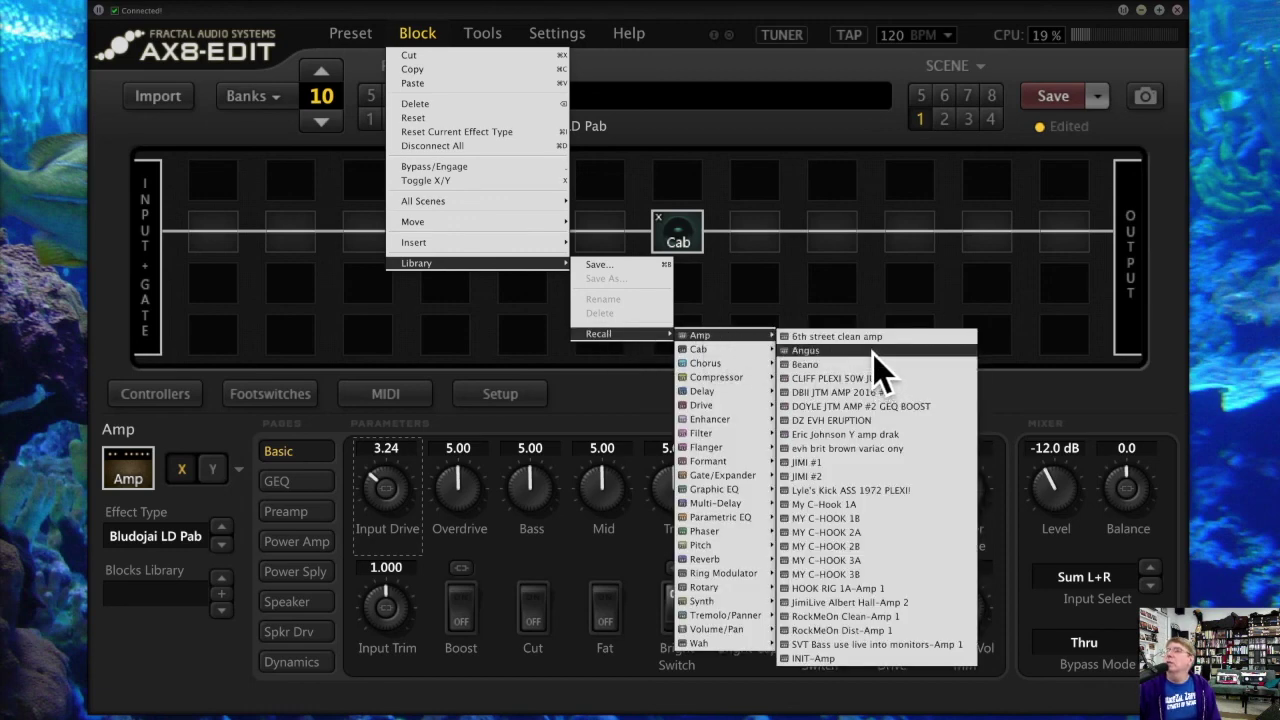
pyautogui.click(806, 350)
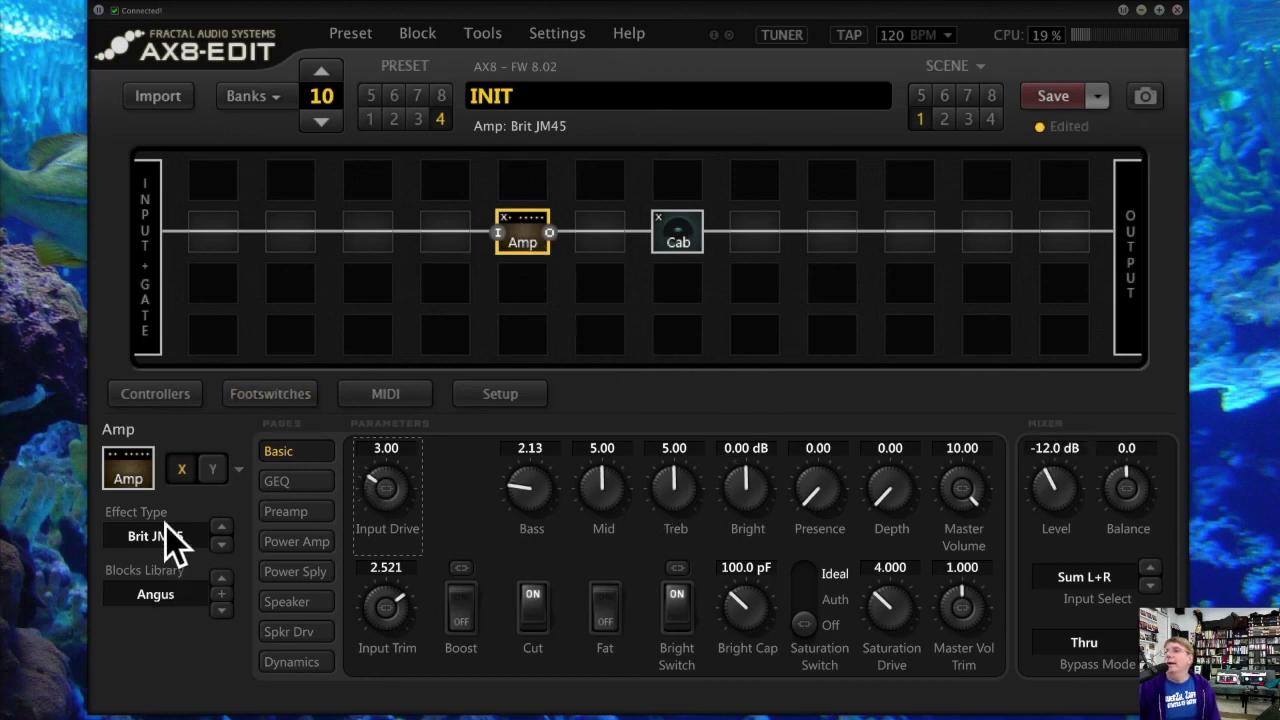
# Step: Review the block library's rename prompt for the Angus amp entry and cancel it
pyautogui.click(412, 36)
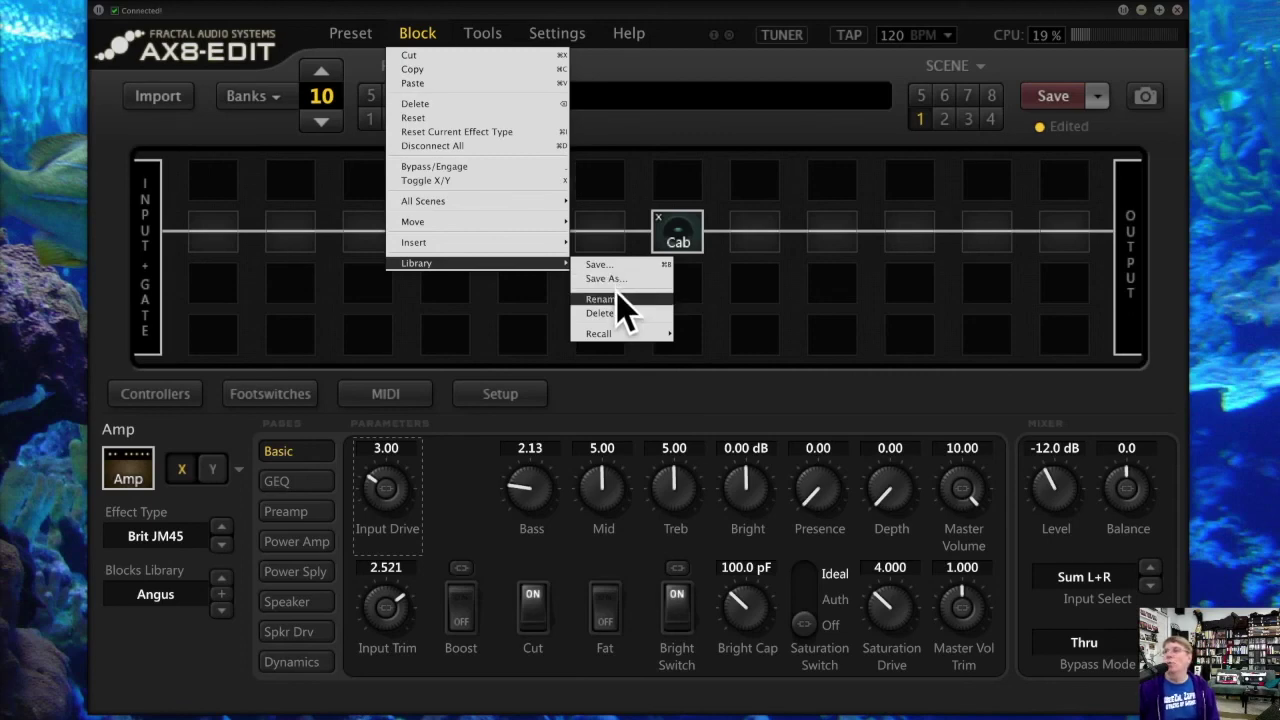
pyautogui.press('Escape')
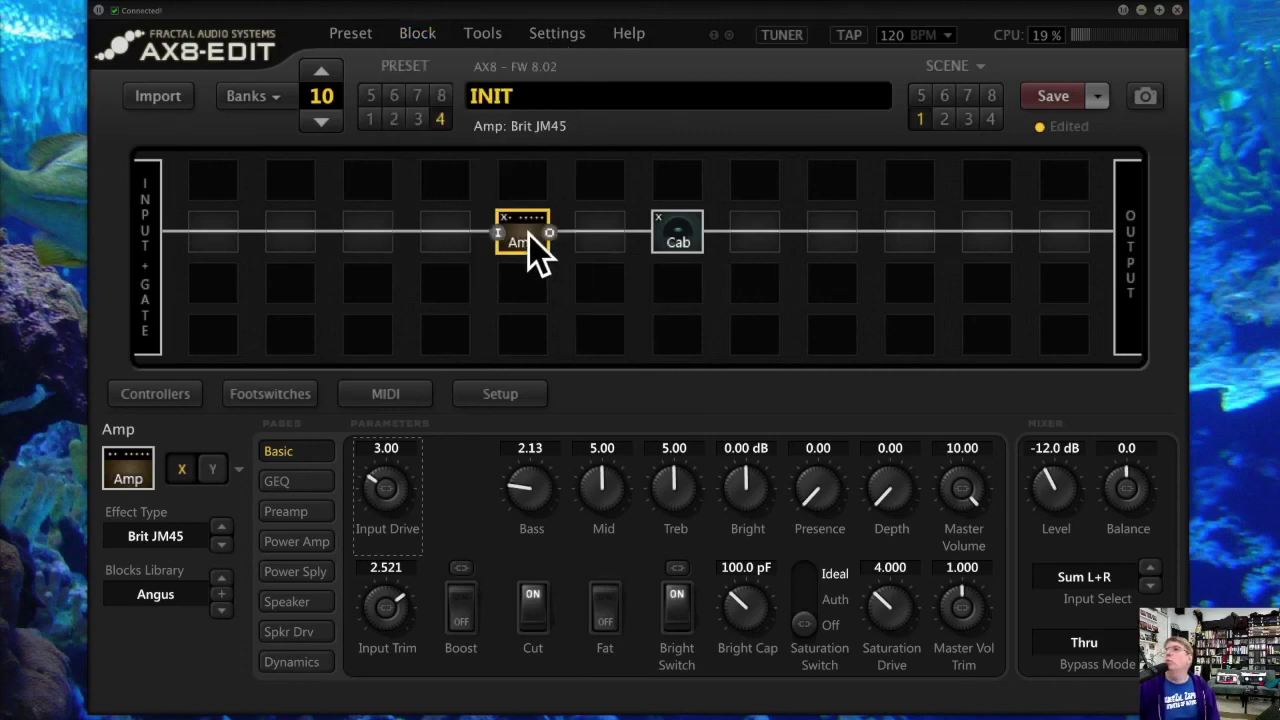
pyautogui.click(350, 34)
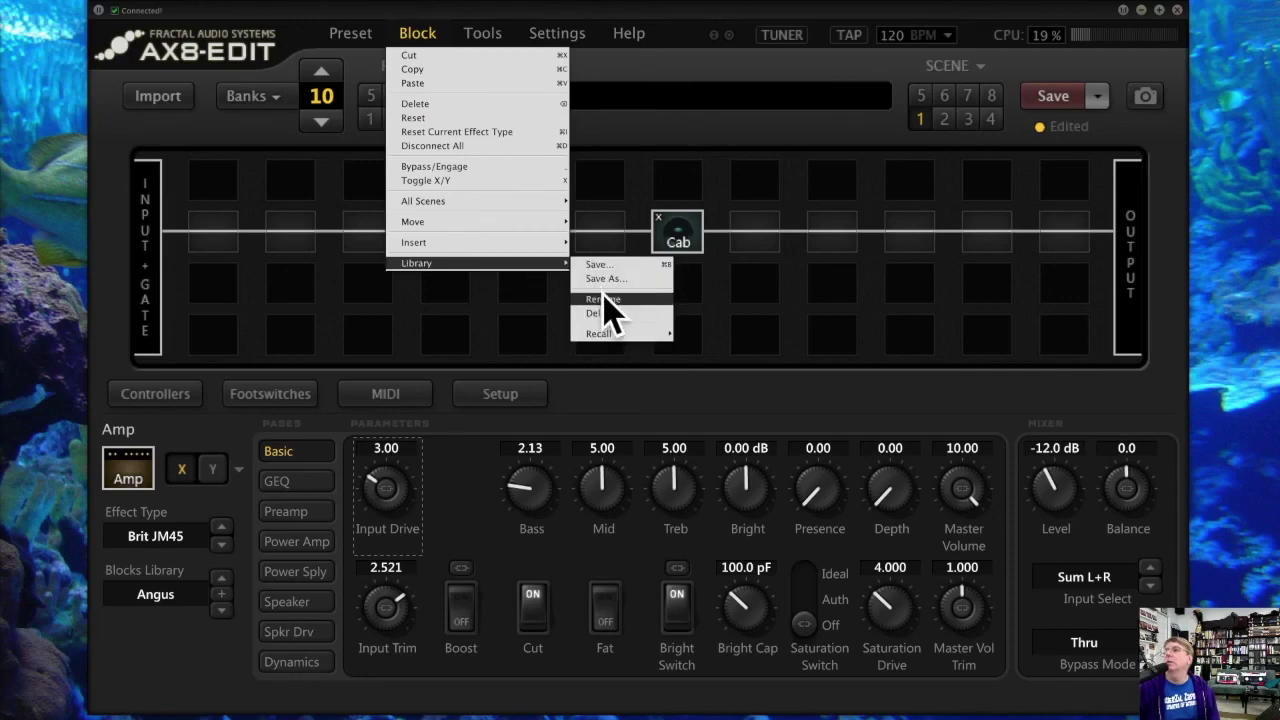
pyautogui.click(604, 299)
pyautogui.click(534, 287)
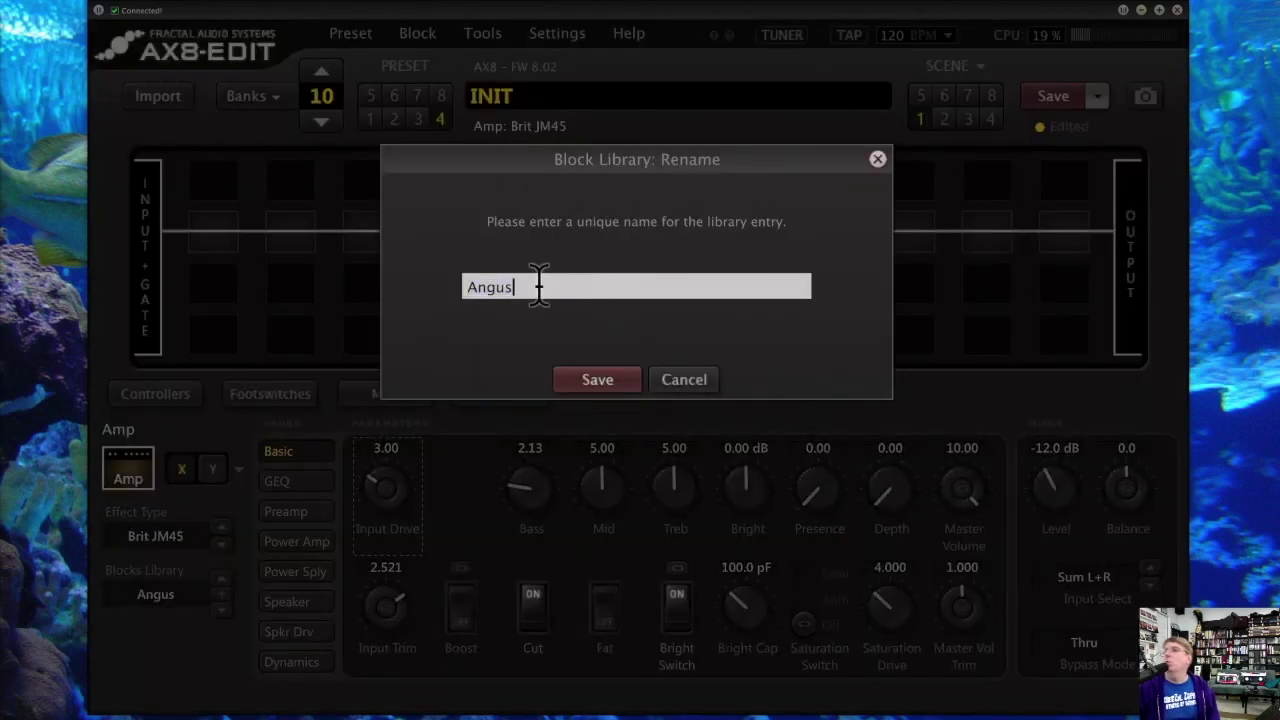
pyautogui.click(688, 379)
# Step: Browse the saved library entries available to recall for the Pitch, Drive and Delay block types
pyautogui.click(417, 33)
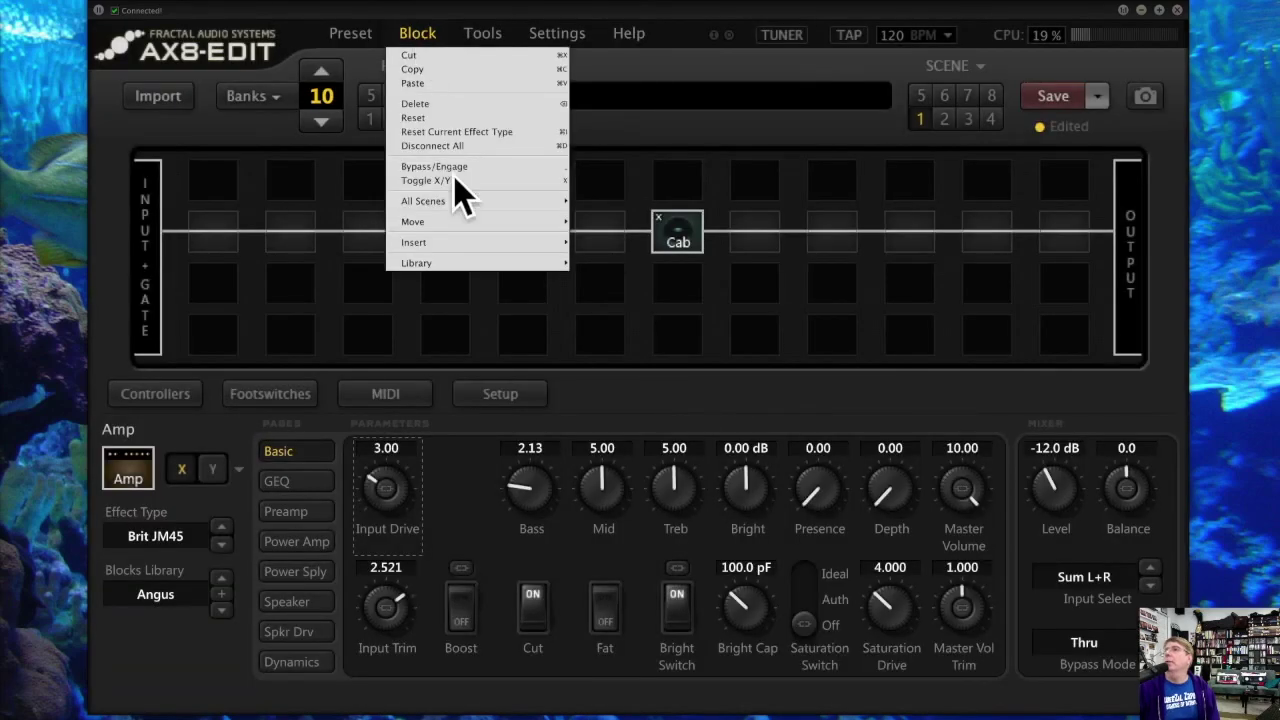
pyautogui.moveTo(476, 263)
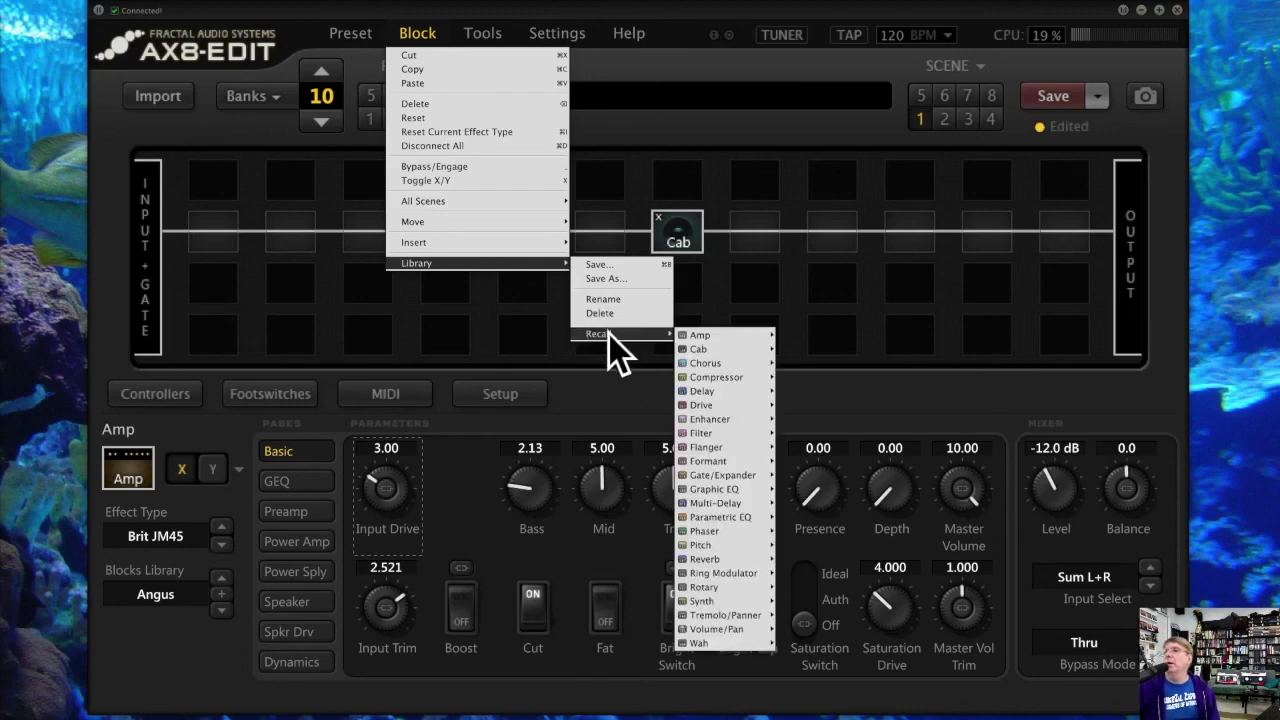
pyautogui.moveTo(697, 543)
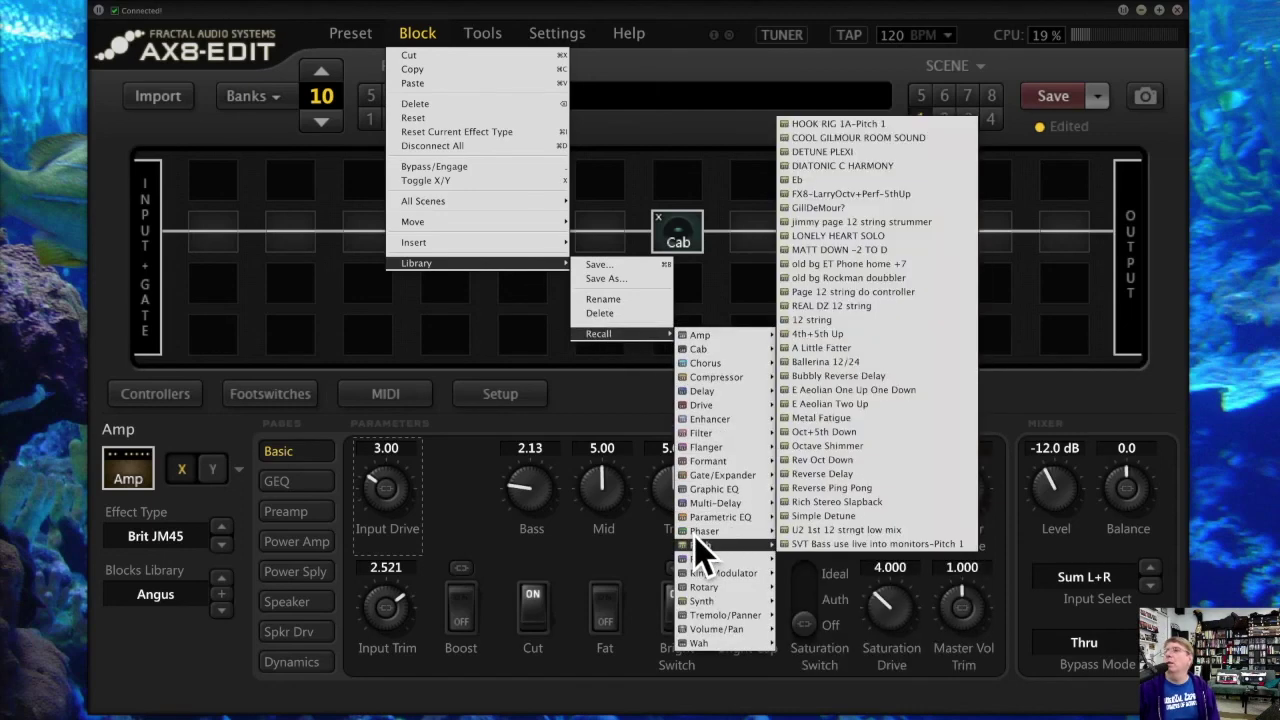
pyautogui.moveTo(700, 502)
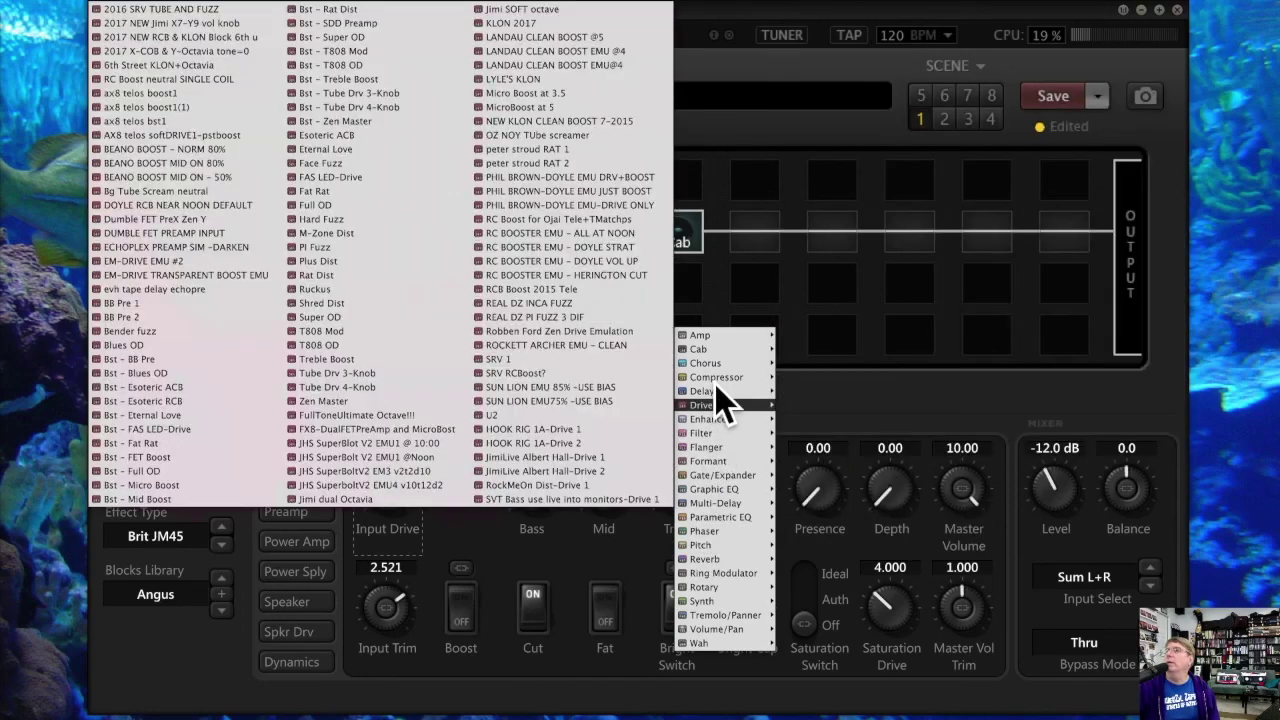
pyautogui.moveTo(714, 388)
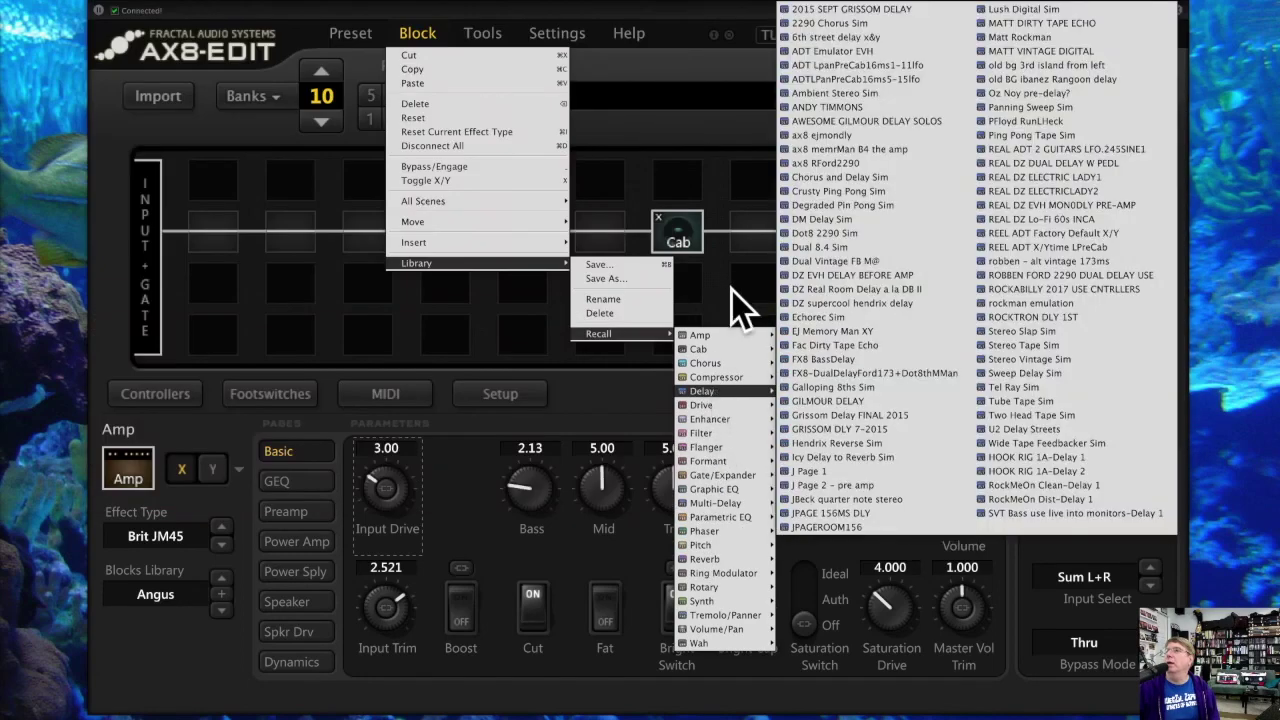
pyautogui.click(734, 256)
pyautogui.click(418, 33)
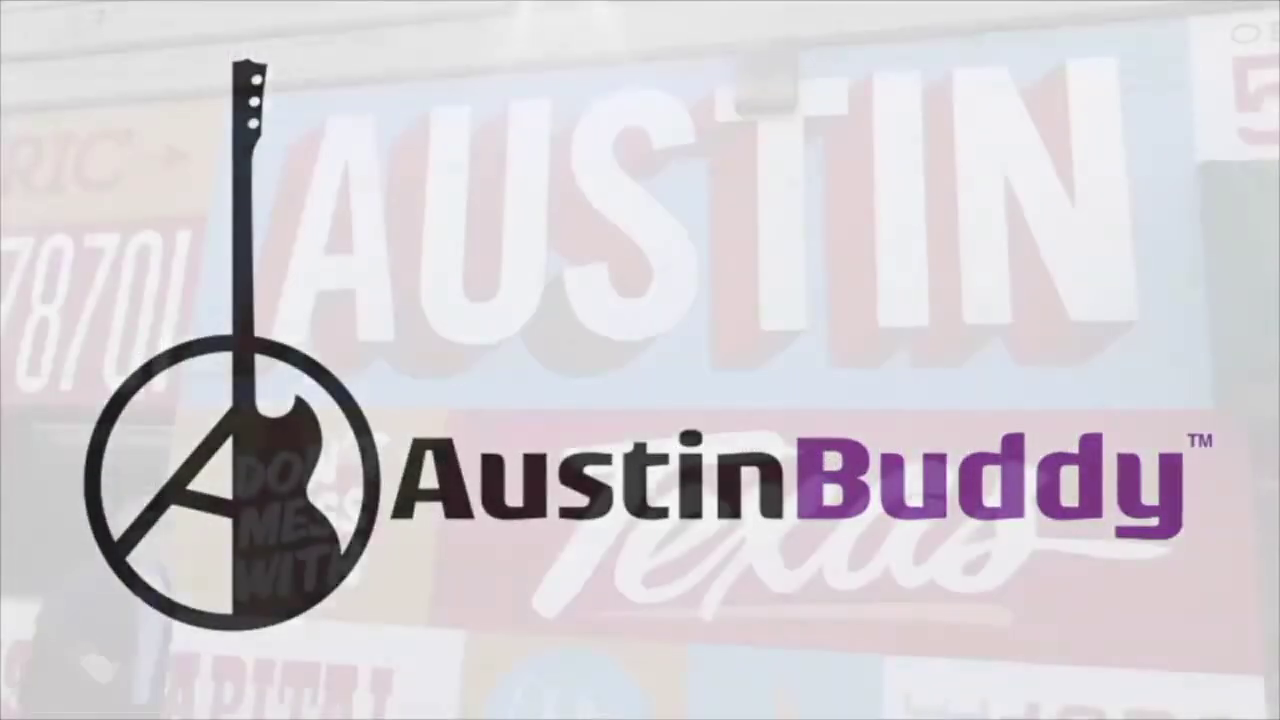